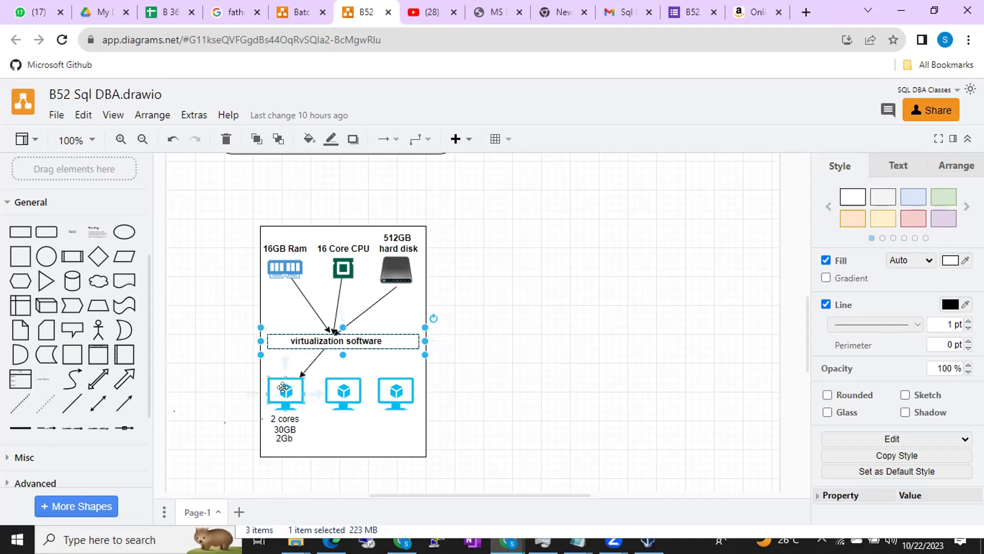
click(285, 388)
click(340, 388)
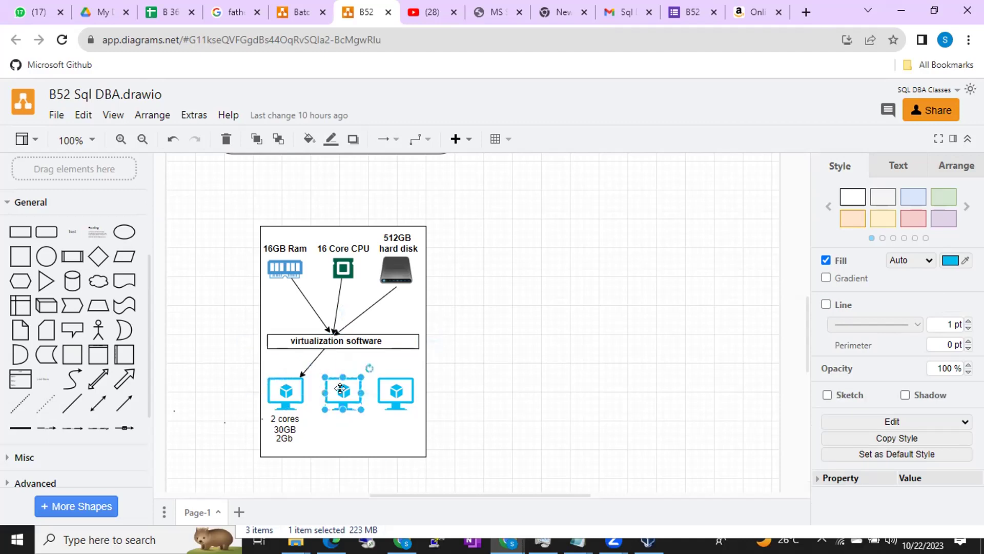
click(396, 391)
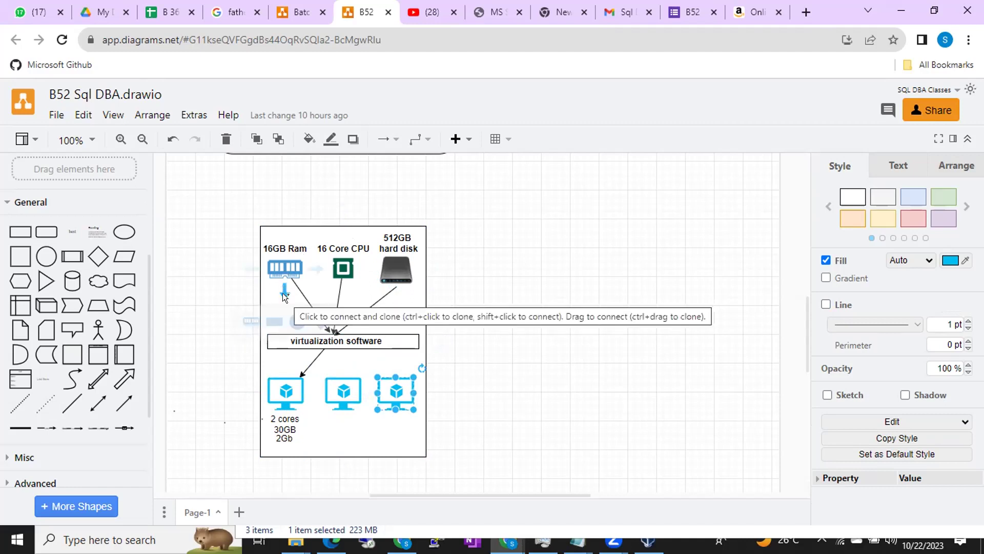
click(277, 388)
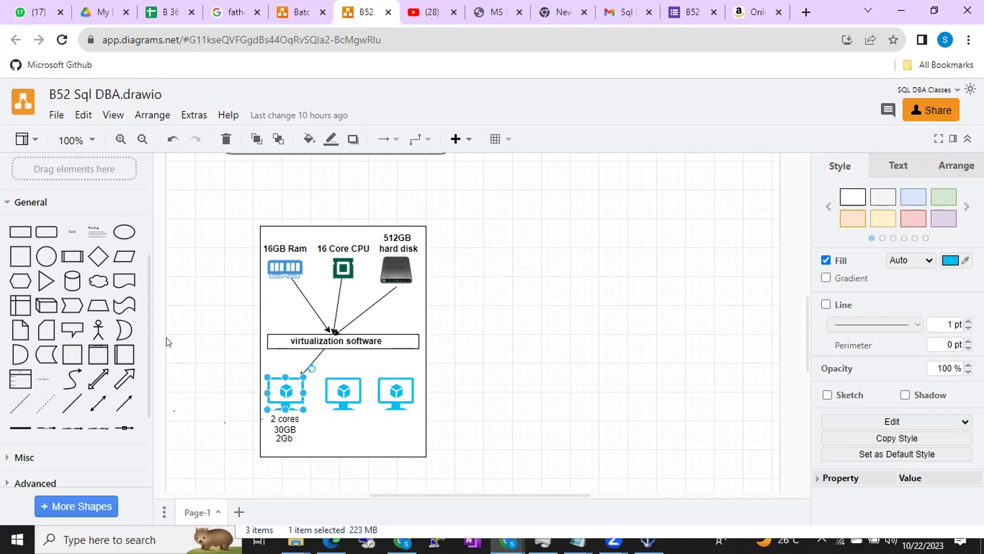
- Search the shape library for "user" and place the blue standing user icon outside the diagram frame, near its lower-left corner
scroll(76, 170, up, 4)
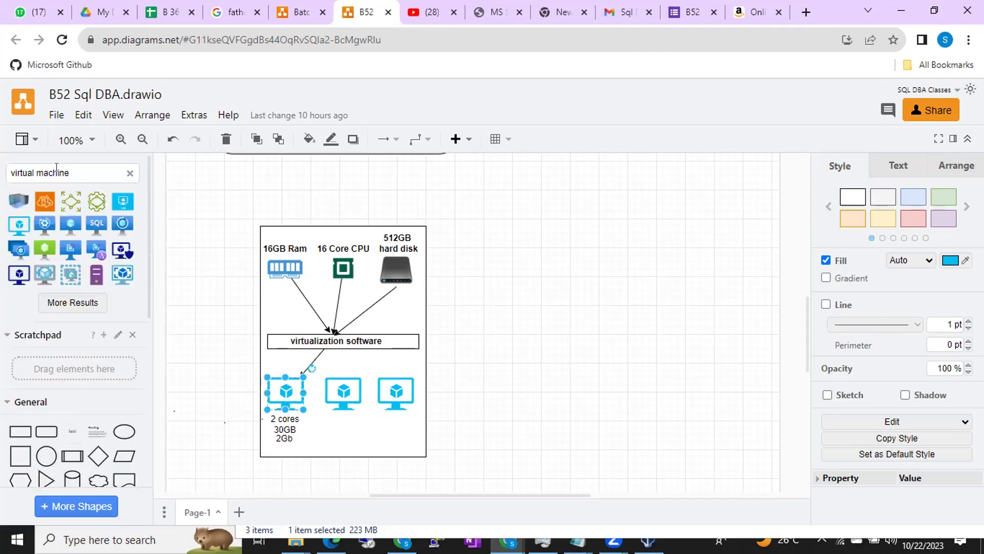
click(130, 173)
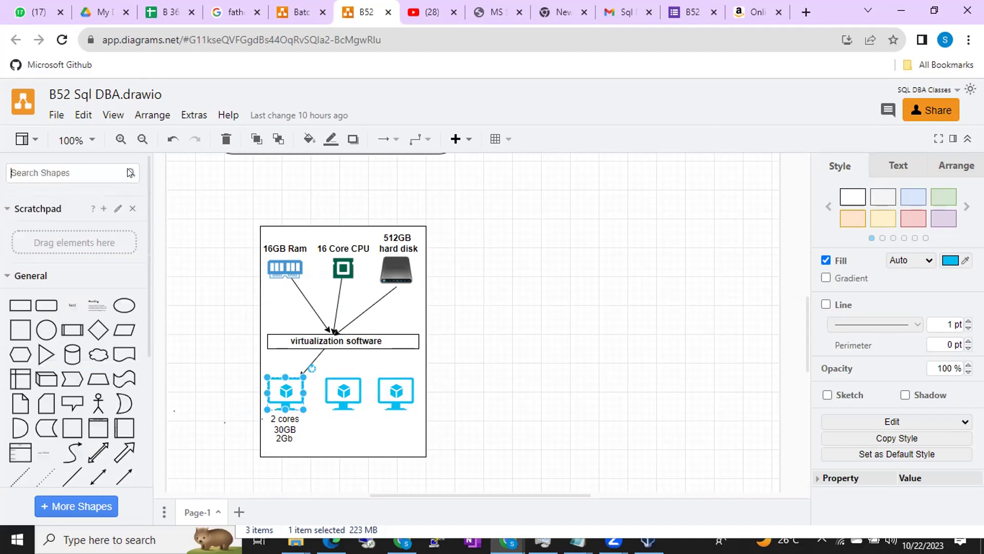
text(user)
key(Return)
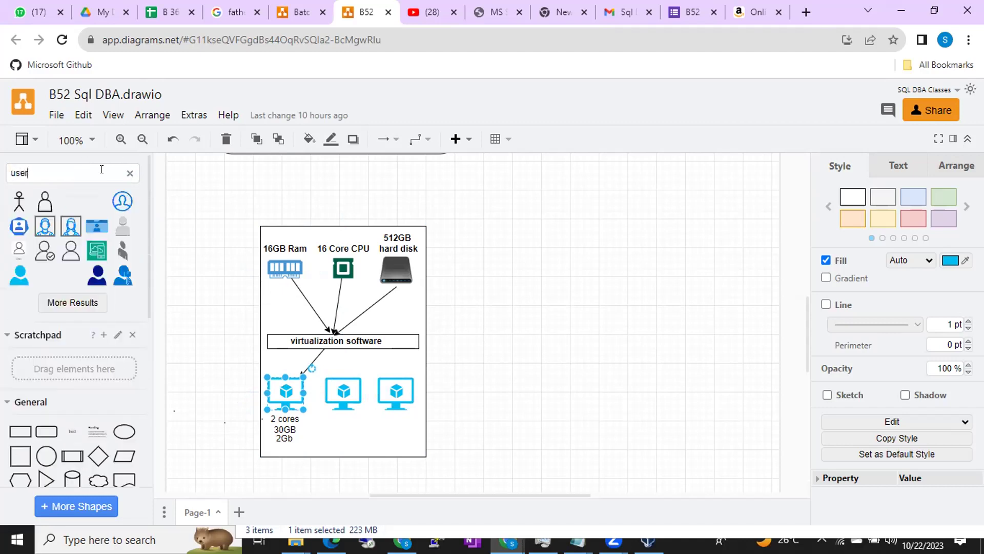
click(71, 209)
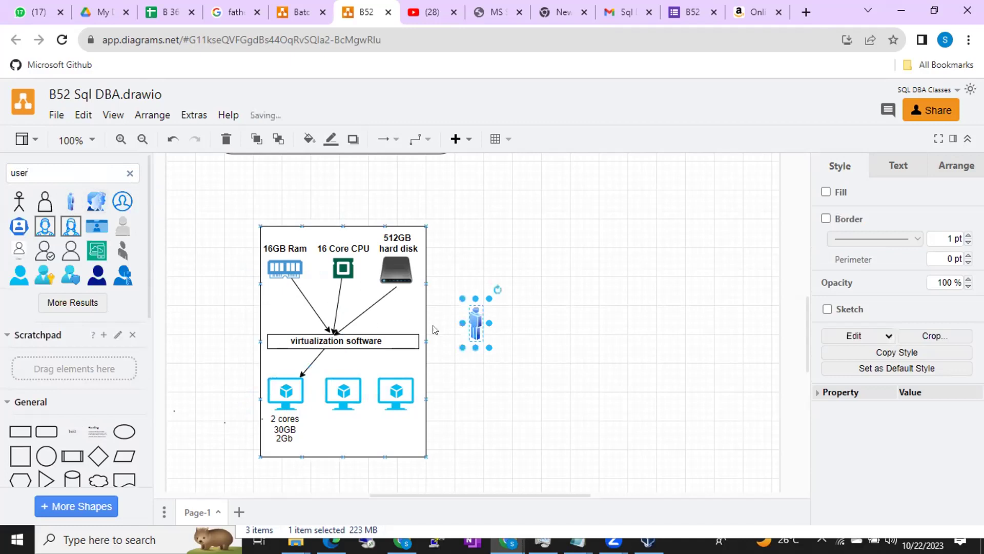
drag(471, 324, 215, 420)
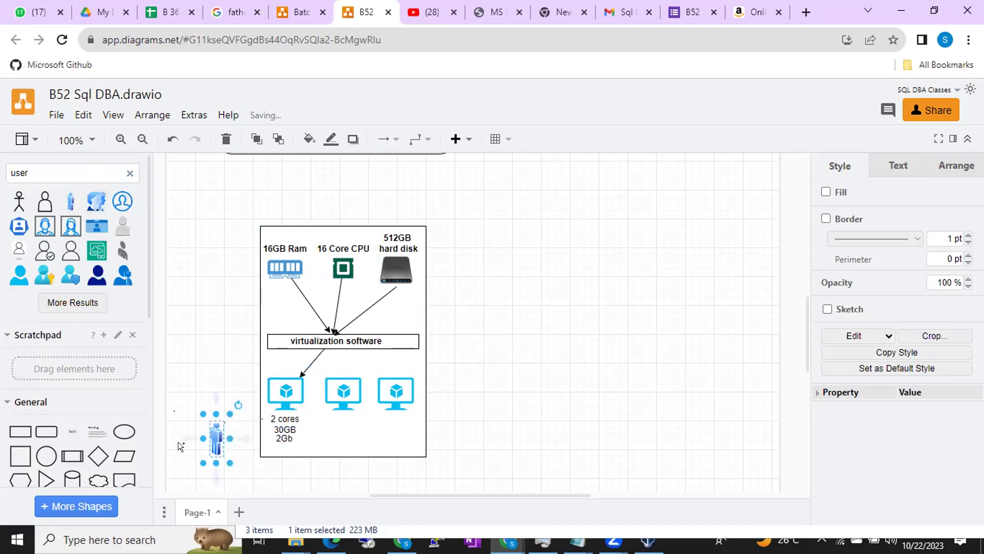
- Add a directional connector running from the user icon to the first virtual machine, the one labelled 2 cores
scroll(100, 446, down, 3)
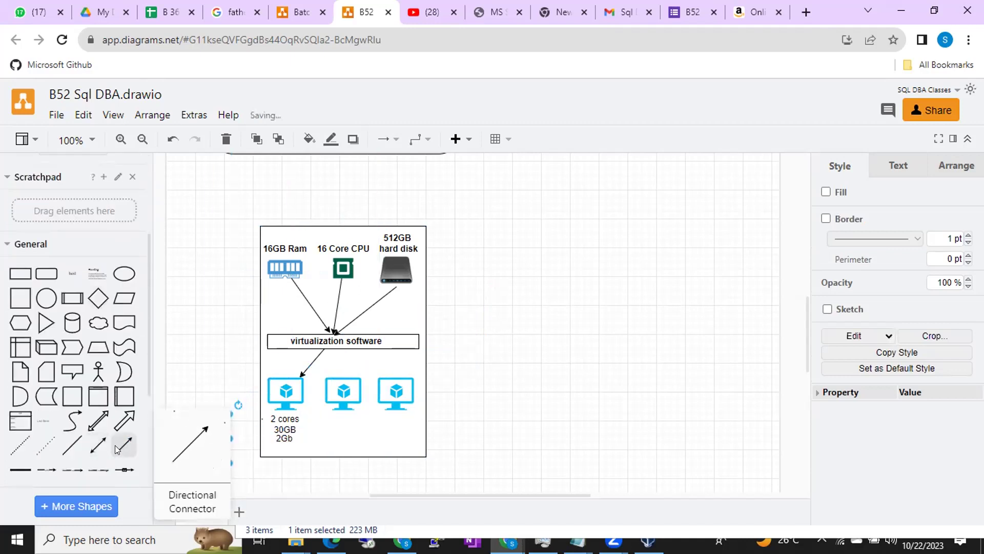
click(123, 444)
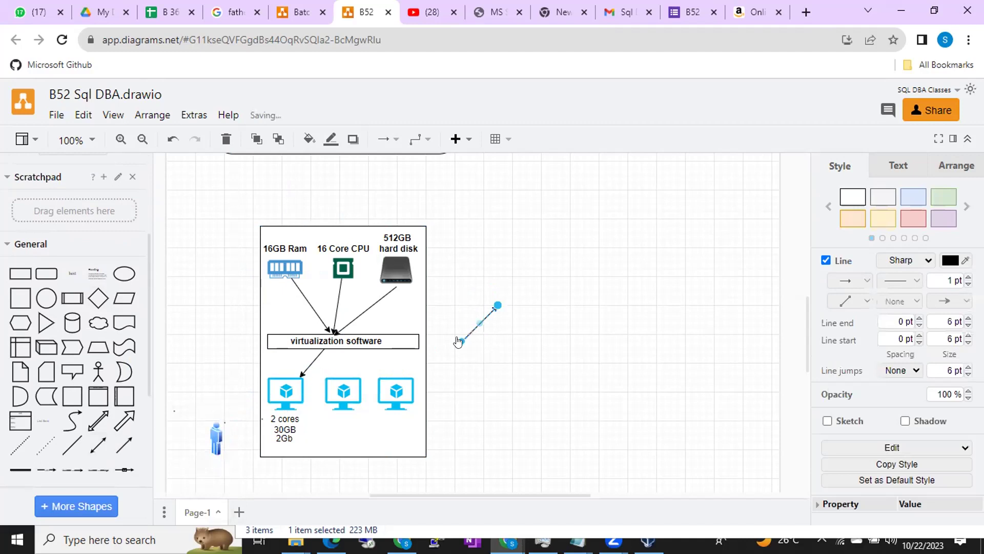
drag(462, 341, 221, 430)
drag(492, 308, 269, 392)
click(223, 392)
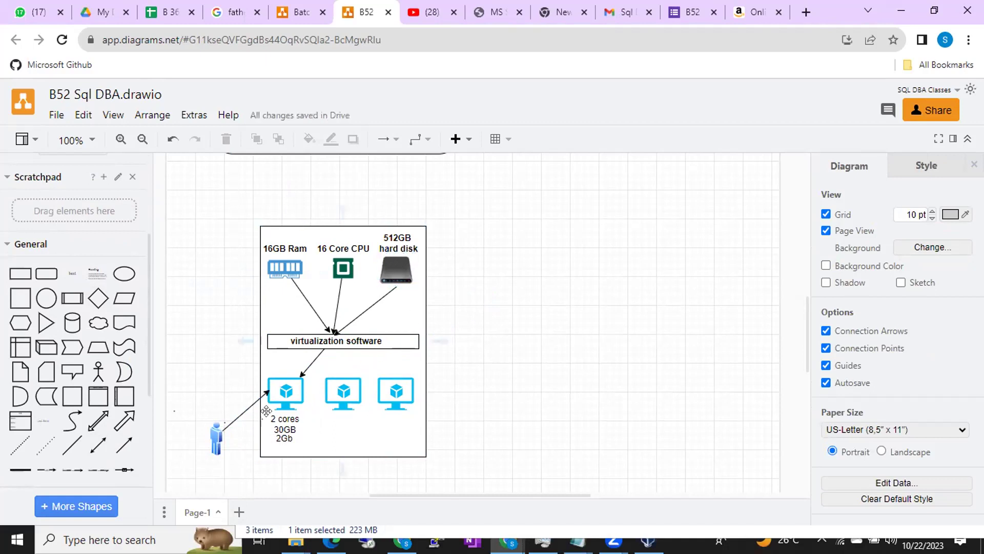
click(282, 391)
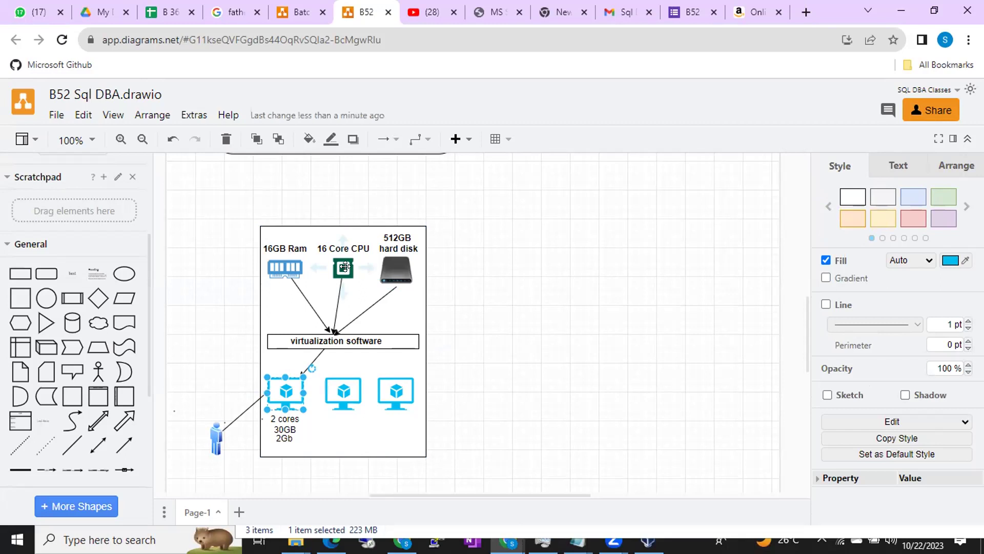
click(201, 369)
click(285, 393)
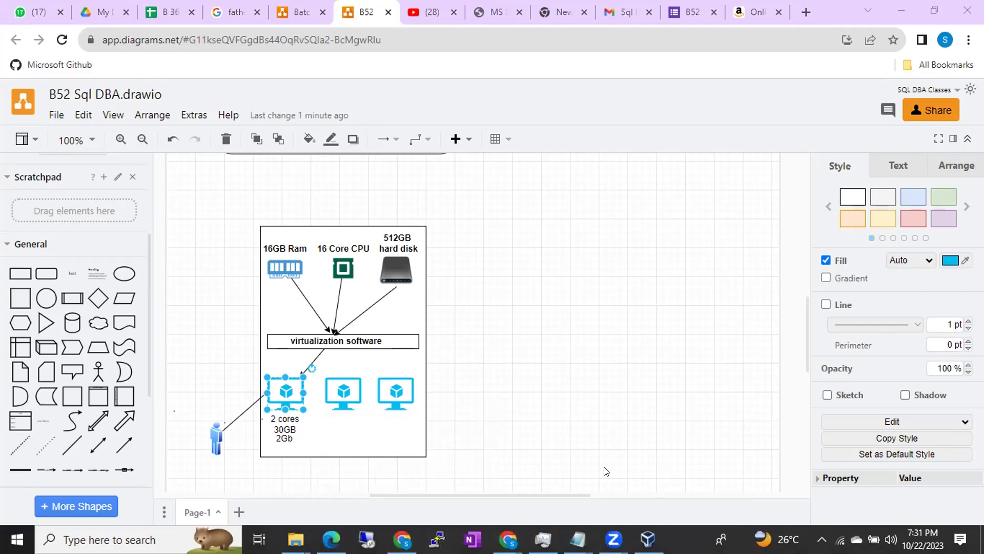
click(594, 442)
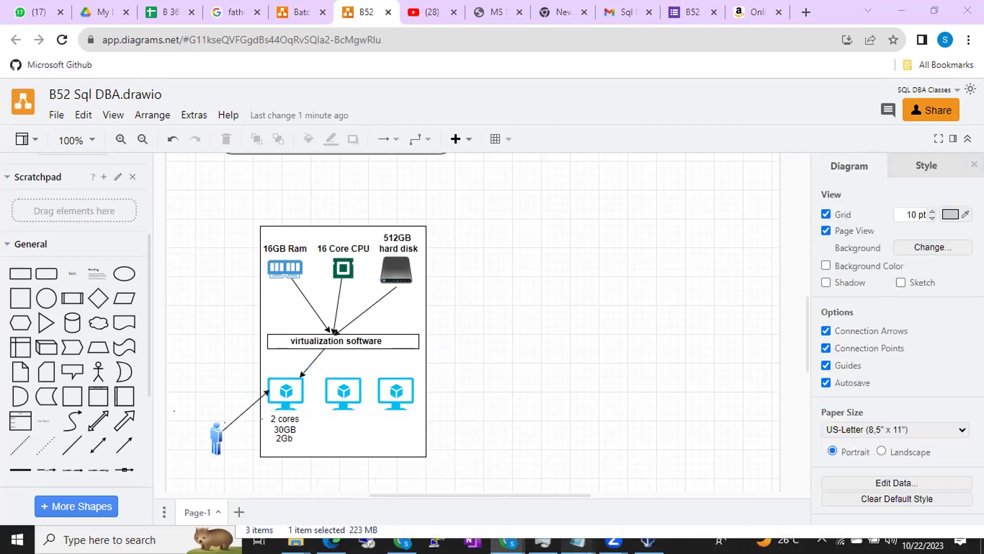
- Switch to the Notepad notes and review the hardware and software requirements listed for installing SQL Server
mouse_move(578, 538)
click(601, 483)
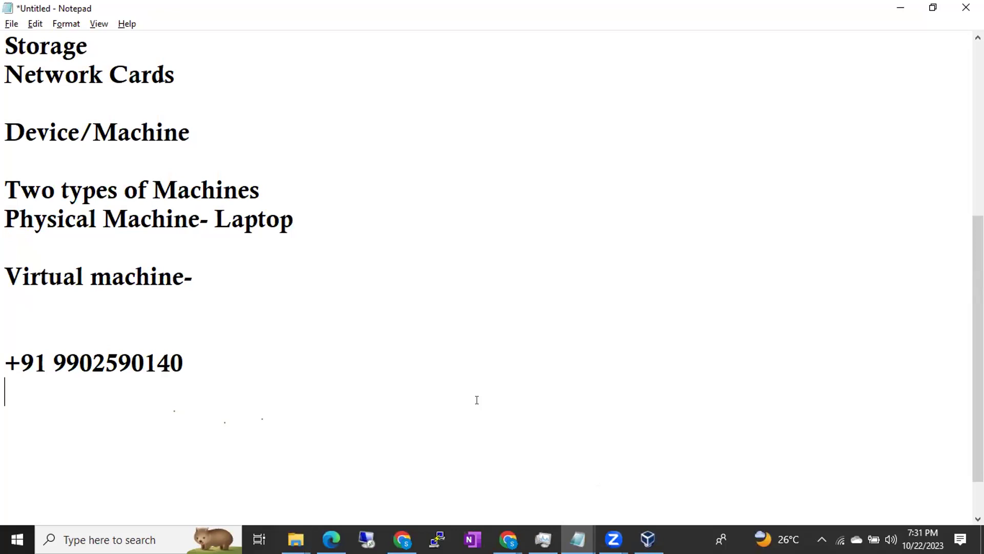
scroll(477, 400, up, 4)
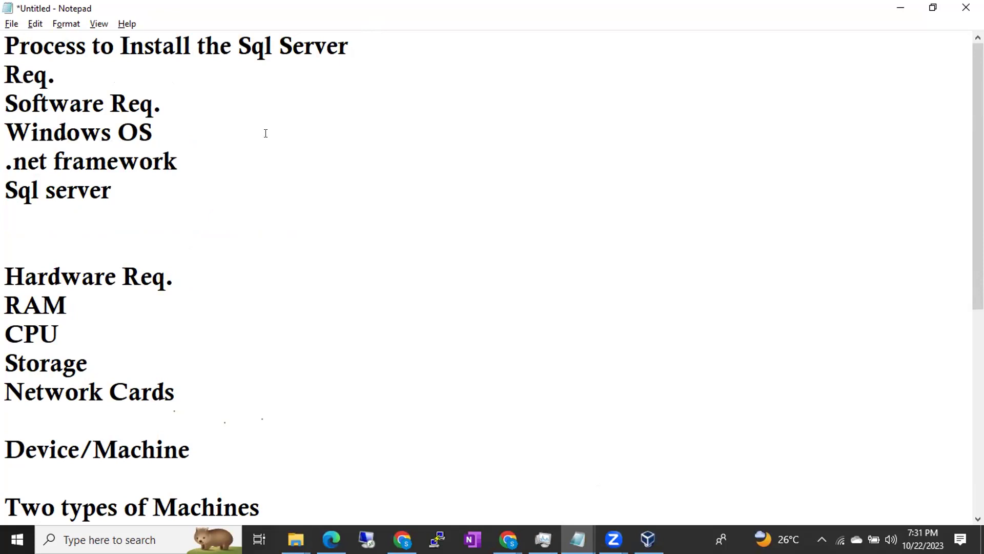
double_click(6, 304)
double_click(5, 334)
double_click(6, 364)
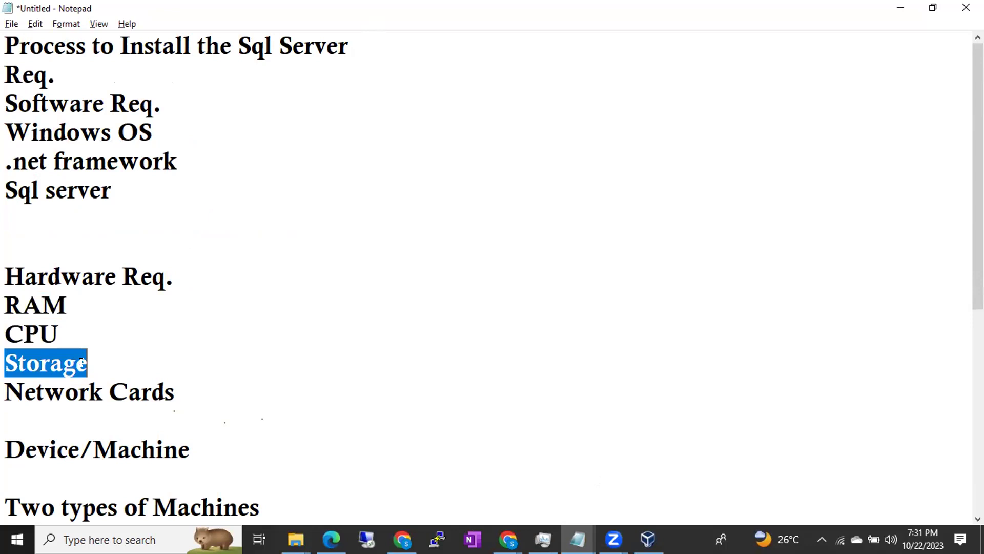
click(5, 410)
click(168, 401)
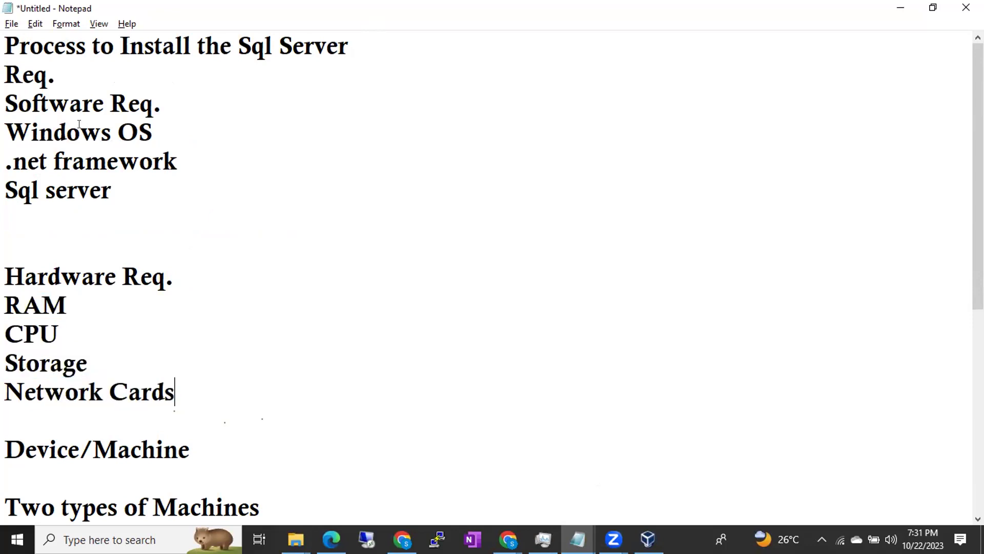
drag(4, 133, 169, 134)
drag(6, 167, 177, 165)
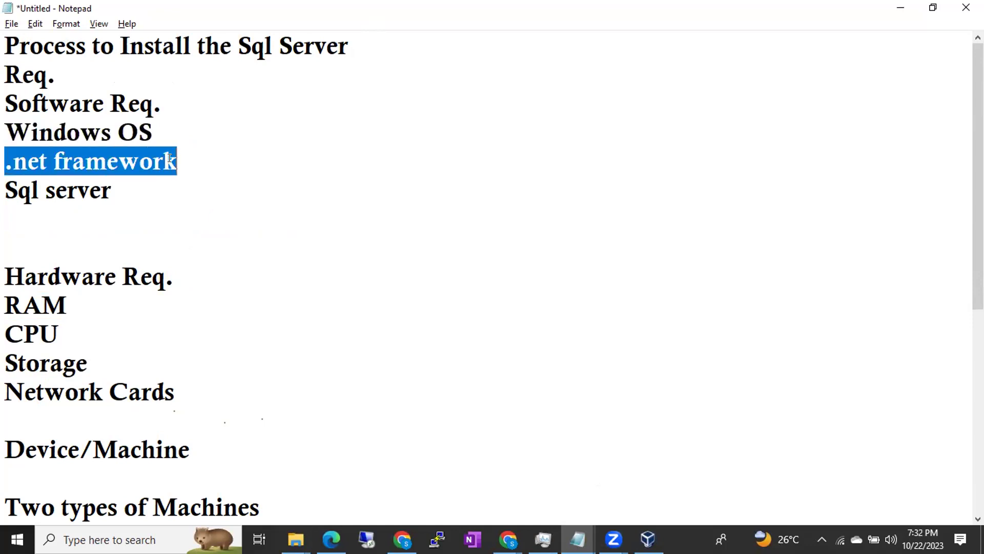
drag(5, 190, 136, 214)
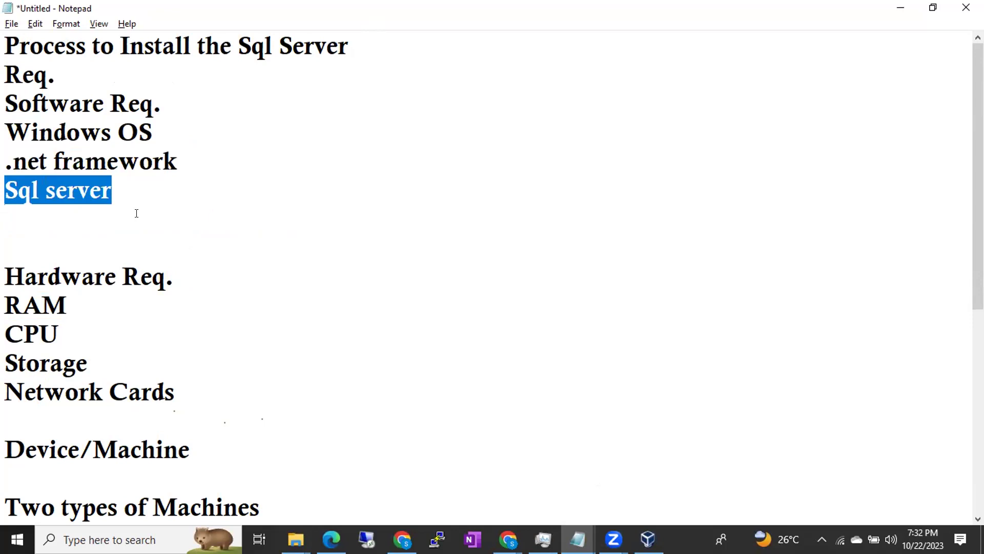
click(136, 213)
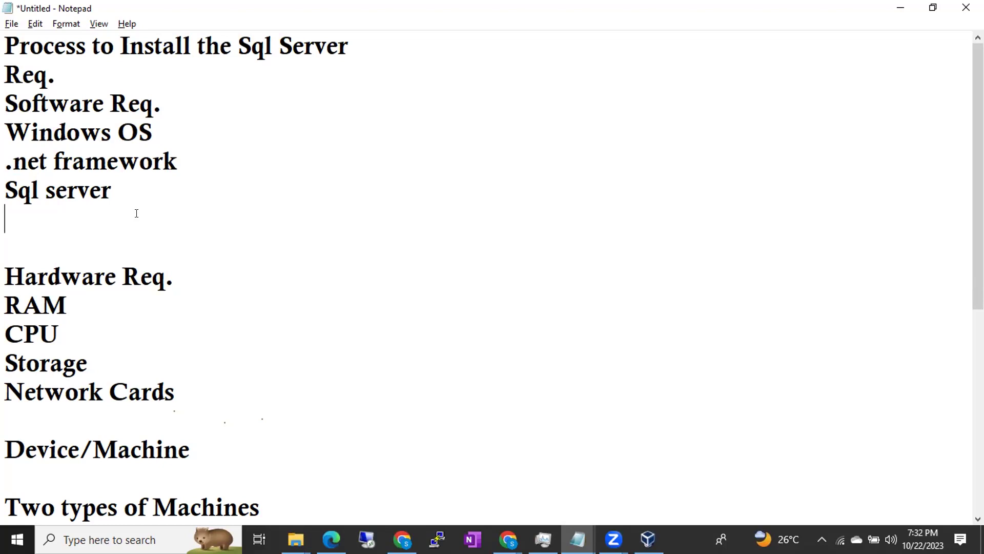
drag(189, 381, 5, 90)
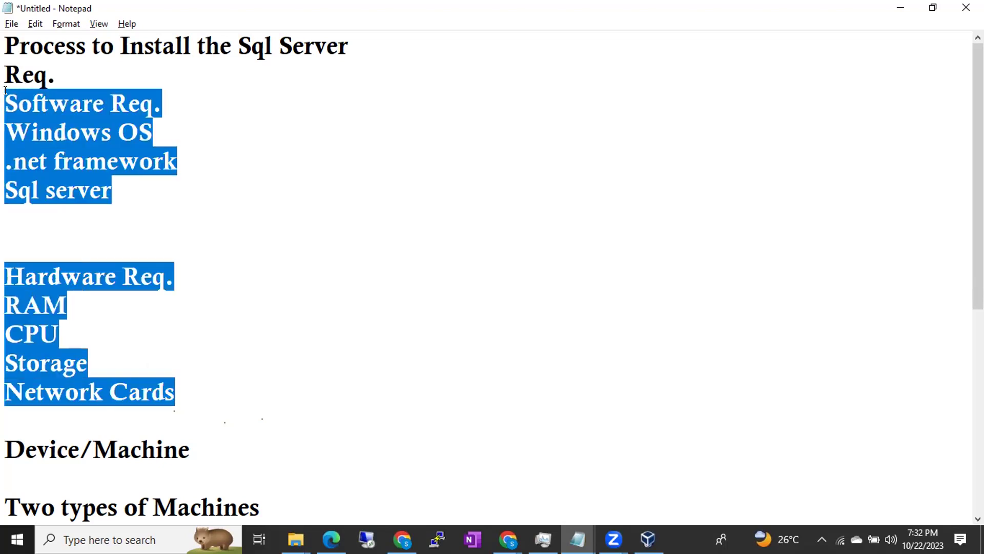
click(173, 223)
- At the end of the notes, add the heading "Step 1:" and the line "We should have windows server" under it
scroll(171, 222, down, 5)
click(226, 320)
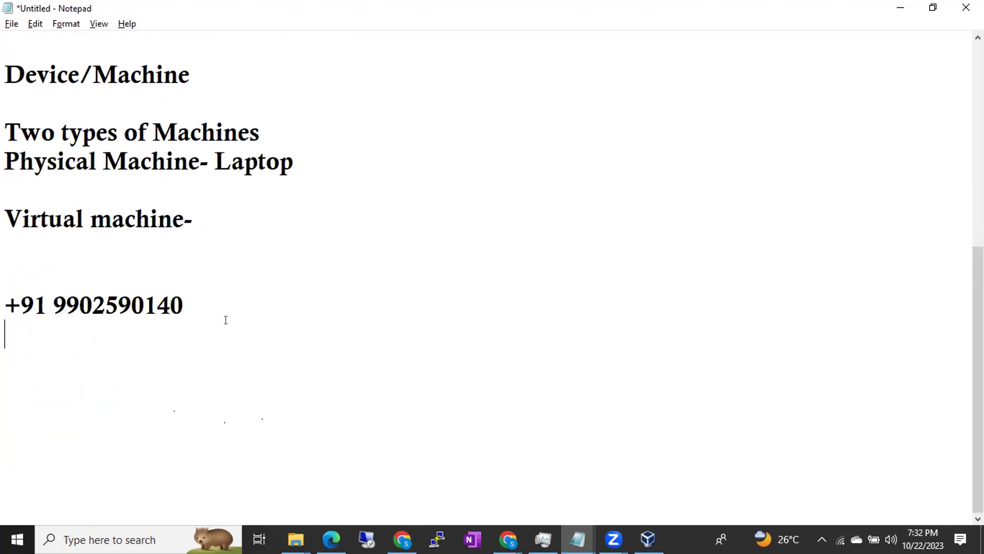
key(Return)
text(Step 1:)
key(Return)
text(We should have w)
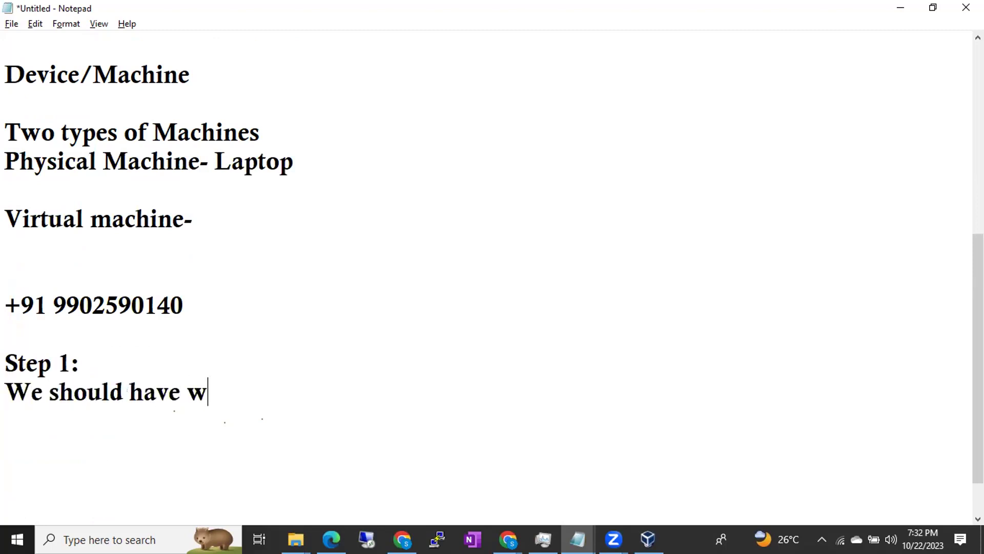
text(inod)
key(BackSpace)
text(dows server)
key(Return)
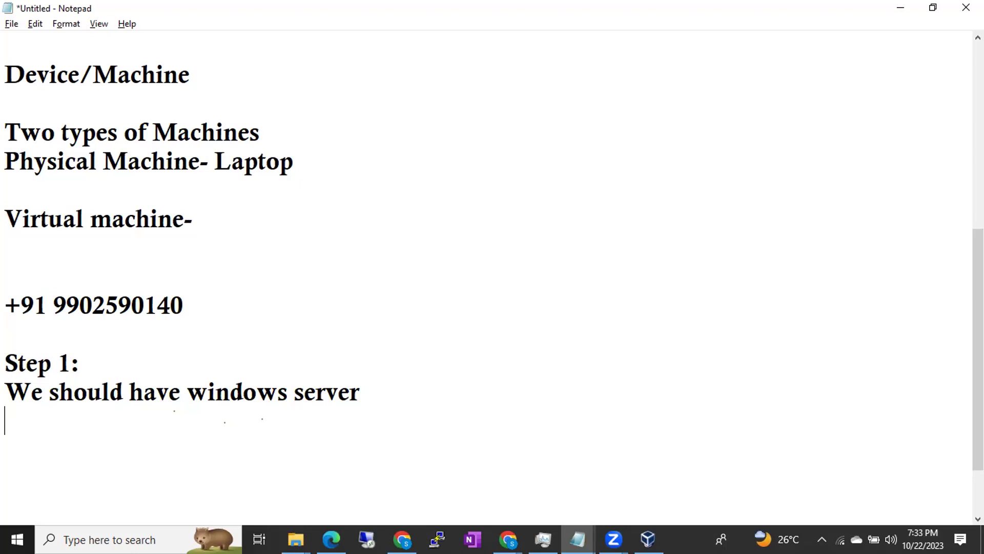
- Insert the line "Windows Team Will Create a VM" directly below the Step 1 heading
key(Up)
text(Windows Team Will Create a VM)
key(Return)
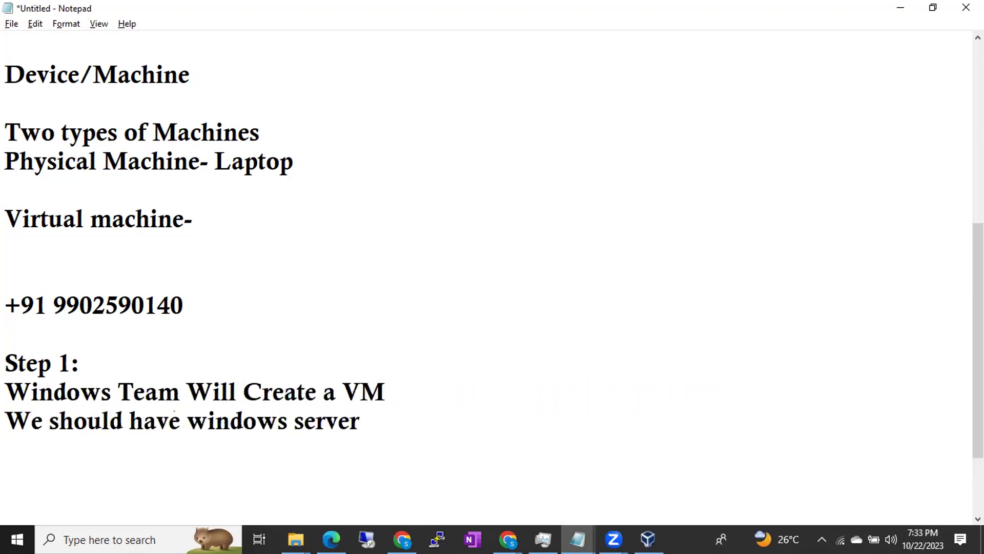
- Below the VM line, insert the heading "Step 2:" and put "Windows Team will install" before the existing windows server sentence
text(s)
key(BackSpace)
text(Step 2:)
key(Return)
text(Windows Team will install)
- Replace the leftover text "We should have windows server" in the Step 2 line with "OS"
key(shift+Right)
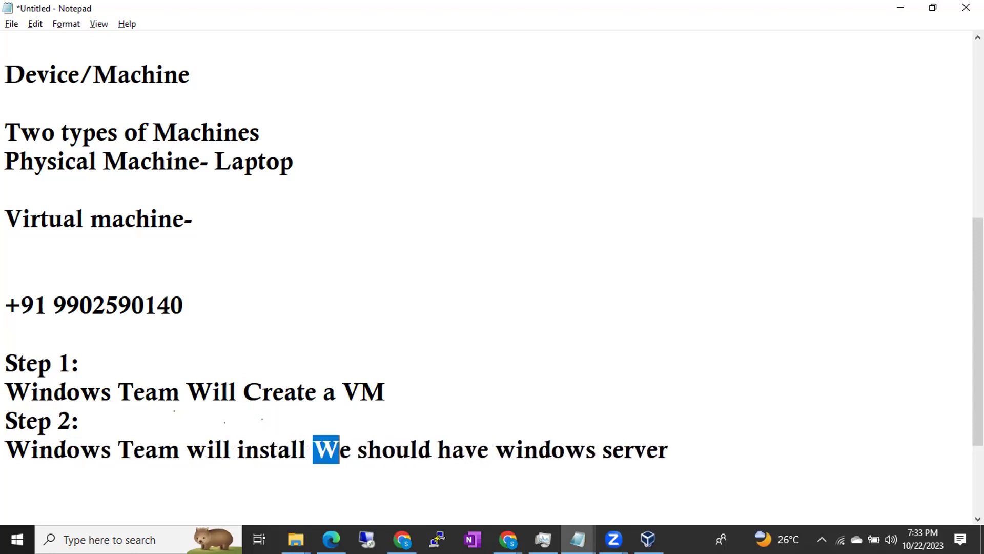
key(shift+Right)
key(shift+Right)
key(shift+Right)
key(shift+Right)
key(shift+Right)
key(shift+Right)
key(shift+Right)
key(shift+Right)
key(shift+Right)
key(shift+Right)
key(shift+Right)
key(shift+Right)
key(shift+Right)
key(shift+Right)
key(shift+Right)
key(shift+Right)
key(shift+Left)
key(shift+Left)
key(BackSpace)
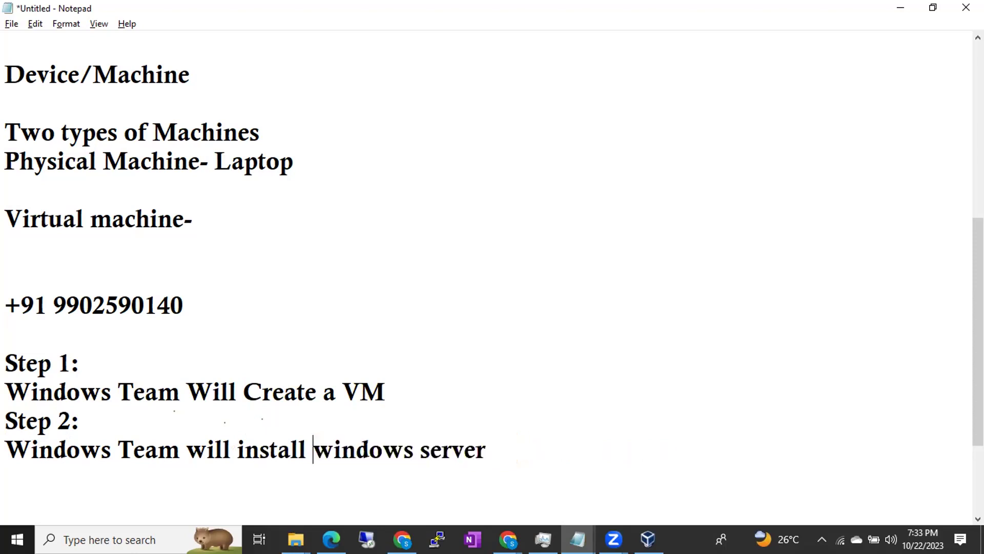
key(shift+Right)
key(shift+Right)
key(shift+Right)
key(shift+Right)
key(shift+Right)
key(shift+Right)
key(shift+Right)
key(shift+Right)
key(shift+Right)
key(shift+Right)
key(shift+Right)
key(shift+Right)
key(shift+Right)
key(shift+Right)
key(shift+Right)
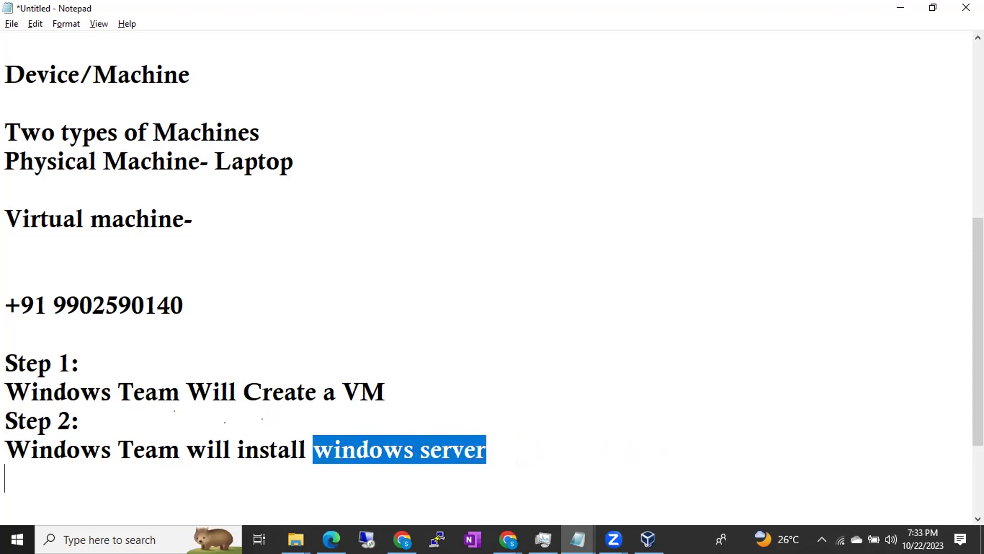
text(OS)
- Insert "/Wintel" after "Windows" in the Step 2 line so it reads "Windows/Wintel Team will install OS"
key(Left)
key(Left)
key(Left)
key(Left)
key(Left)
key(Left)
key(Left)
key(Left)
key(Left)
key(Left)
key(Left)
key(Left)
key(Left)
key(Left)
key(Left)
key(Left)
key(Left)
key(Left)
key(Left)
key(Left)
key(Left)
key(Left)
key(Right)
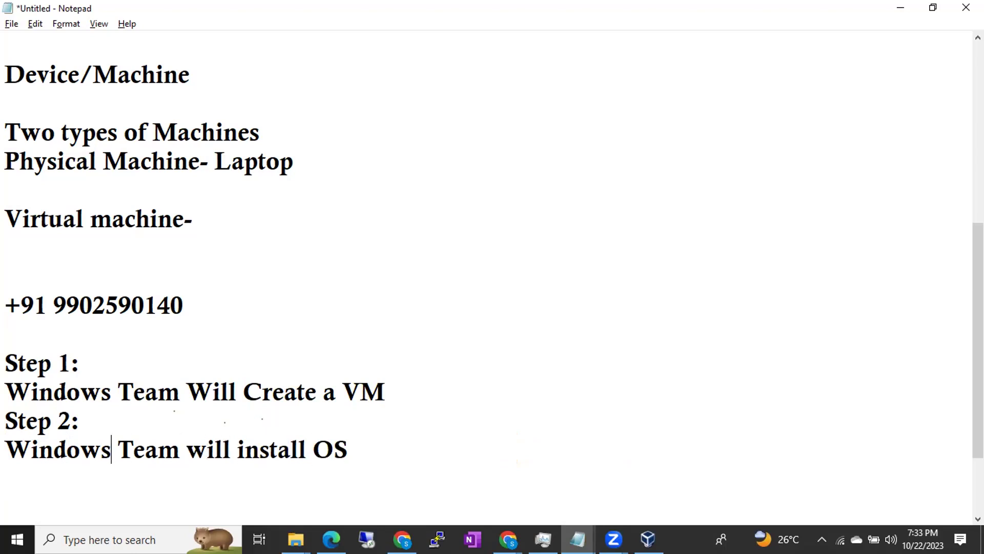
text(/Wintel)
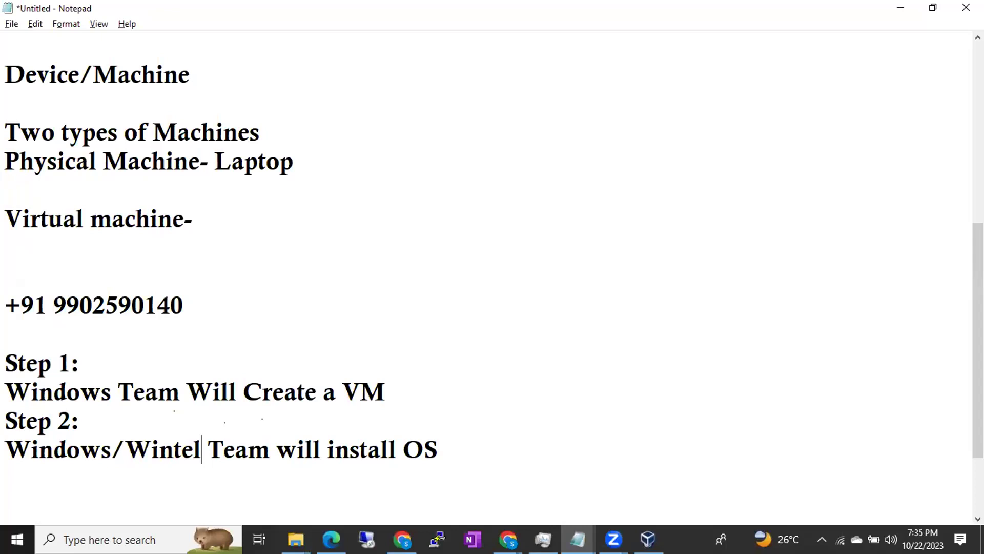
- Below the Step 2 line, add the heading "Step 3:" with ".net framework" on the line under it
click(466, 447)
key(Return)
text(S)
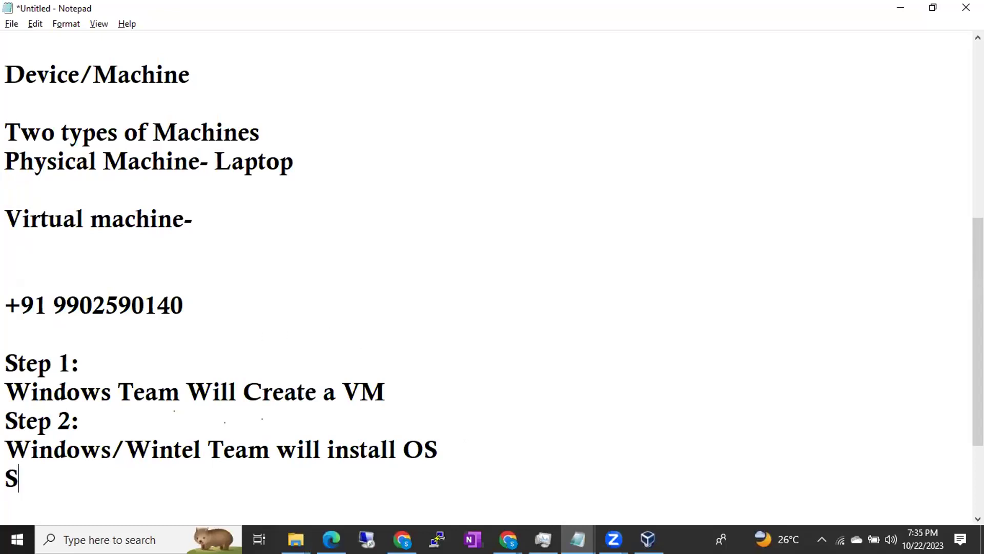
text(tep 3:)
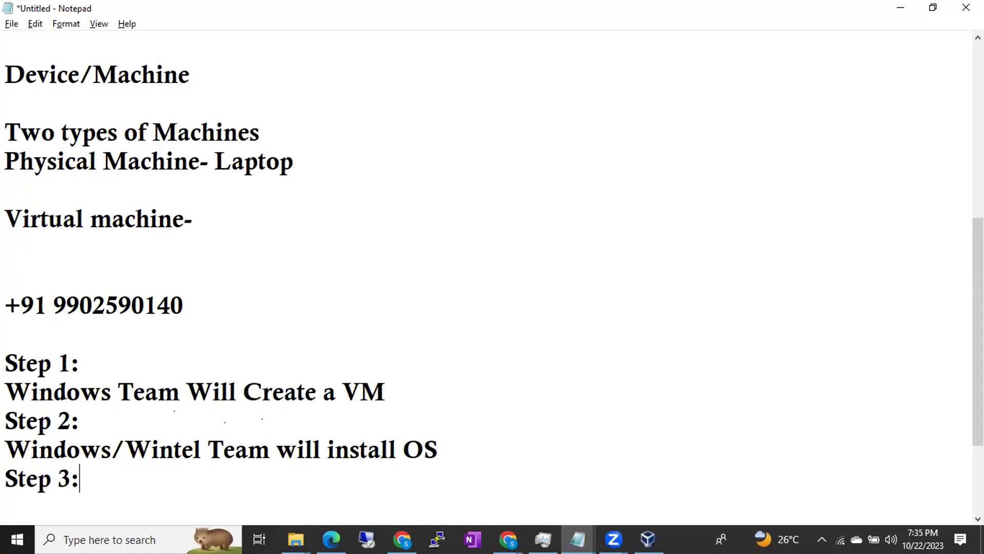
key(Return)
text(>)
key(BackSpace)
text(.net frame)
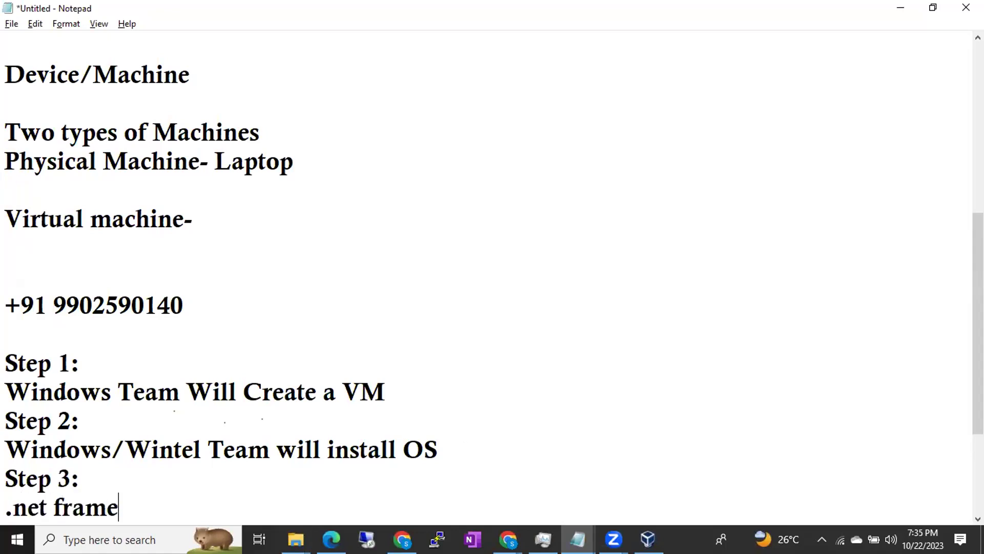
text(work)
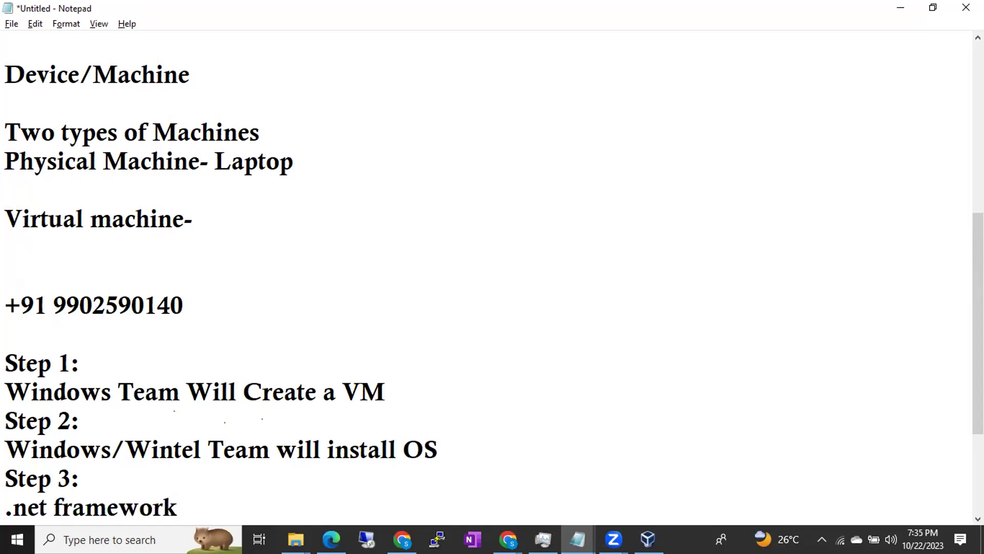
- Extend the .net framework line with "/ anti virus software will be installed by Windows" and start a new line
text(/ anti viru)
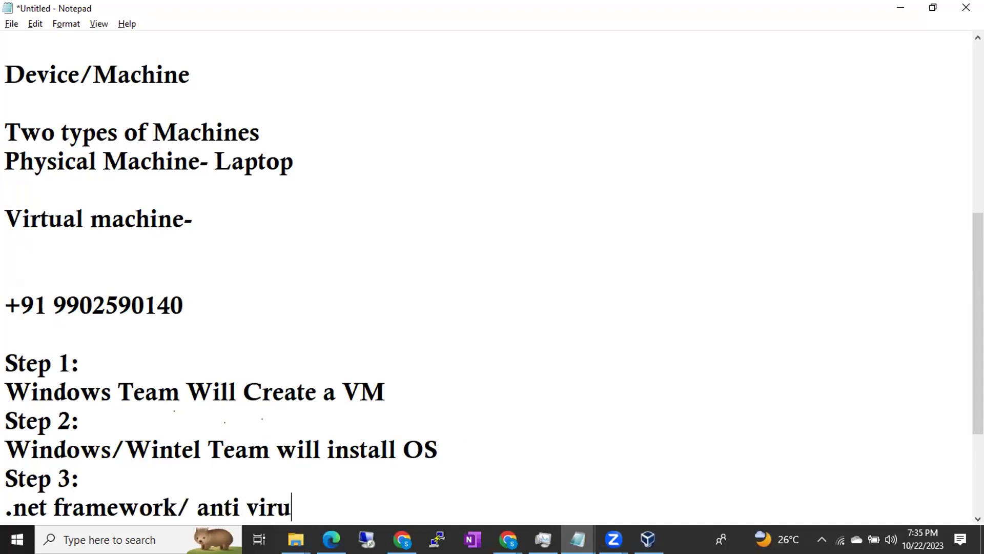
text(s software )
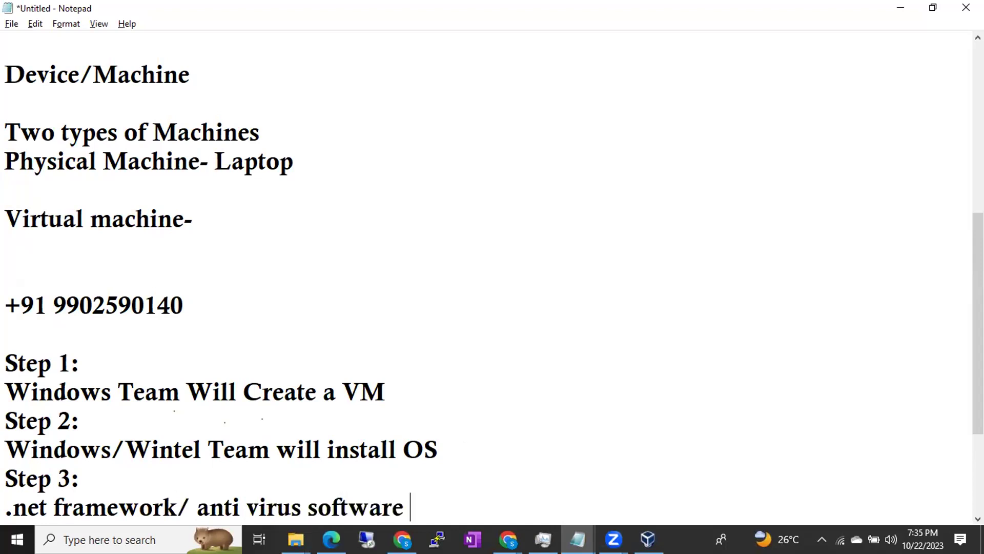
text(will be installed by Wn)
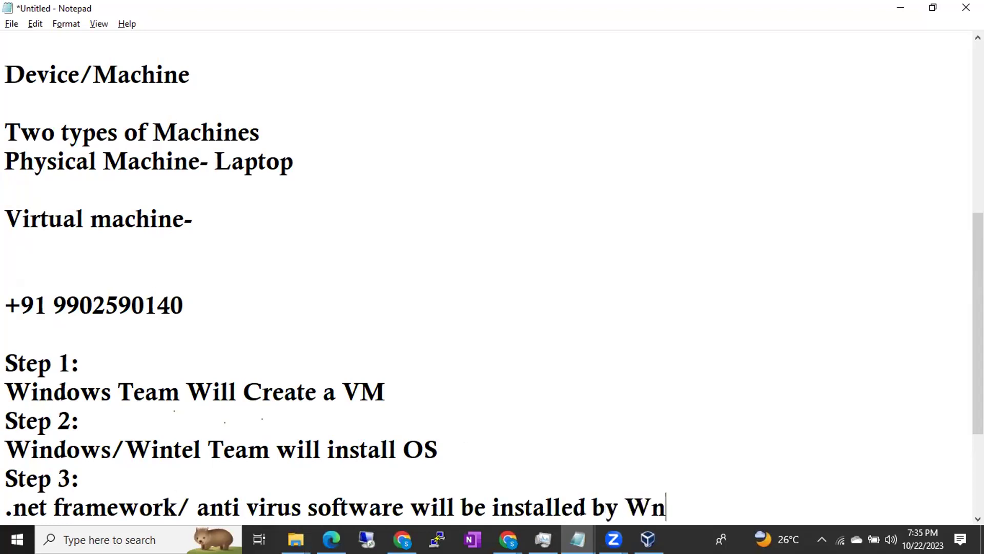
key(BackSpace)
text(indwo)
key(BackSpace)
key(BackSpace)
text(ows)
key(Return)
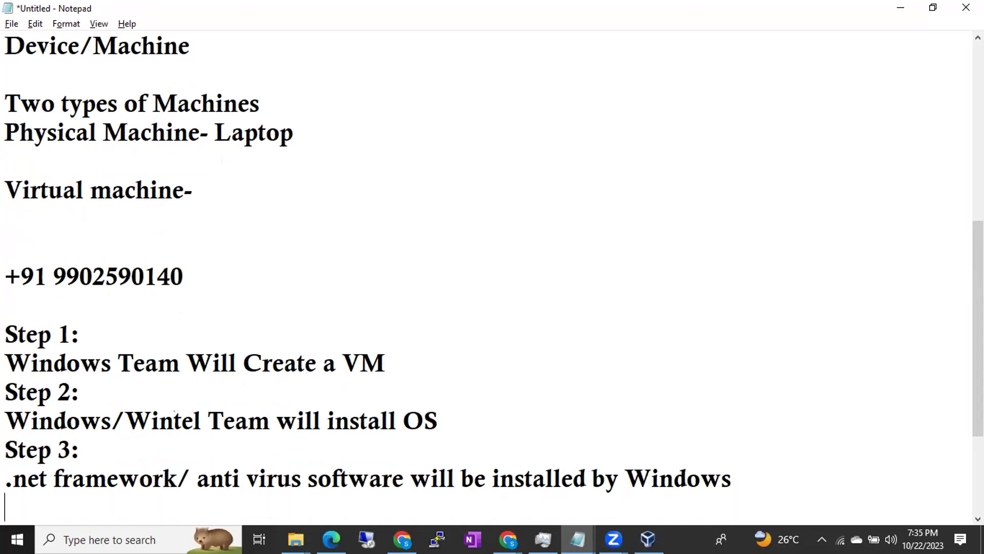
- Add the line "Network" under the Step 3 text, followed by the line "They are going to do some network settings"
text(Network)
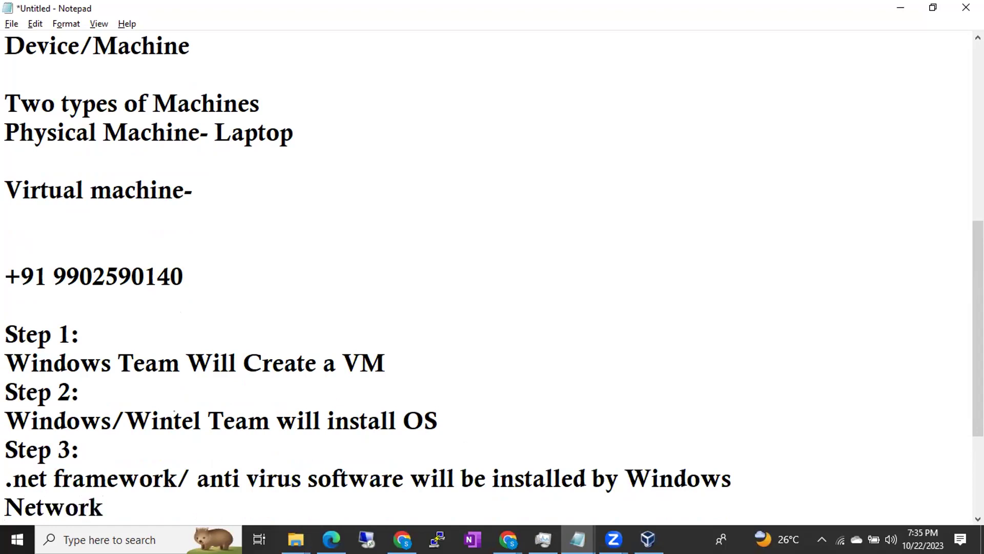
key(Return)
text(The)
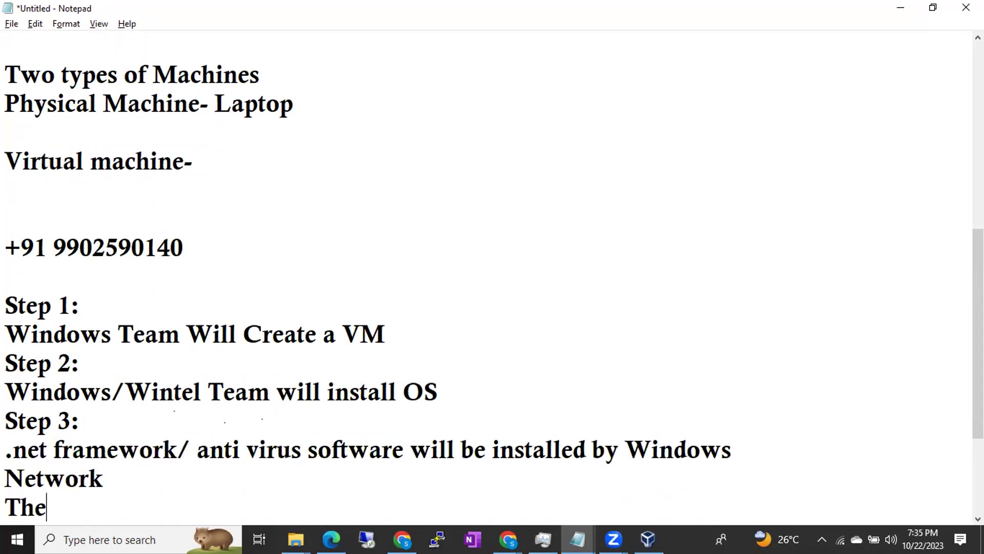
text(y are )
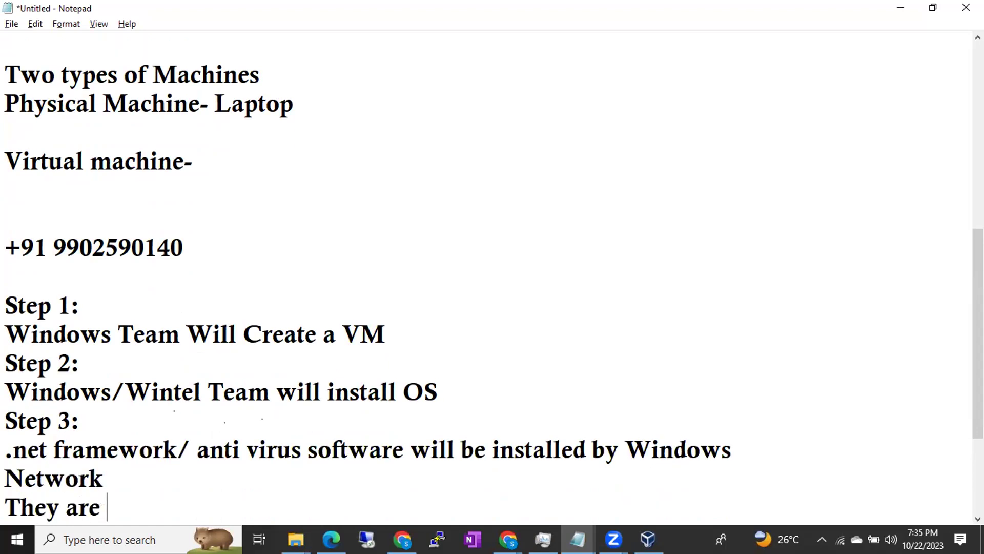
text(going to do some ne)
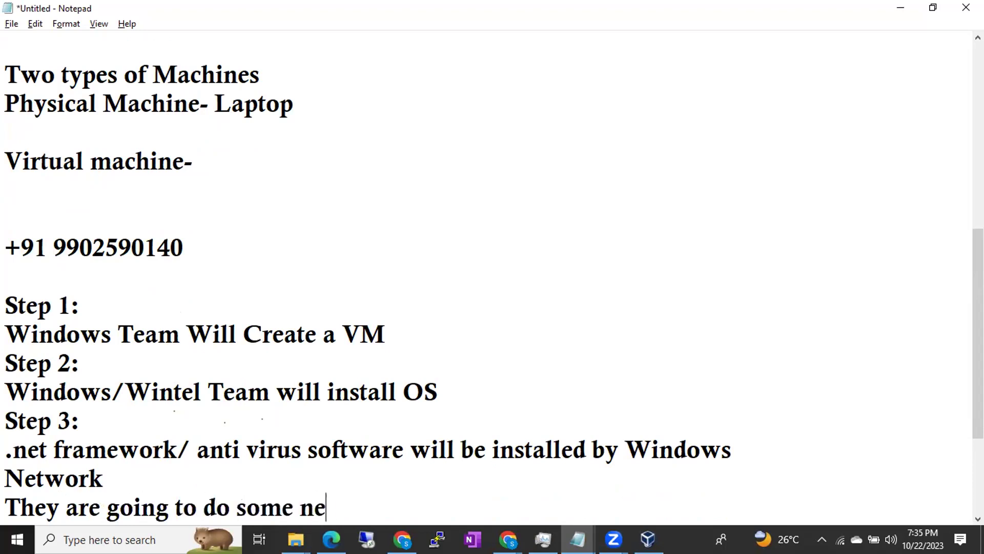
text(twork ste)
key(BackSpace)
key(BackSpace)
text(et)
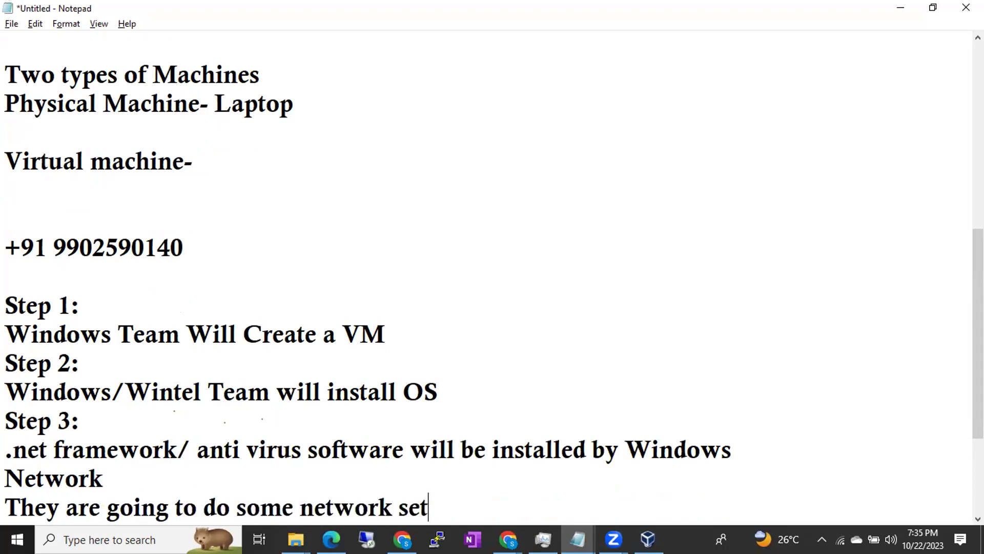
text(tings)
key(Return)
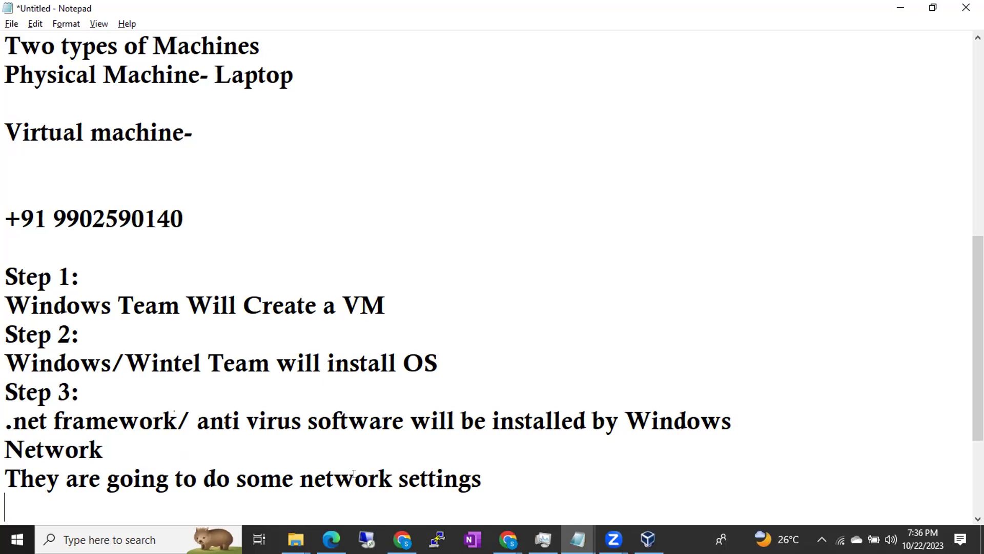
- Add the line "Enabling the ports" directly below the network settings sentence
click(484, 470)
key(Return)
text(W)
key(BackSpace)
text(E)
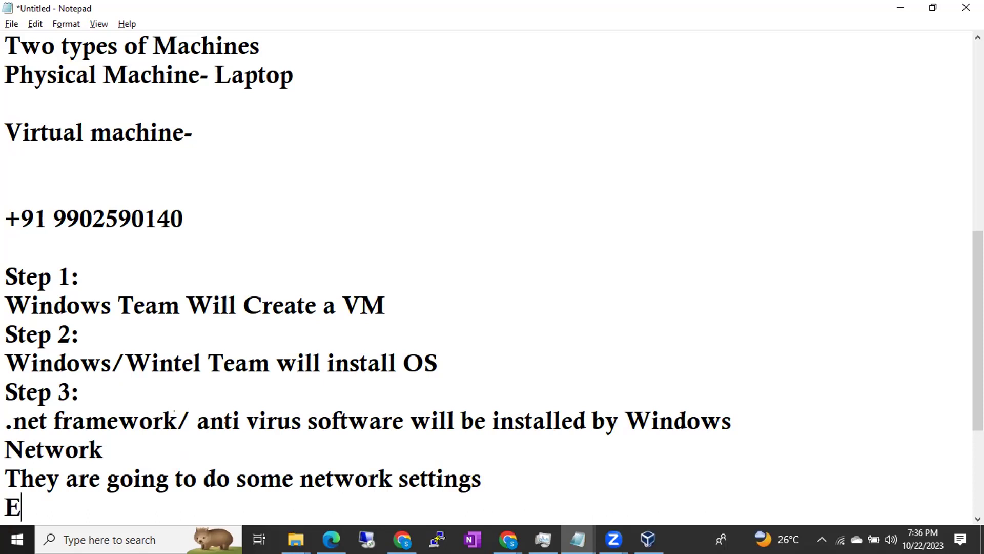
text(nabling the ports)
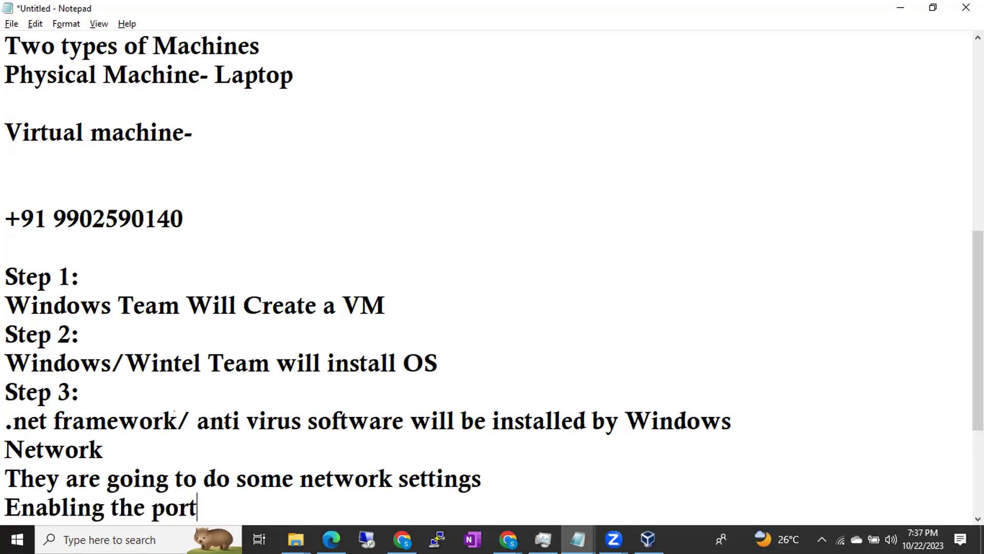
key(Return)
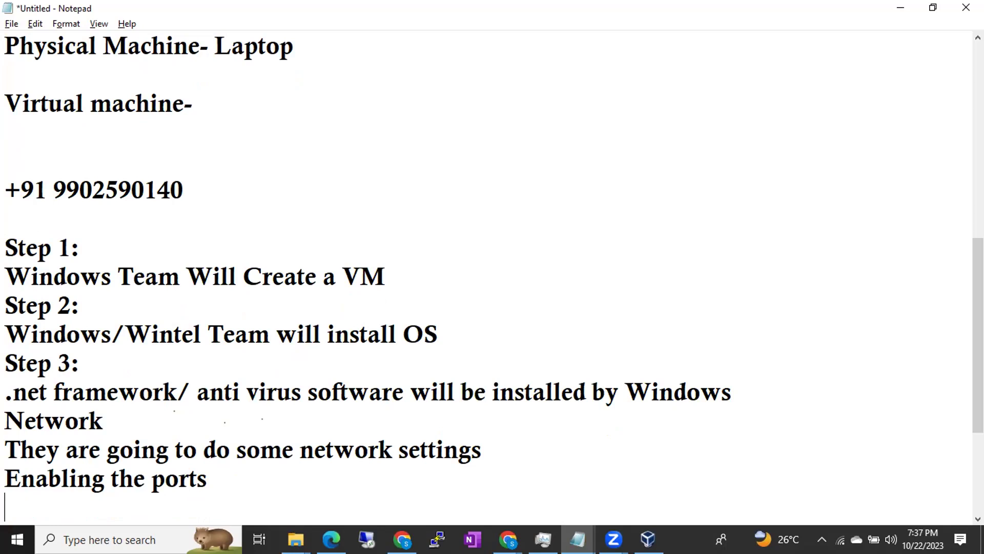
- Add the lines "Storage Team" and "DB Team" below "Enabling the ports"
text(Storage Team)
key(Return)
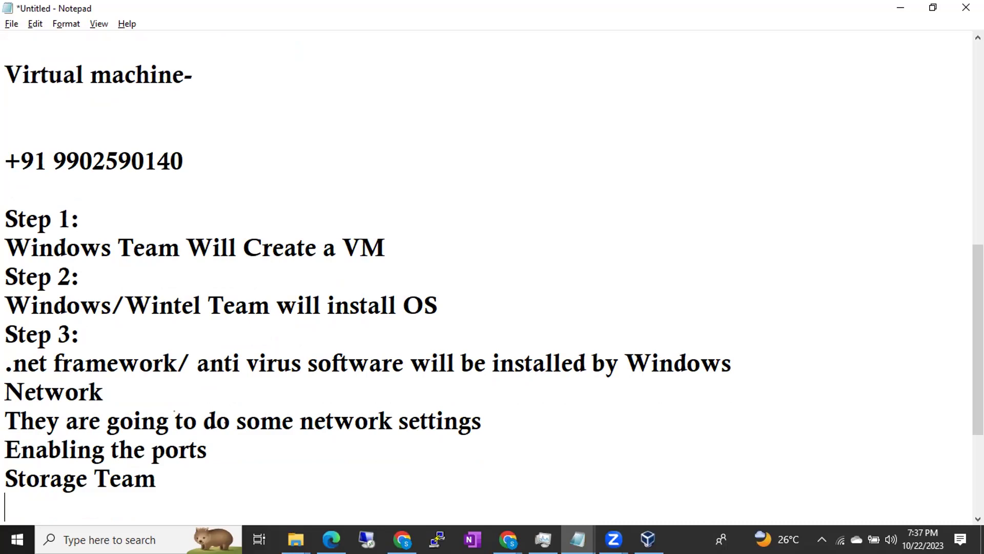
text(DB  Team)
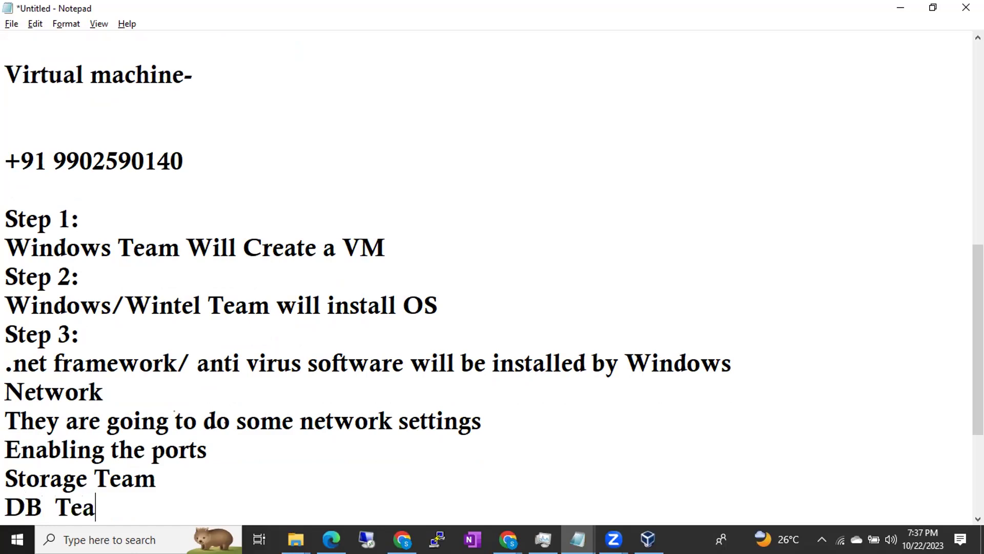
key(Return)
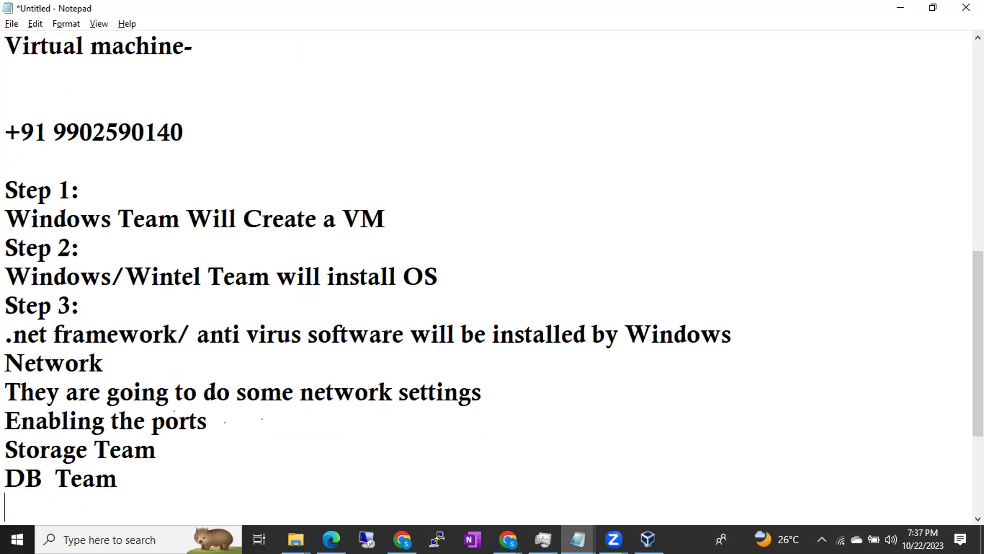
- Below the DB Team line, write "DBA--> will connect to the server--> Then he will start installing sql server"
text(DBA--> will)
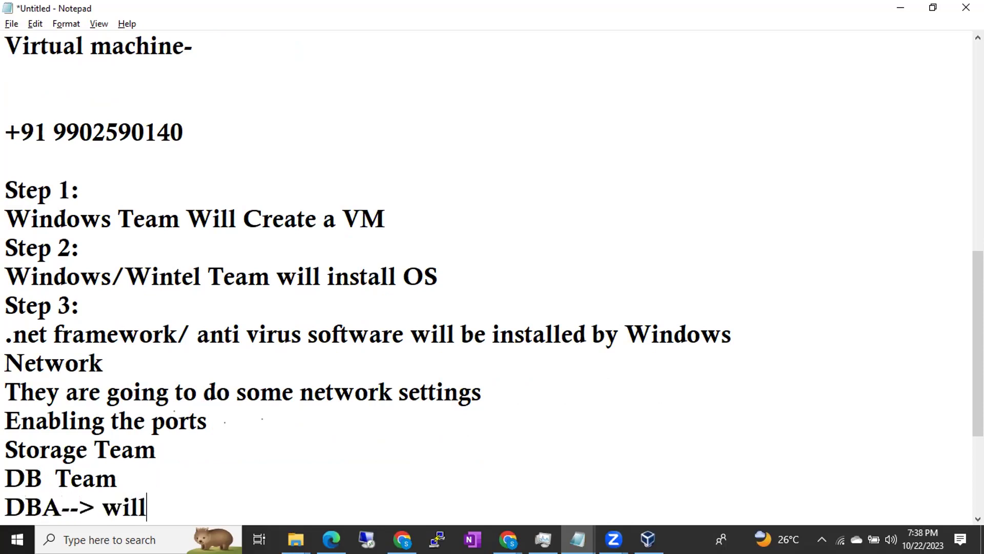
text( connect tot)
key(BackSpace)
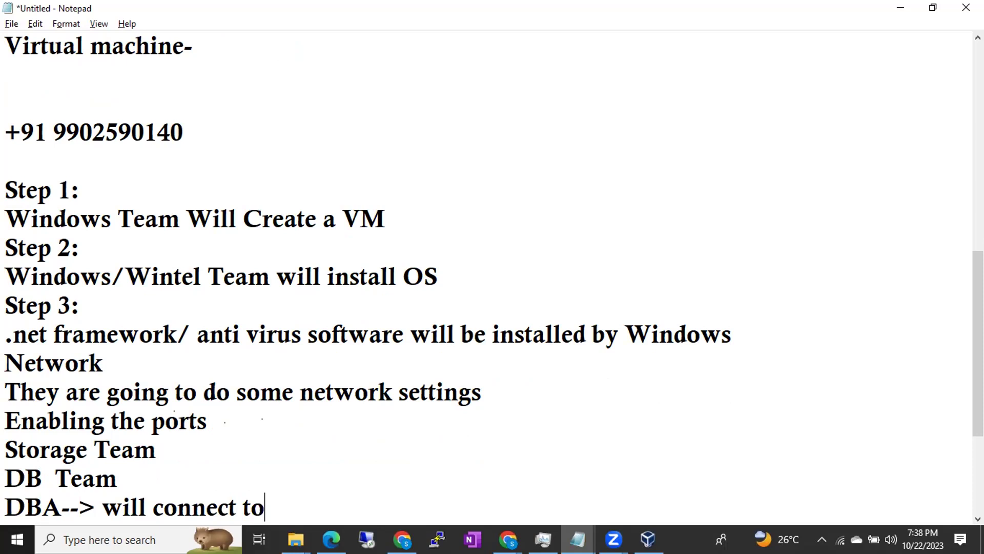
text(the server)
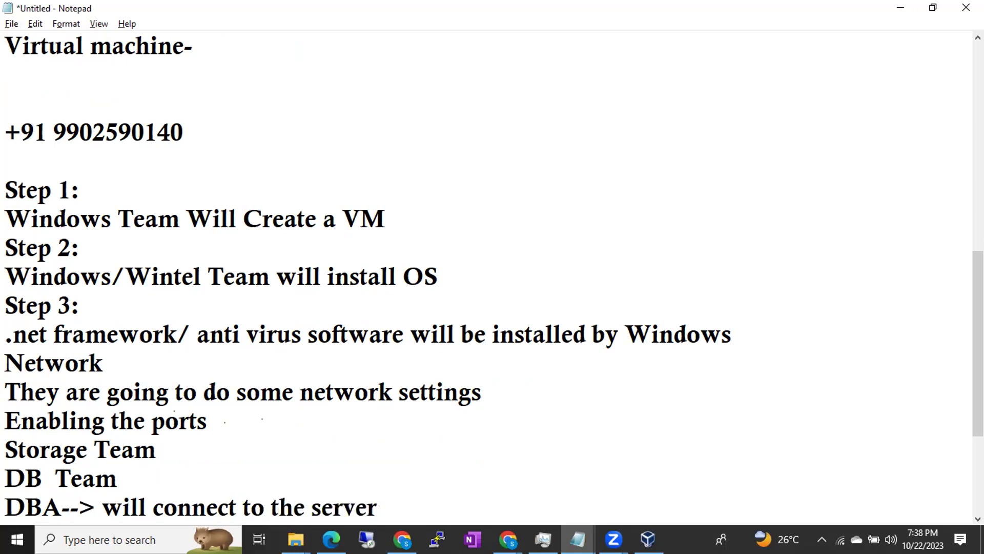
text(--> Then he will start instal)
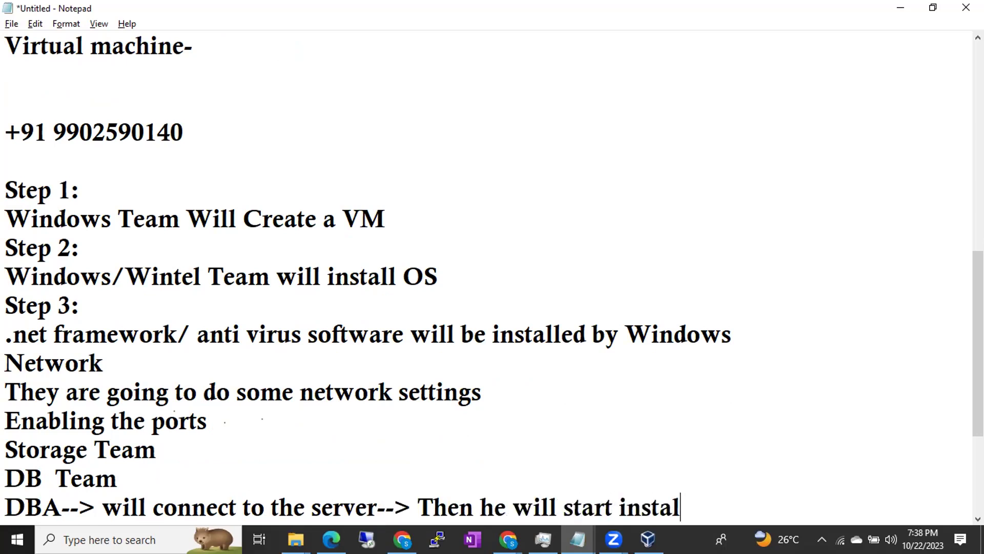
text(ling sql server)
key(Return)
- Highlight the notes from "Windows Team Will Create a VM" through "DB Team" for review and clear the selection
key(Up)
key(Up)
key(Up)
key(Up)
key(Up)
key(Up)
key(Up)
key(Up)
key(Up)
key(Up)
key(shift+Down)
key(shift+Down)
key(shift+Down)
key(shift+Down)
key(shift+Down)
key(shift+Down)
key(shift+Down)
key(shift+Down)
key(shift+Down)
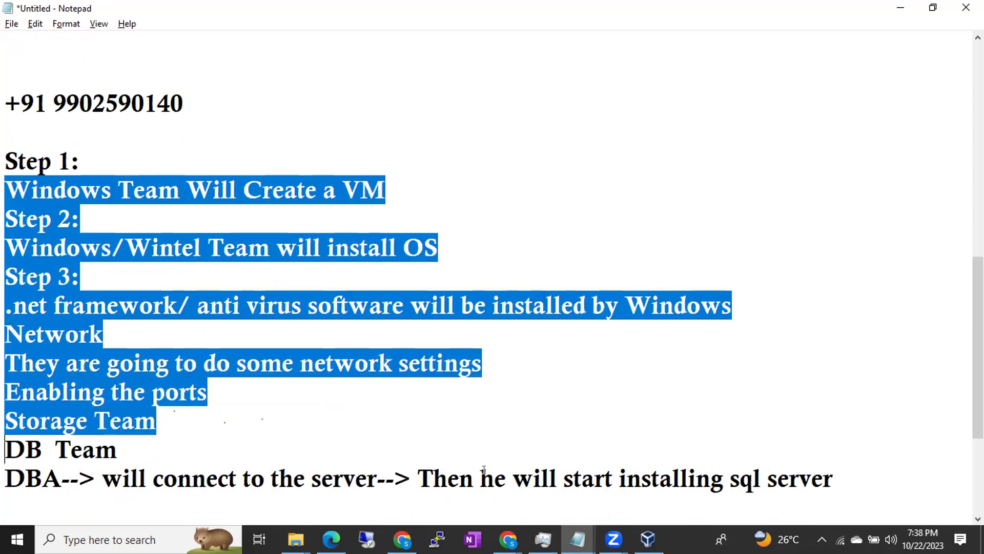
key(shift+Down)
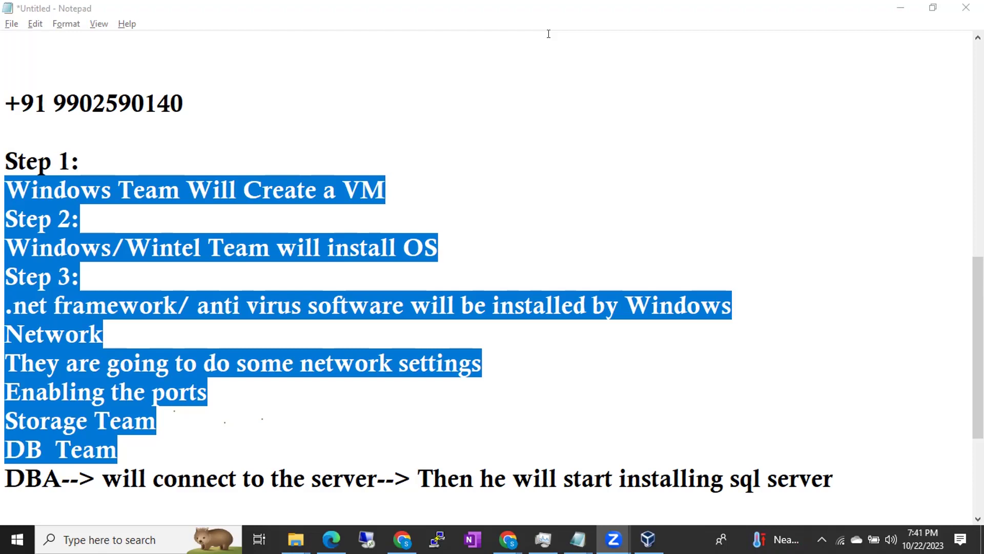
click(634, 346)
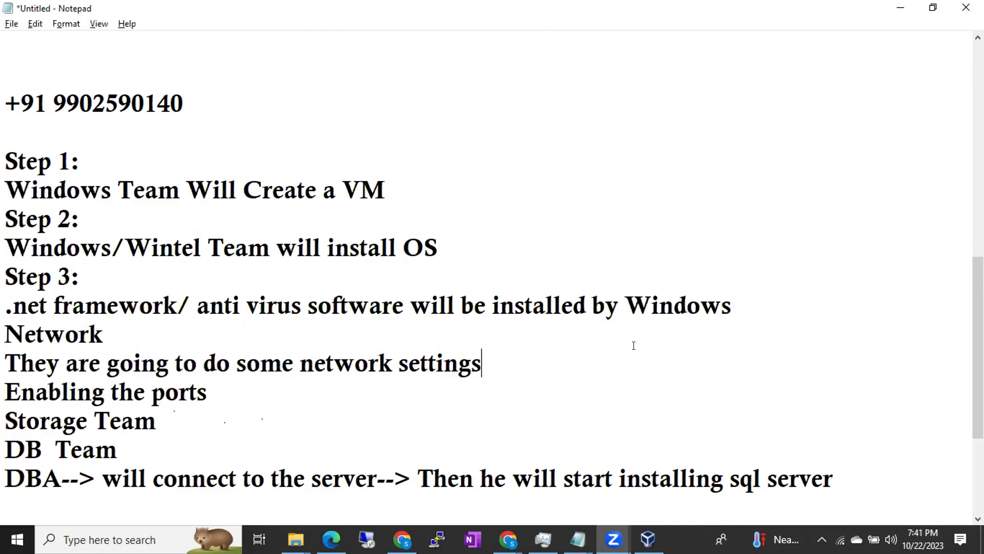
- Review the VM creation line under Step 1 and the OS installation line under Step 2 by highlighting each
drag(31, 190, 248, 214)
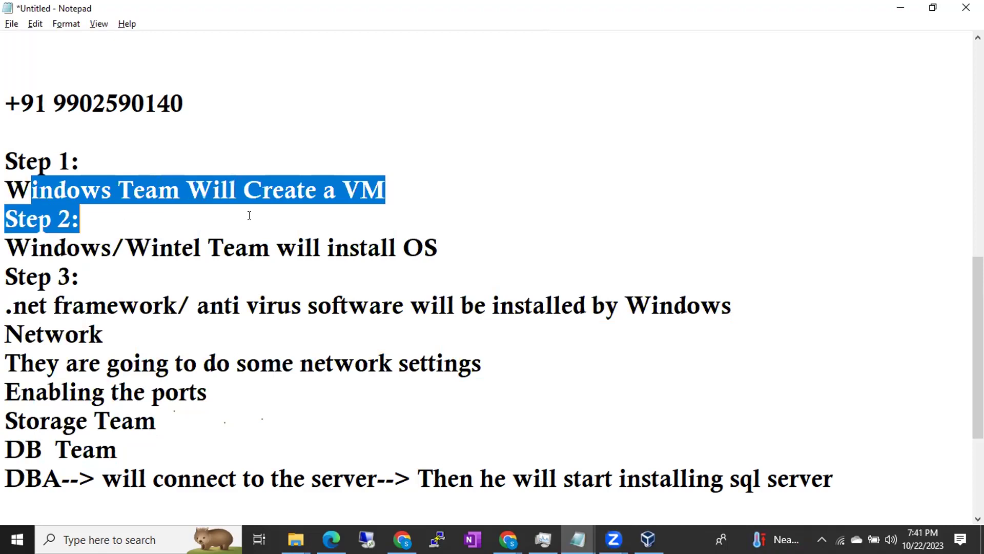
drag(46, 248, 80, 277)
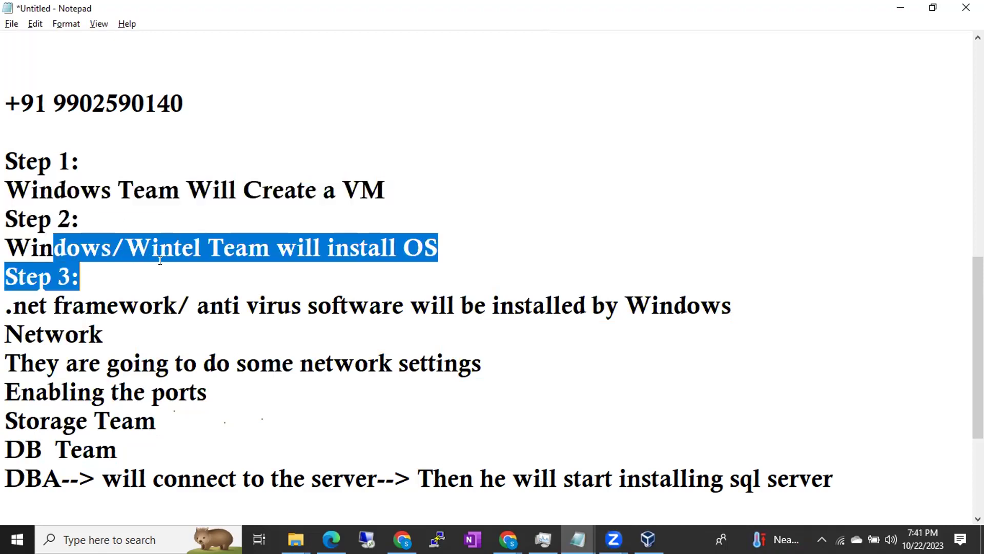
click(34, 281)
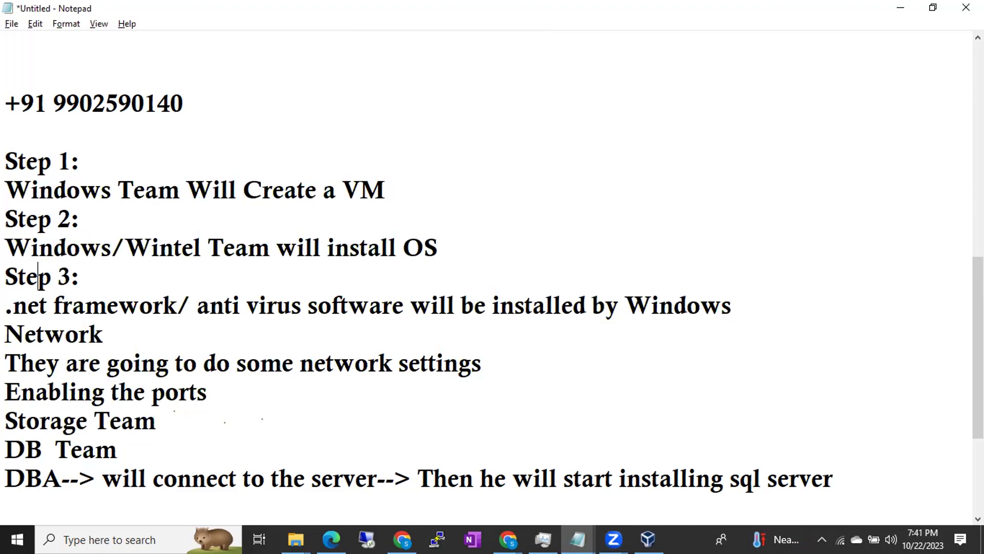
click(982, 542)
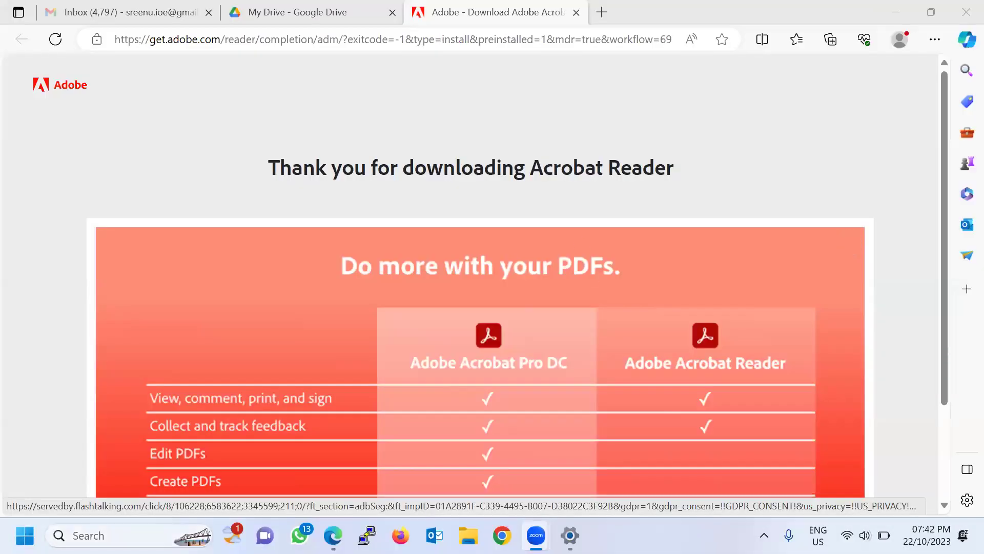
click(361, 139)
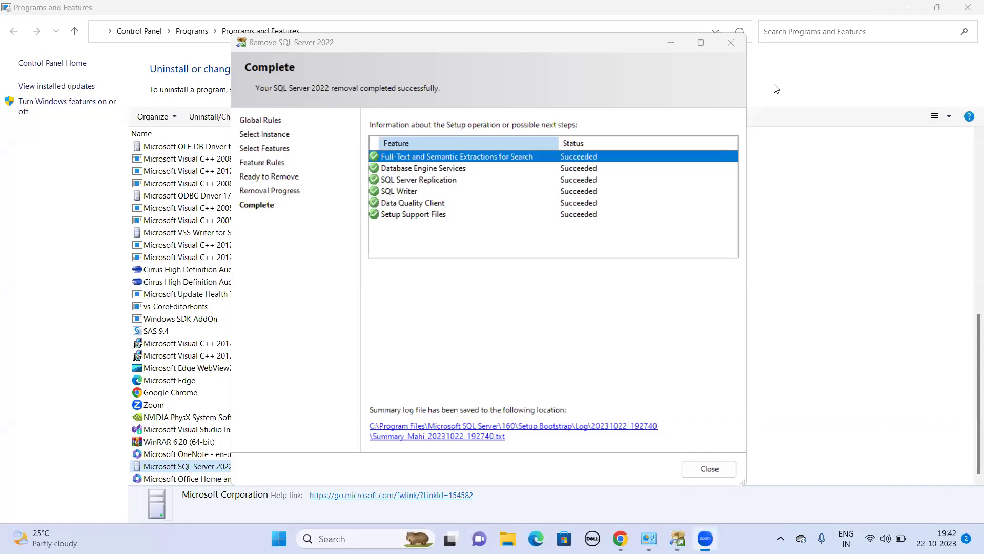
- Show the desktop and close the Remove SQL Server 2022 wizard and both Programs and Features windows
key(super+d)
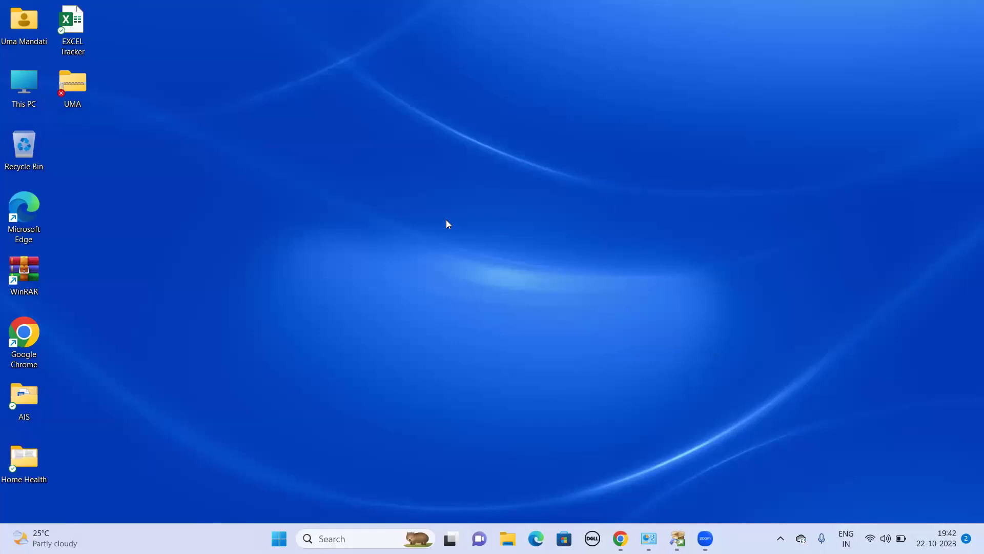
mouse_move(678, 538)
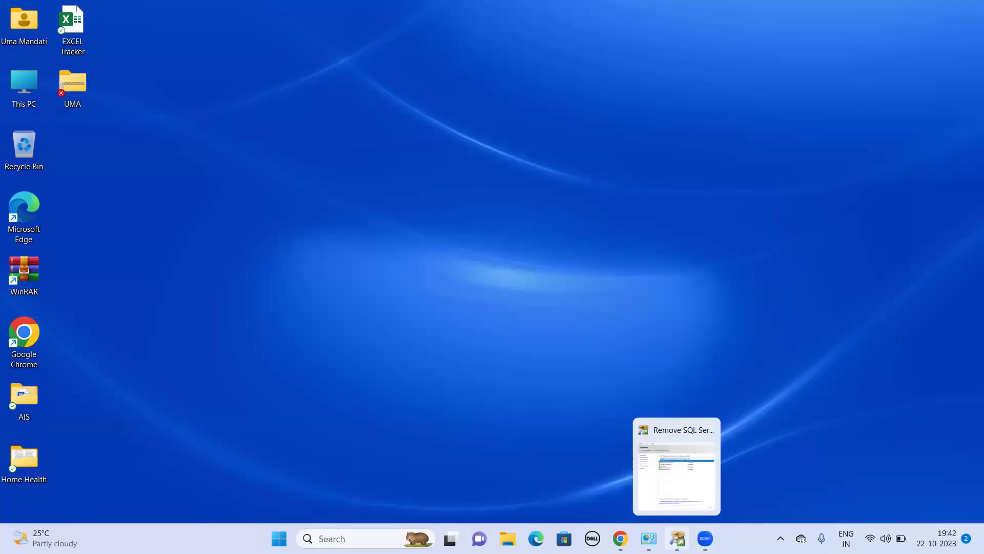
click(707, 427)
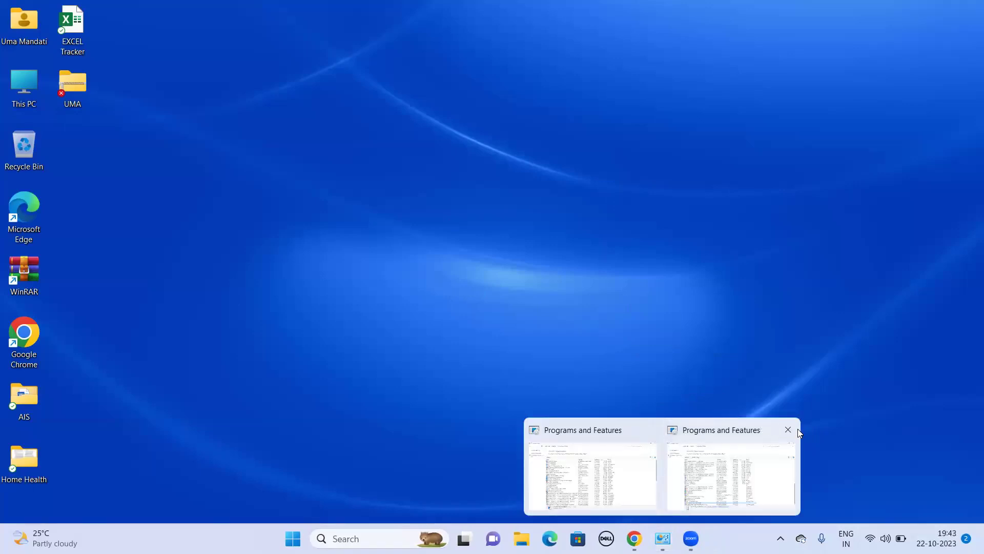
click(788, 430)
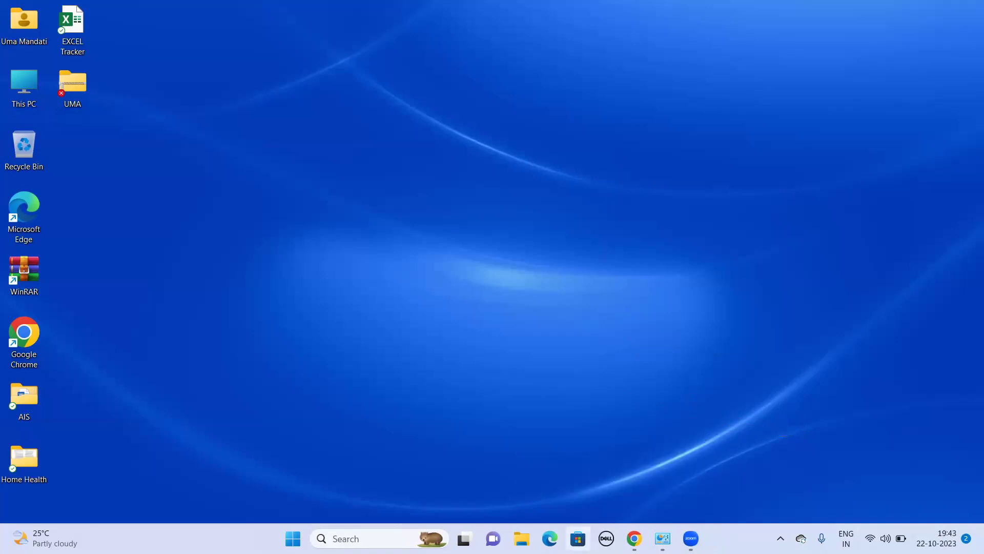
mouse_move(663, 539)
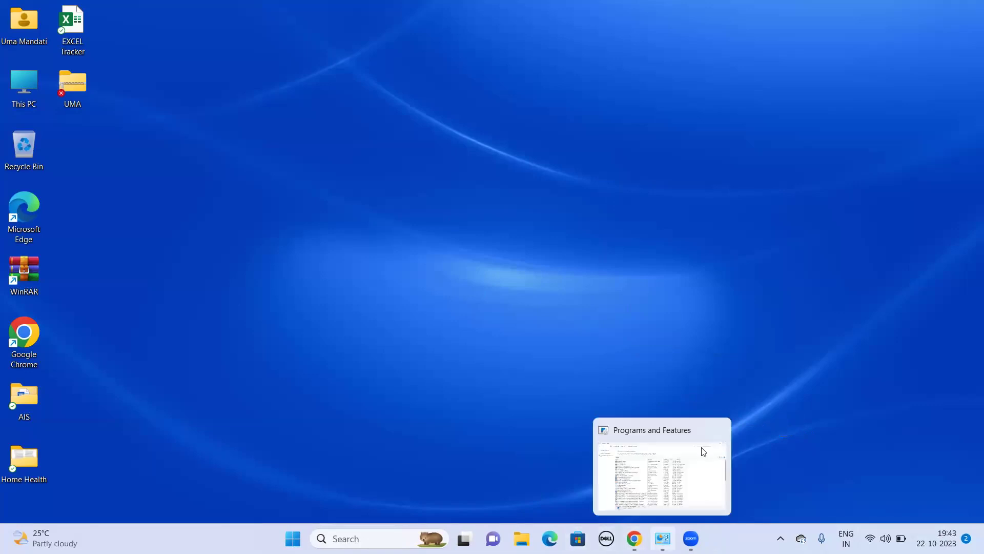
click(725, 433)
- Switch to Chrome, search Google for "download oracle virtualbox" and open the "Downloads – Oracle VM VirtualBox" result in a new tab
click(649, 539)
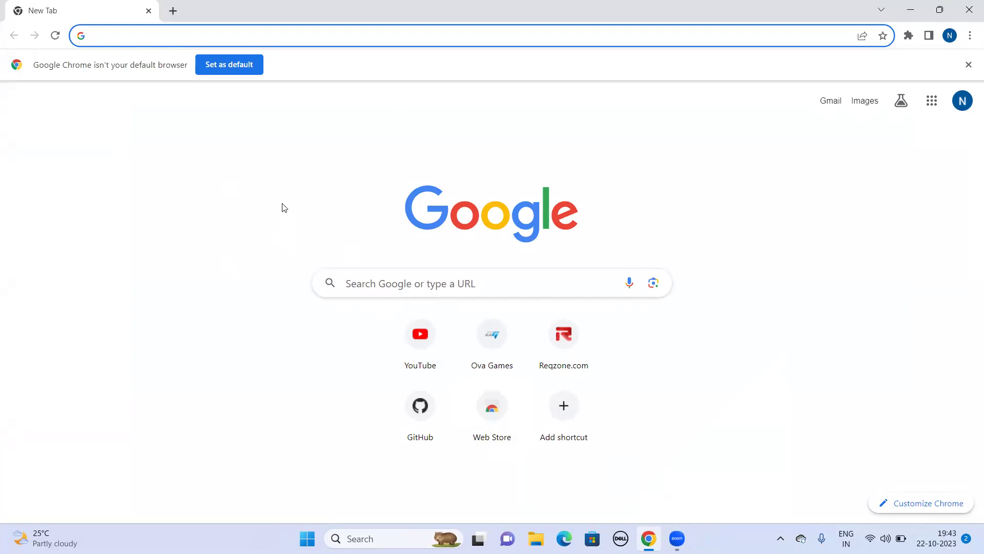
text(do)
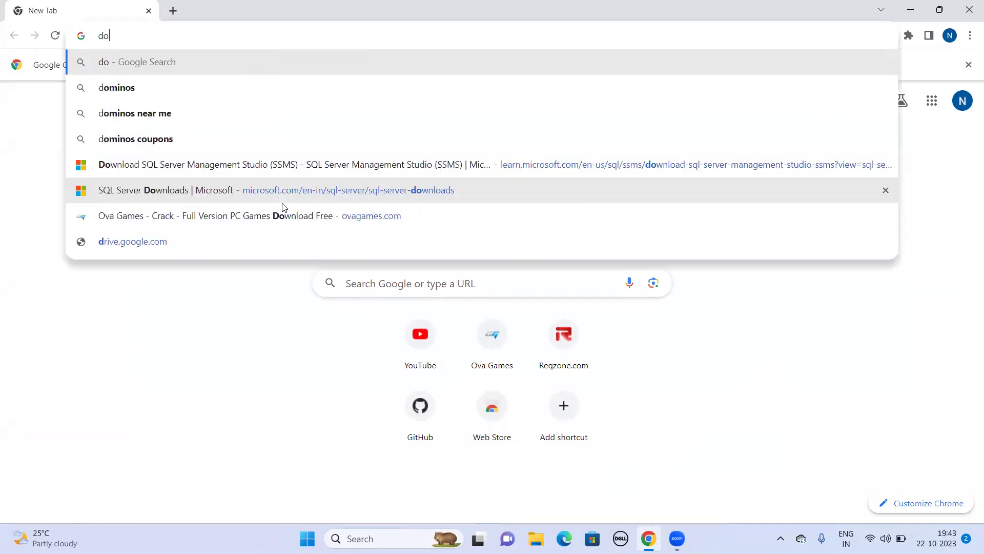
text(wnload )
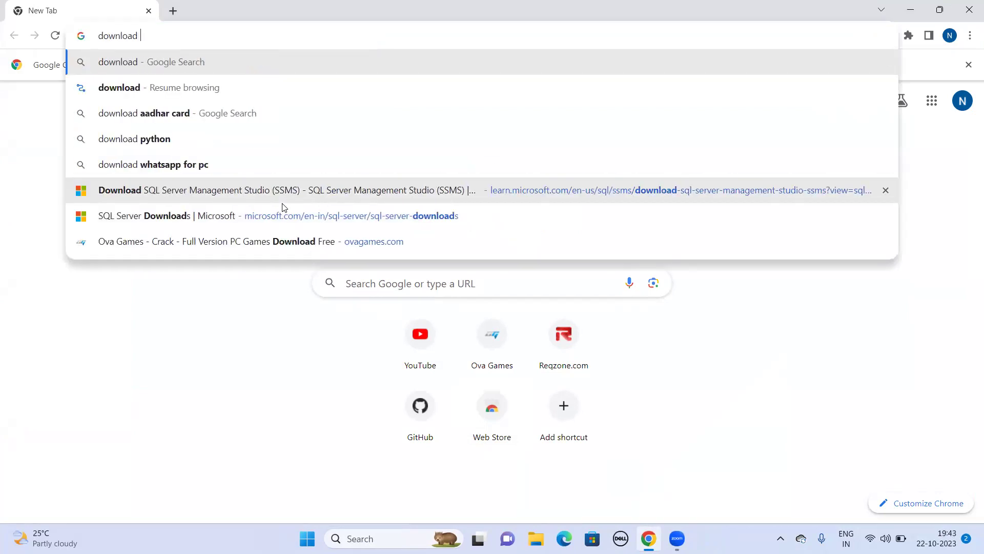
text(orcale)
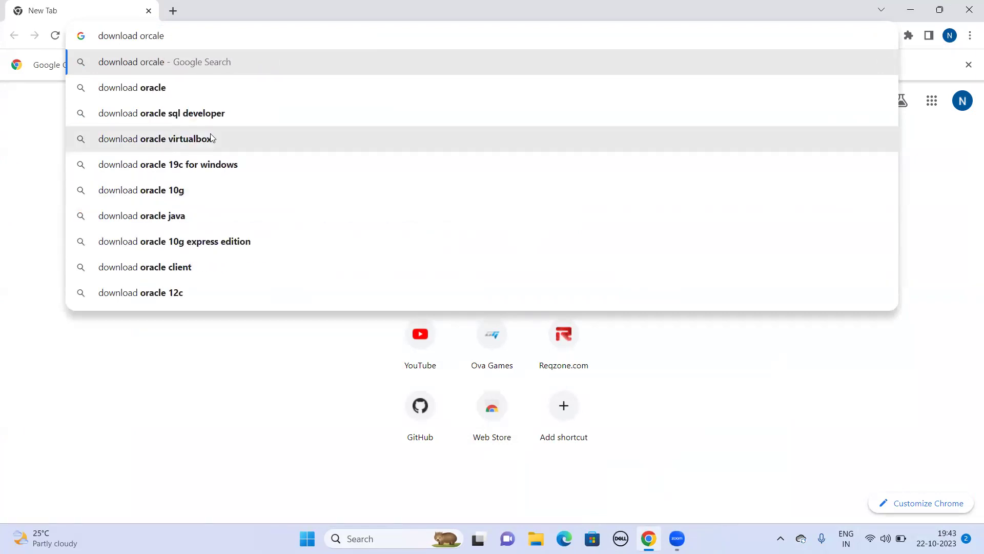
click(177, 144)
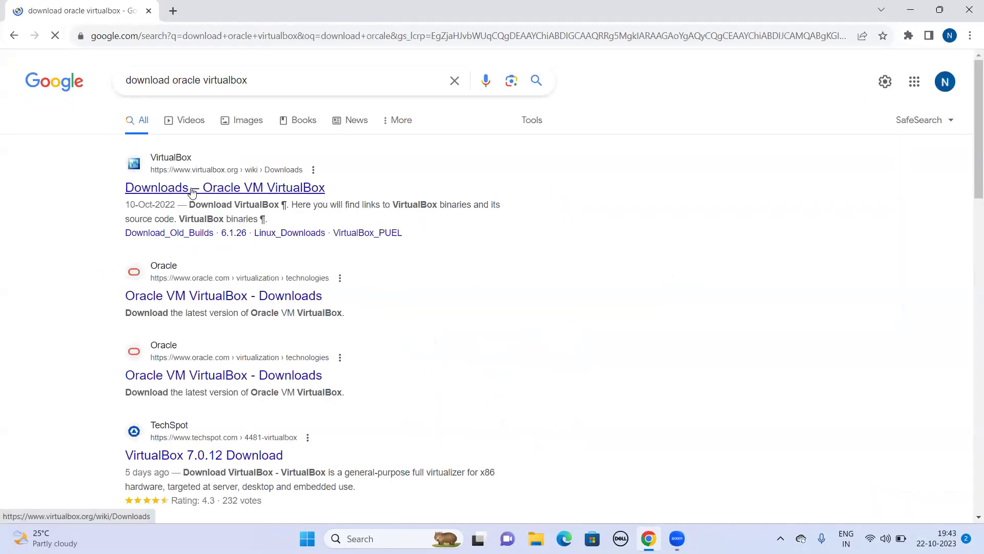
middle_click(192, 192)
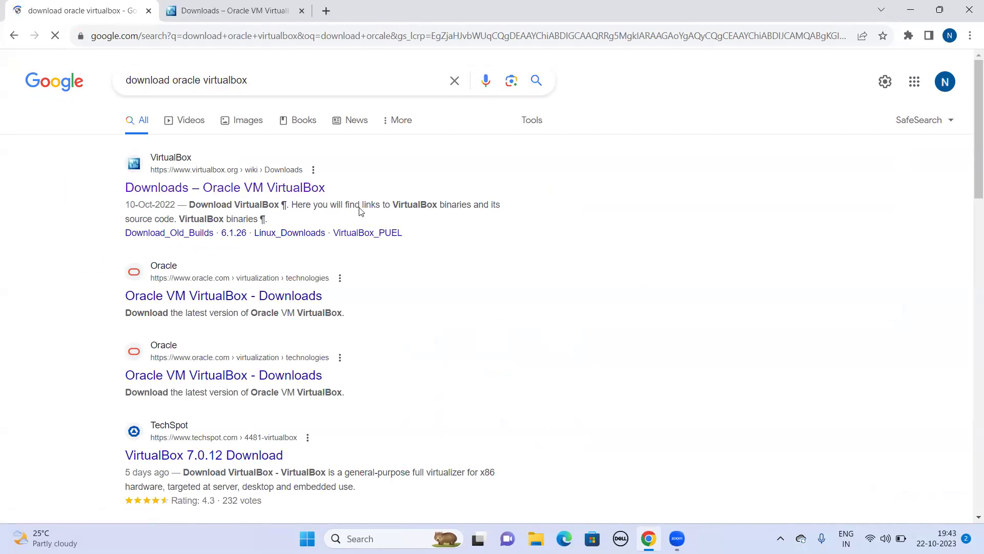
key(ctrl+Tab)
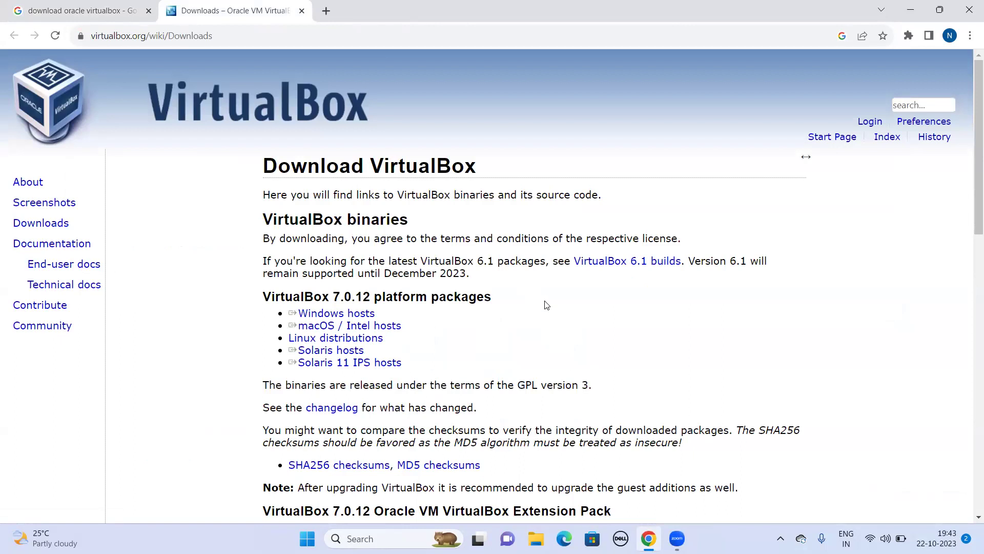
- Examine the VirtualBox downloads page, including the 7.0.12 platform packages, extension pack, older builds and sources sections
scroll(546, 306, down, 2)
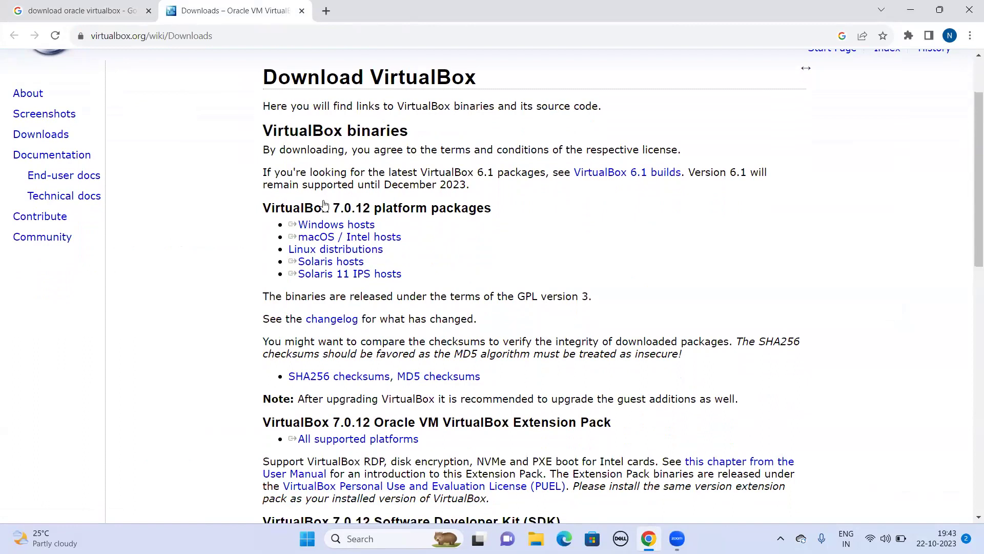
drag(332, 207, 512, 213)
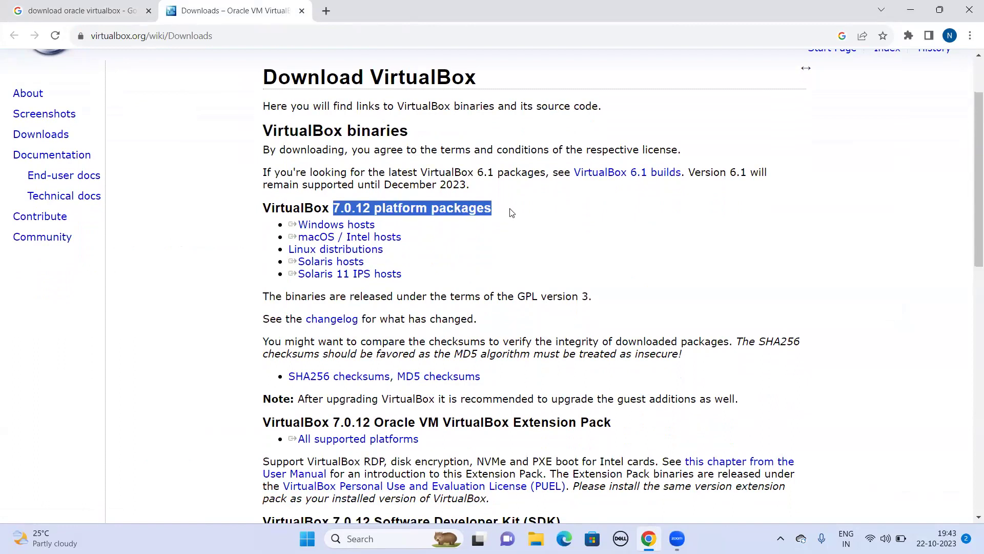
scroll(511, 212, down, 2)
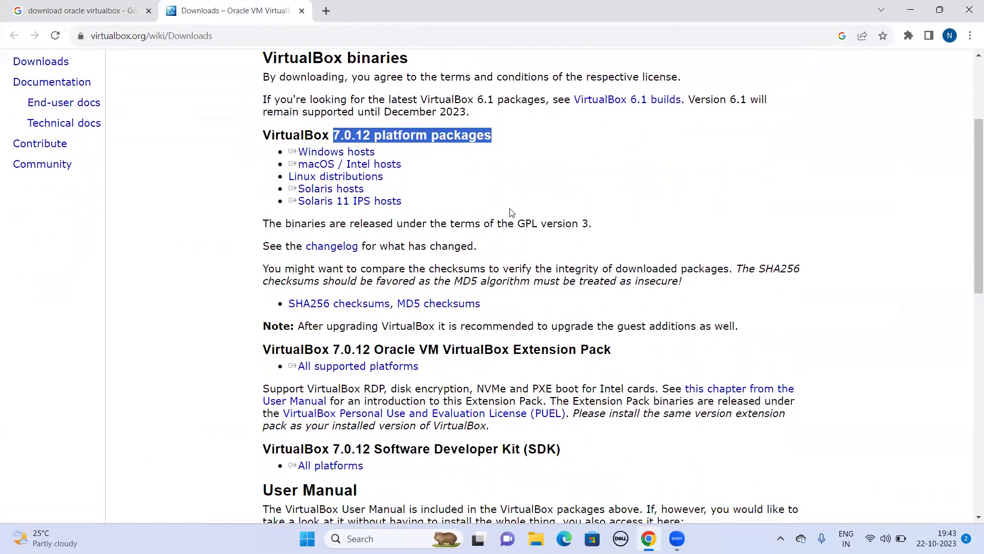
scroll(511, 212, down, 1)
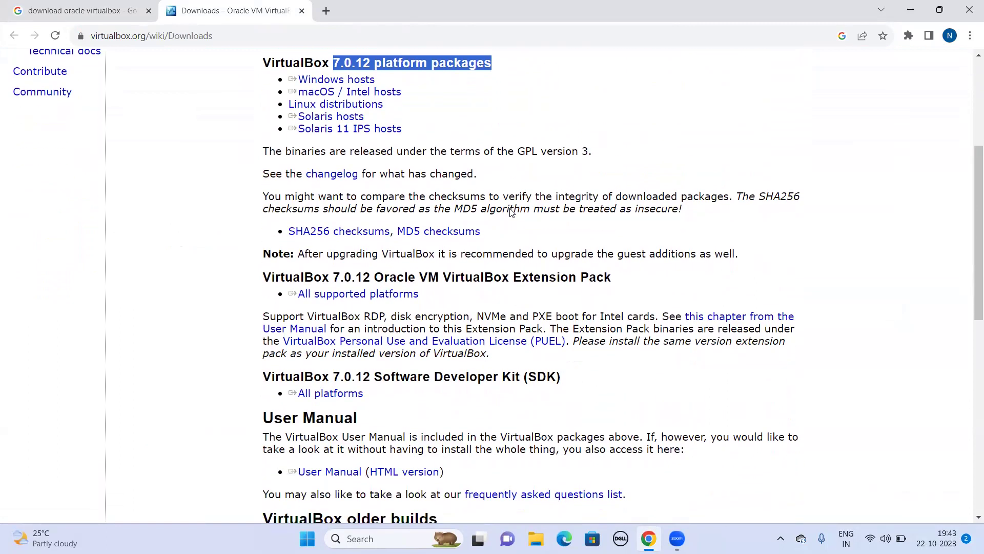
scroll(510, 210, down, 1)
scroll(511, 208, down, 6)
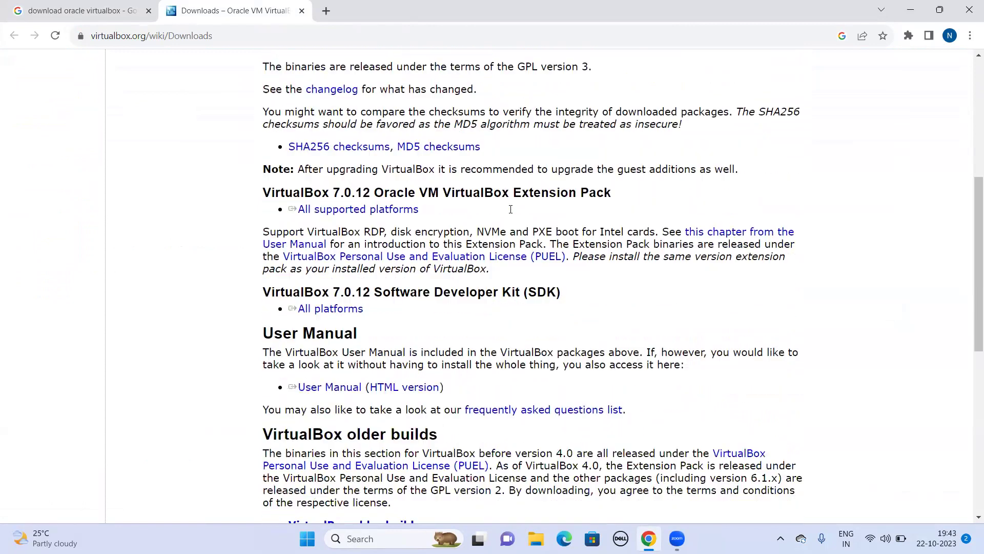
scroll(511, 212, down, 2)
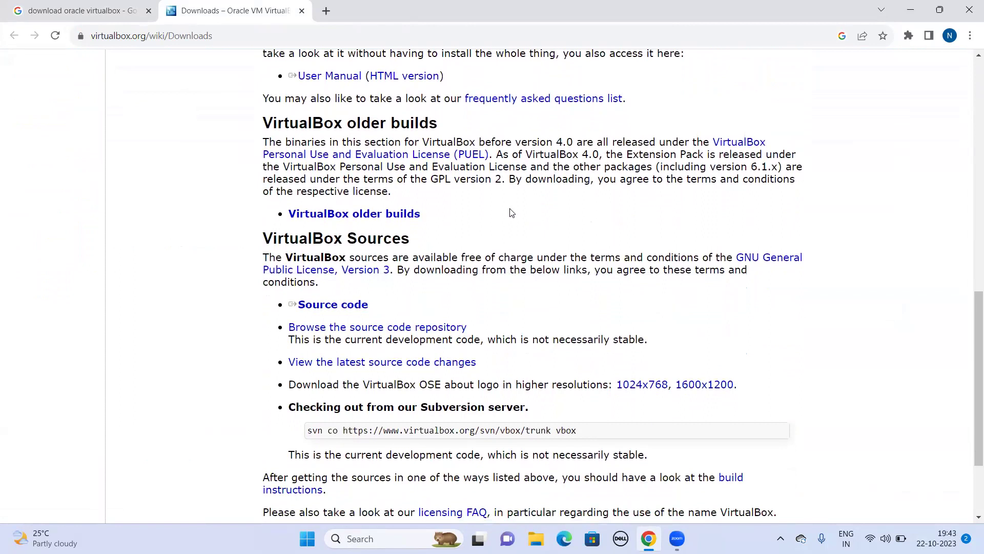
scroll(511, 213, up, 5)
scroll(511, 213, up, 5)
scroll(399, 282, up, 1)
scroll(429, 292, down, 3)
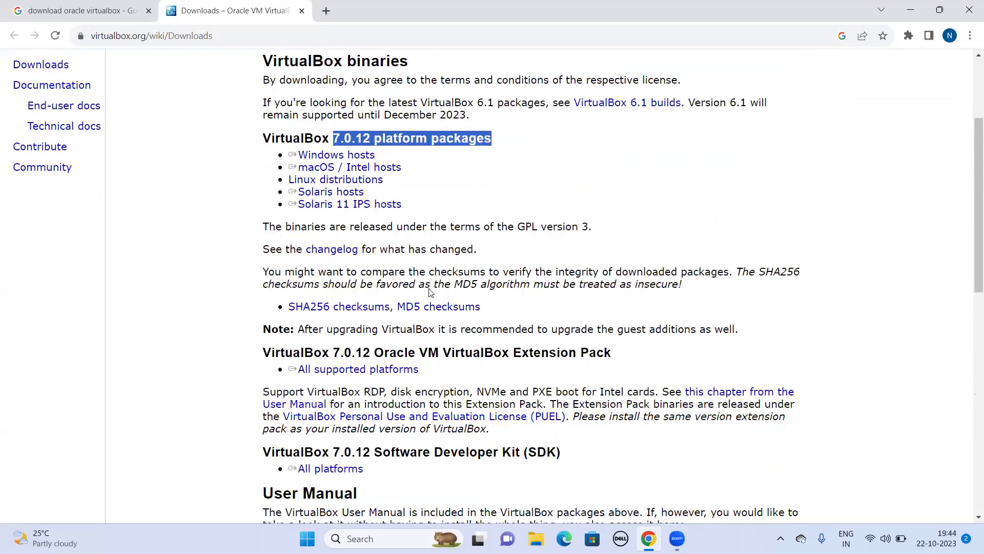
scroll(429, 292, down, 4)
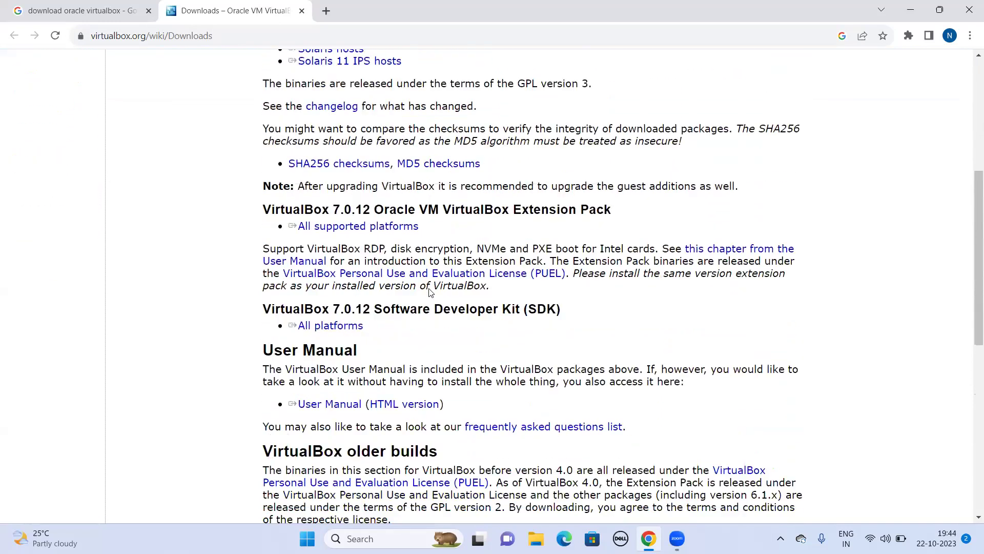
scroll(505, 262, up, 3)
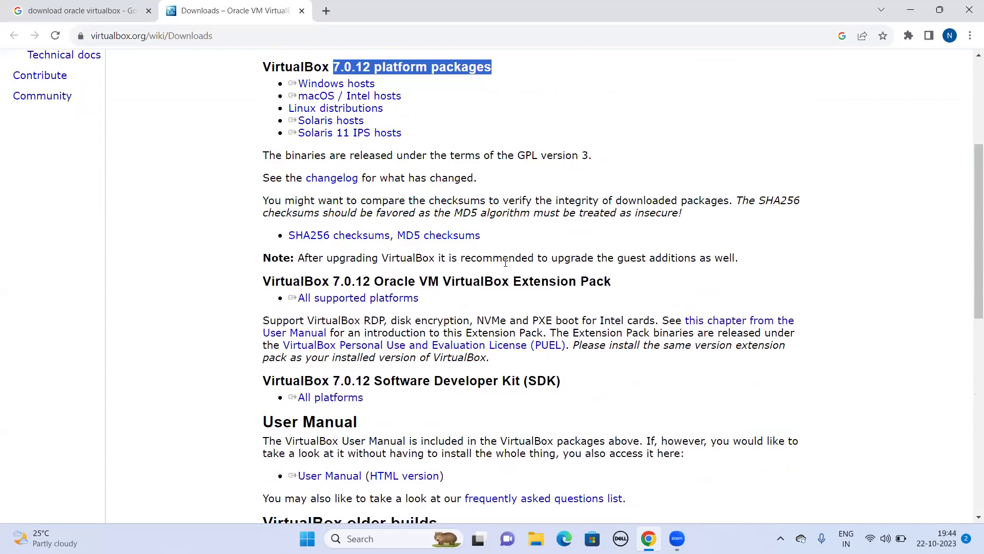
scroll(589, 262, up, 4)
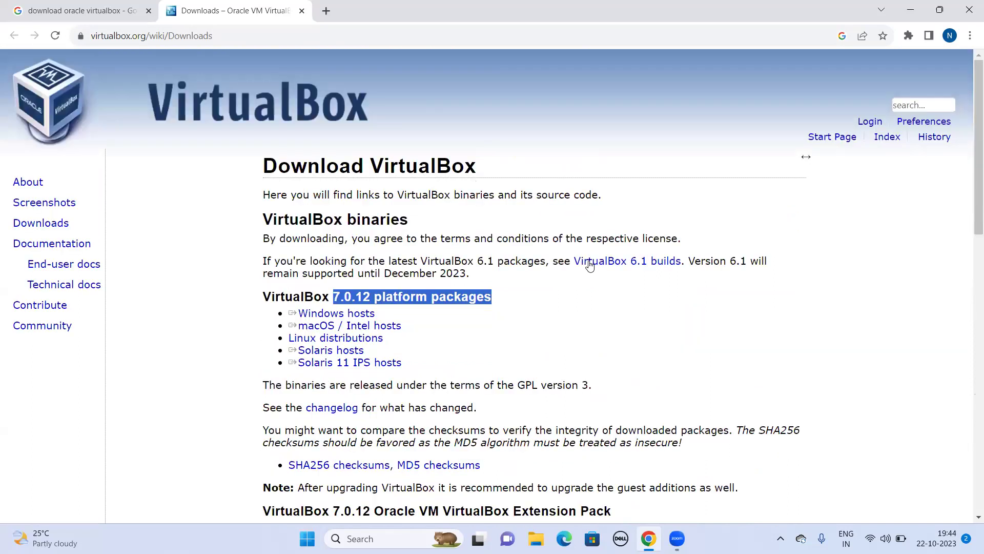
- From the VirtualBox 6.1 builds page, download the VirtualBox 6.1.48 installer for Windows hosts and dismiss the McAfee download scan banner
click(590, 264)
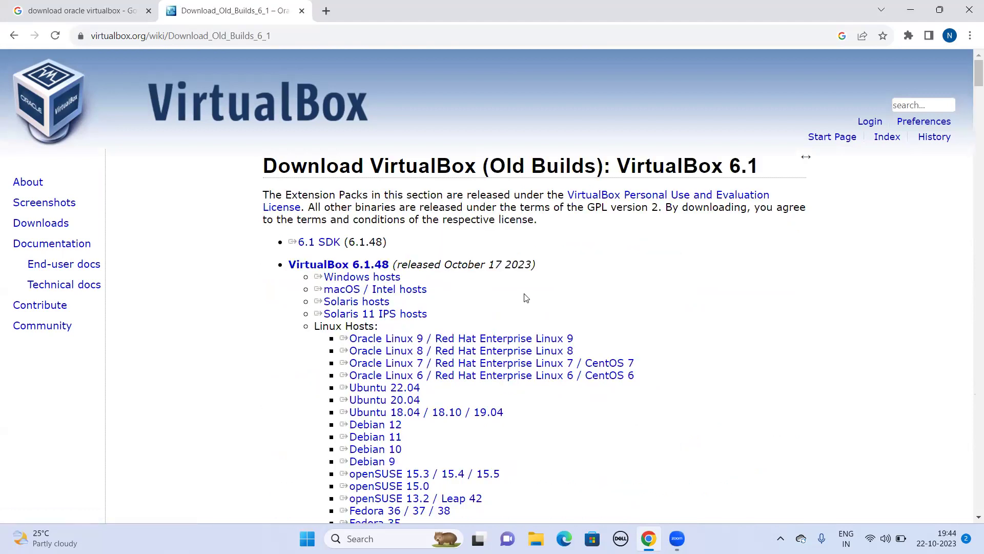
scroll(525, 297, down, 1)
scroll(526, 297, down, 2)
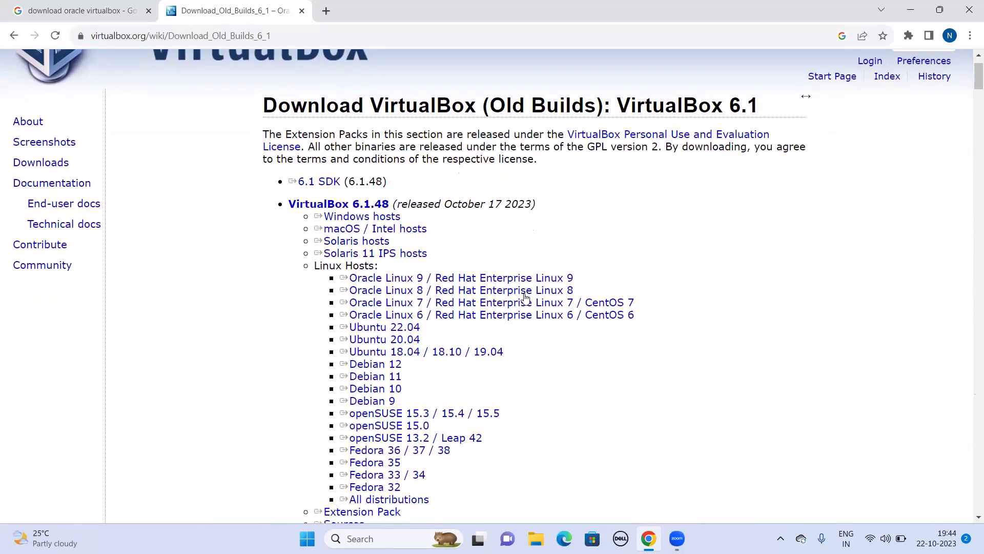
drag(525, 296, 380, 157)
scroll(380, 157, down, 1)
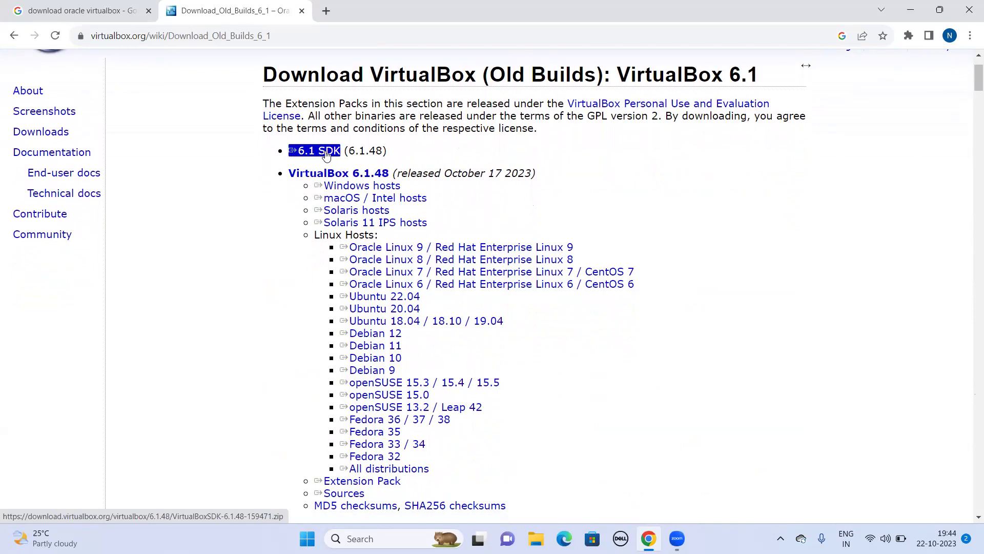
click(358, 189)
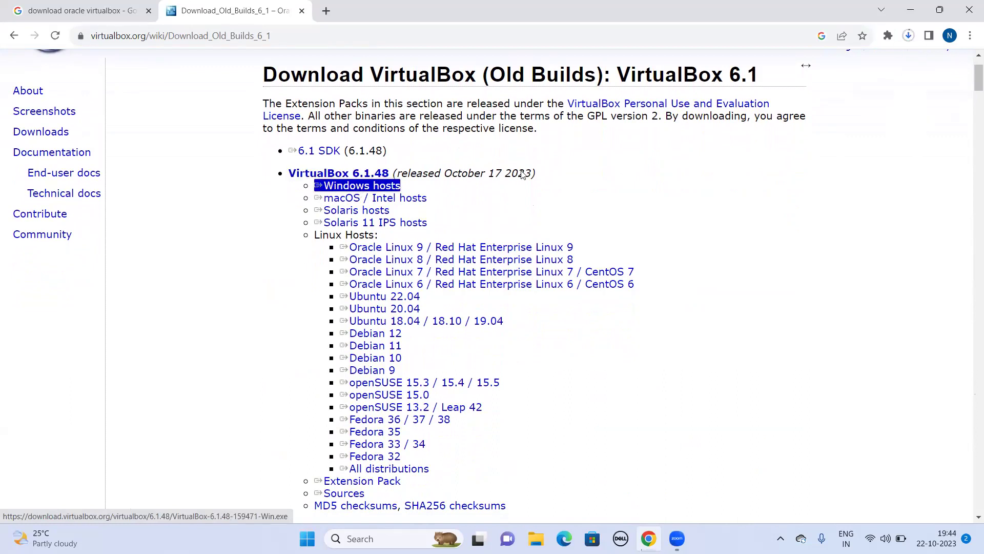
click(909, 37)
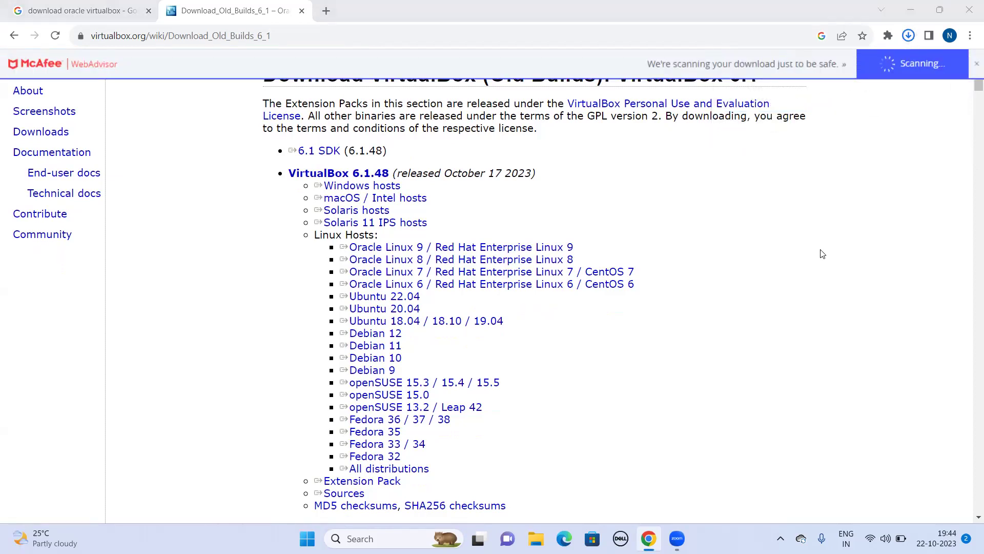
click(977, 64)
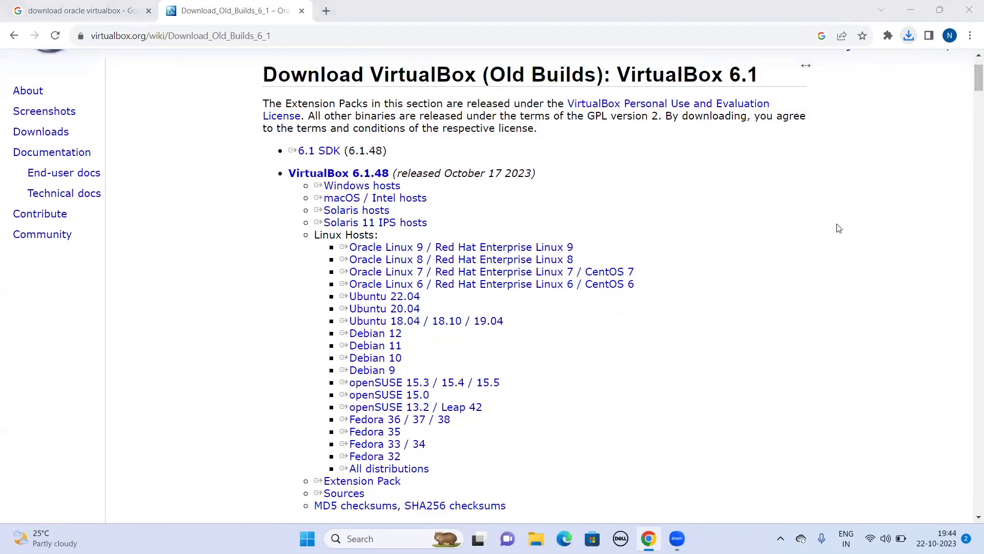
- Look through the older 6.1 releases on the VirtualBox old builds page, from 6.1.48 down to 6.1.40
key(super+e)
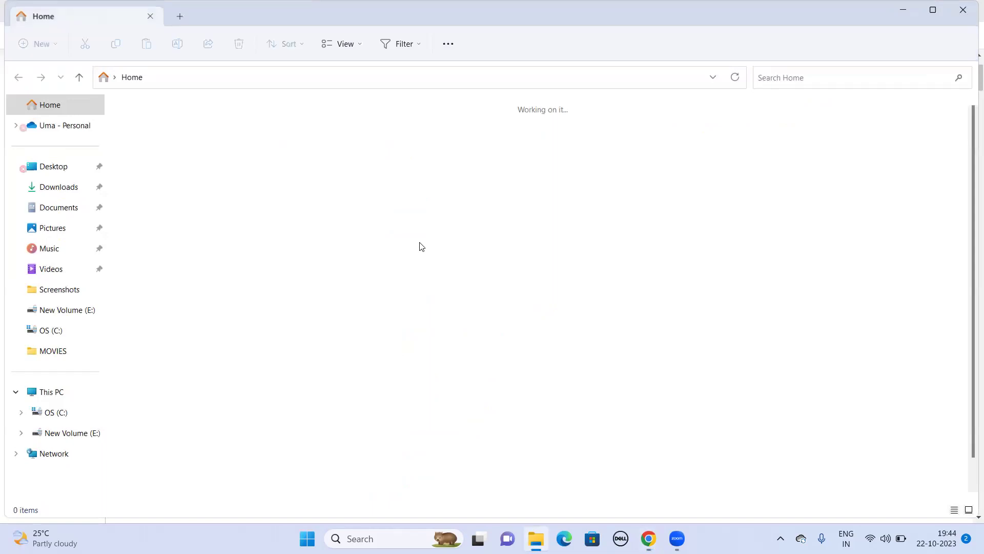
key(alt+Tab)
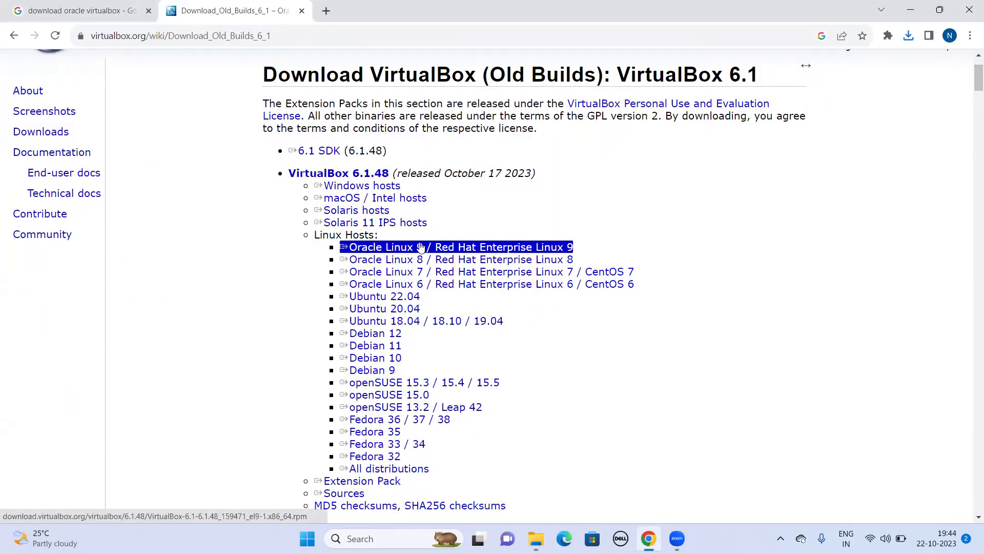
scroll(421, 247, down, 3)
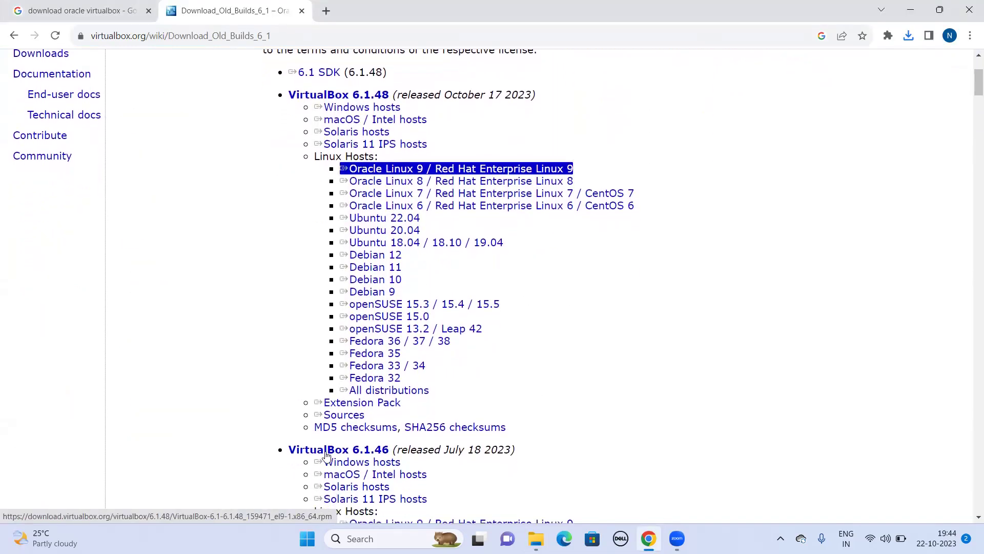
click(569, 409)
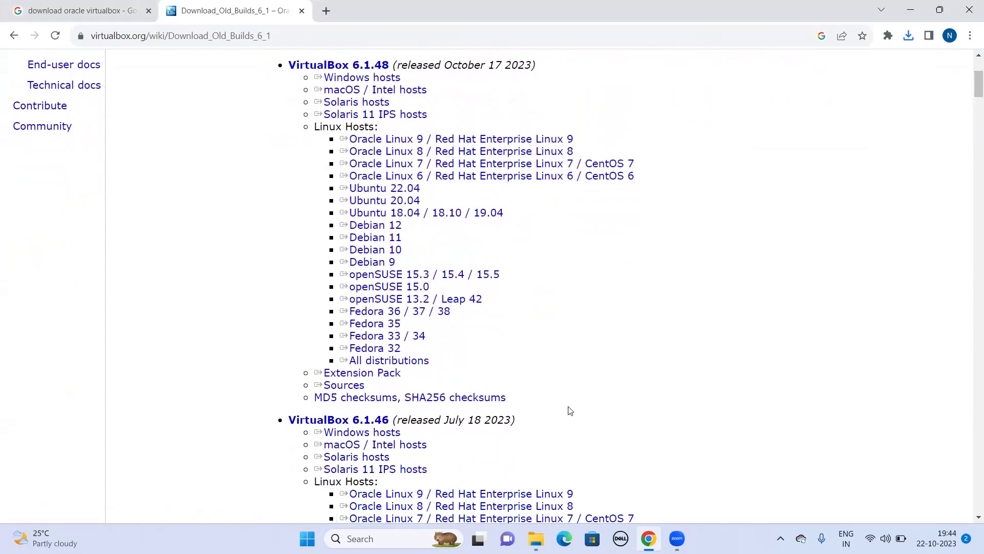
scroll(569, 410, down, 4)
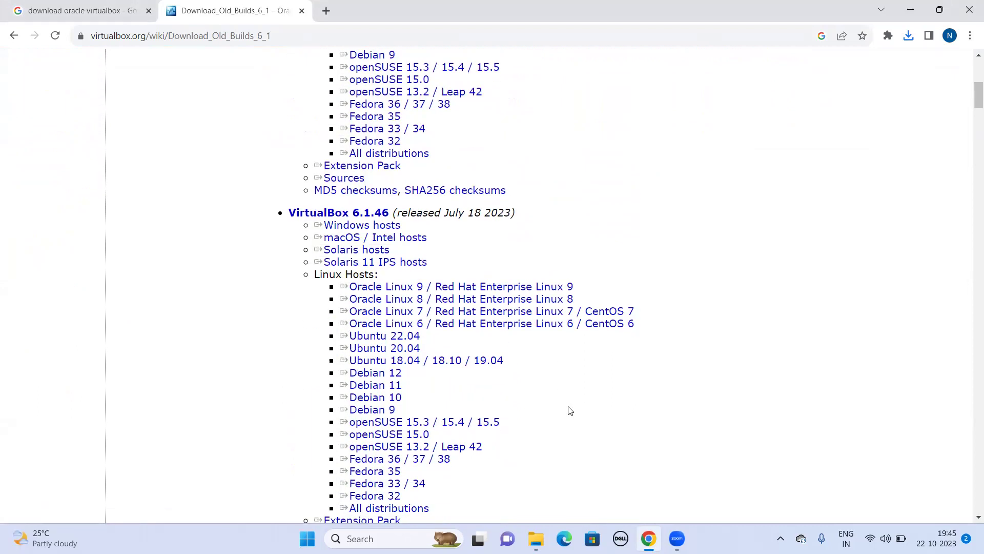
scroll(569, 410, down, 2)
scroll(570, 409, down, 3)
triple_click(569, 408)
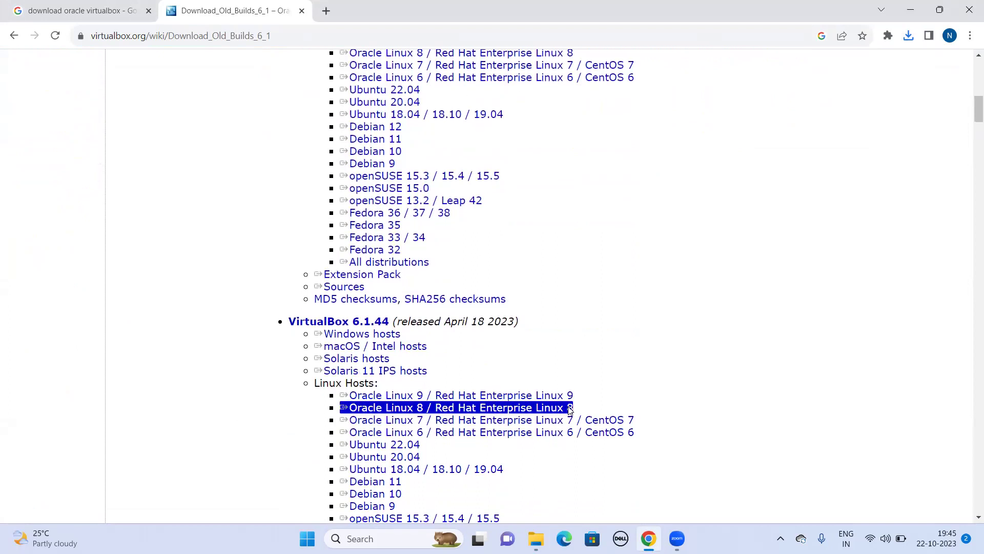
scroll(569, 409, down, 3)
click(568, 410)
scroll(569, 410, down, 2)
scroll(569, 411, down, 5)
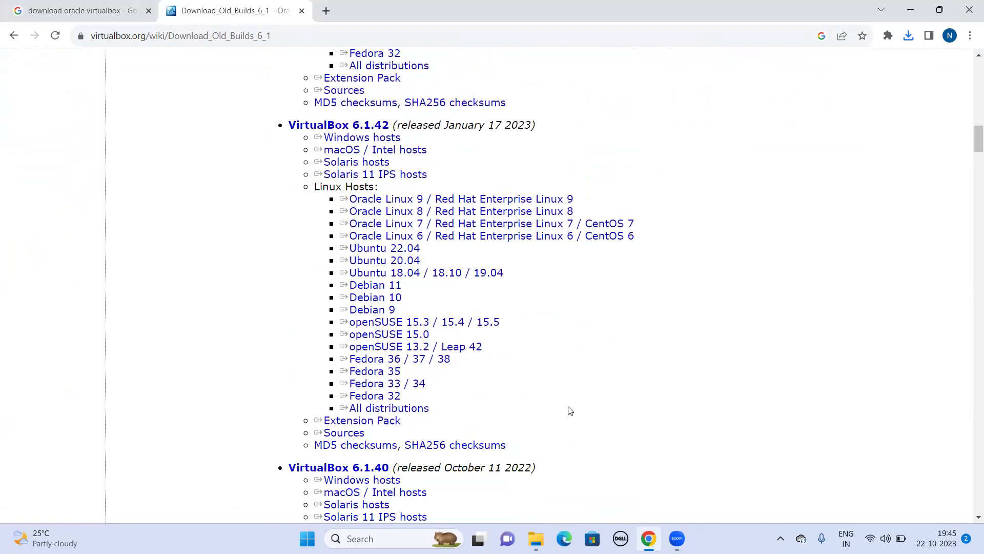
scroll(569, 410, down, 2)
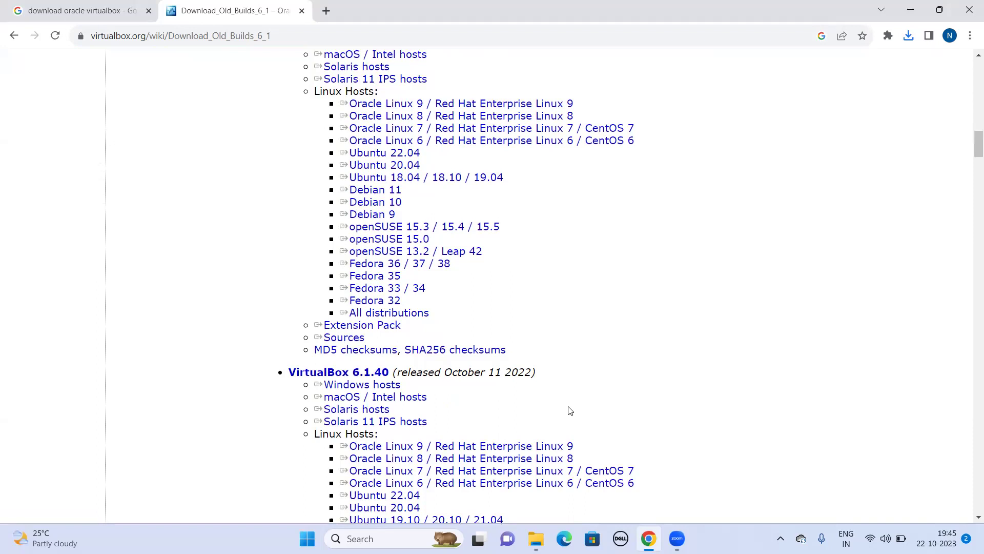
- Open the Downloads folder in File Explorer and try to run the VirtualBox-6.1.48-159471-Win installer as administrator
key(super+e)
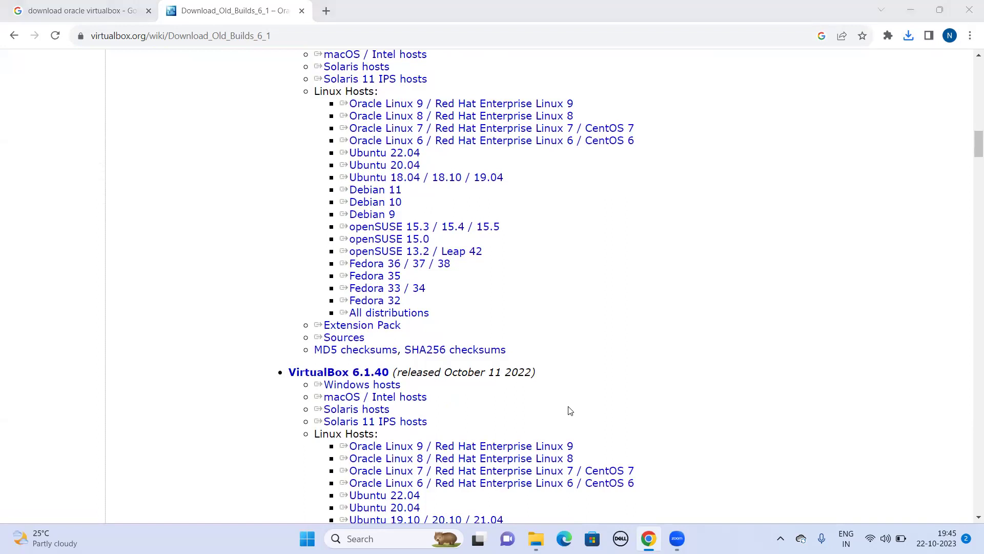
click(63, 188)
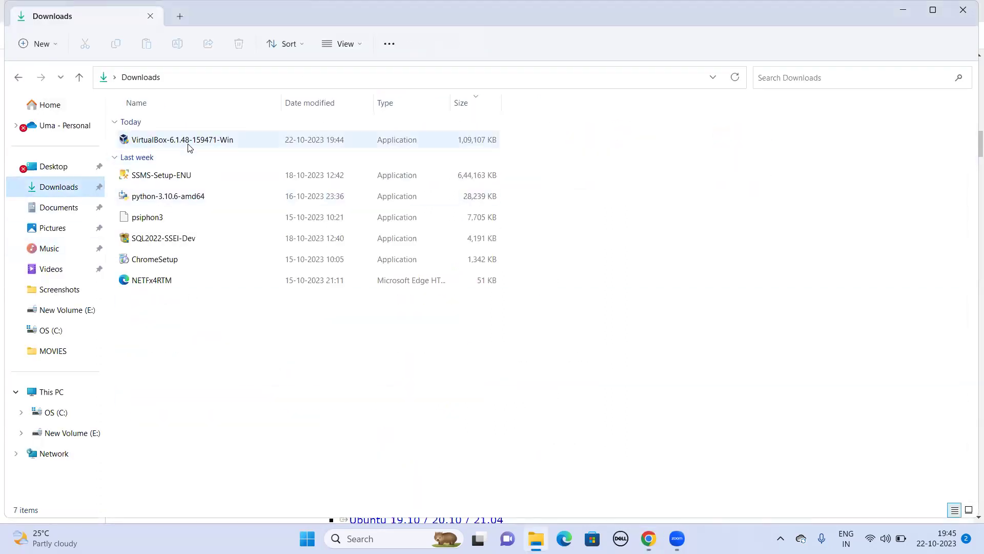
click(189, 147)
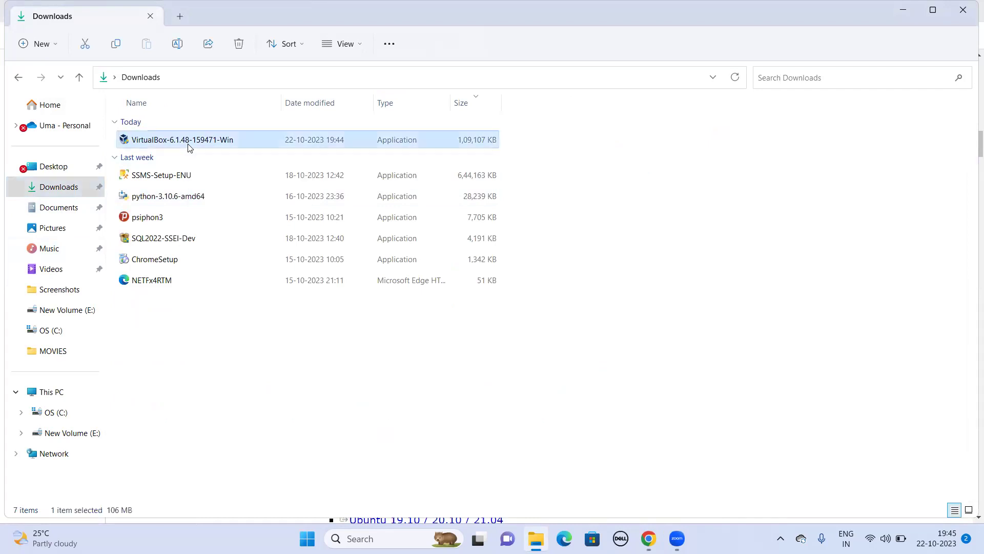
key(shift+F10)
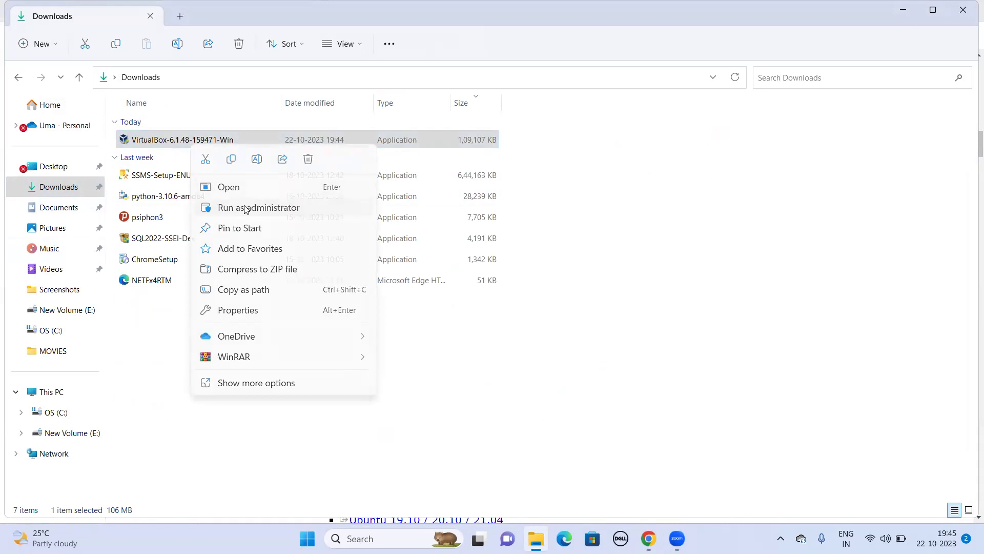
click(244, 207)
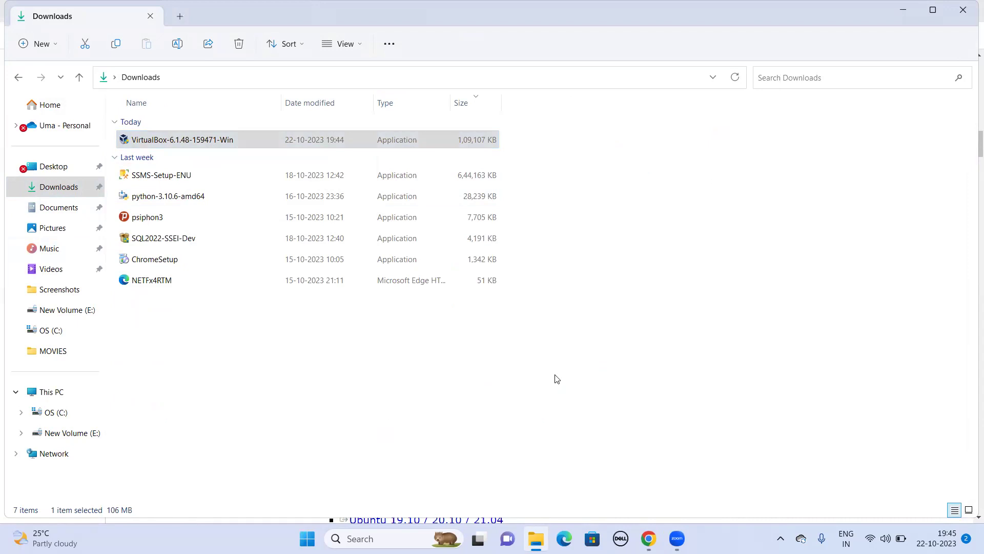
- Maximize the Downloads window, sort its files by type in descending order and clear the file selection
click(933, 9)
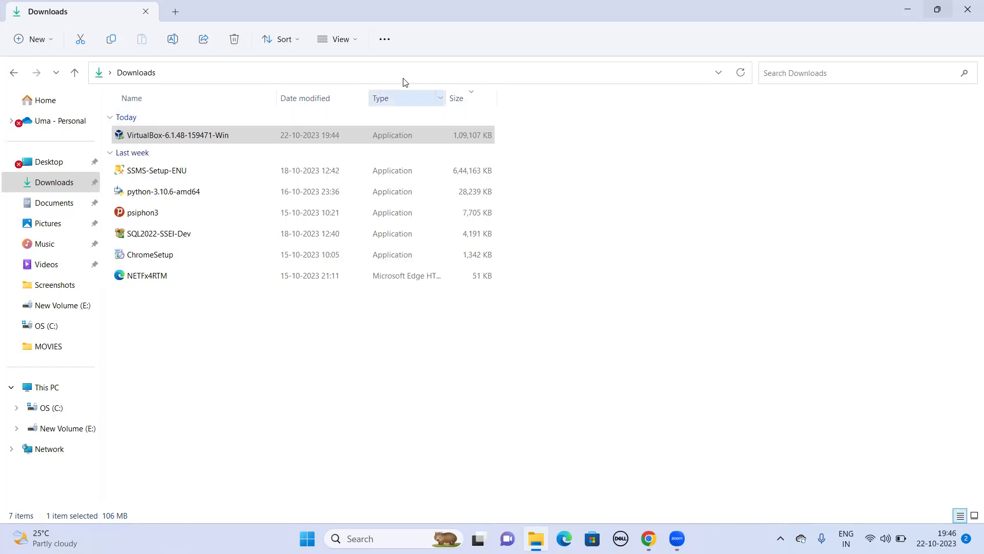
click(397, 95)
click(409, 136)
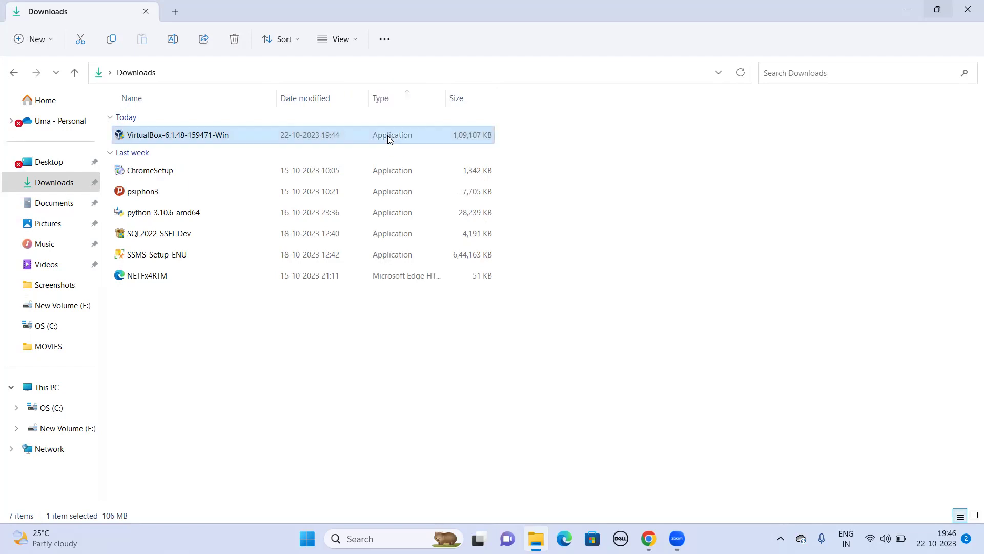
click(387, 100)
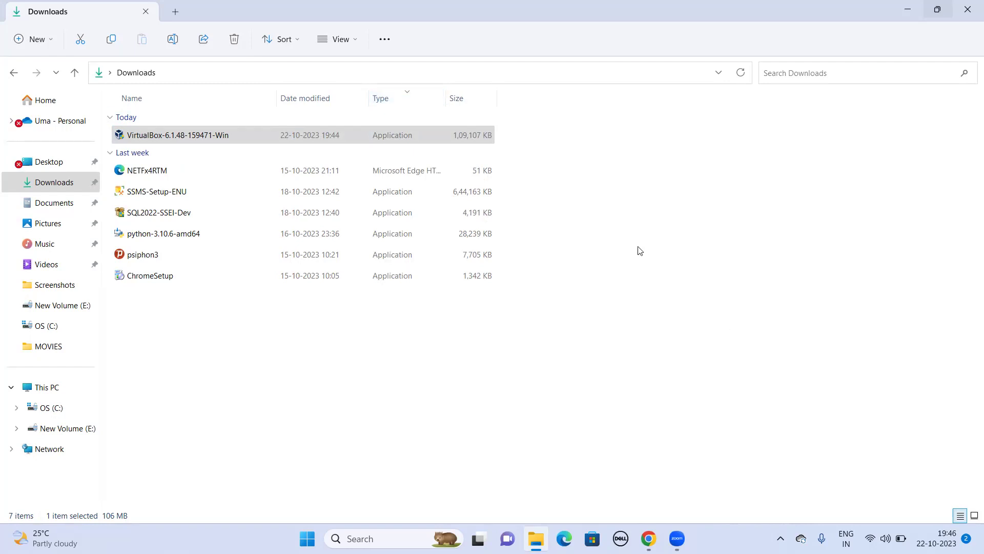
click(587, 334)
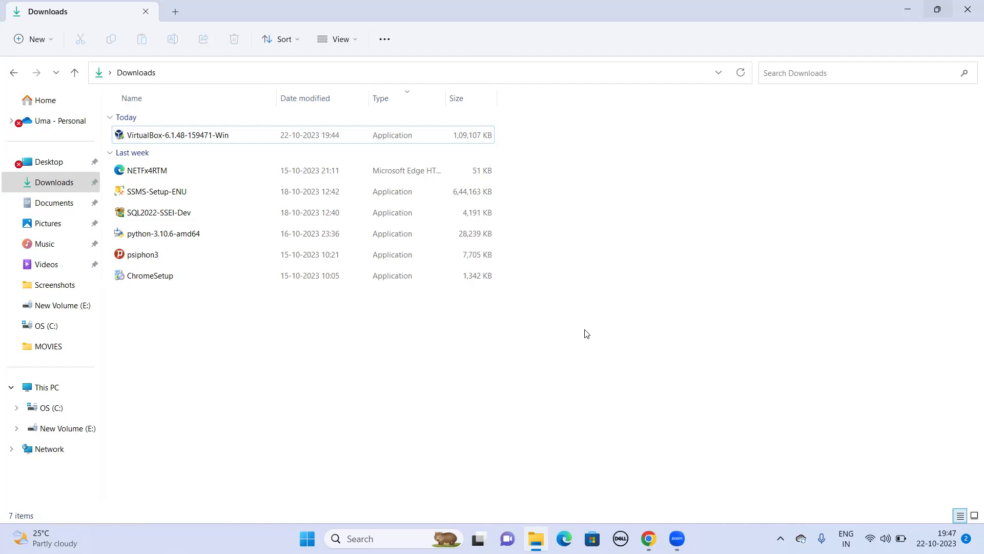
click(357, 136)
right_click(357, 135)
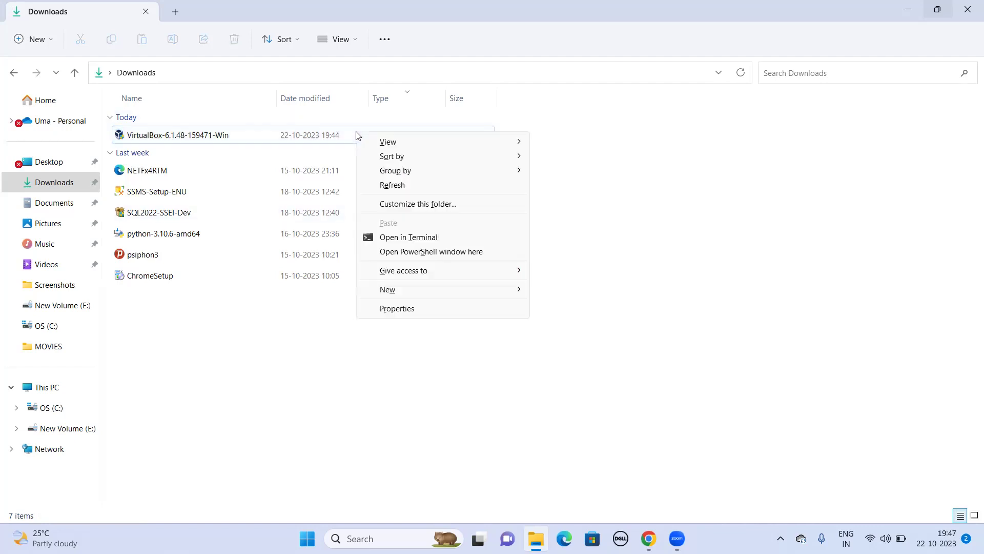
click(283, 483)
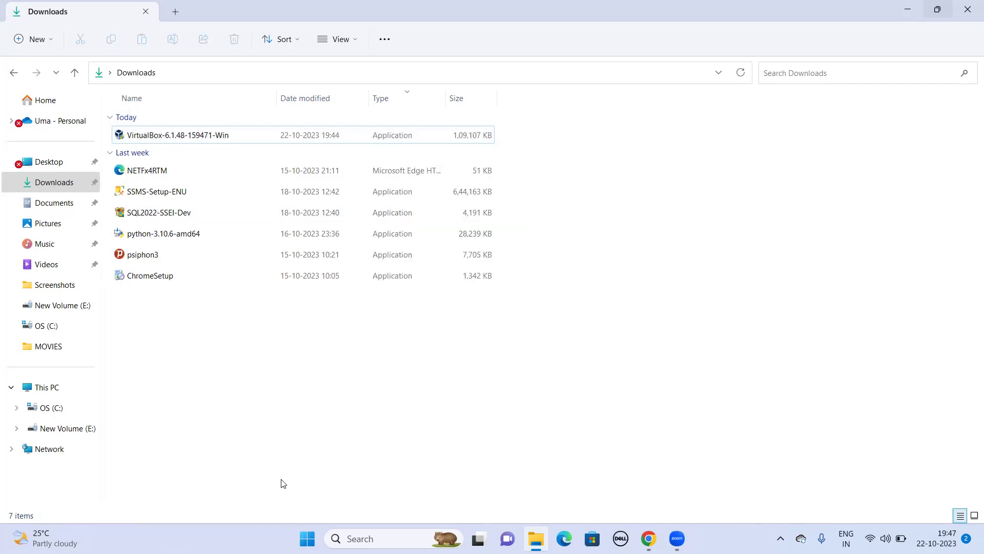
- Select the VirtualBox-6.1.48-159471-Win installer and examine it with enlarged icons, returning the folder to the details list
click(241, 136)
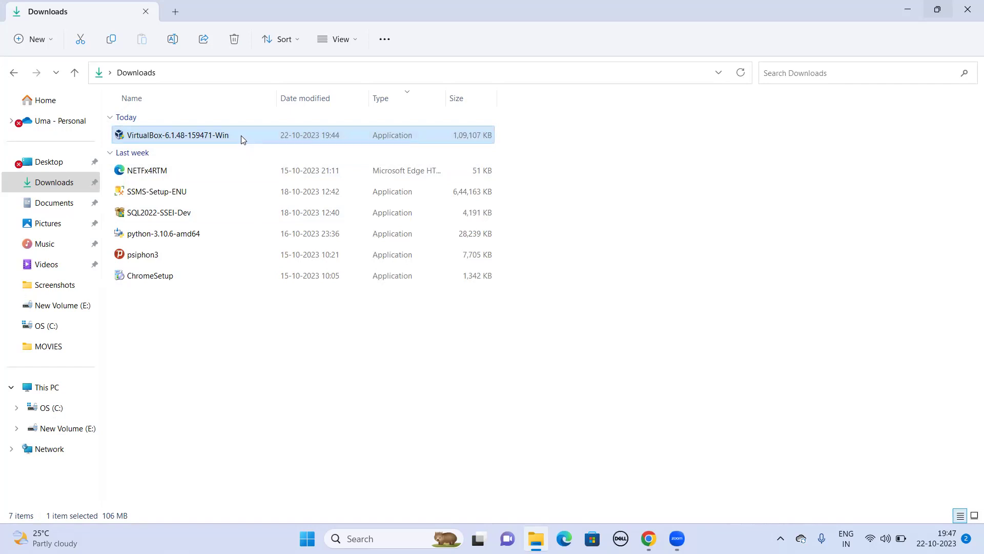
mouse_move(118, 135)
key(ctrl+shift+4)
key(ctrl+shift+3)
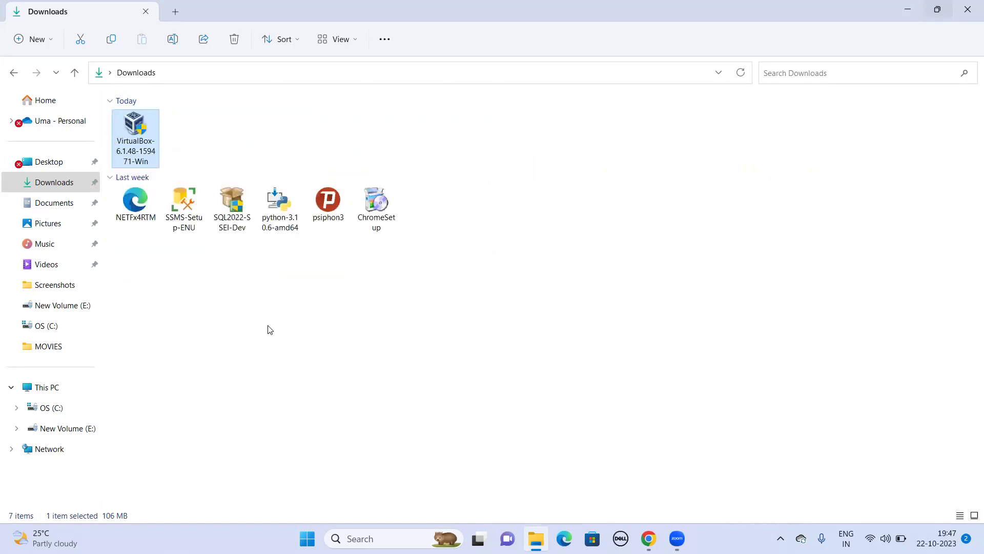
scroll(271, 329, up, 5)
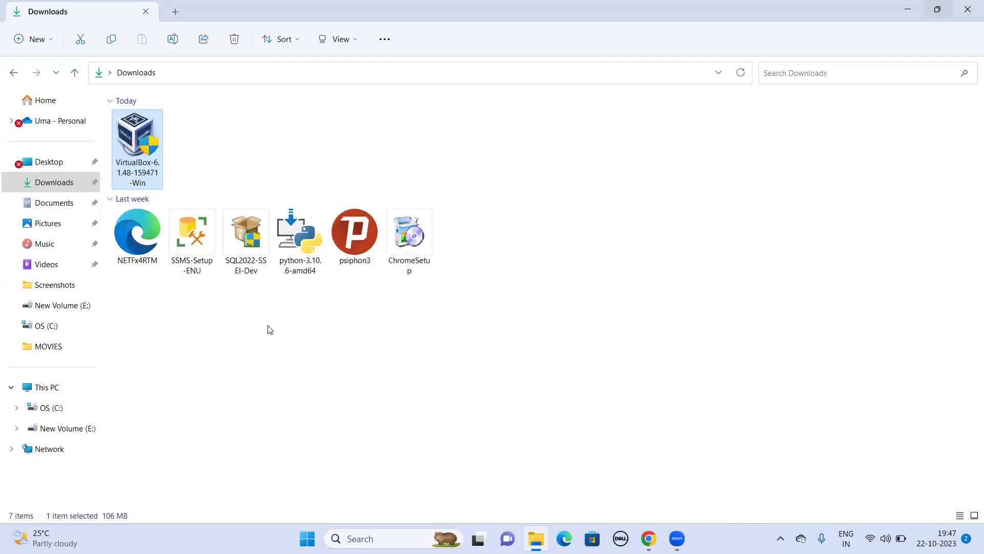
scroll(270, 329, up, 4)
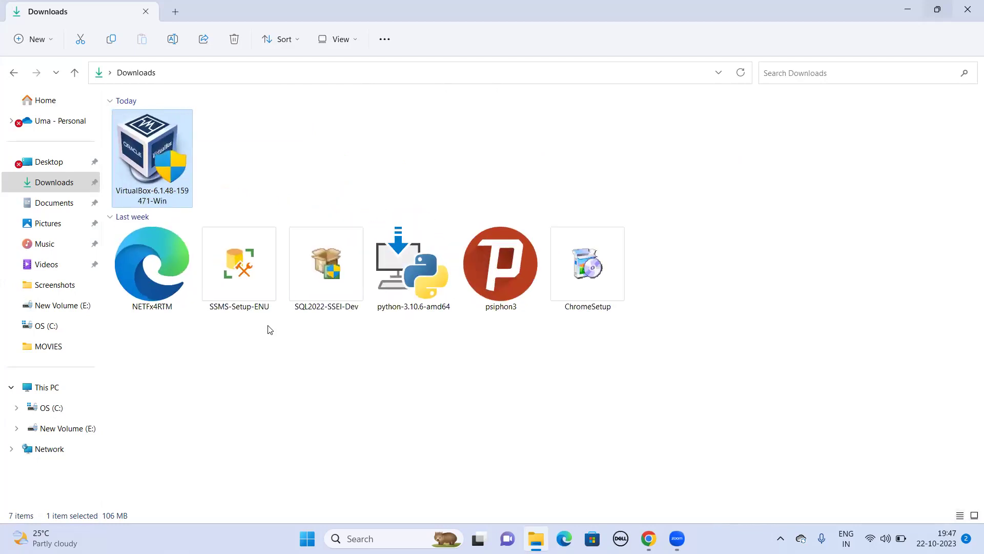
scroll(414, 138, up, 3)
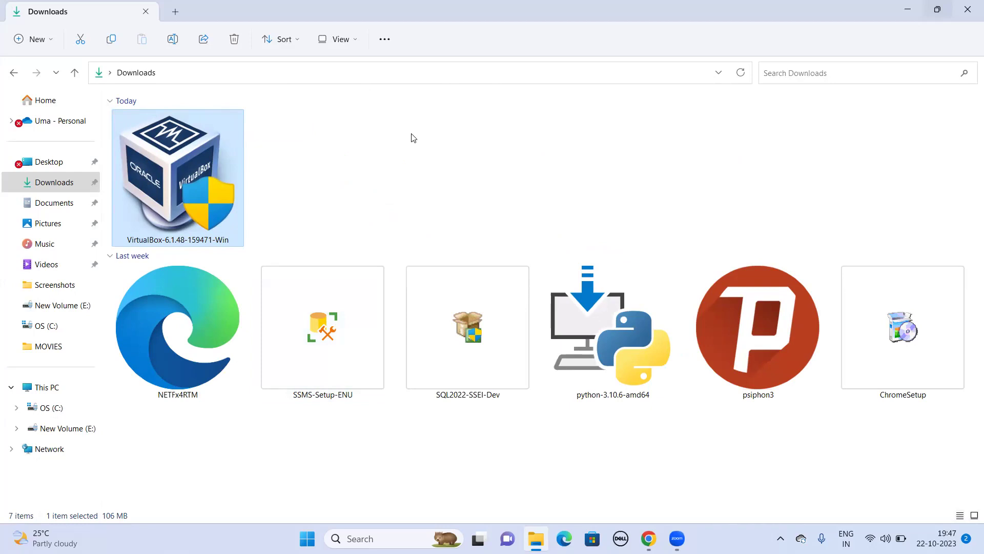
mouse_move(208, 196)
ctrl+scroll(309, 181, down, 1)
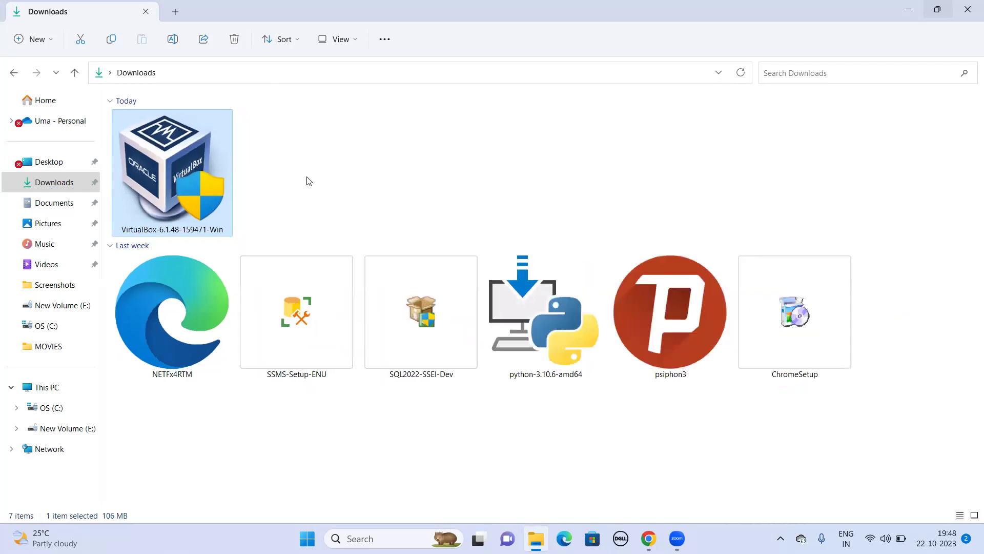
ctrl+scroll(310, 181, down, 1)
ctrl+scroll(309, 181, down, 1)
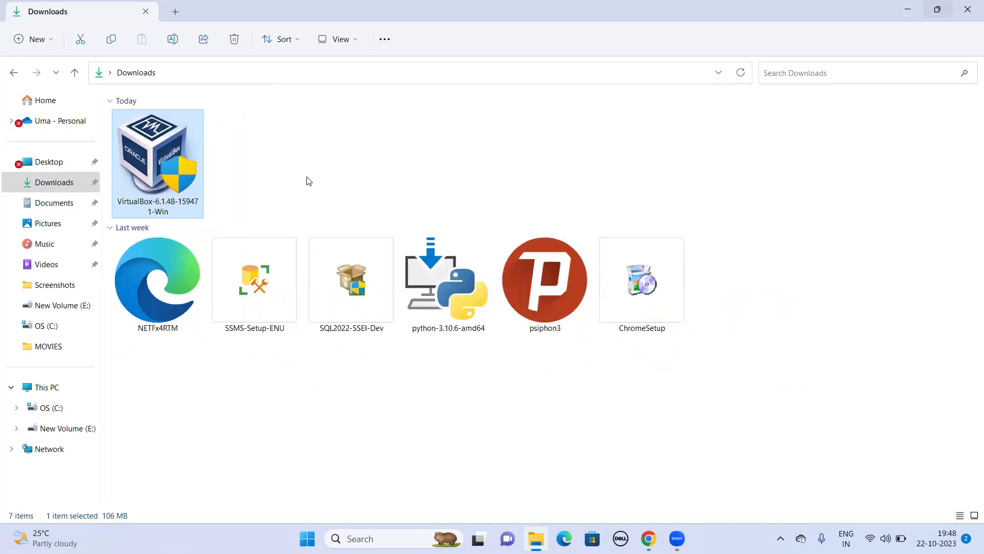
ctrl+scroll(307, 180, down, 1)
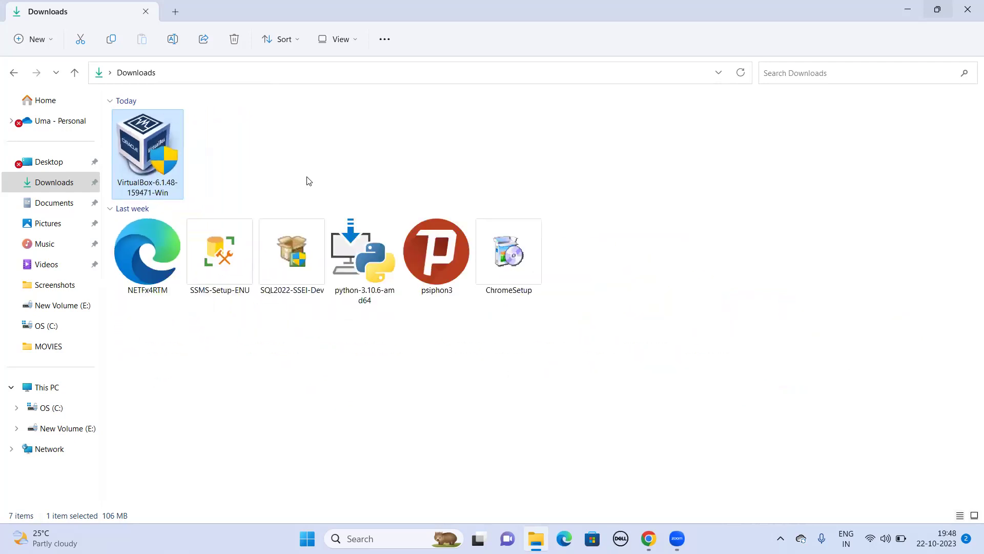
ctrl+scroll(267, 146, down, 4)
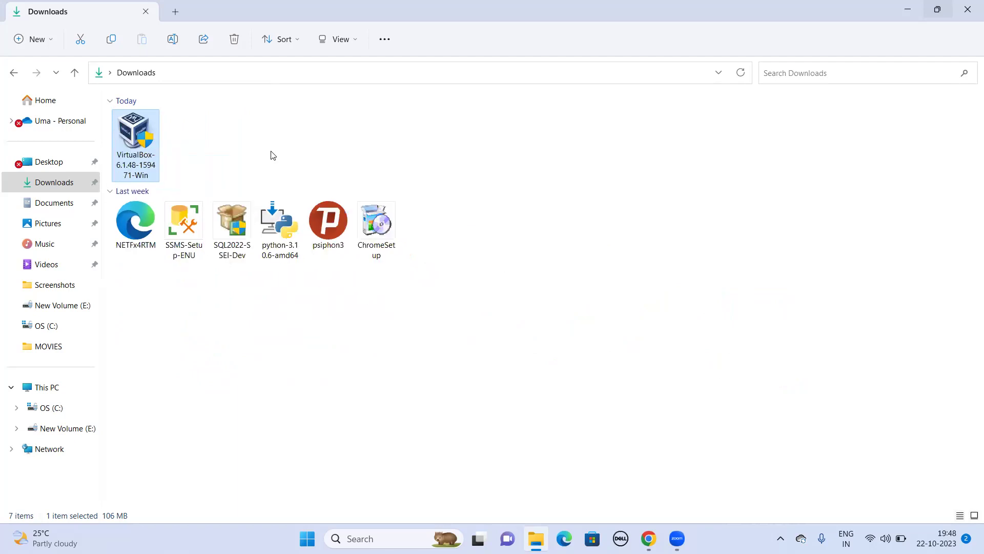
- Run the VirtualBox 6.1.48 installer as administrator and accept the default features, install location and setup options
right_click(263, 135)
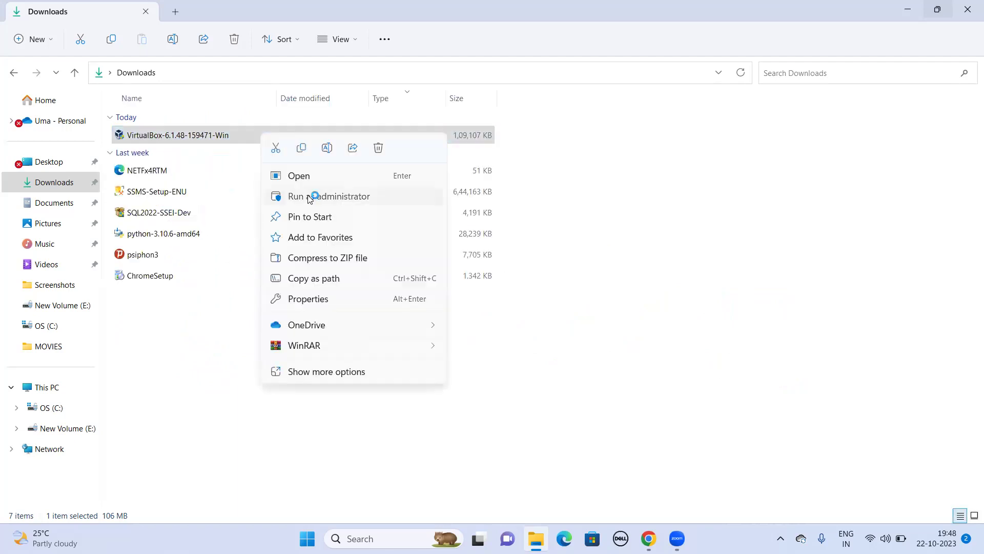
click(309, 198)
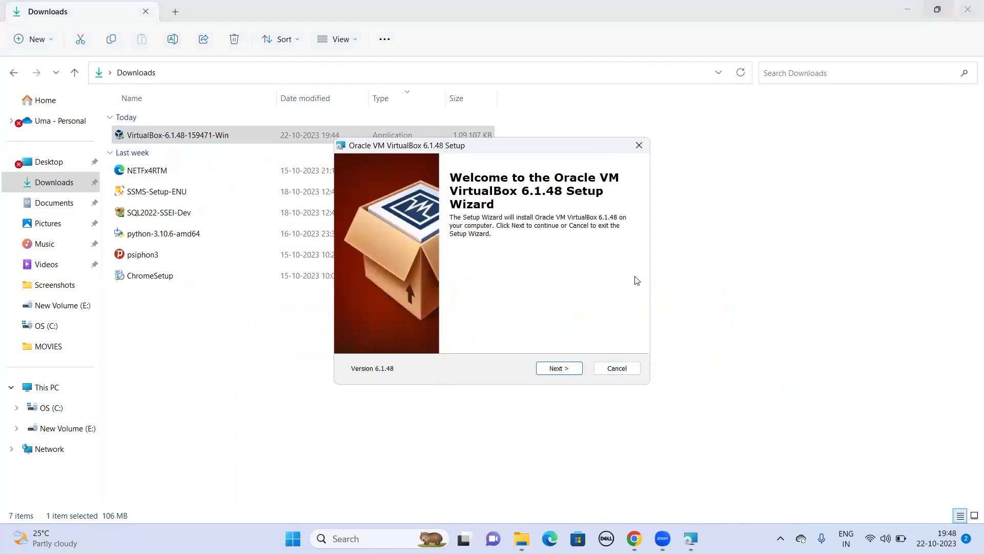
click(569, 372)
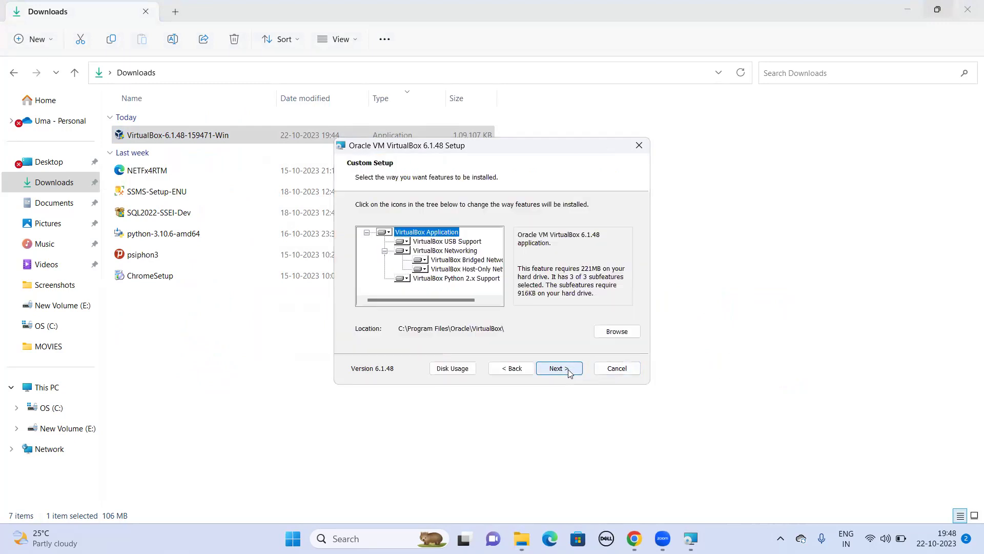
click(569, 373)
click(569, 373)
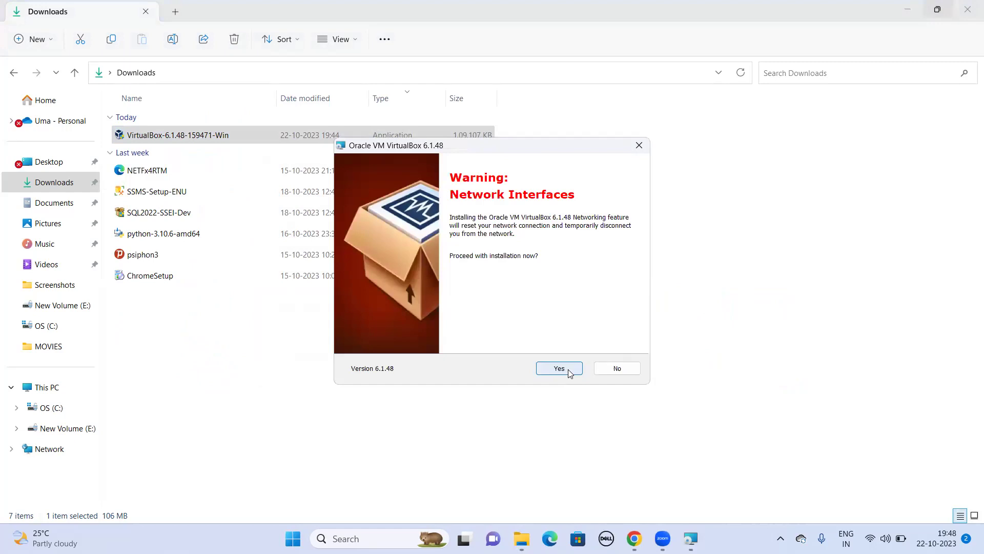
- Accept the network interfaces warning, install VirtualBox 6.1.48 and finish the setup with the option to start it enabled
click(569, 370)
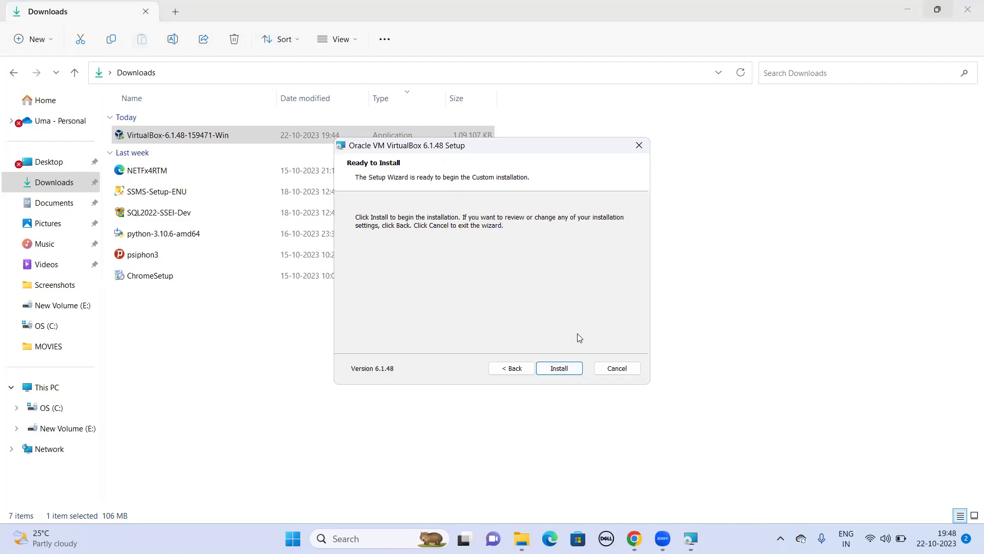
click(564, 367)
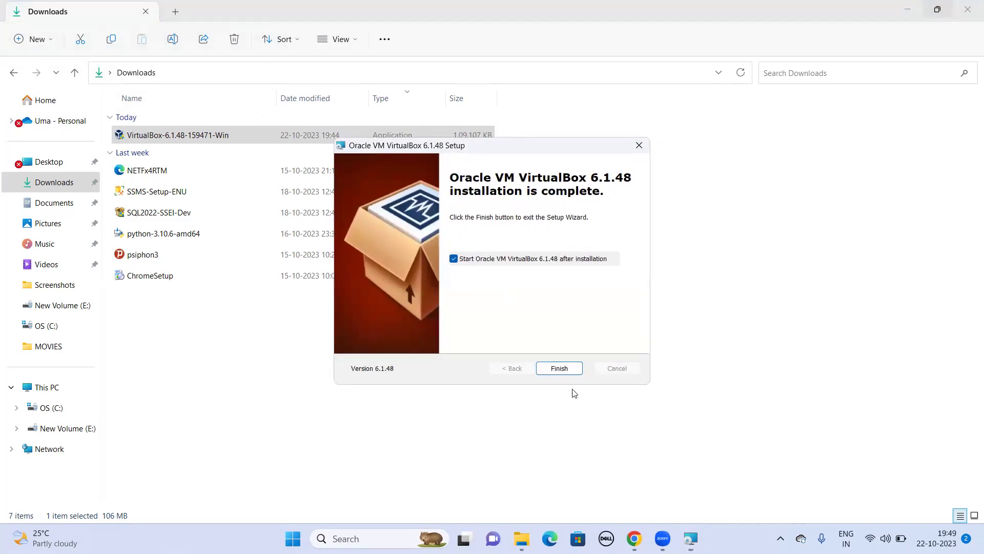
click(562, 376)
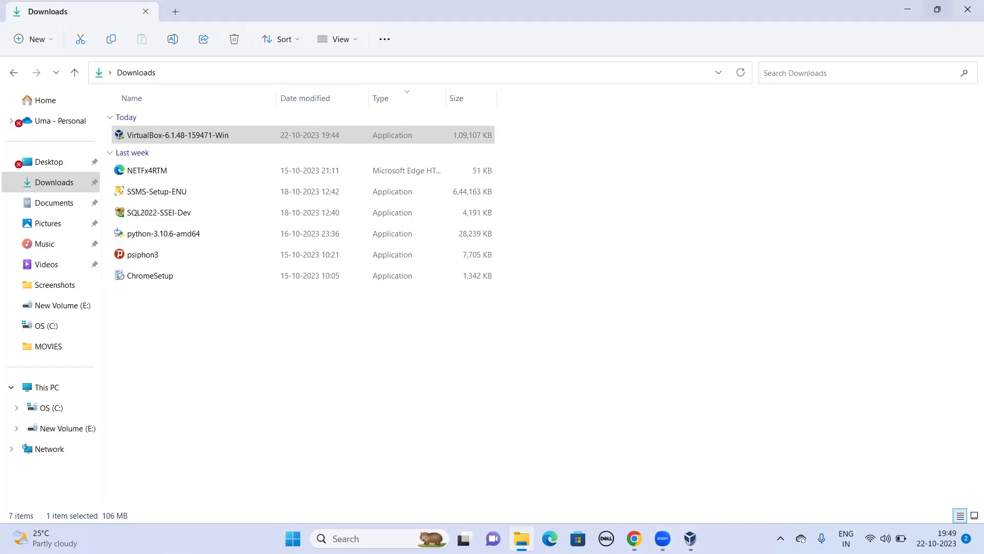
- Bring up Oracle VM VirtualBox Manager, dismiss the new version notice and maximize its window
mouse_move(690, 536)
click(668, 500)
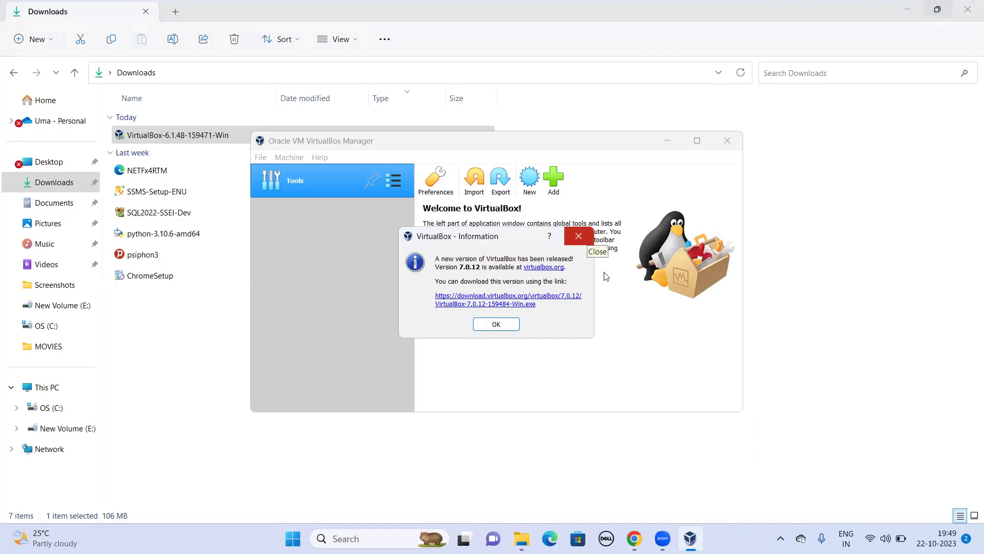
click(588, 240)
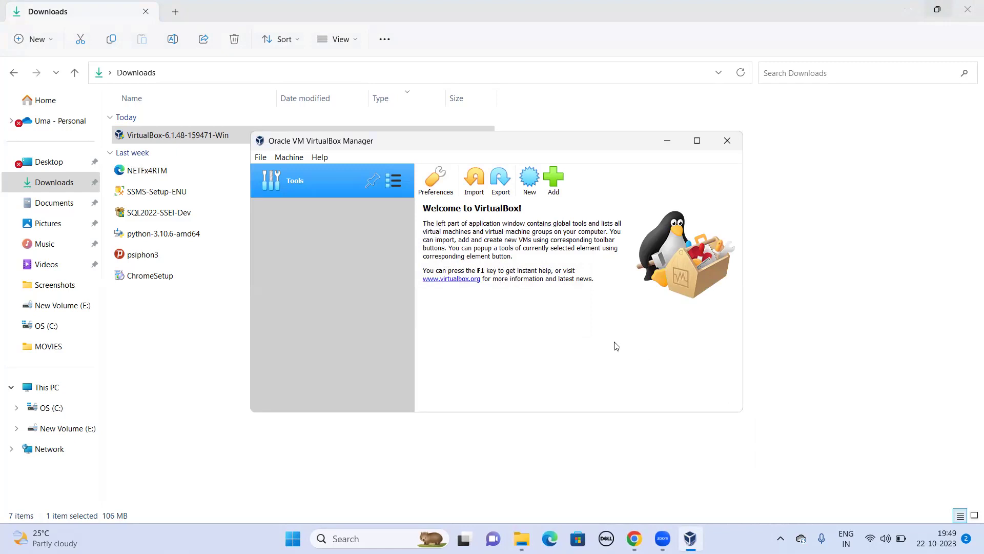
click(699, 142)
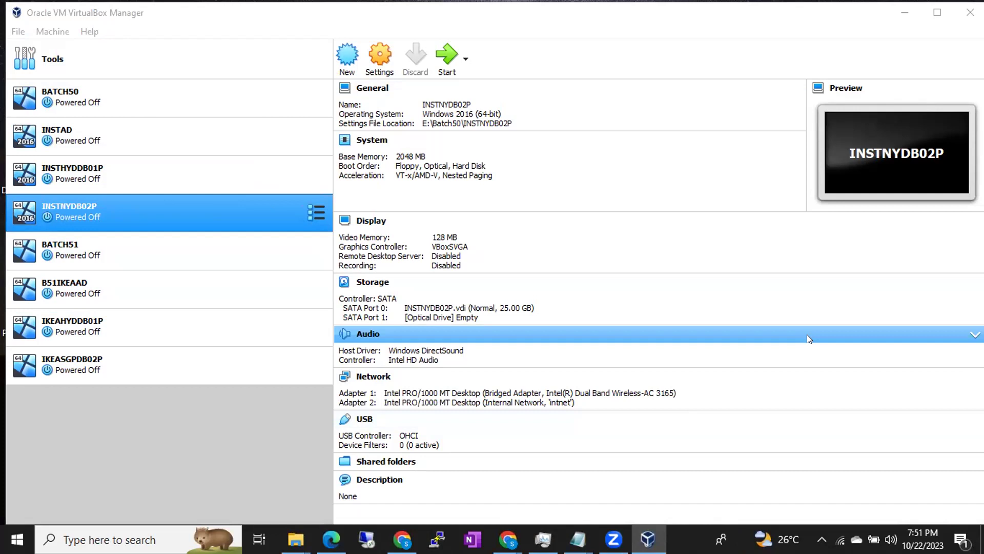
- Switch to the untitled Notepad notes and add the heading "Limitations" below the DBA line
mouse_move(578, 538)
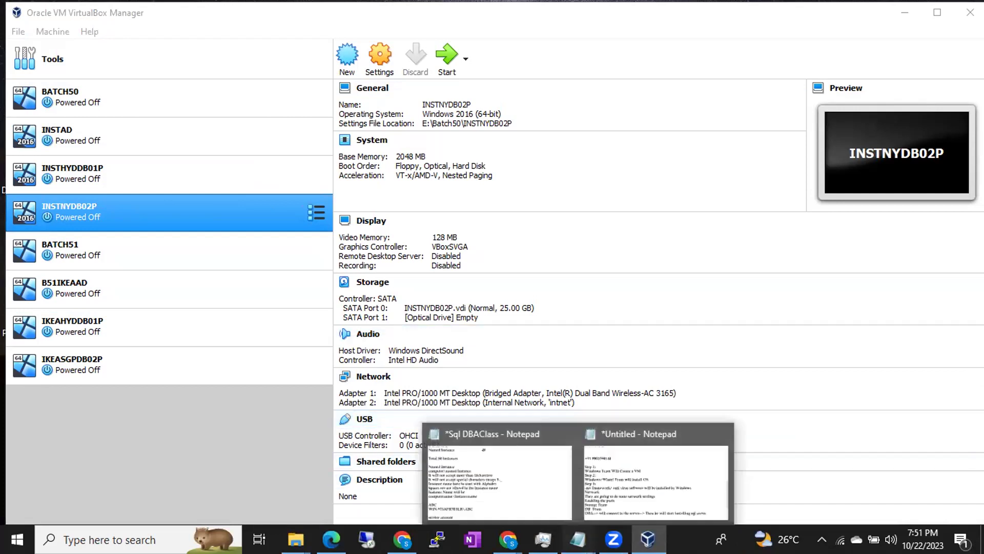
click(622, 485)
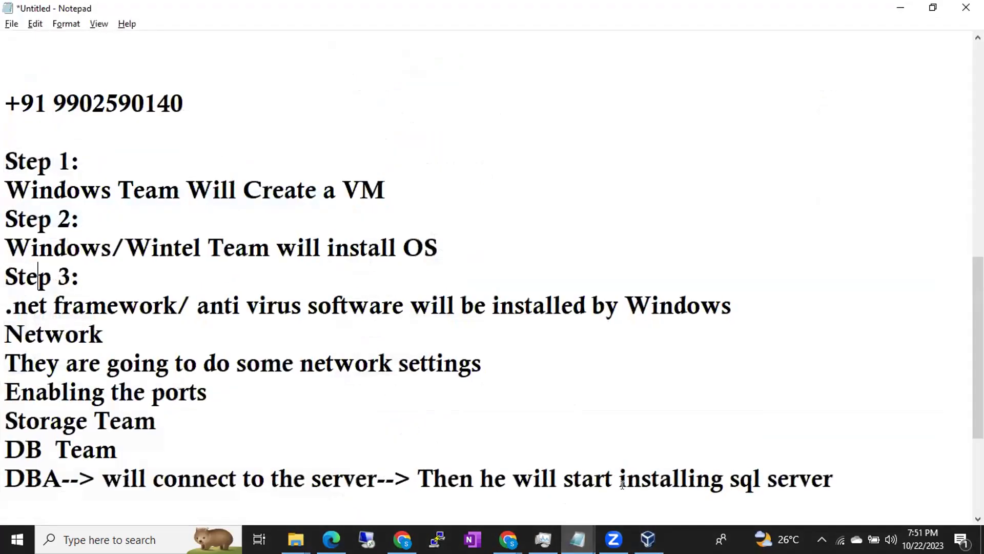
scroll(571, 426, down, 2)
key(Return)
text(Lim)
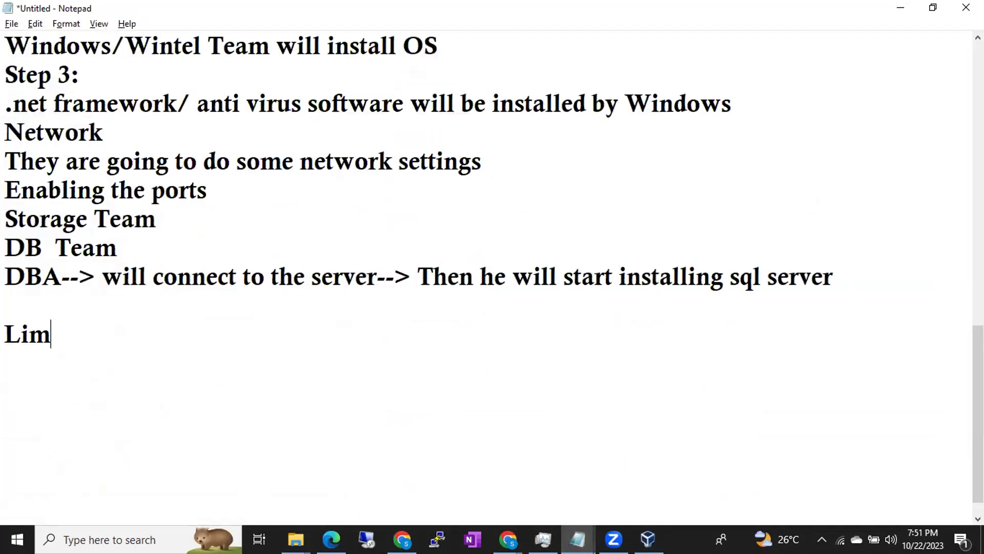
text(itations)
key(Return)
- Add the line "If you want to work with Oracle Virtual box software" under the Limitations heading
text(If you want ot)
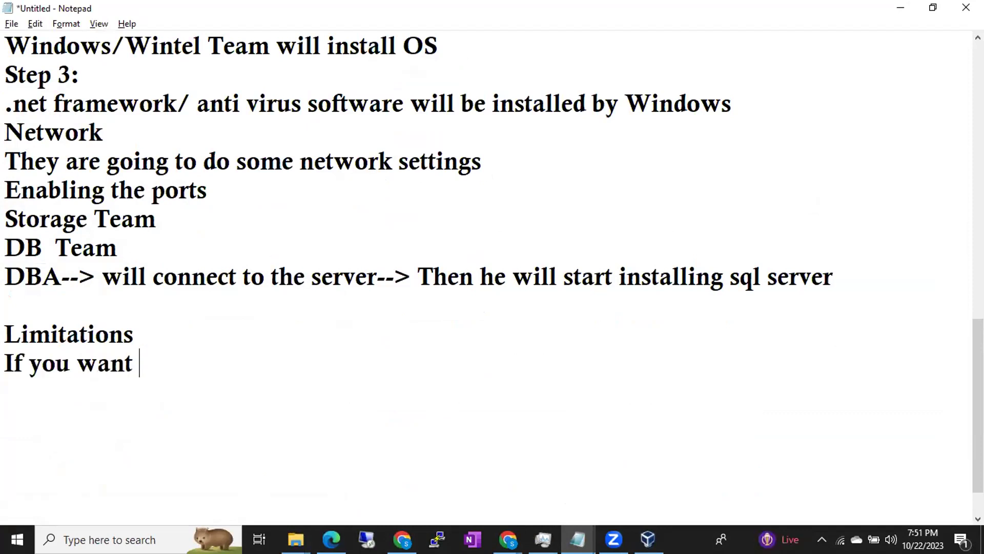
key(BackSpace)
key(BackSpace)
text(to work w)
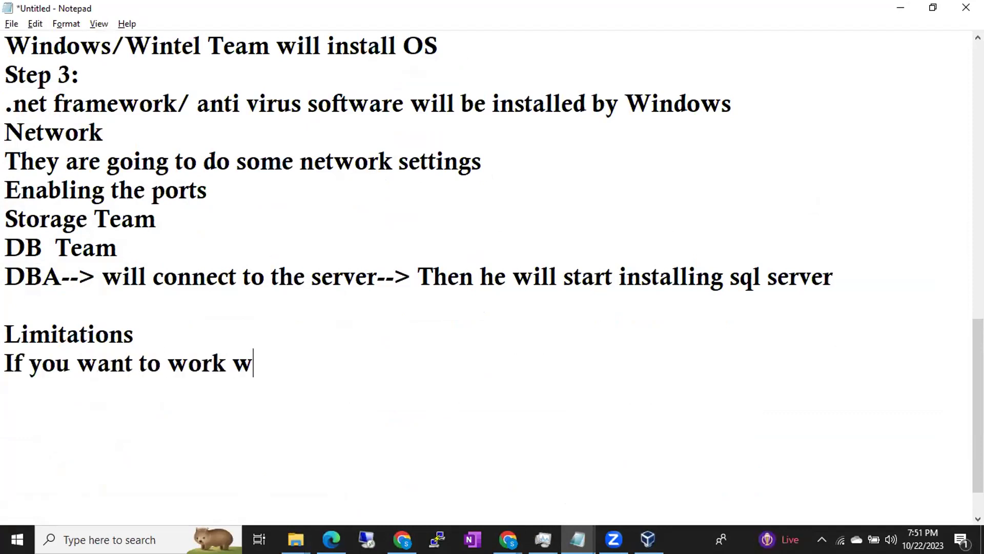
text(ith Oracle Vurtu)
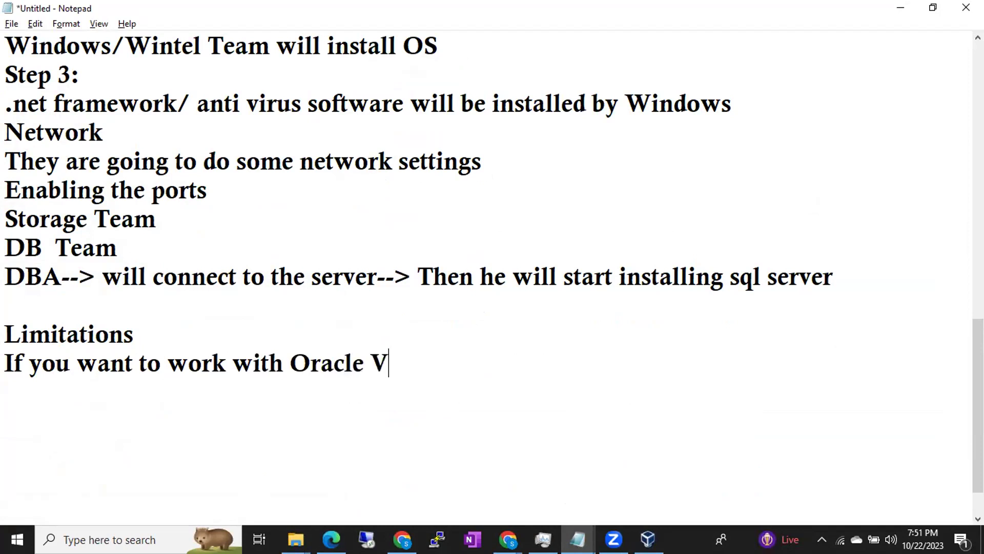
key(BackSpace)
key(BackSpace)
key(BackSpace)
key(BackSpace)
text(irtua)
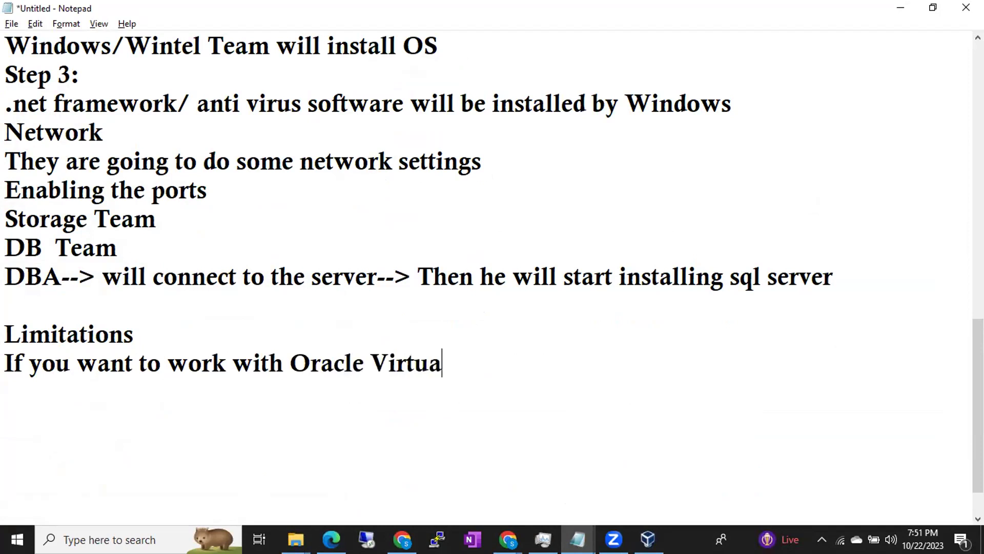
text(l box software)
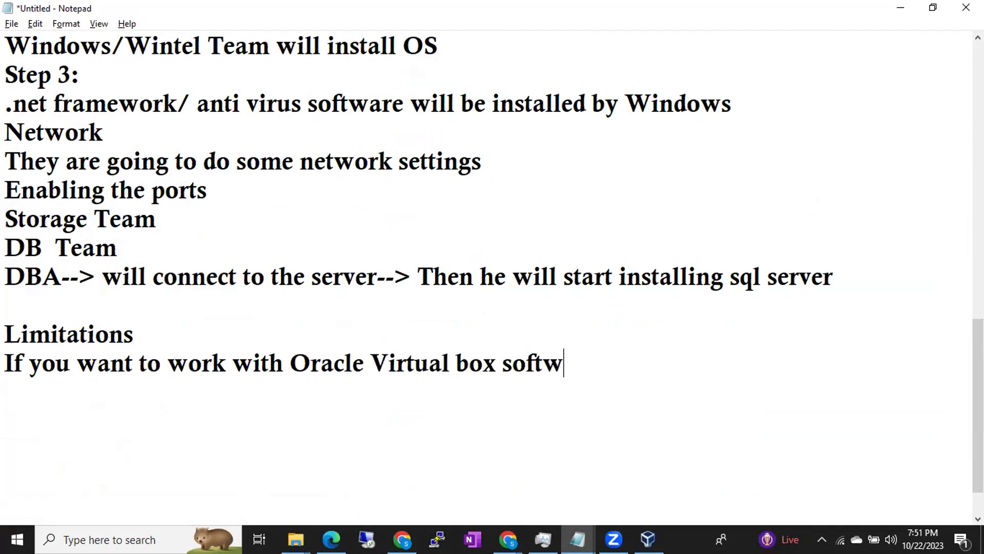
- Add a second limitation line reading "Virtualization settings should be enabled in your laptop"
key(Return)
text(Virtualiza)
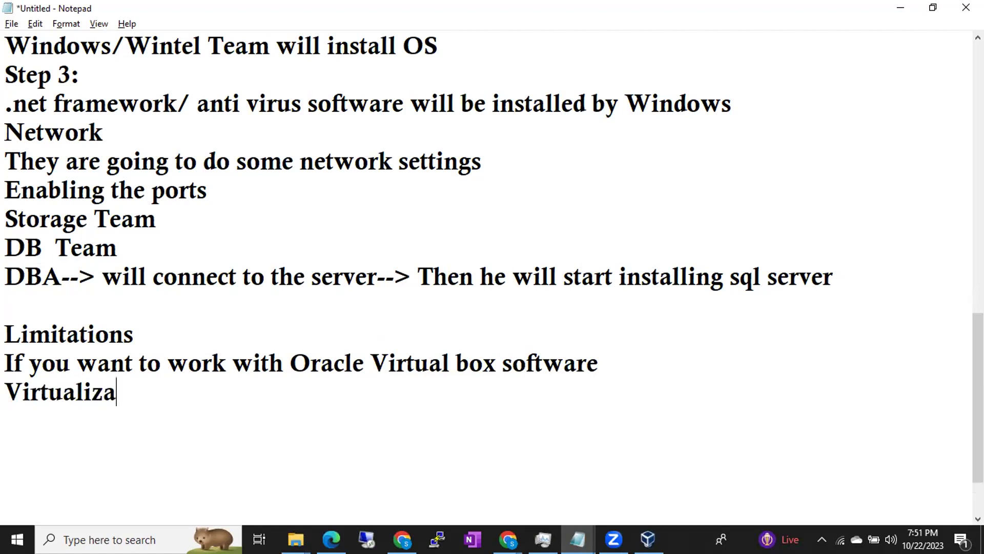
text(tion settings)
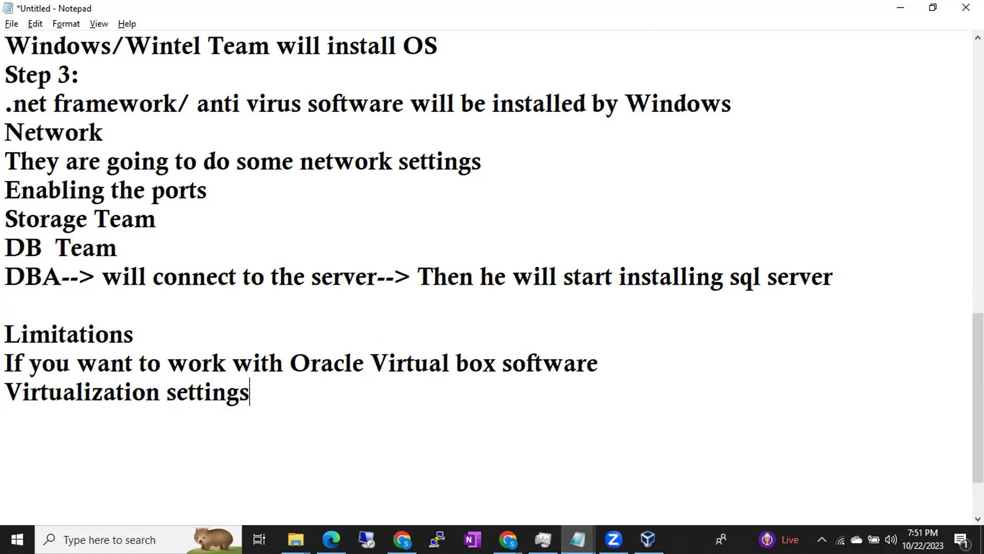
text( should be enab)
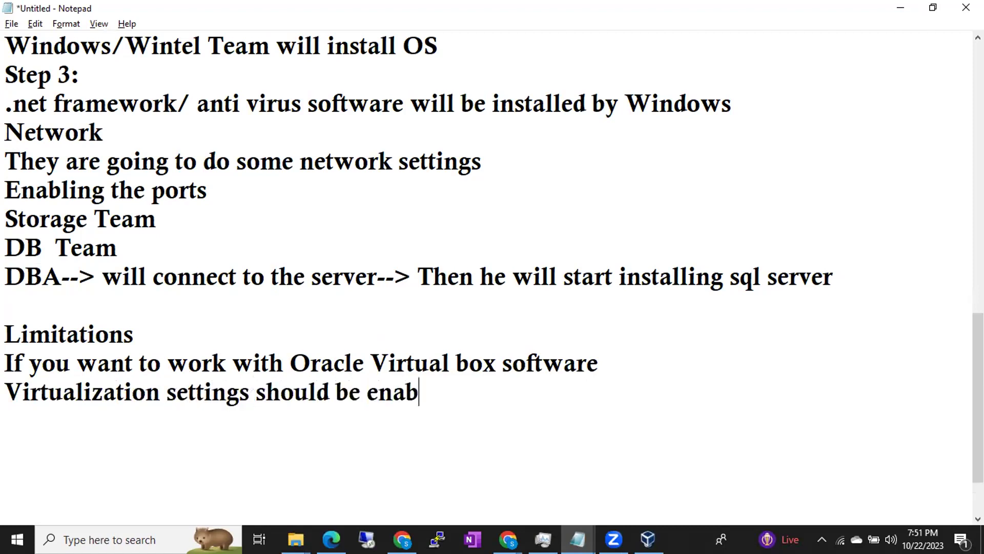
text(led in your laptop)
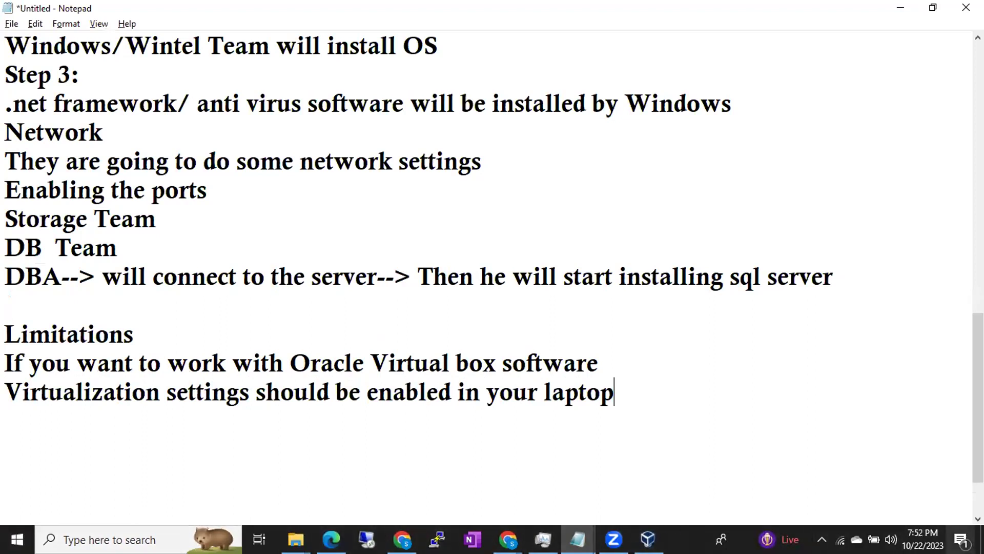
mouse_move(331, 539)
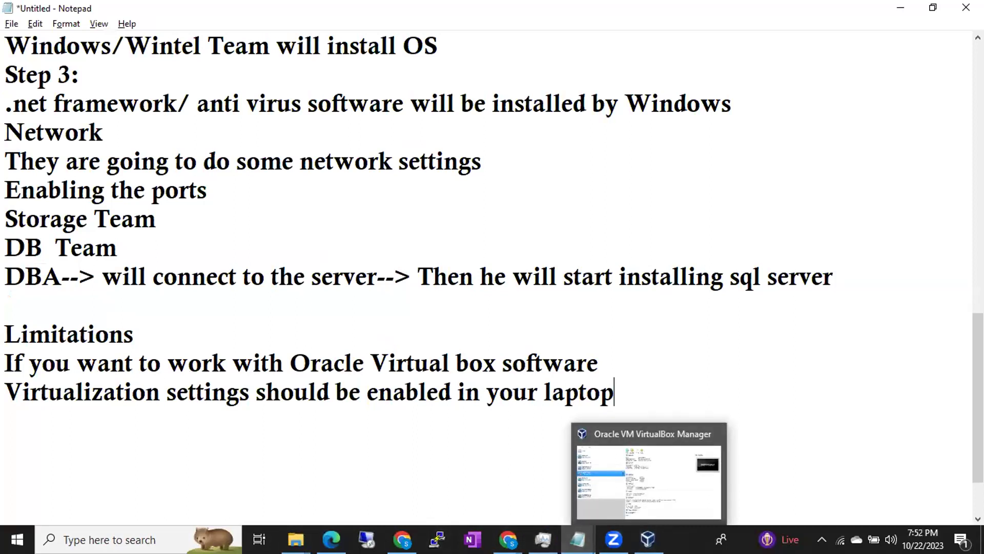
right_click(678, 540)
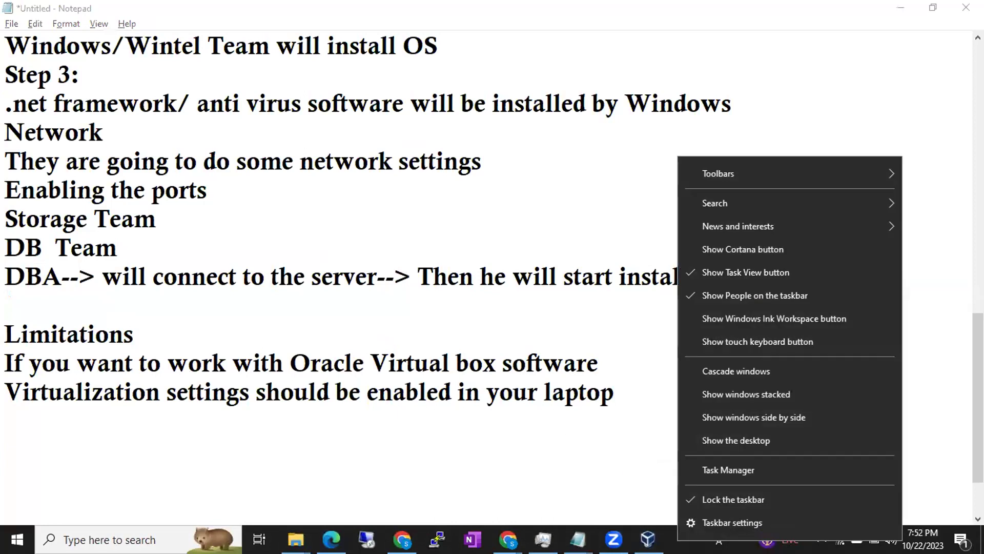
click(715, 470)
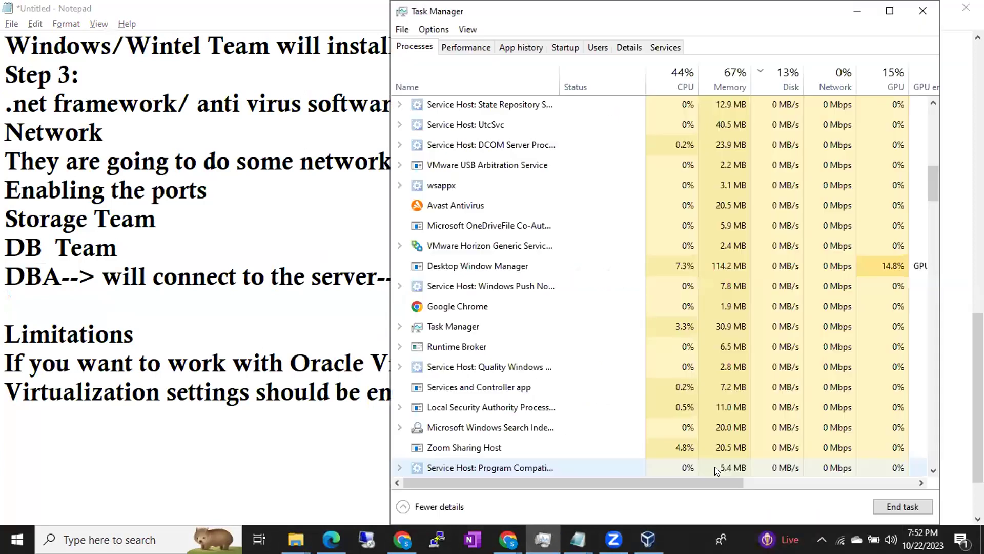
click(297, 496)
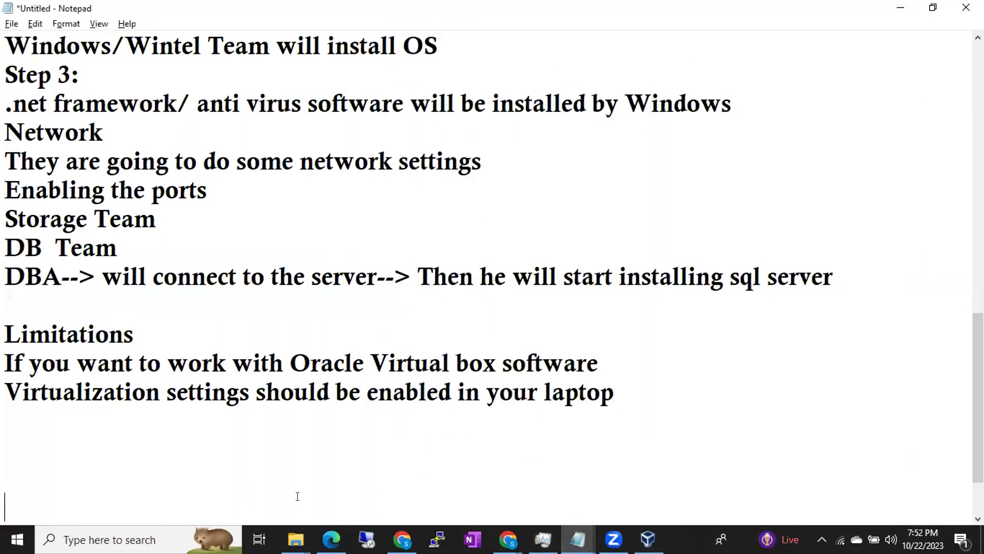
key(super+r)
text(t)
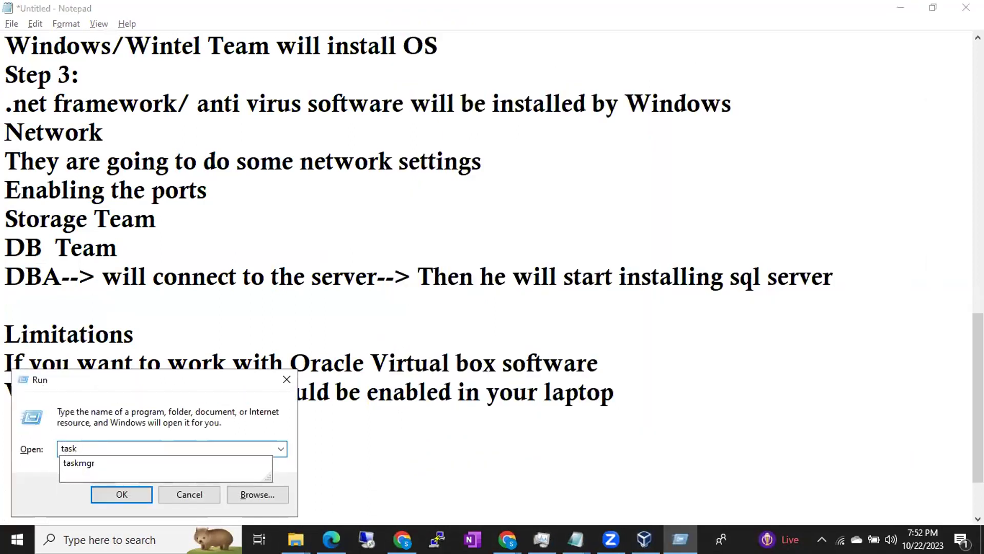
key(Down)
key(Return)
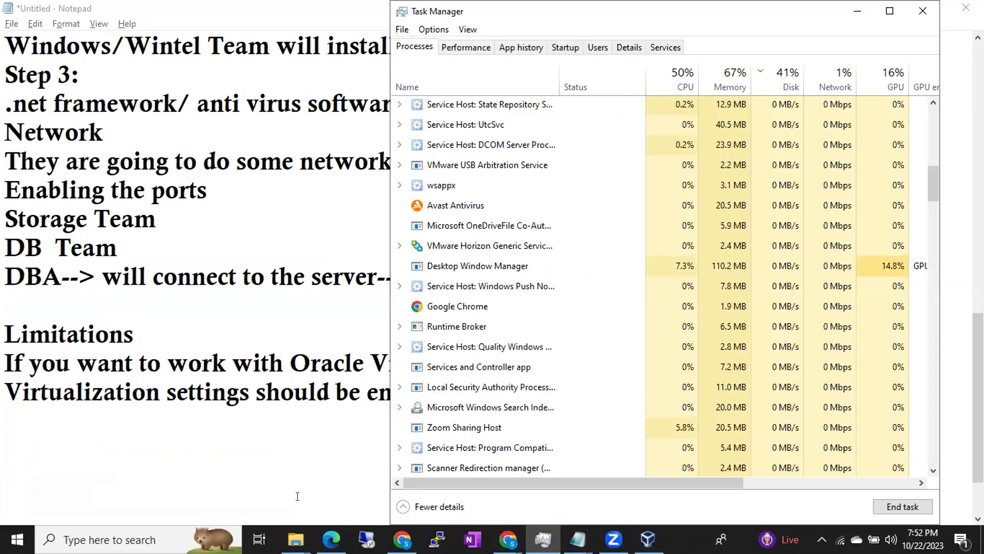
click(917, 8)
key(super+r)
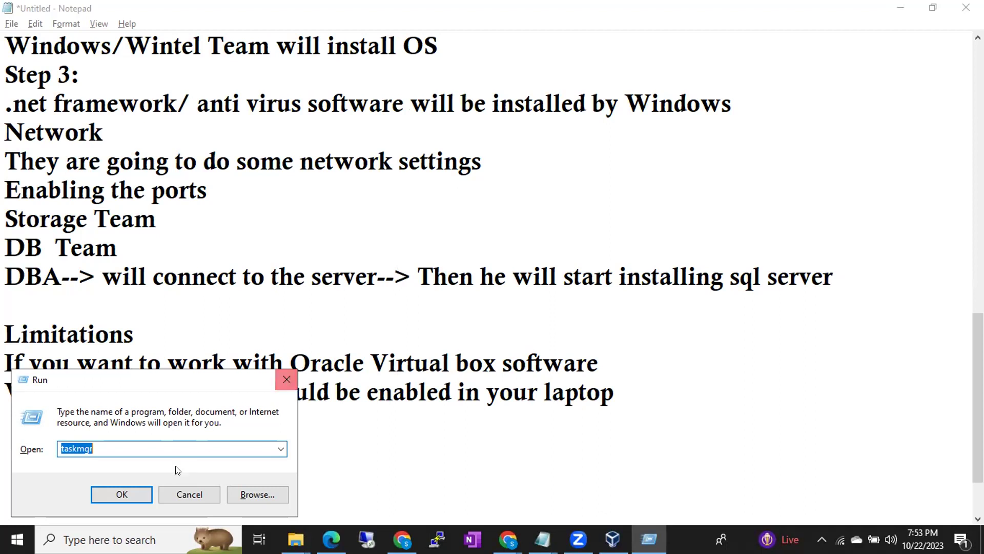
click(173, 490)
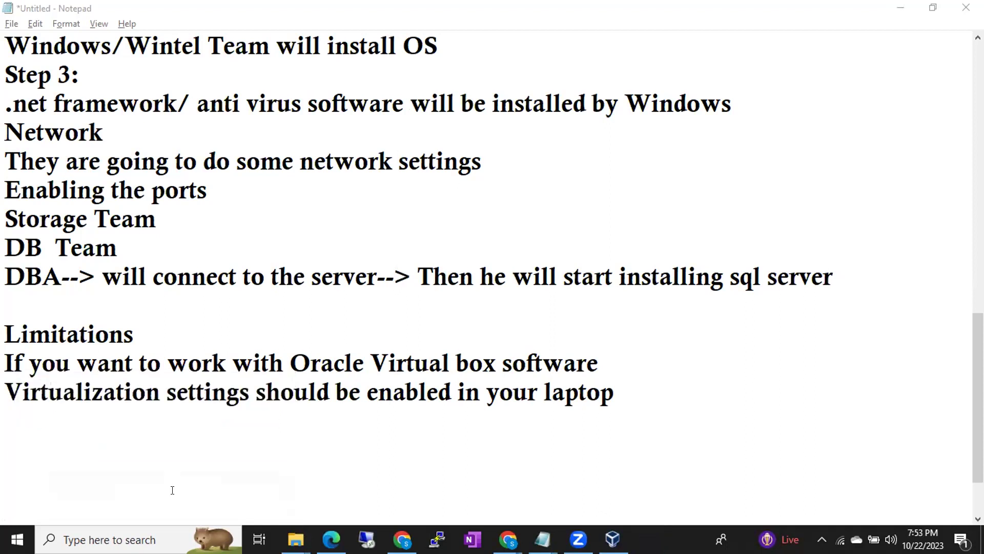
- Run taskmgr, check the CPU's virtualization status in the maximized Task Manager's performance details, and minimize it
key(super+r)
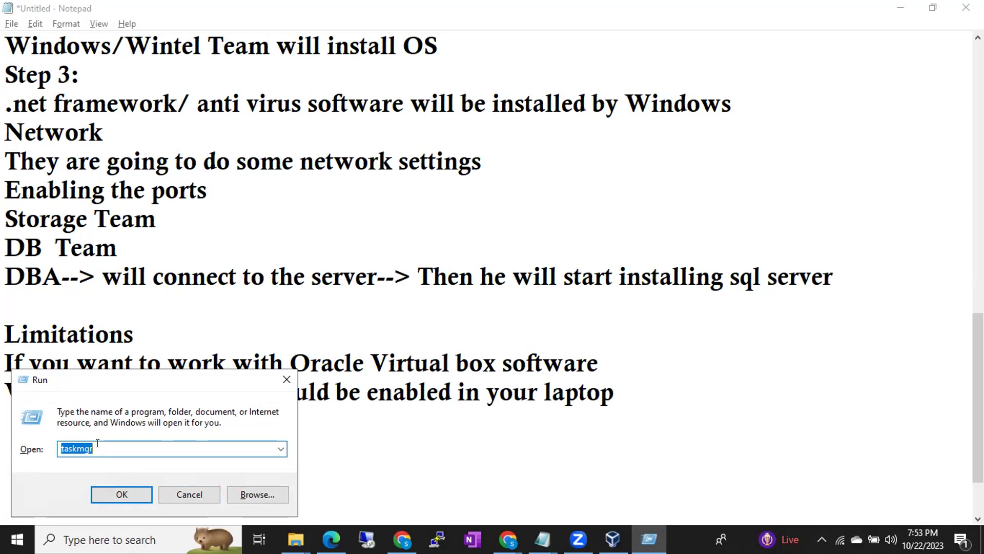
key(Return)
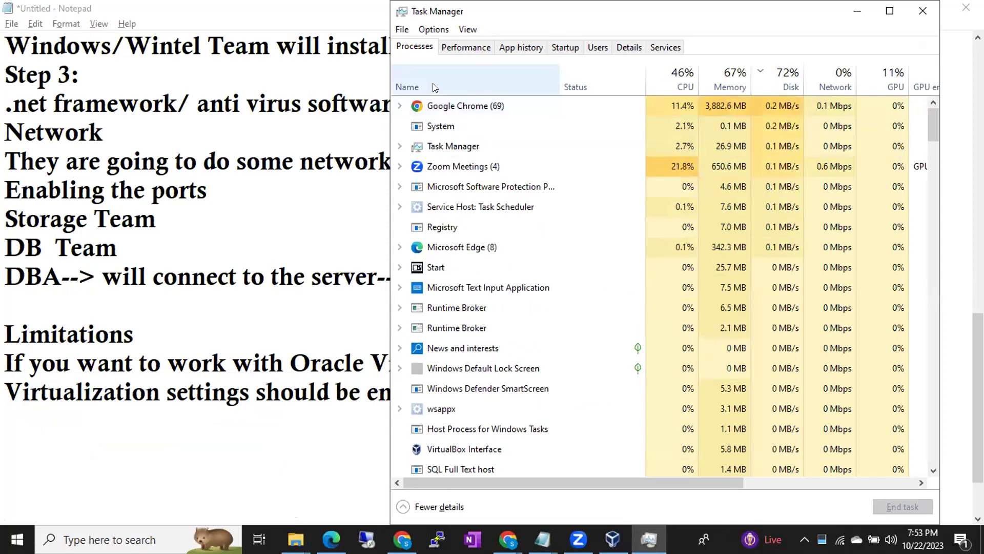
click(454, 45)
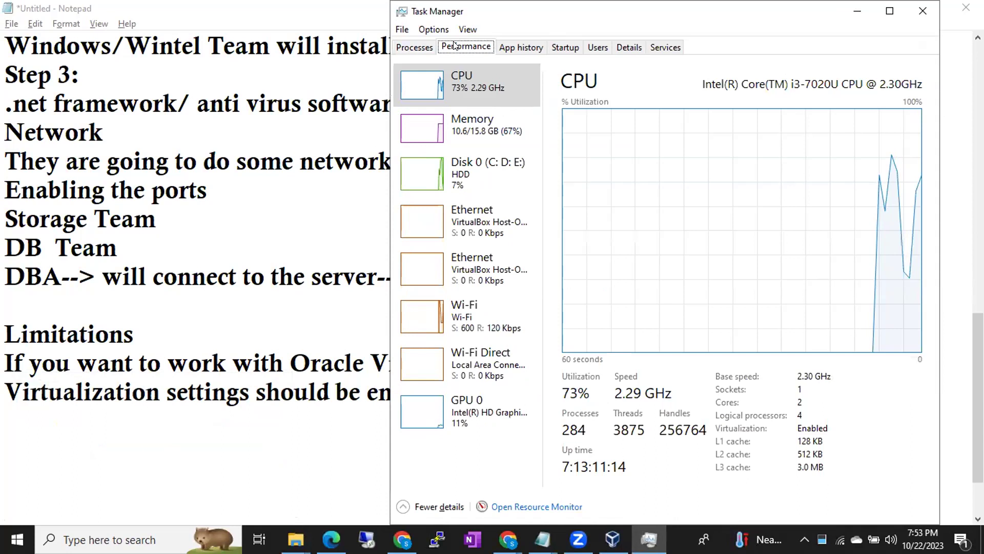
click(884, 11)
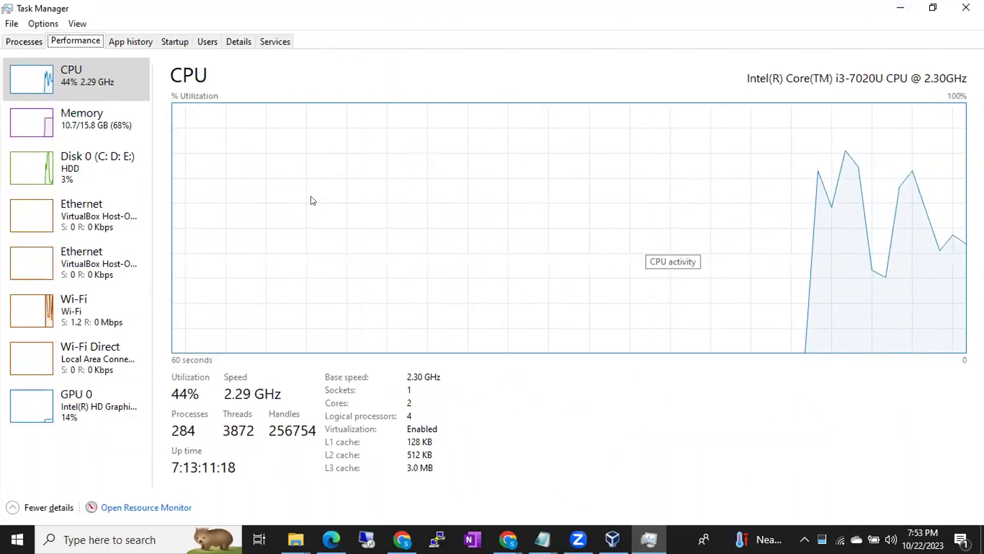
click(112, 88)
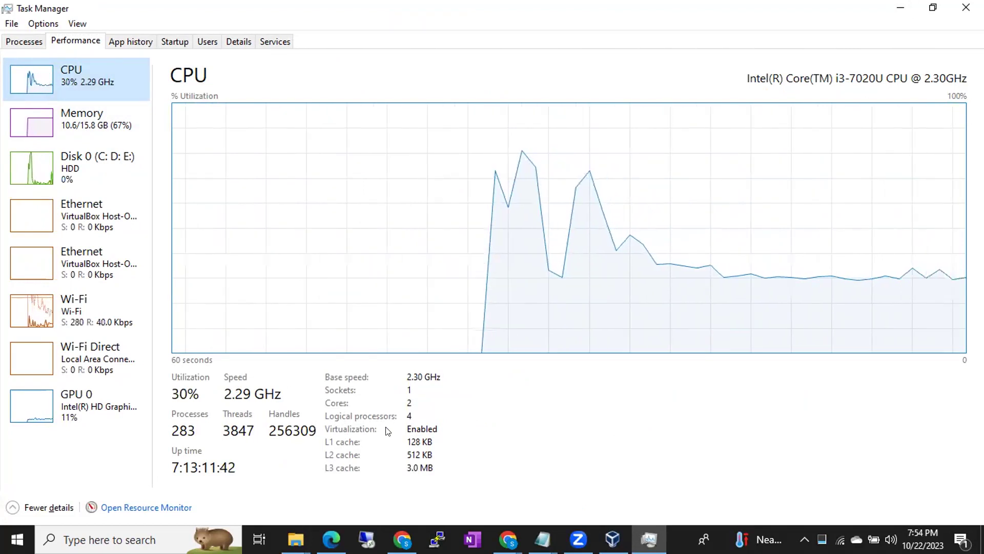
click(362, 428)
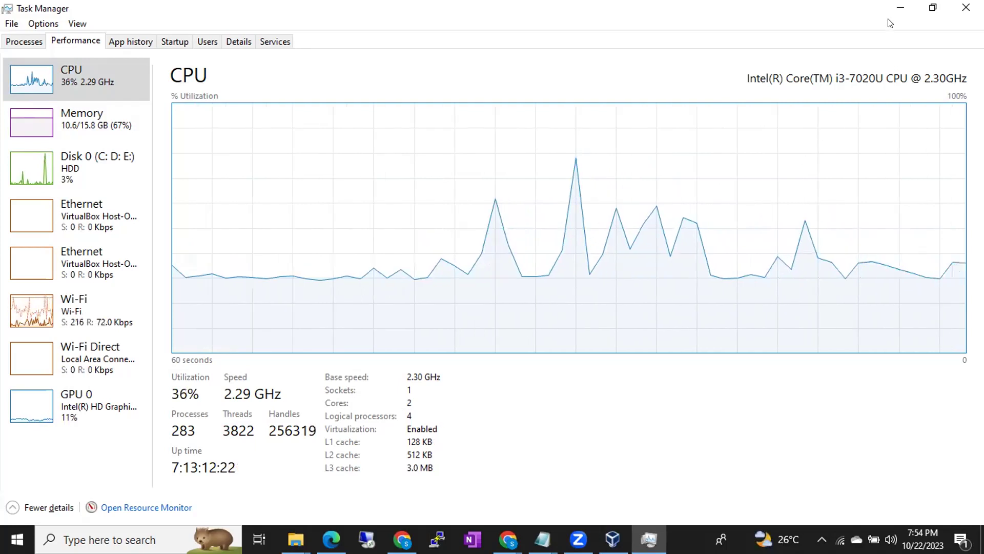
click(901, 7)
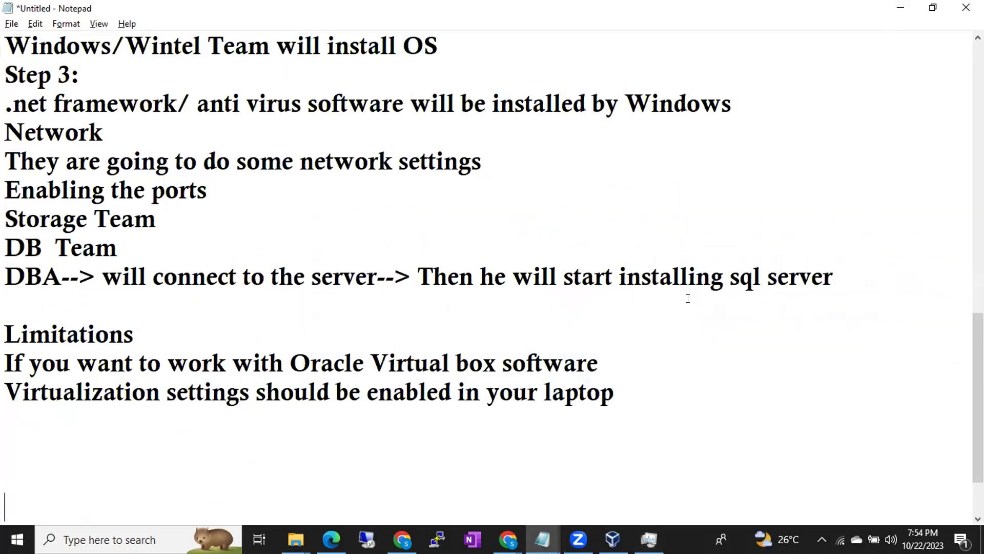
- Switch to Chrome, open Google in a new tab and search for "enable virtualization in bios"
click(509, 536)
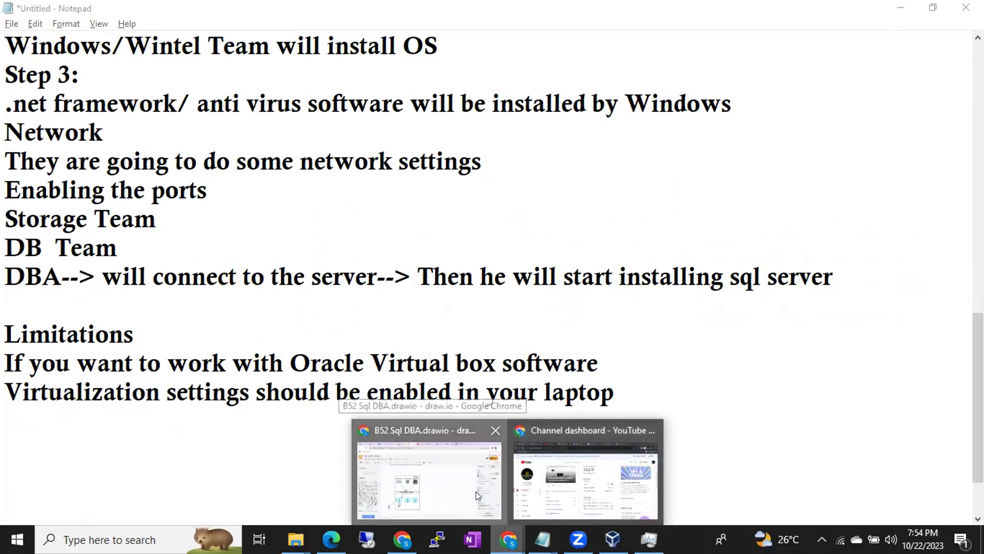
click(477, 495)
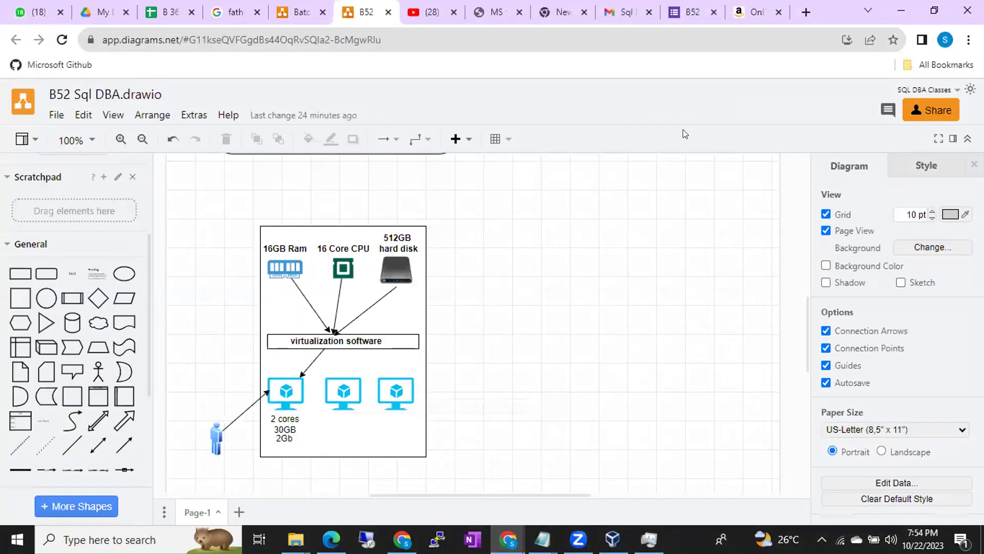
click(807, 12)
text(go)
key(Return)
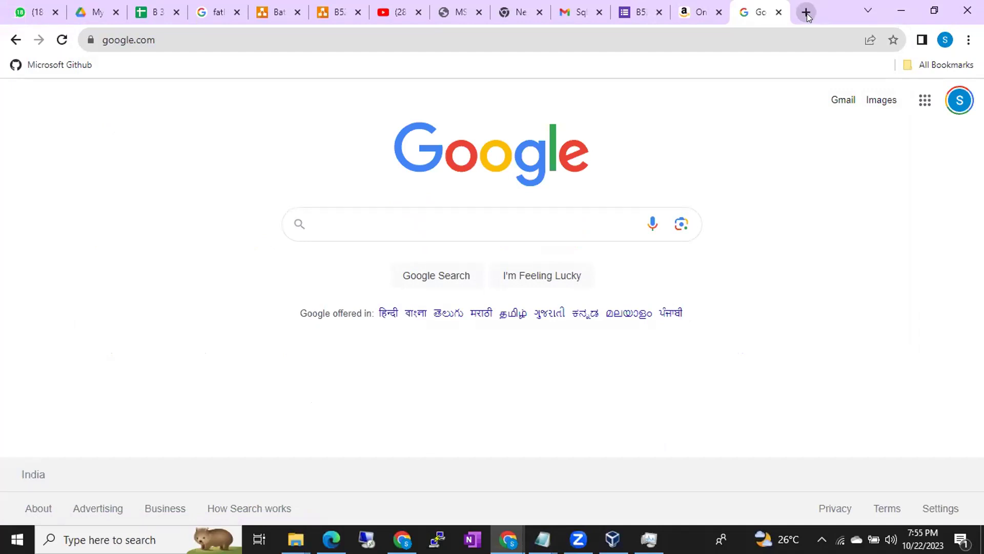
text(enable vi)
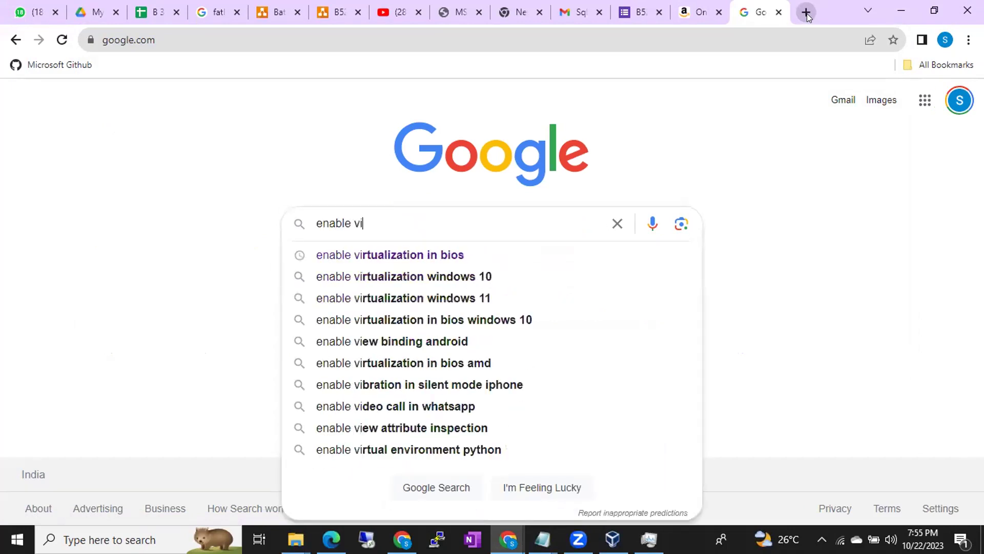
key(Down)
key(Return)
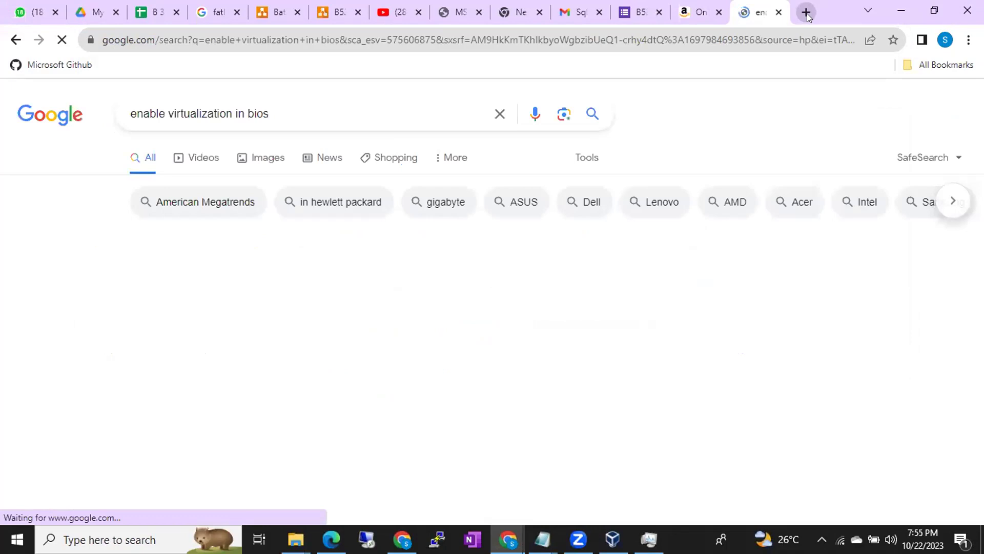
- Show the image results and examine the Stack Overflow and HP Support screenshots of the BIOS virtualization setting
click(260, 159)
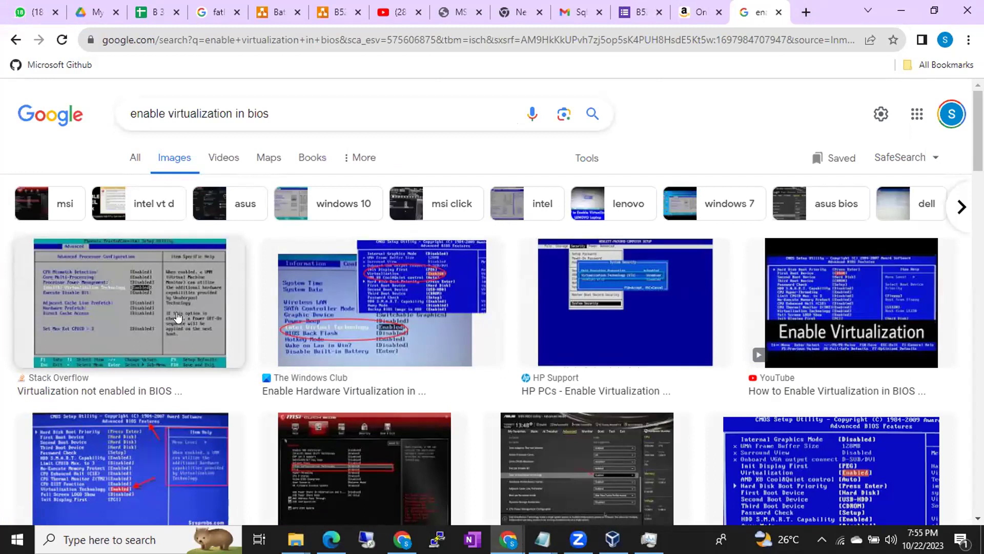
click(178, 317)
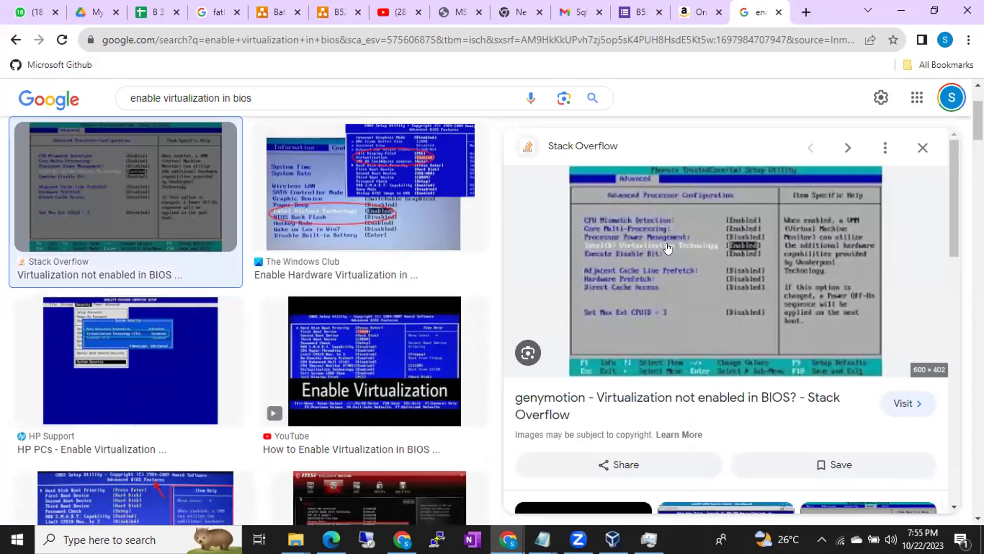
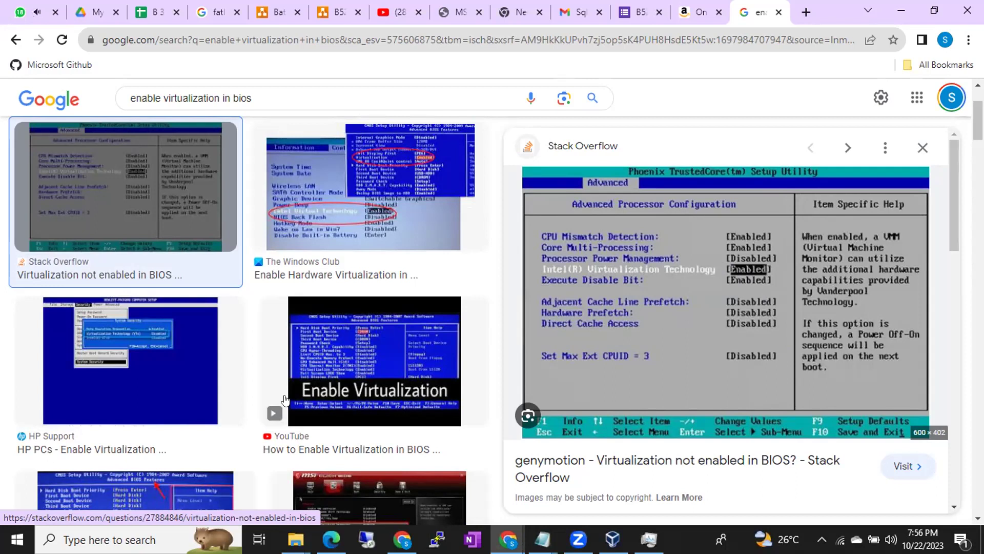
click(161, 363)
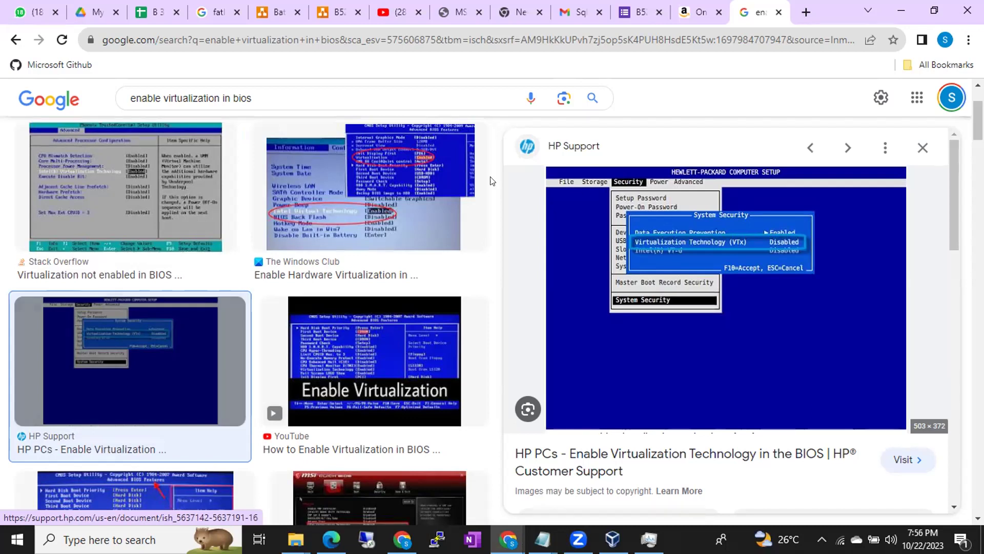
- Open the Google home page, search for "boot key for hp" and highlight the HP boot menu keys in the featured answer
click(348, 39)
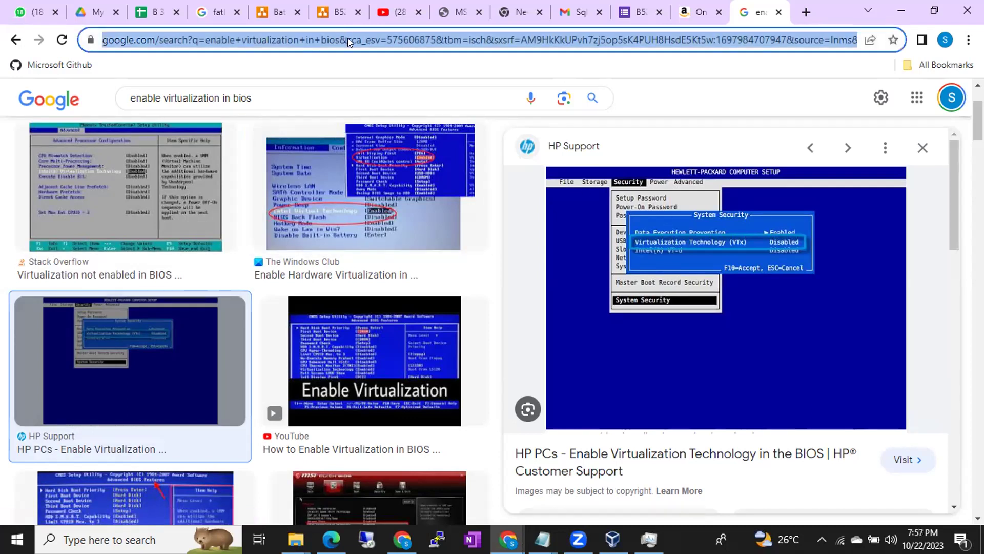
key(ctrl+f)
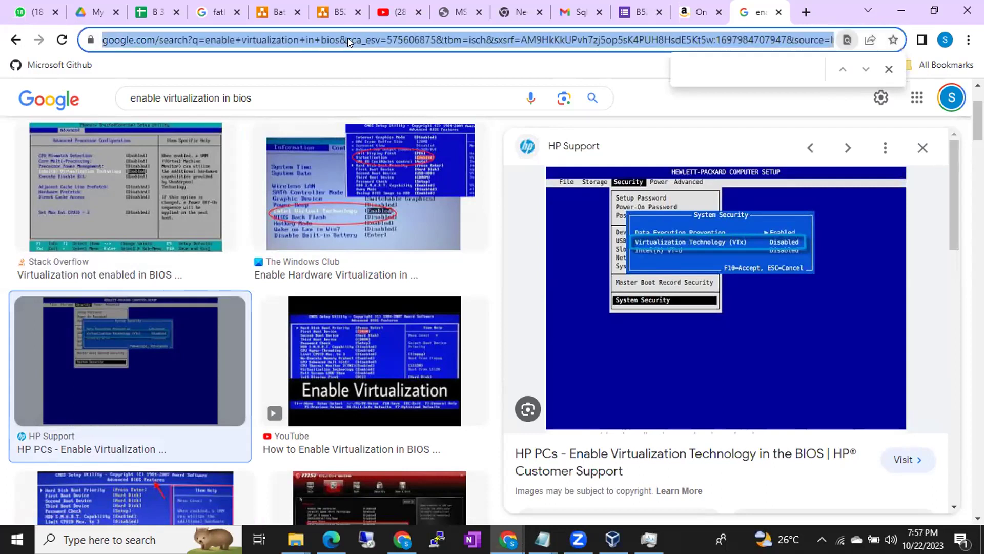
text(g)
key(Return)
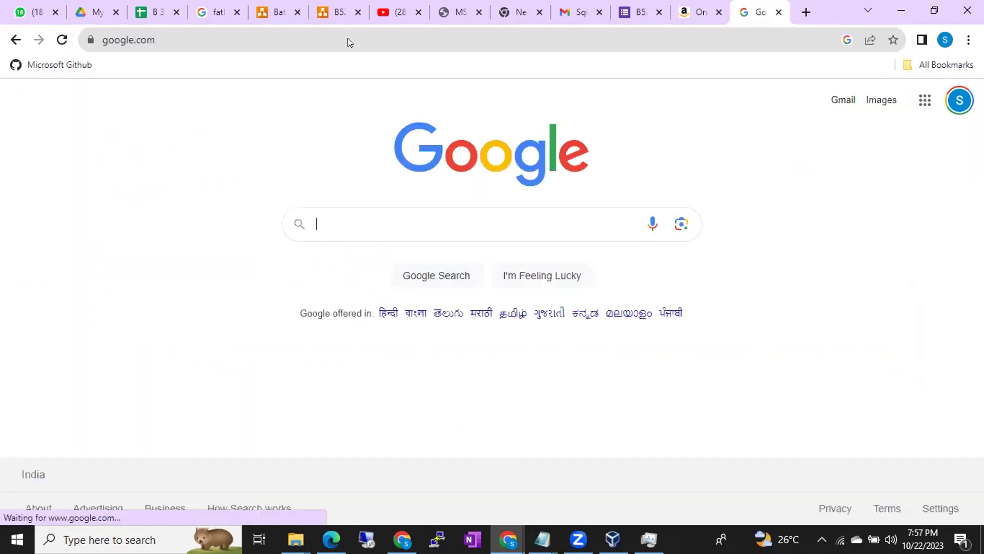
text(hoo)
key(BackSpace)
key(BackSpace)
key(BackSpace)
text(boot key for hp)
key(Return)
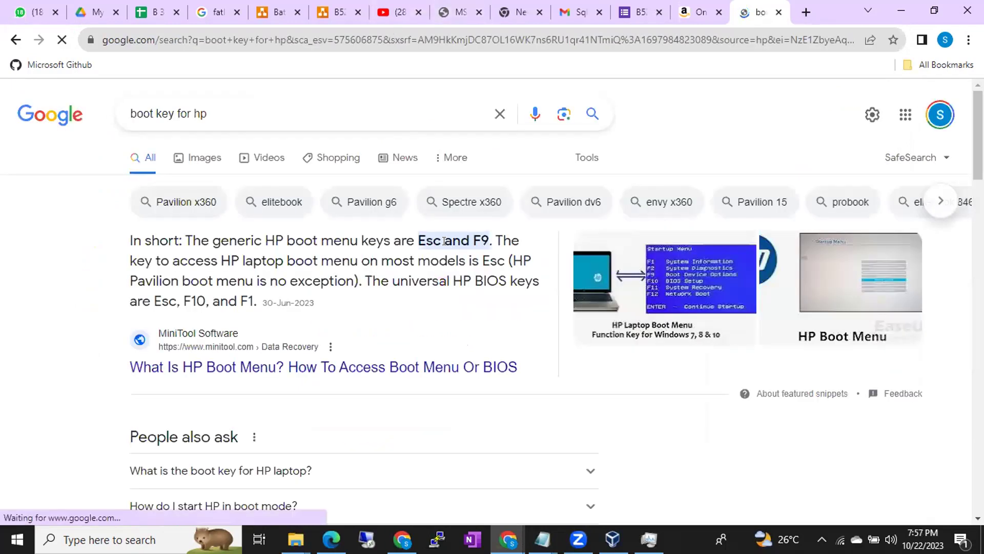
drag(425, 241, 490, 240)
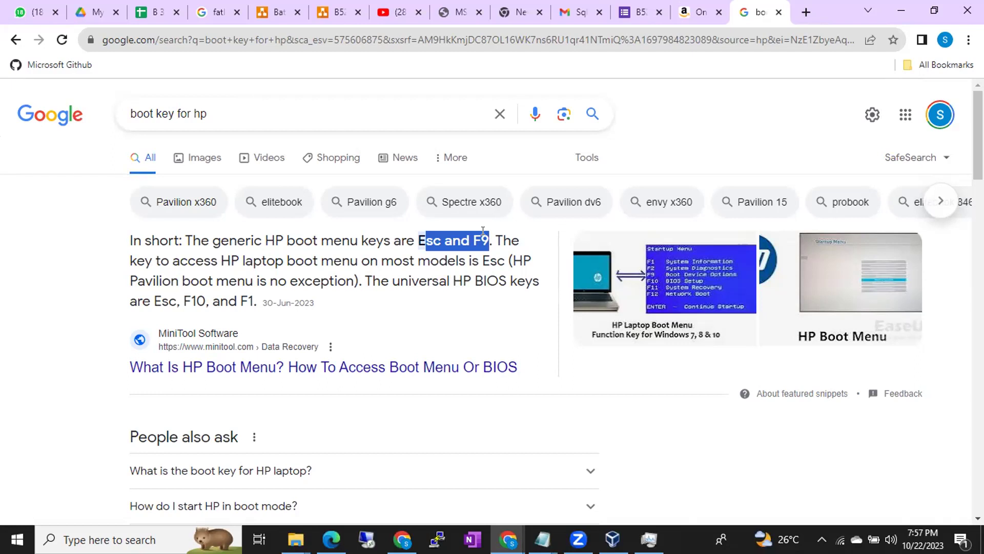
- Switch to VirtualBox, examine the bridged adapter name choices in IKEASGPDB02P's network settings and close the settings without changes
click(613, 539)
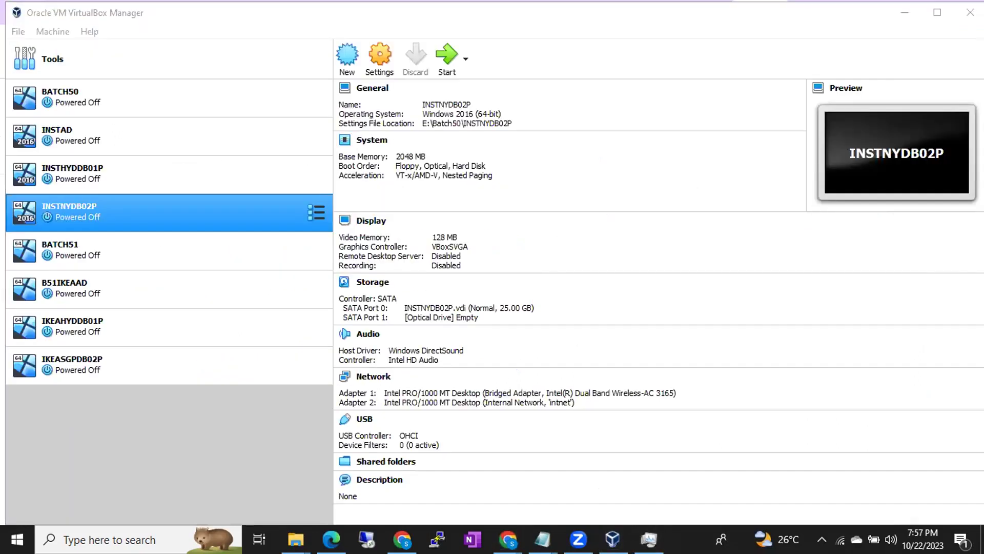
click(122, 358)
right_click(122, 358)
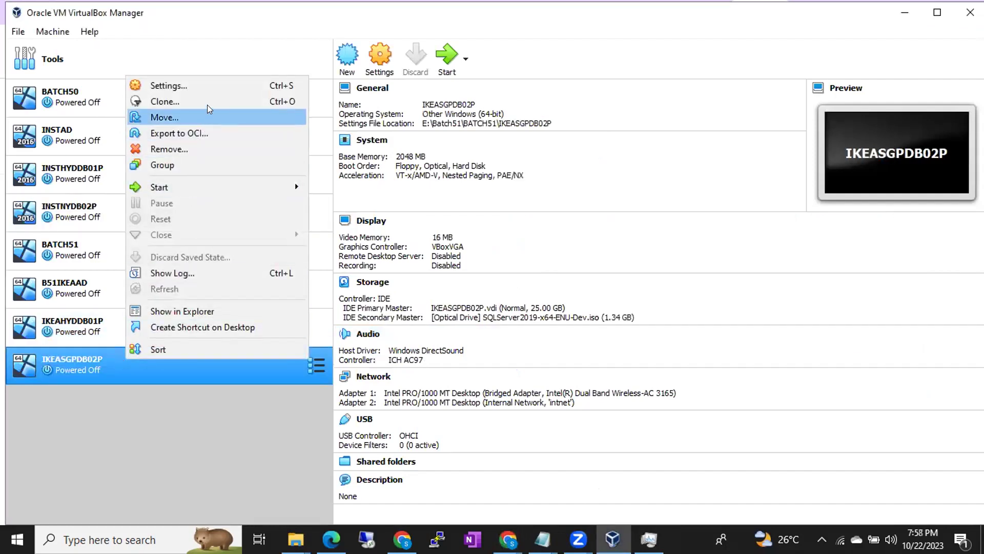
click(377, 171)
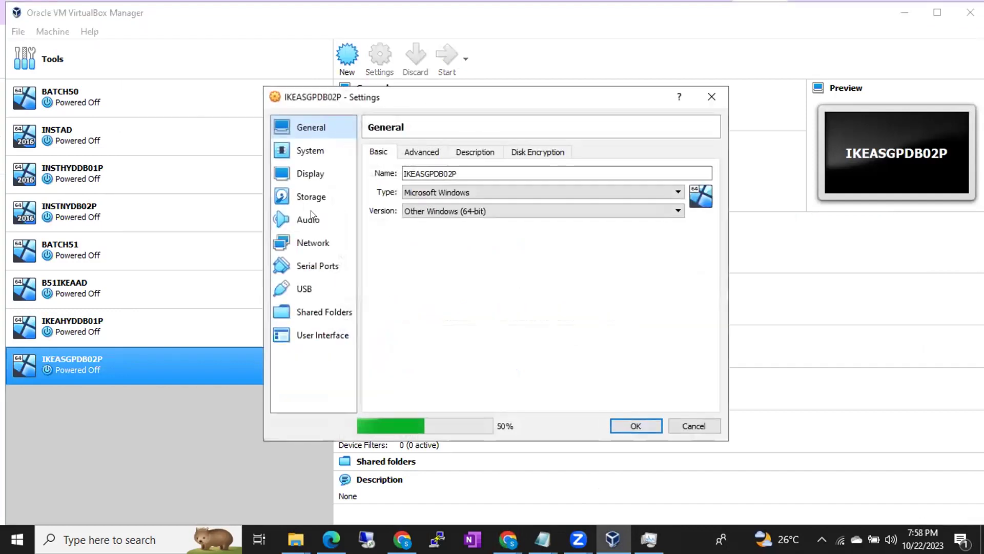
click(305, 247)
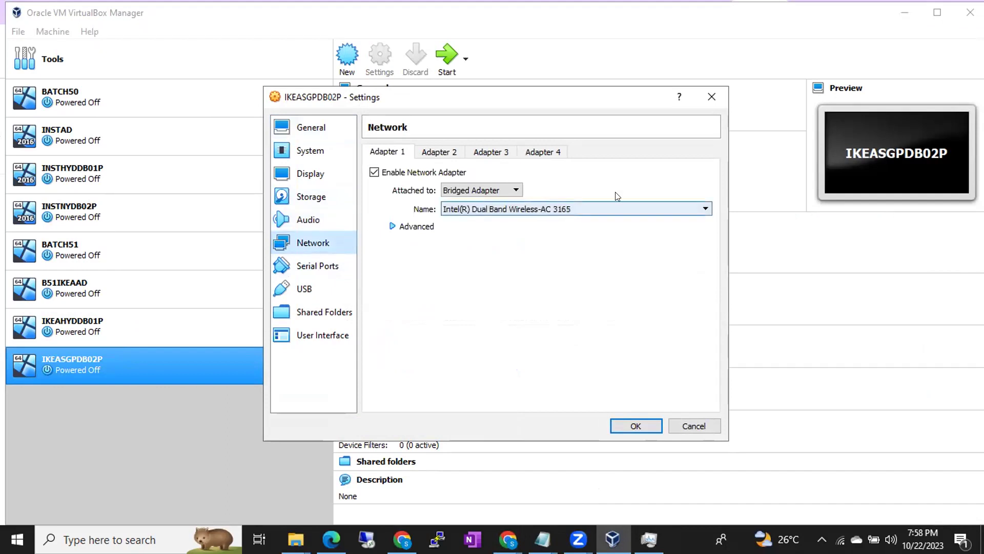
click(705, 209)
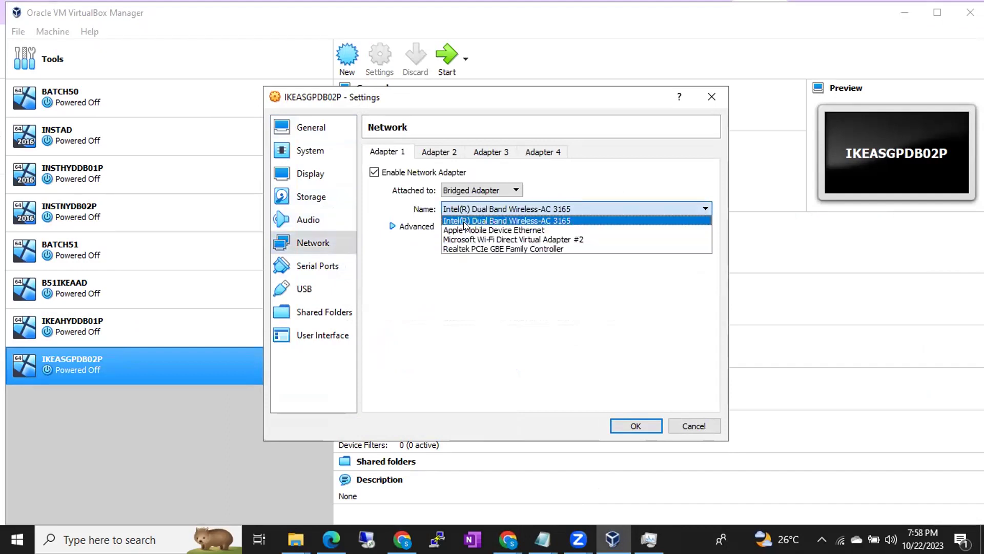
click(496, 203)
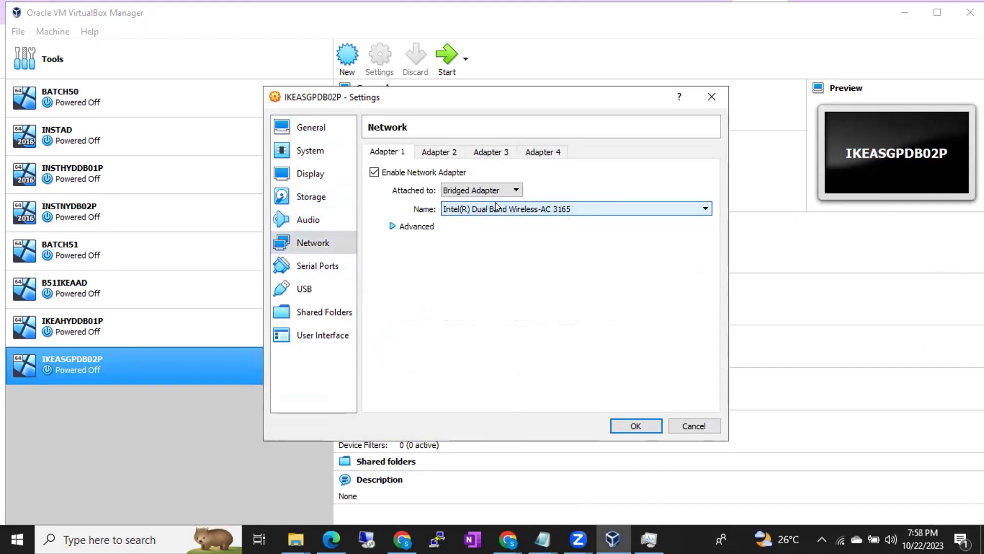
click(495, 202)
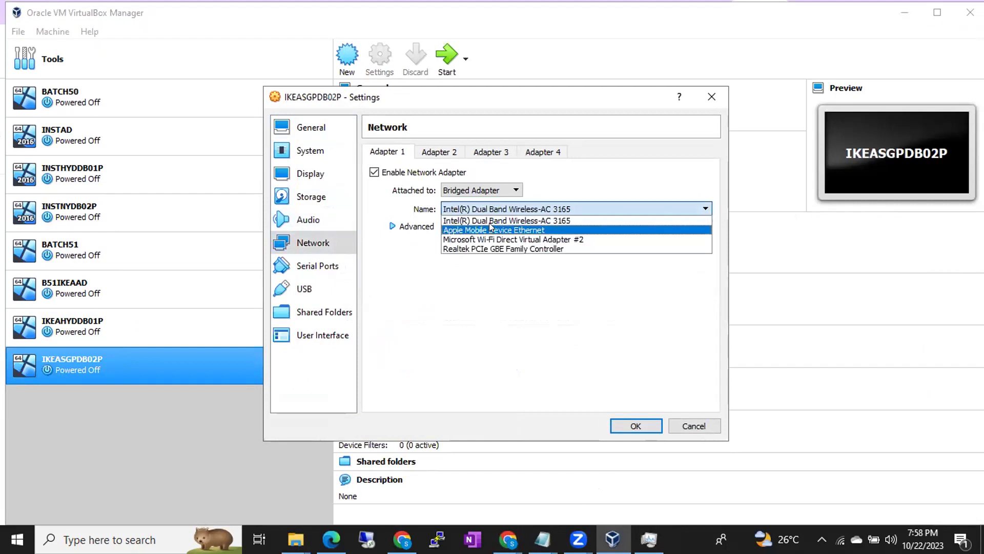
click(488, 207)
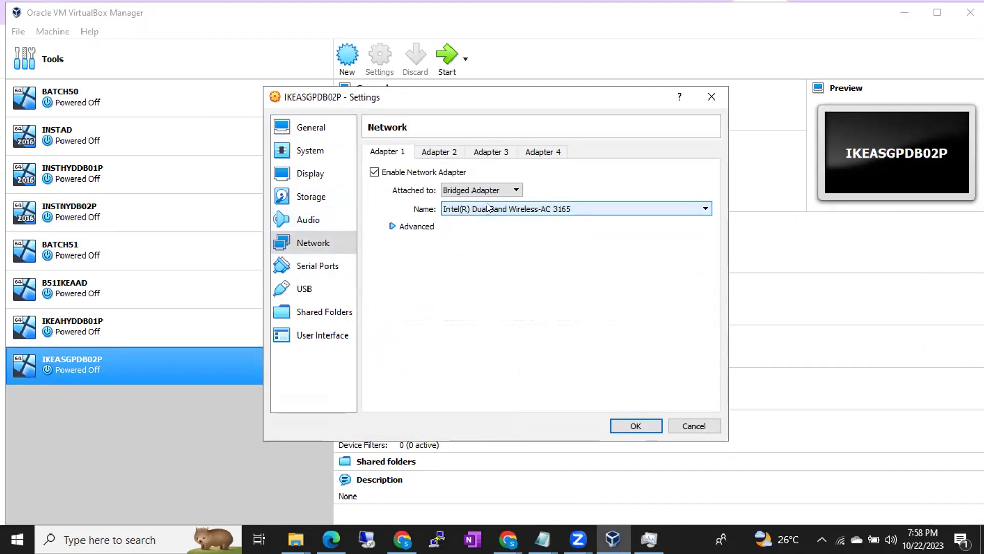
click(487, 207)
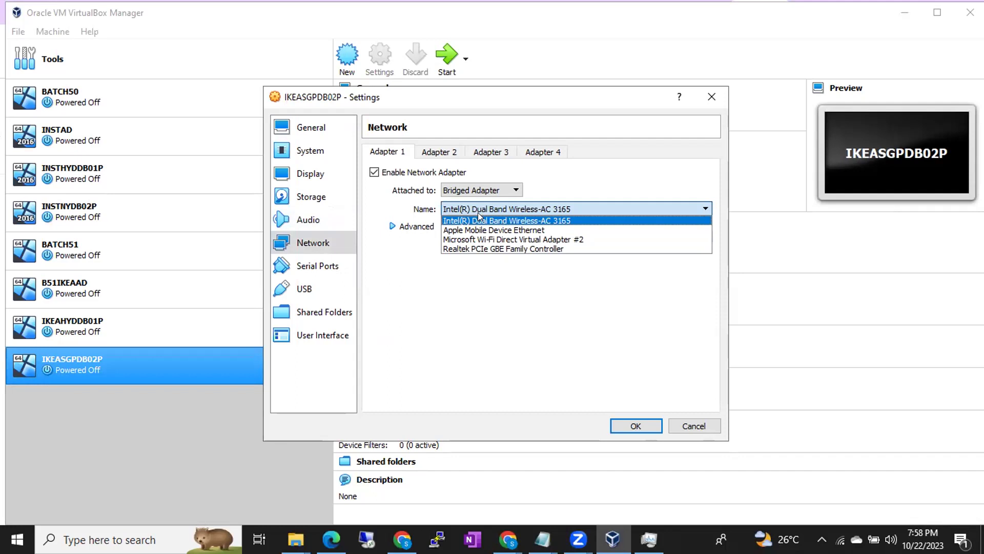
click(387, 211)
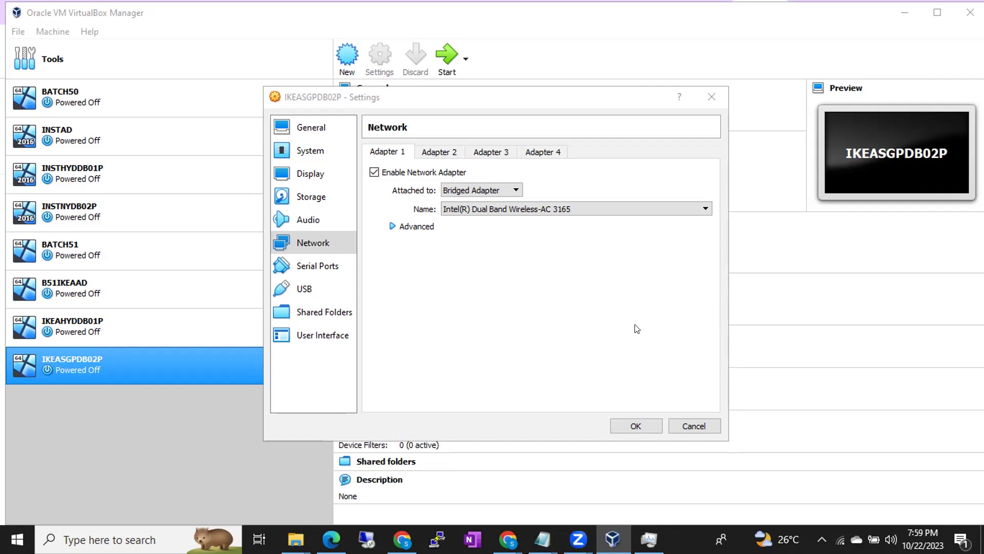
click(694, 426)
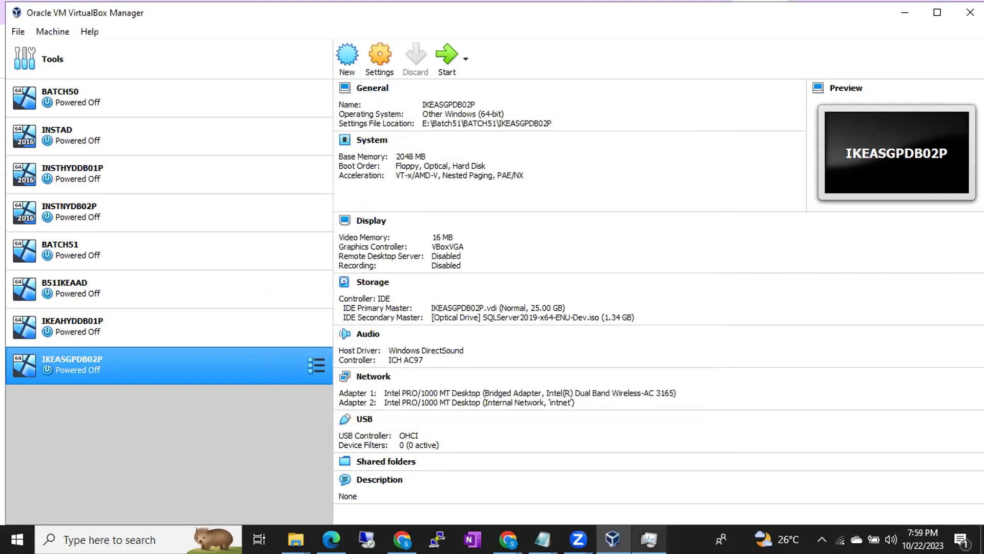
- Switch to the untitled Notepad notes and highlight the Step 1 line "Windows Team Will Create a VM"
click(543, 538)
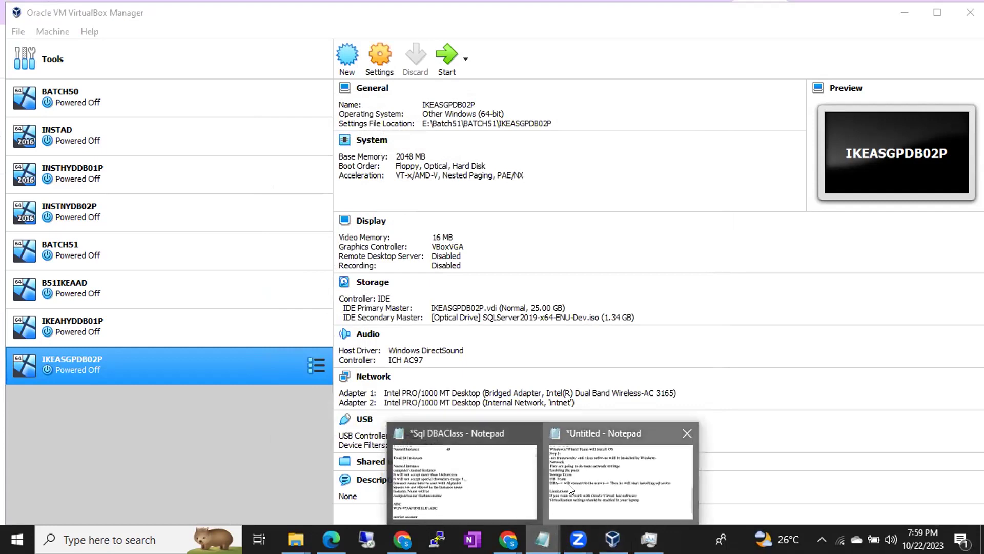
click(571, 492)
scroll(357, 294, up, 1)
scroll(358, 294, up, 1)
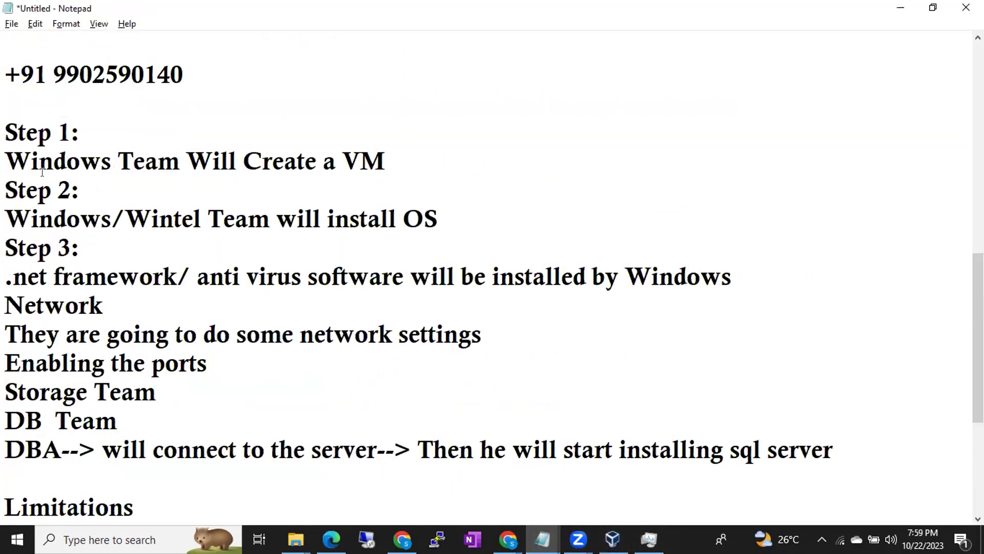
drag(11, 165, 384, 150)
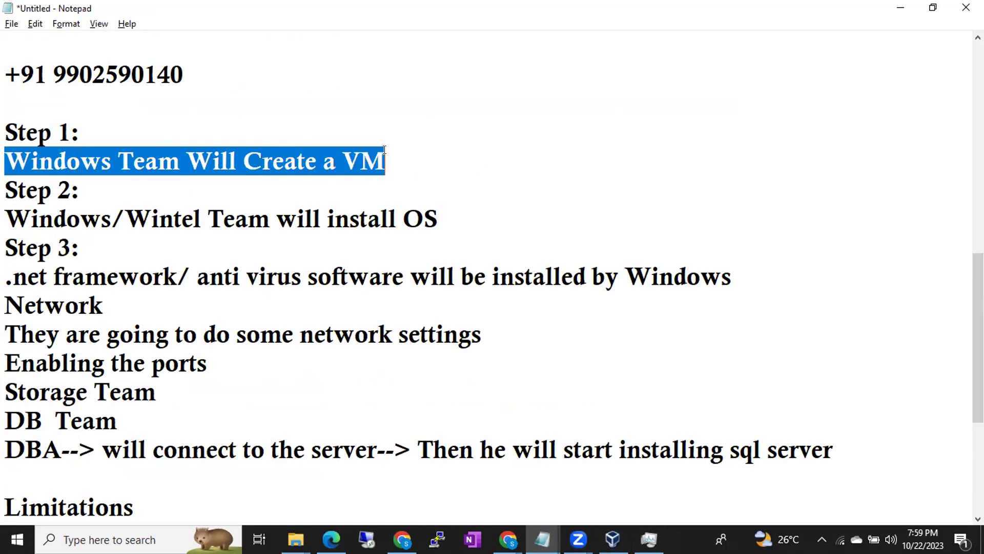
click(120, 138)
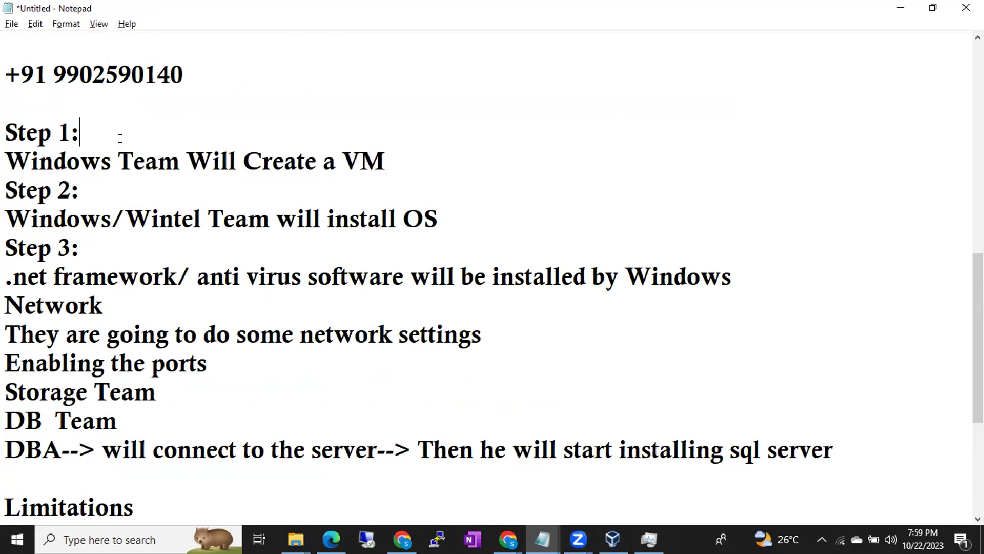
drag(6, 159, 389, 154)
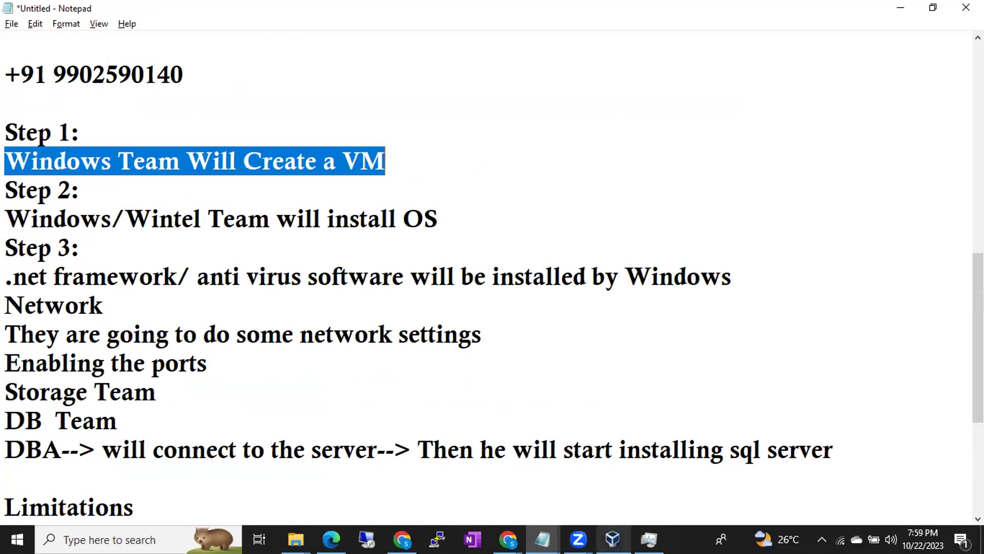
click(613, 539)
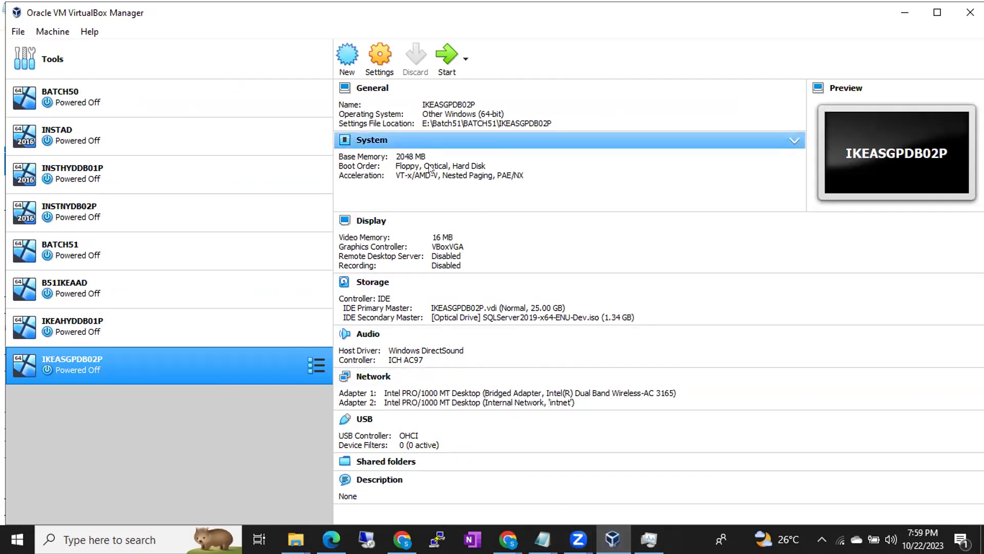
click(342, 60)
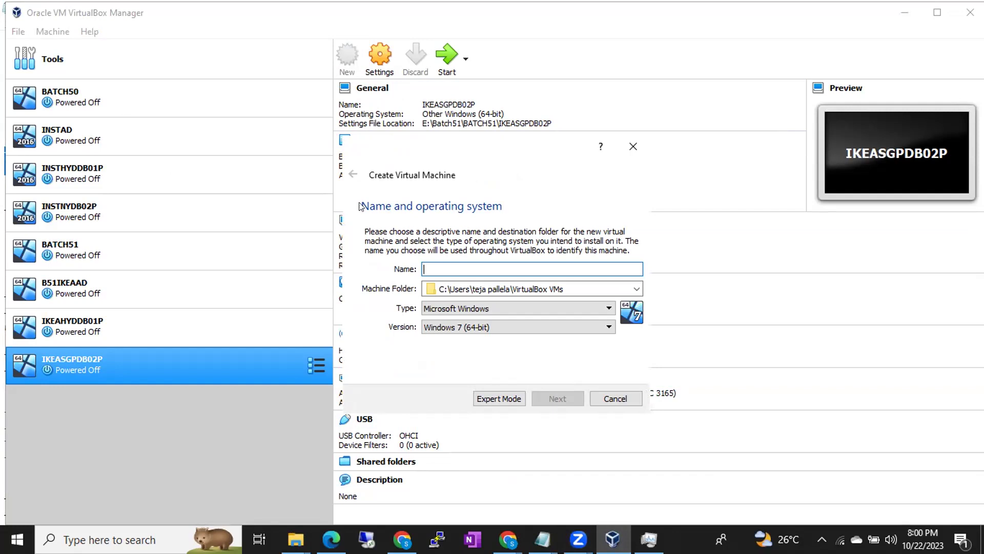
click(607, 398)
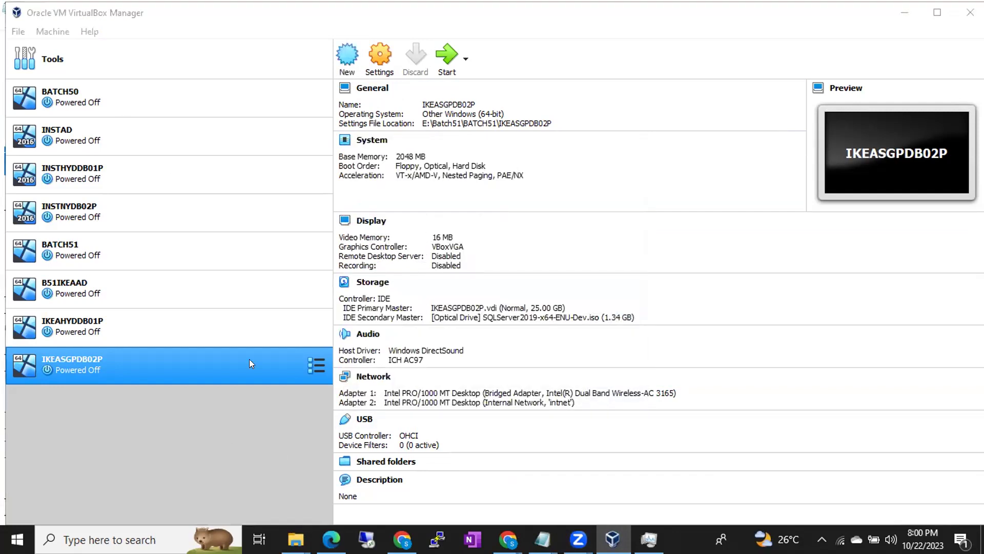
- Open This PC in File Explorer, check the free space on drives D: and E:, and minimize the window
key(super+e)
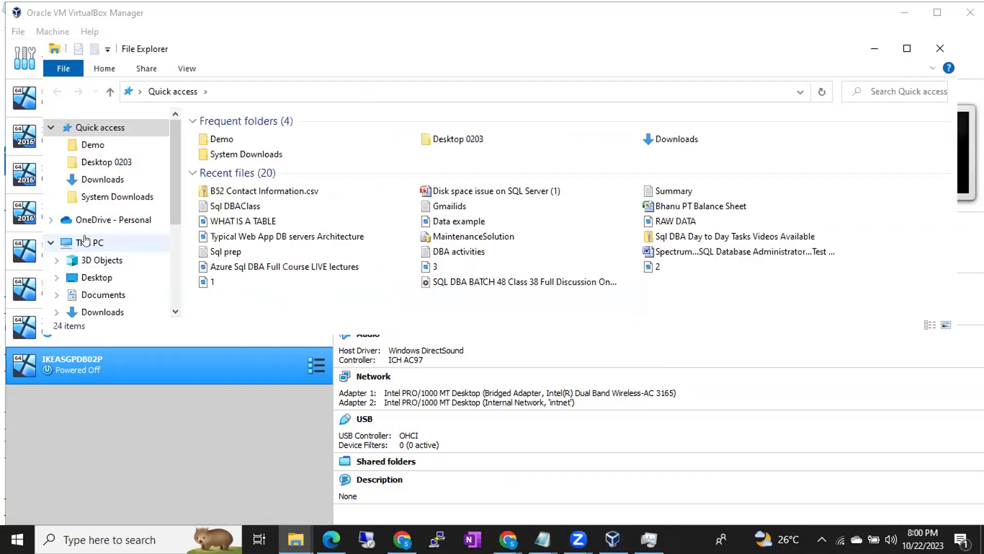
click(88, 243)
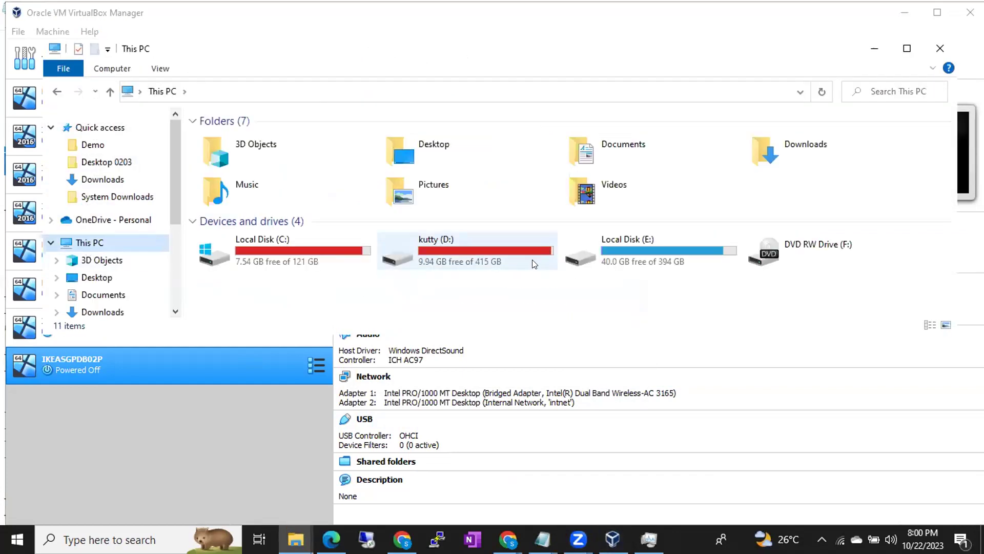
click(477, 255)
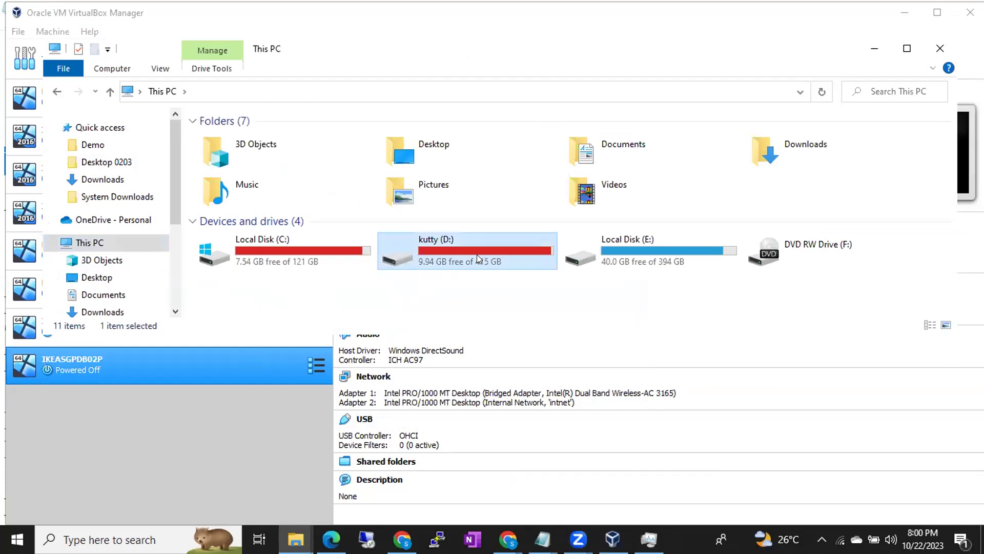
click(649, 244)
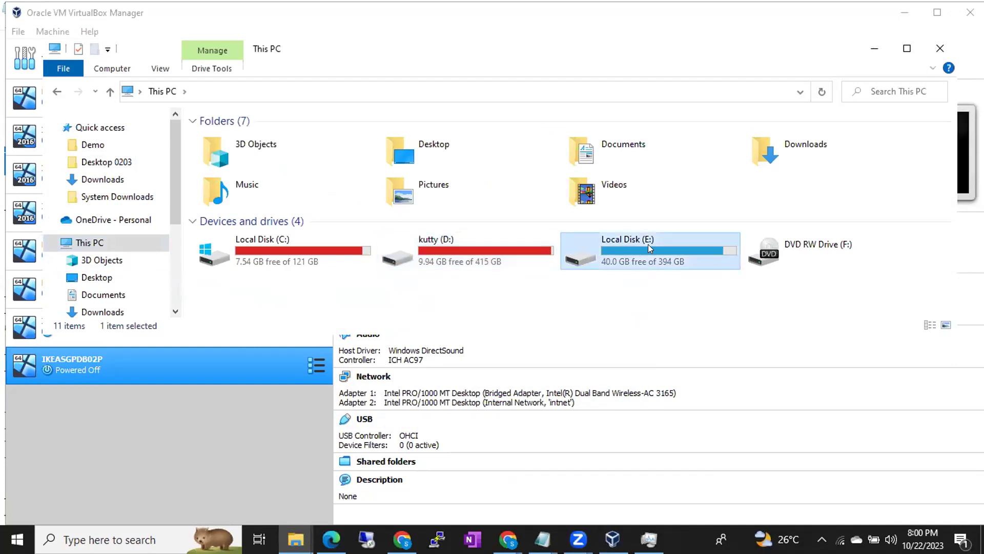
click(874, 49)
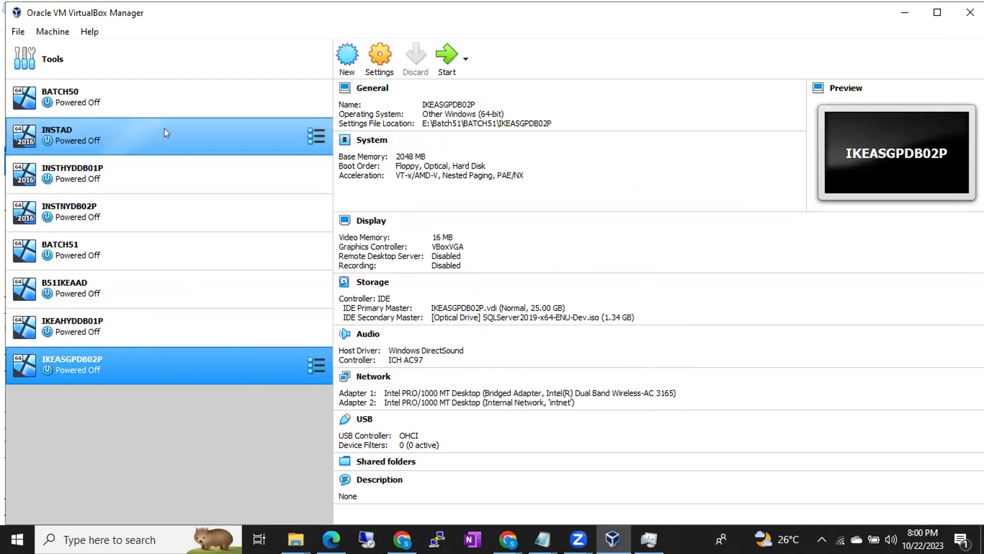
- Check the drive space once more, and remove the BATCH50 virtual machine from VirtualBox, deleting all its files
click(161, 108)
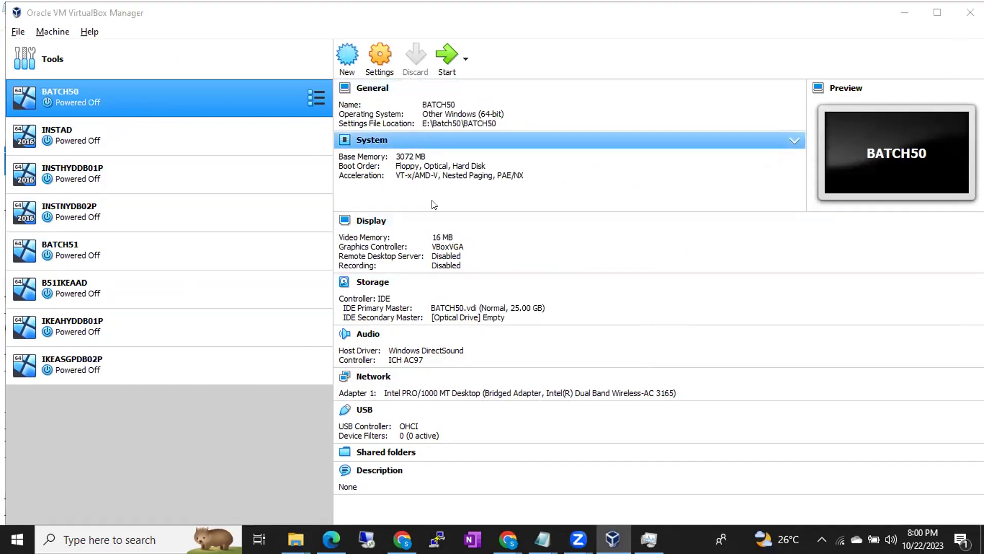
key(super+e)
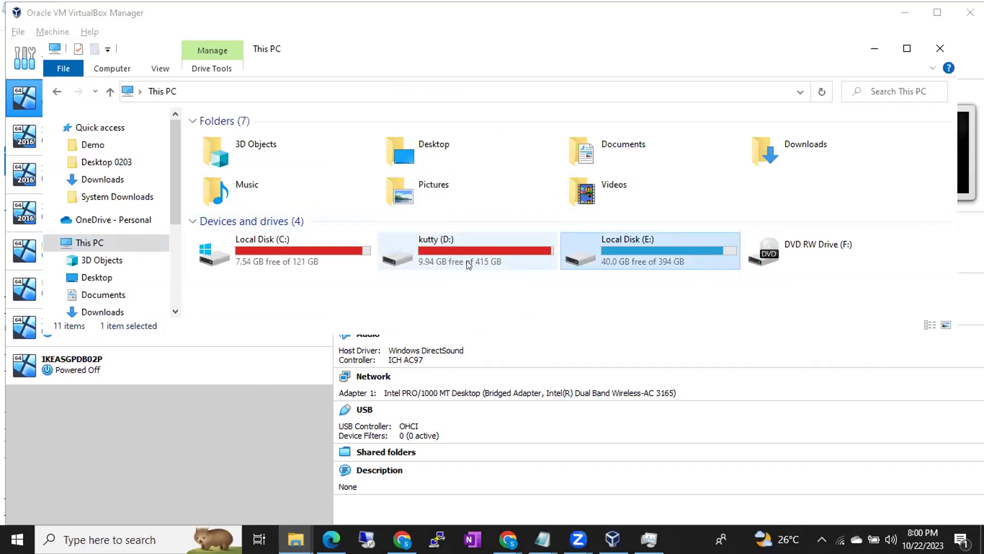
key(alt+Tab)
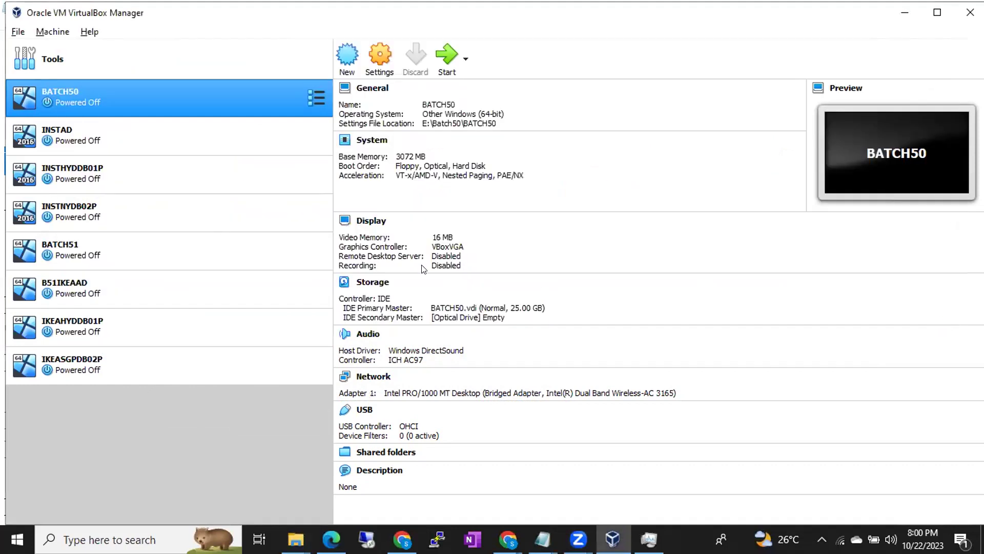
right_click(223, 95)
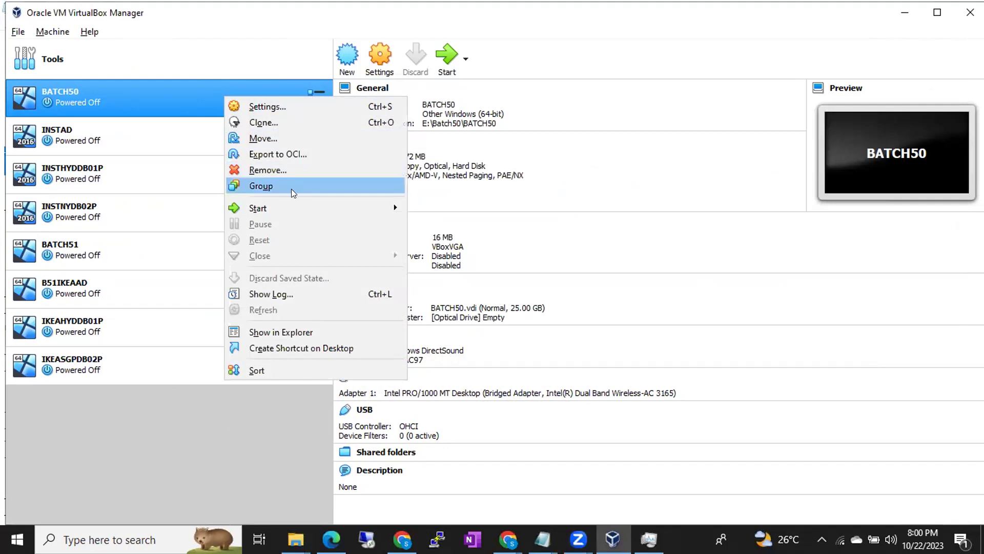
click(296, 170)
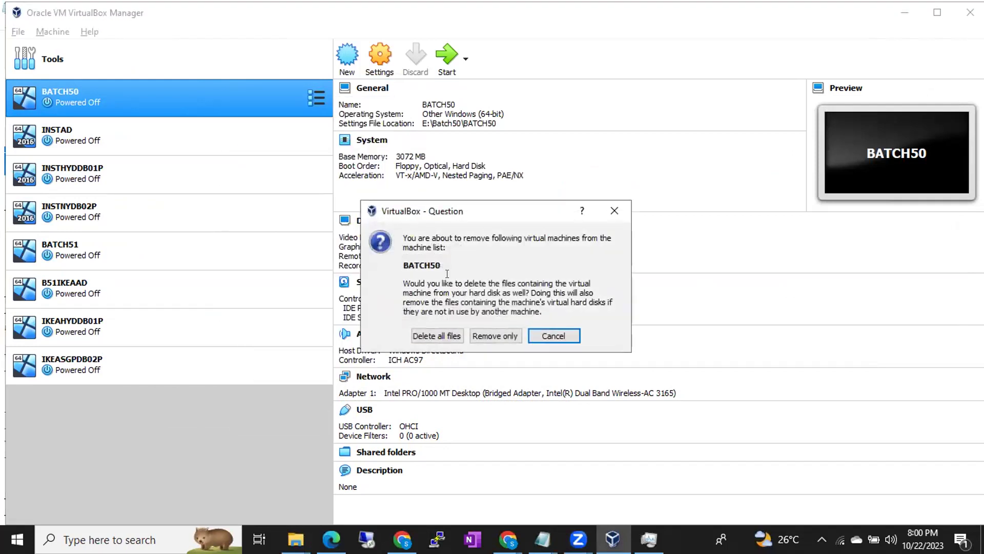
click(439, 335)
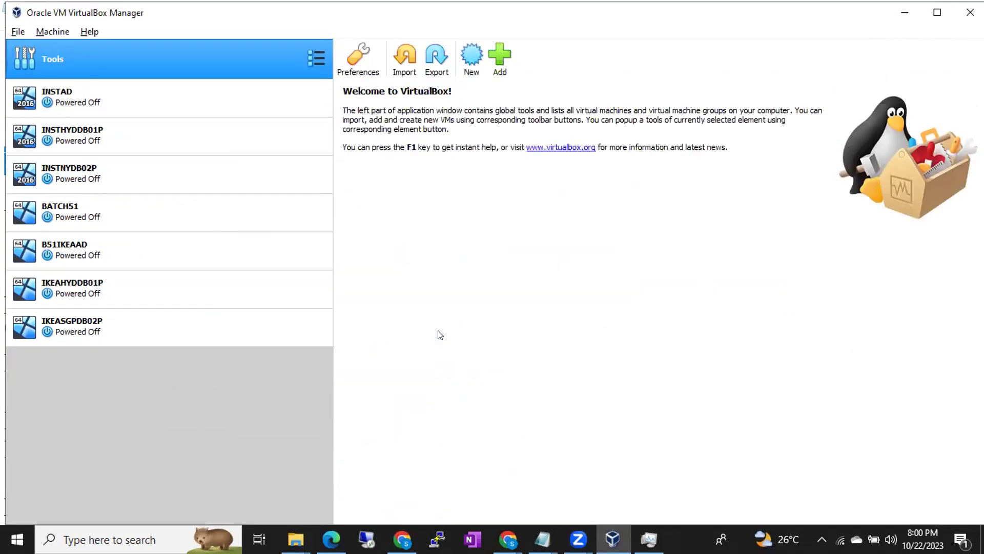
- Review the details of INSTAD, INSTHYDDB01P and INSTNYDB02P, and remove the INSTAD virtual machine with all its files
click(117, 95)
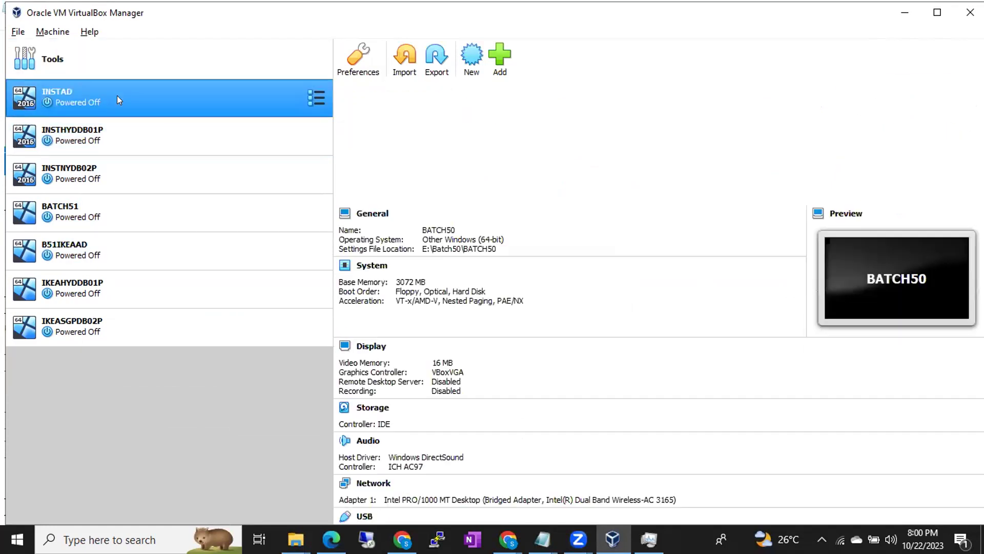
click(108, 140)
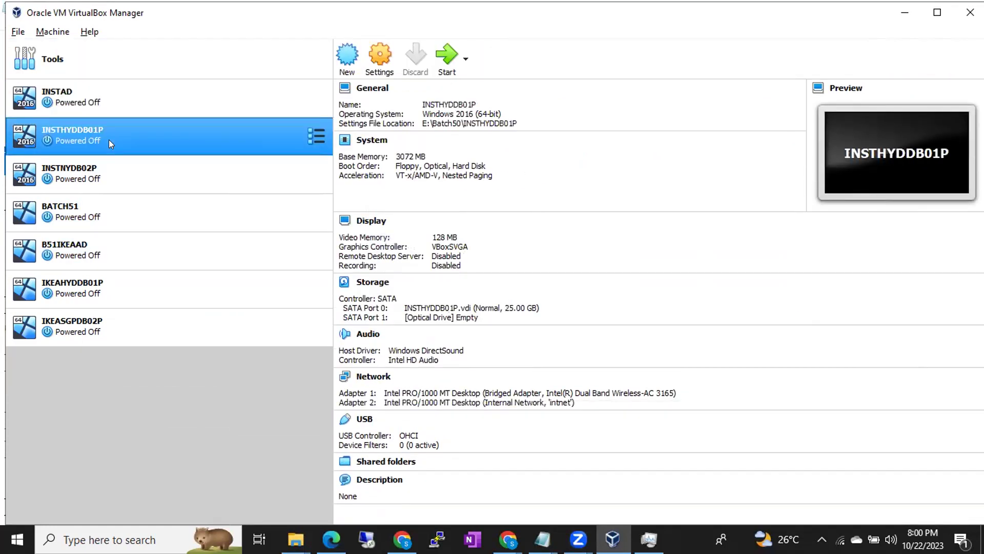
click(109, 175)
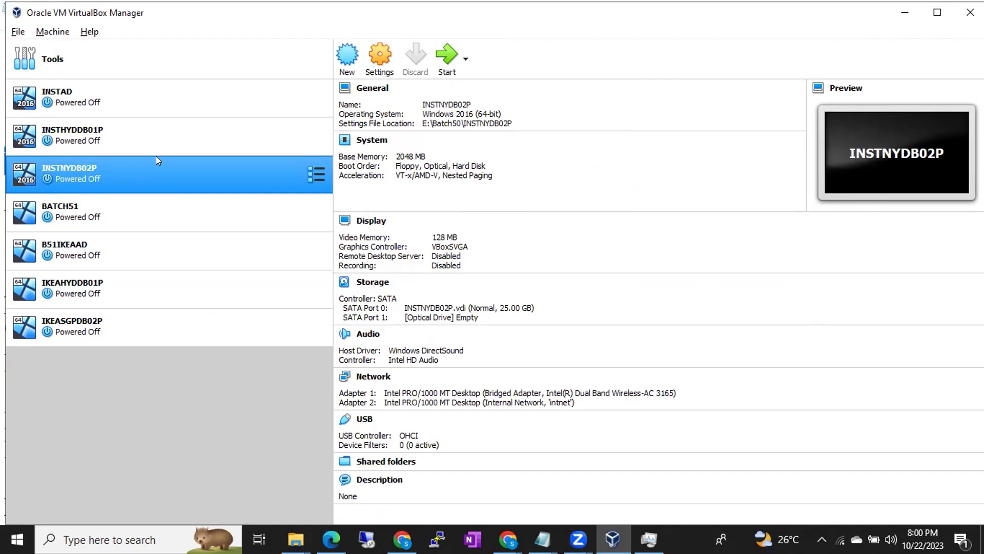
click(153, 134)
click(143, 107)
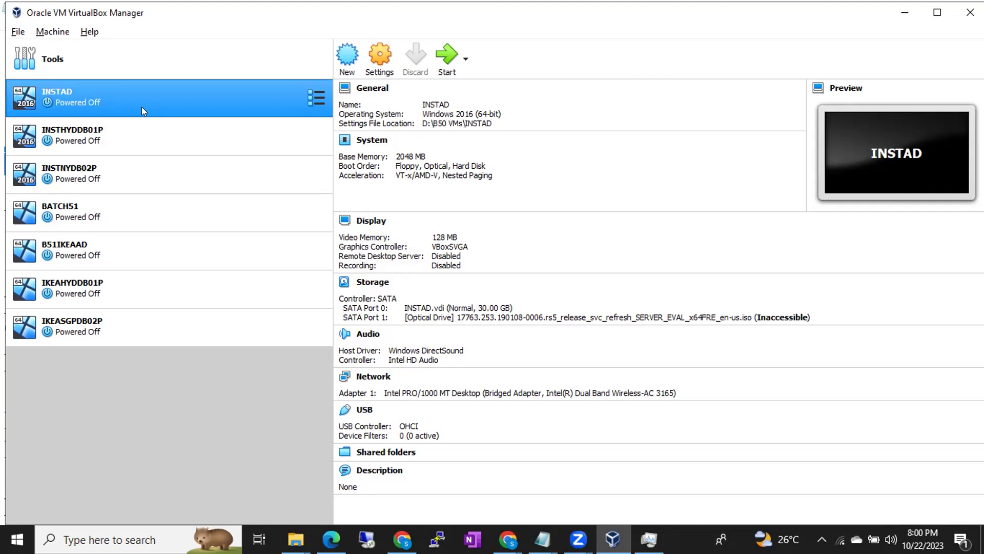
right_click(142, 107)
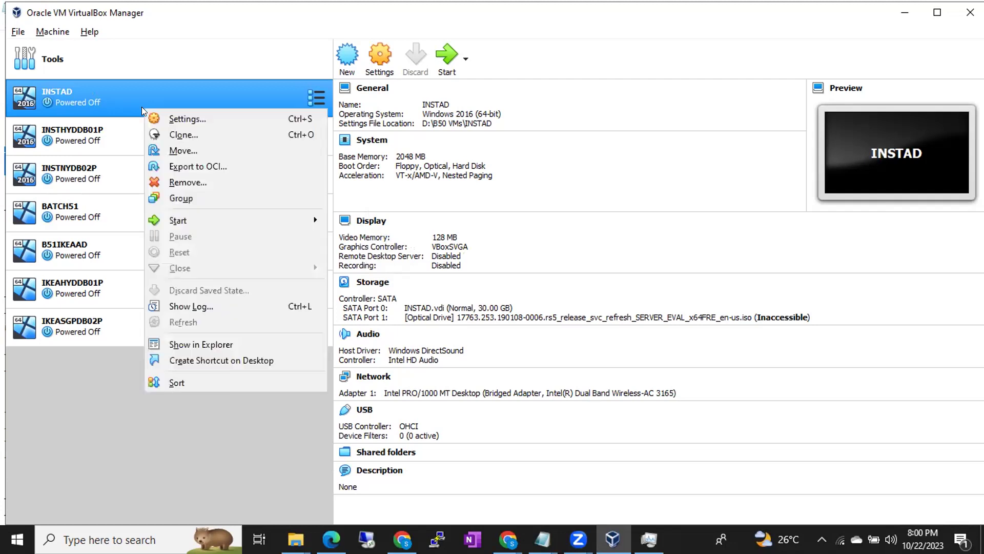
click(186, 180)
click(431, 334)
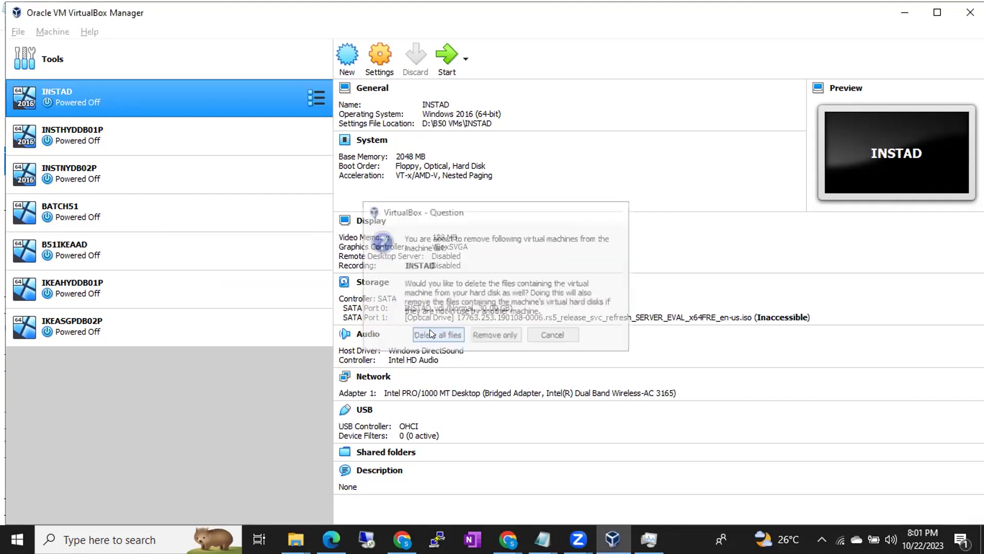
- Remove the INSTHYDDB01P virtual machine from the list, deleting all its files from the hard disk
click(185, 107)
right_click(188, 109)
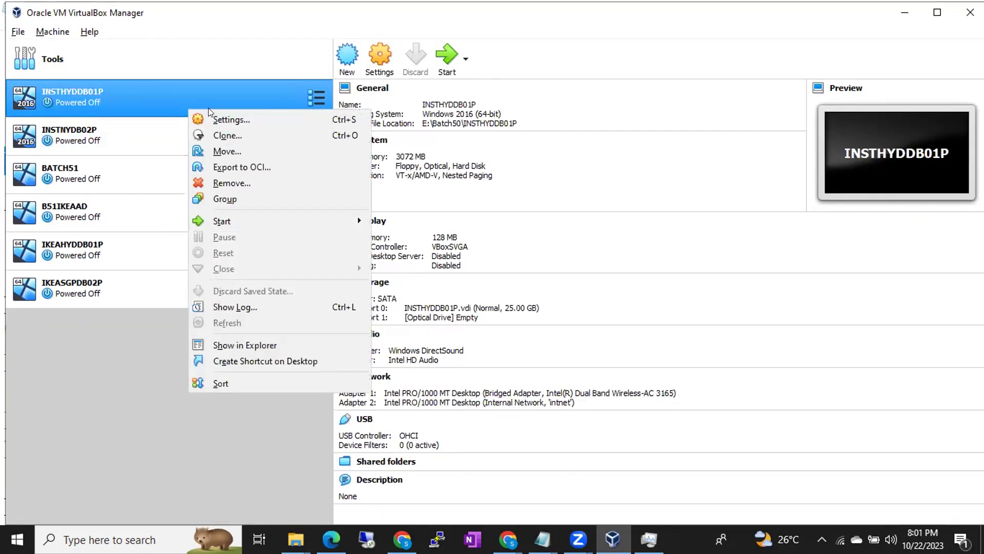
click(245, 180)
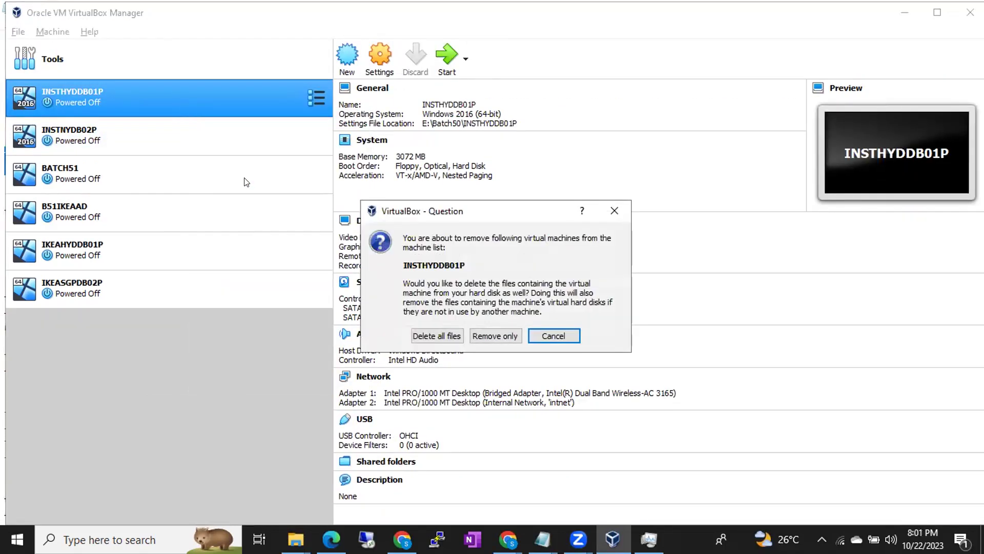
click(431, 336)
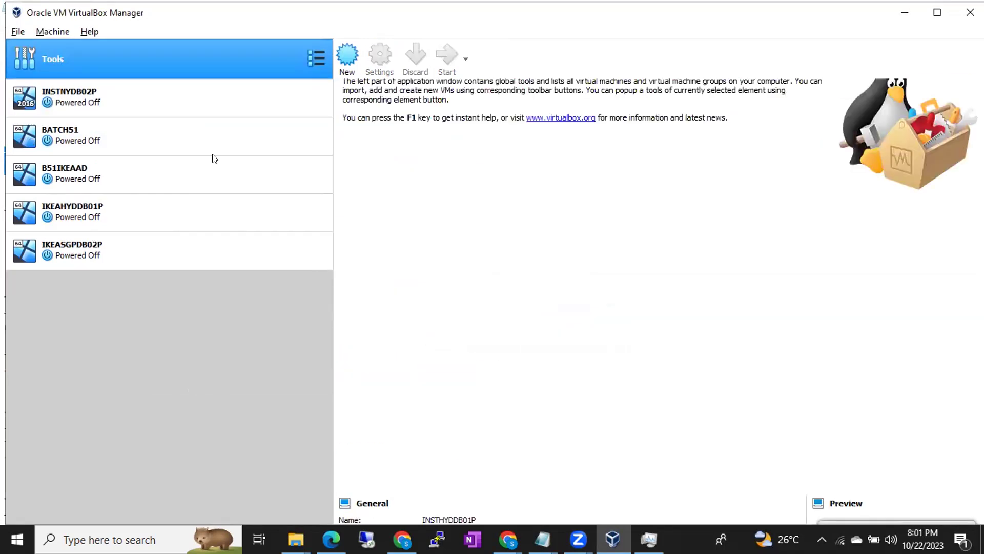
- Remove the INSTNYDB02P virtual machine from the list, deleting all its files from the hard disk
click(168, 104)
right_click(168, 104)
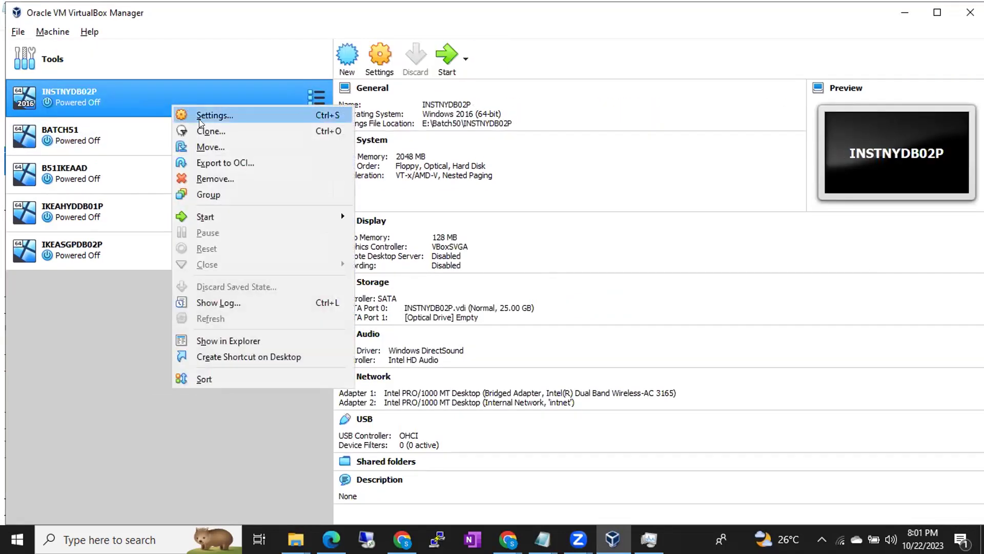
click(219, 179)
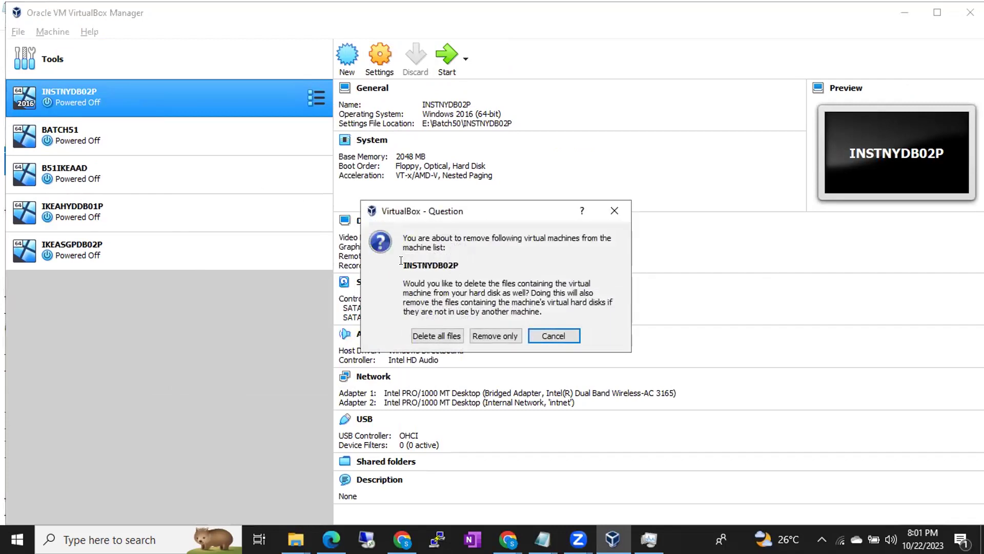
click(430, 335)
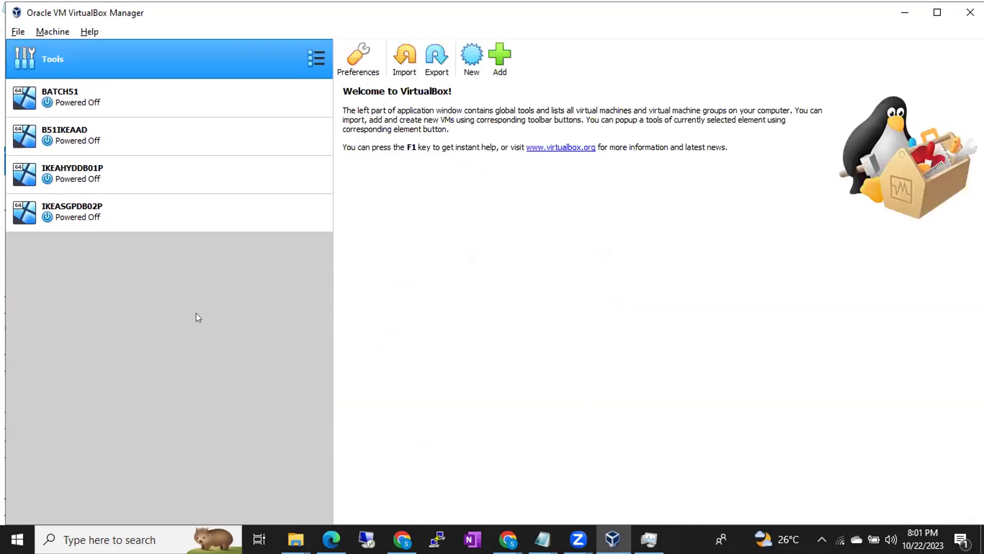
- Open This PC in File Explorer, refresh it, check the free space on drives D: and E:, and minimize the window
key(super+e)
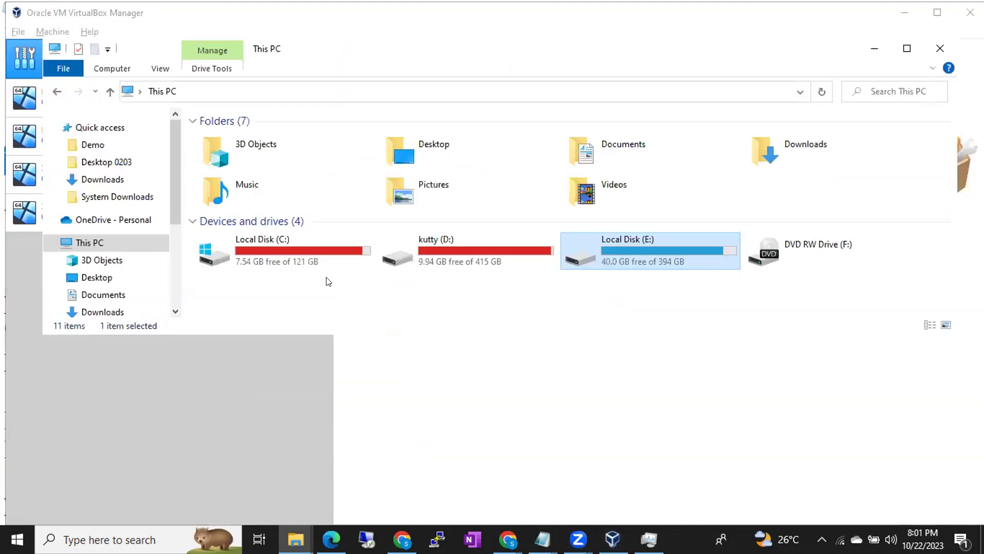
click(822, 92)
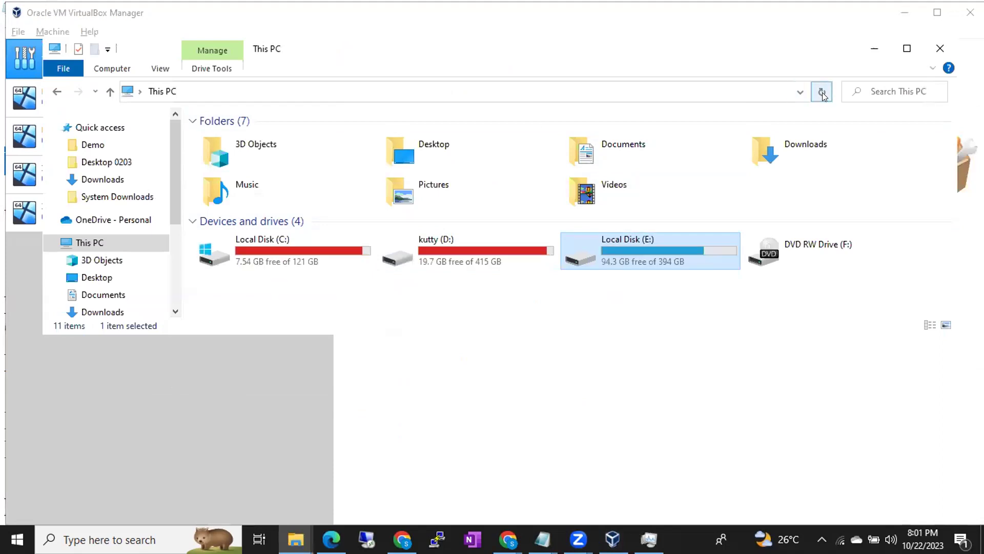
click(513, 262)
click(639, 262)
click(885, 50)
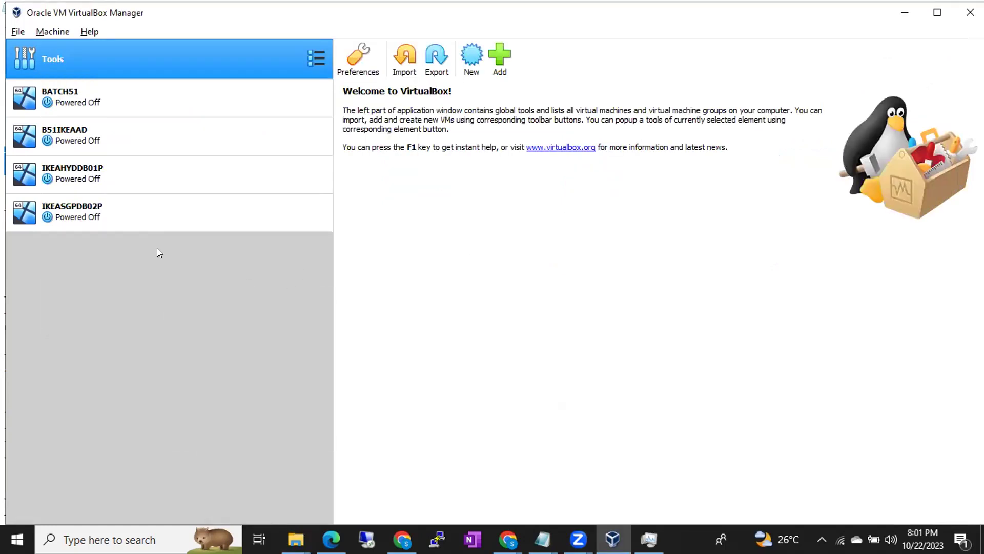
- Start creating a new virtual machine and name it BATCH52
click(468, 55)
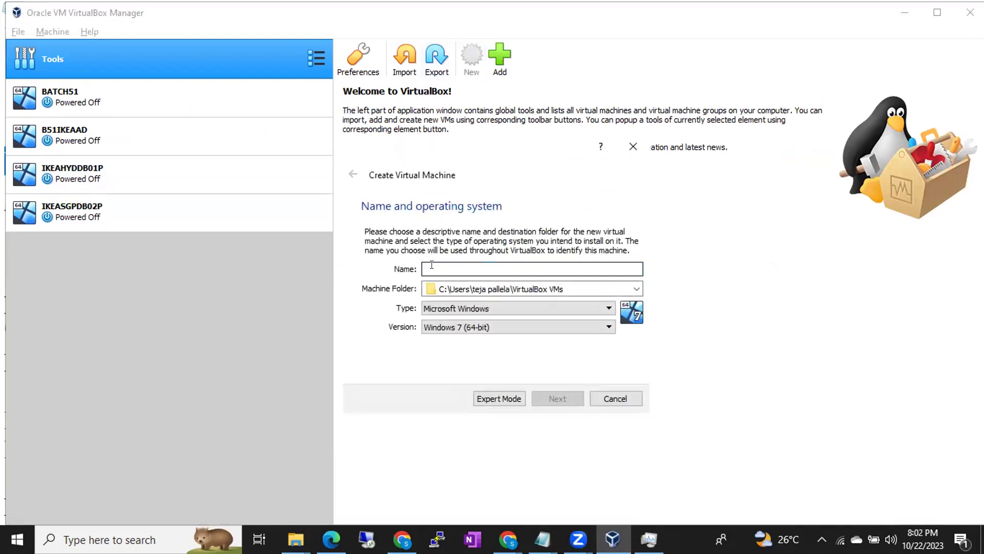
text(BATCH52)
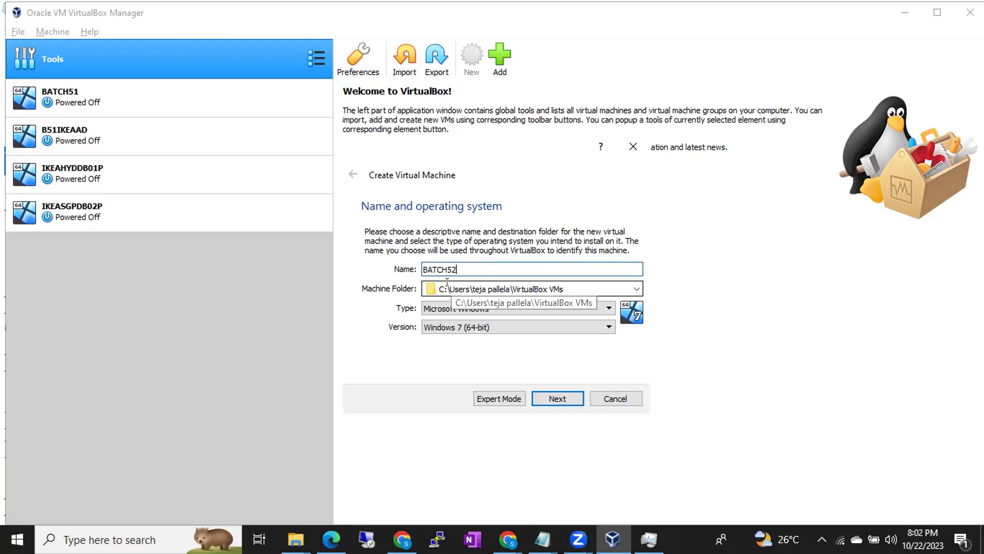
- Switch to File Explorer, create a new folder named Batch52VM on Local Disk (E:) and open it
click(294, 536)
click(667, 482)
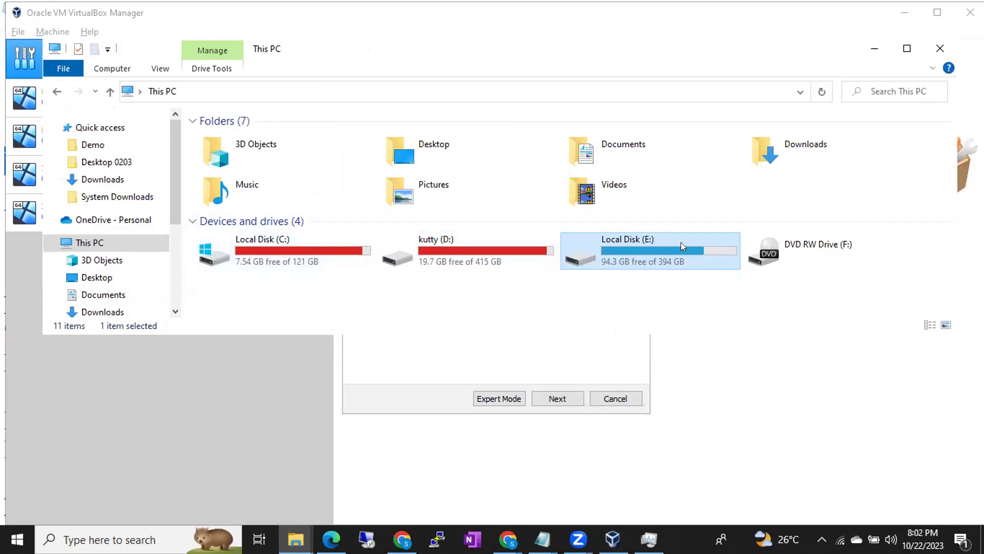
double_click(646, 246)
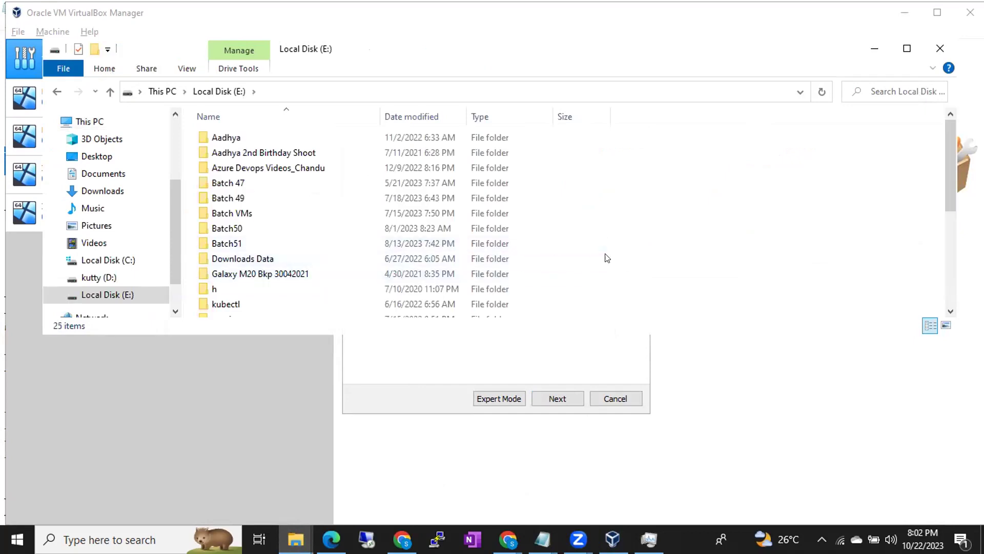
scroll(607, 258, down, 1)
scroll(607, 258, up, 1)
key(ctrl+shift+n)
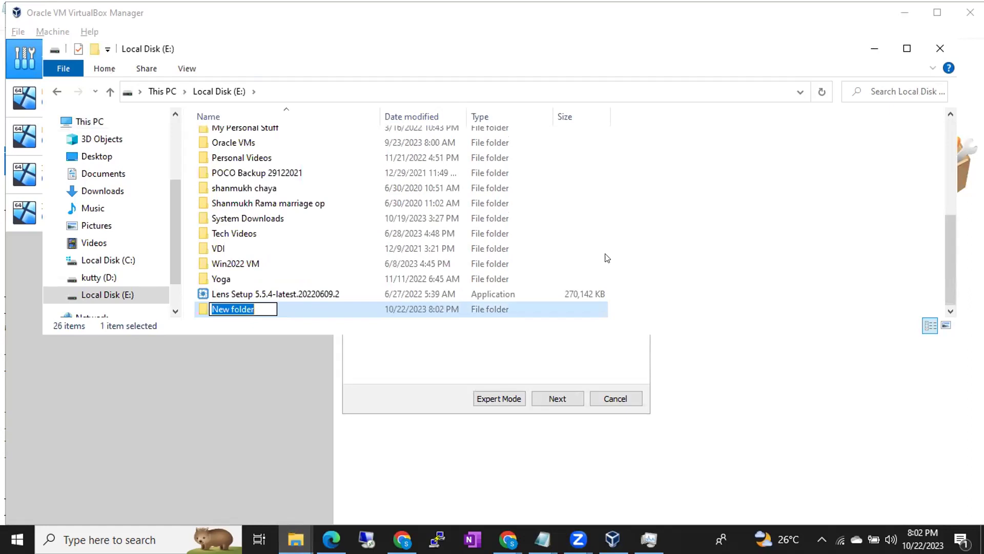
text(B)
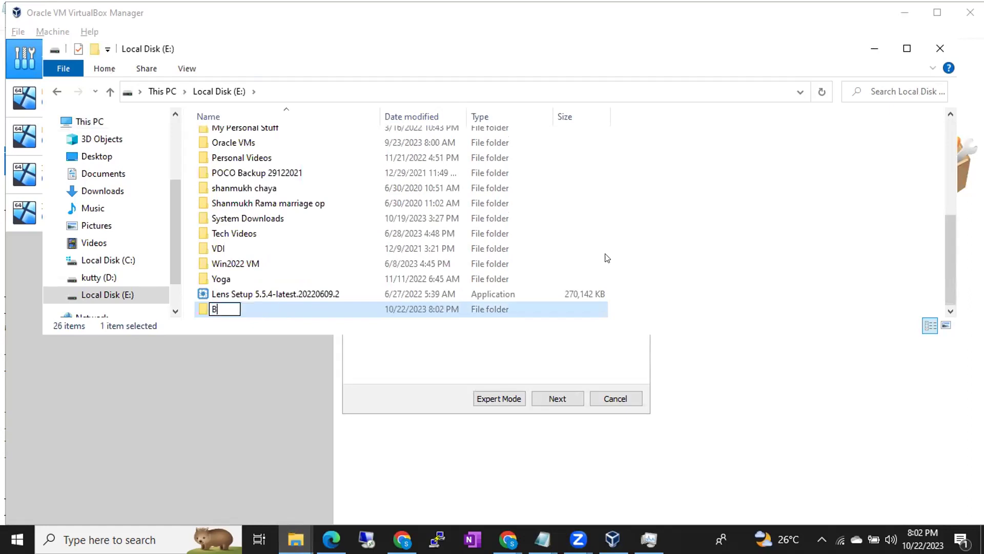
text(atch52VM)
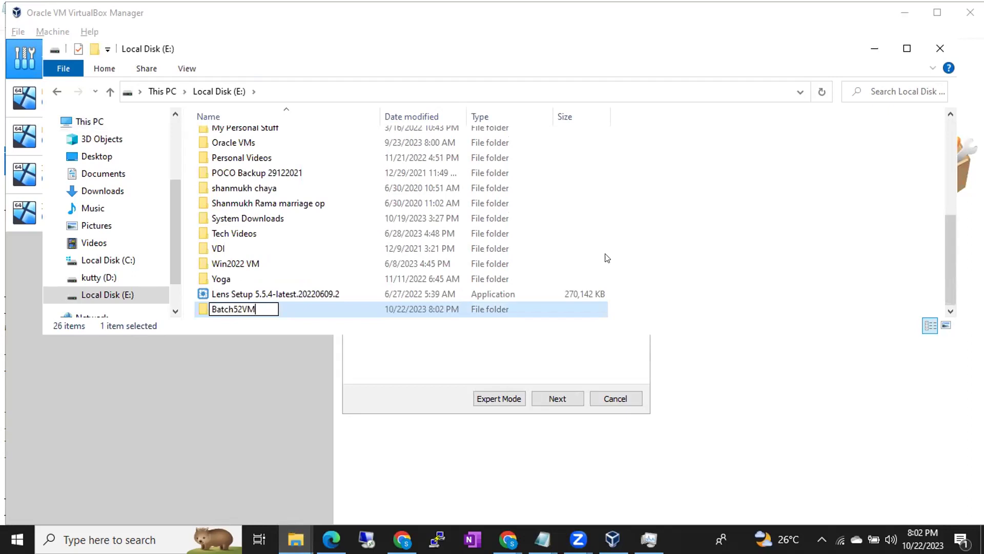
key(Return)
key(Return)
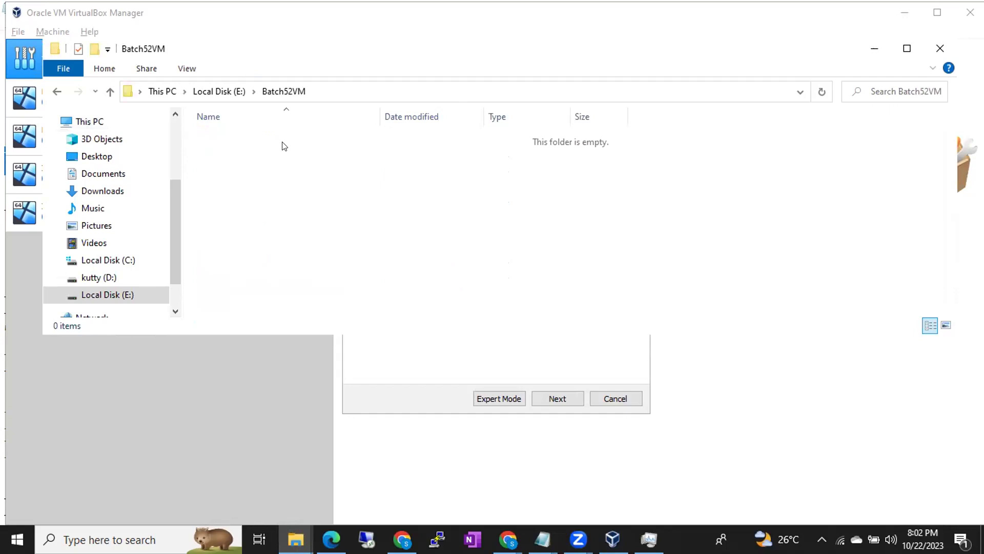
- Return to the Create Virtual Machine wizard in VirtualBox and open the folder chooser for BATCH52's machine folder
click(410, 375)
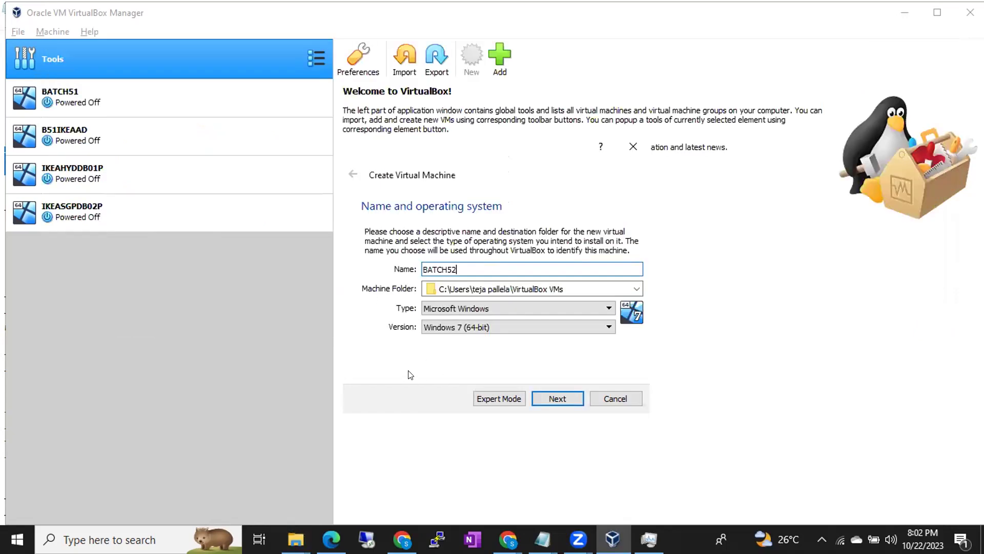
click(563, 286)
drag(563, 286, 429, 293)
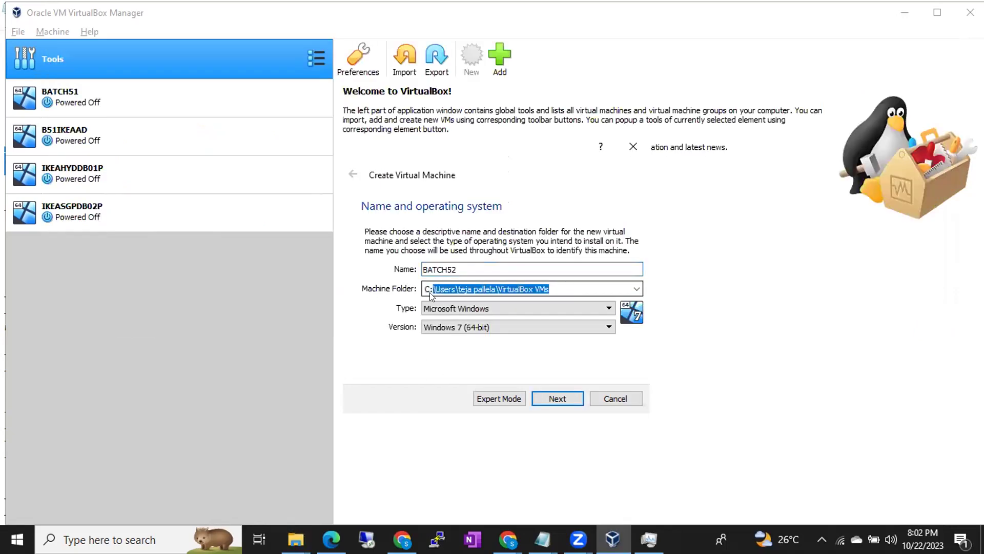
click(552, 285)
click(637, 290)
click(554, 314)
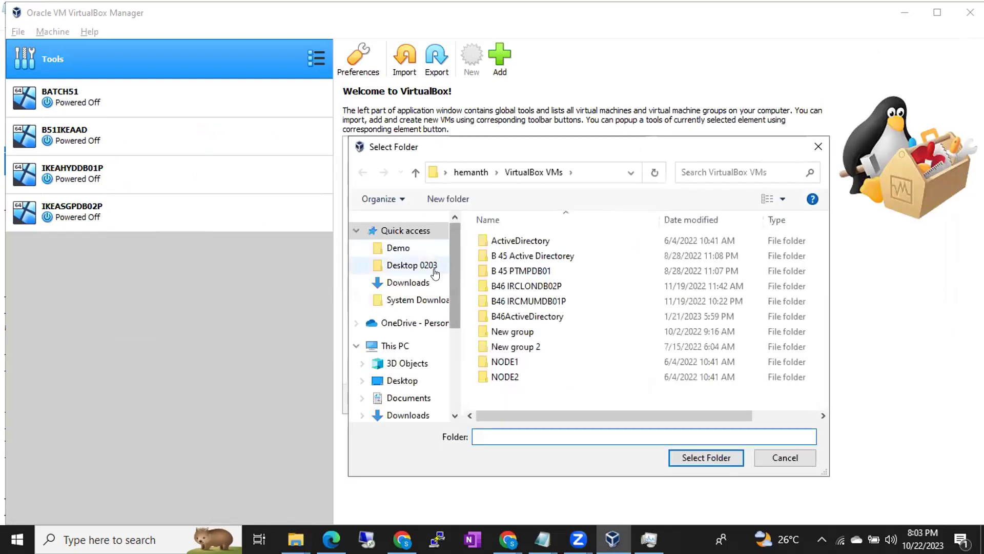
- Choose the Batch52VM folder on Local Disk (E:) as BATCH52's machine folder
scroll(415, 362, down, 3)
click(395, 398)
click(589, 359)
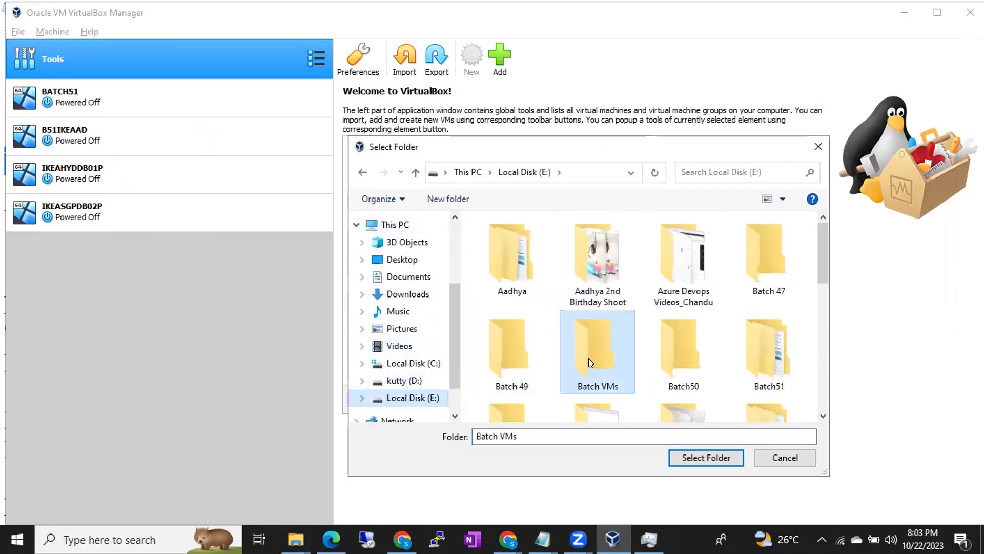
scroll(589, 359, down, 3)
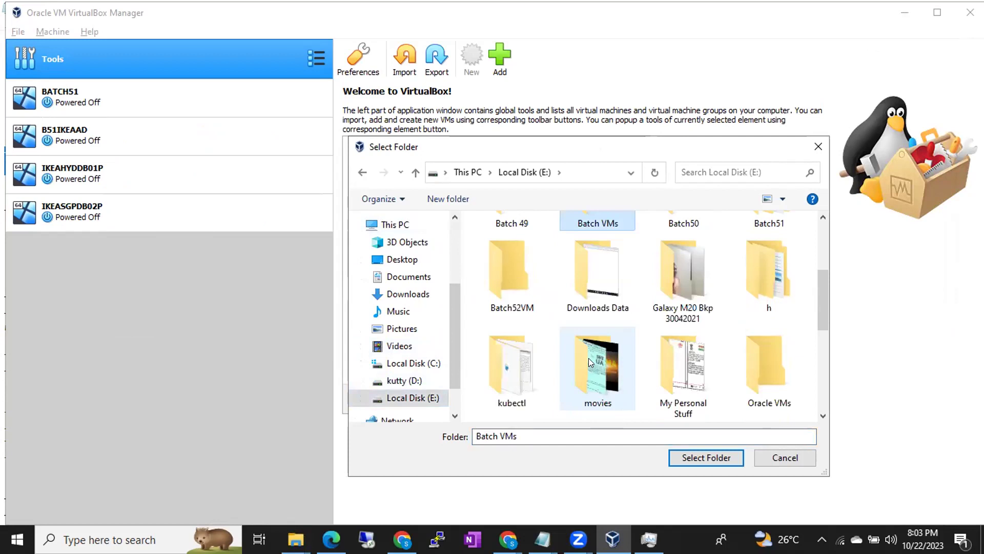
scroll(588, 358, down, 3)
click(589, 358)
scroll(589, 358, up, 5)
double_click(507, 344)
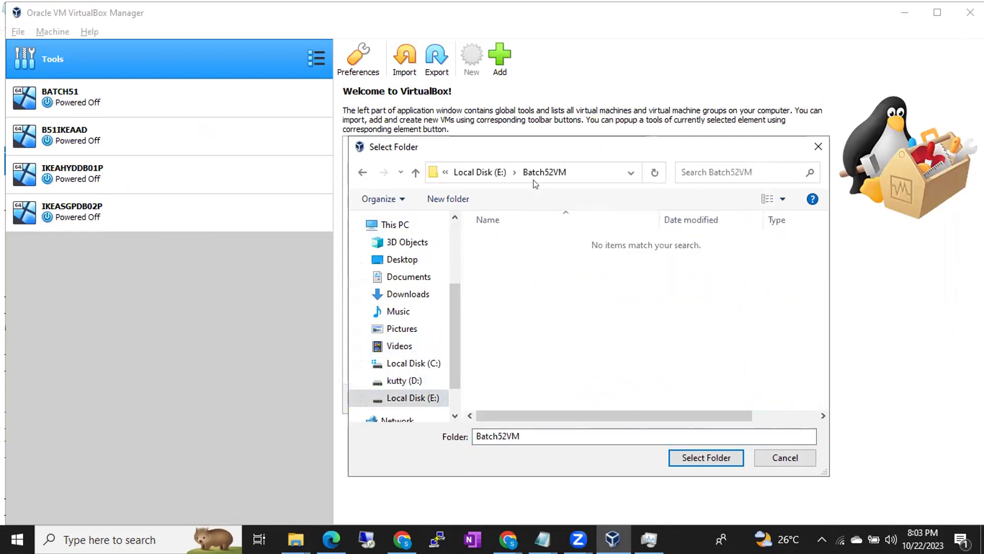
click(487, 172)
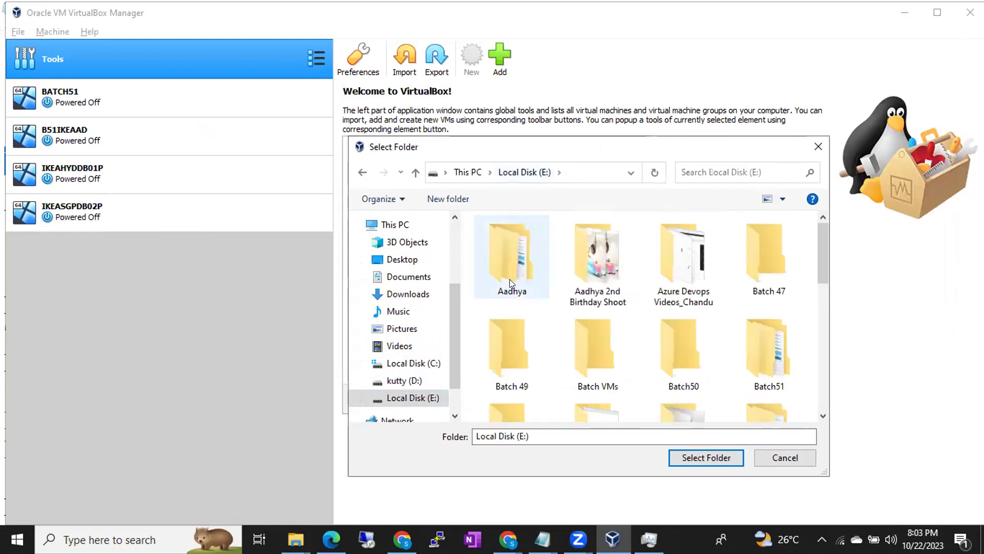
scroll(509, 352, down, 1)
click(509, 355)
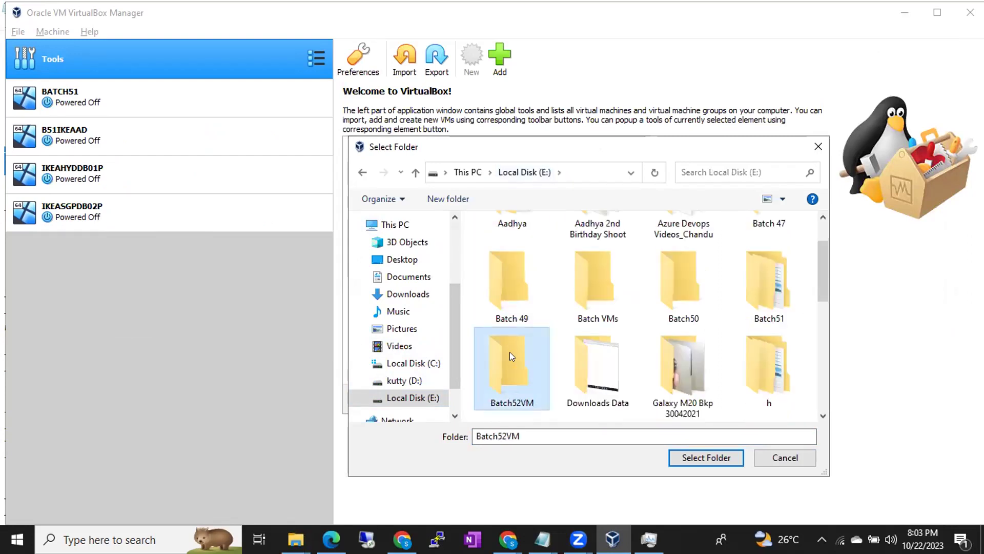
click(692, 461)
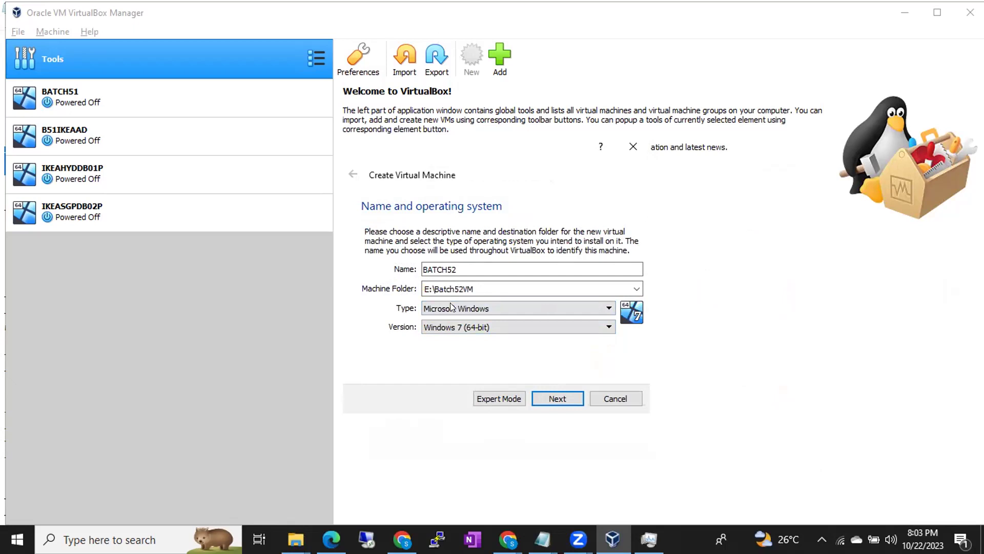
- Set BATCH52's version to Other Windows (64-bit) and continue to the memory size page
click(608, 327)
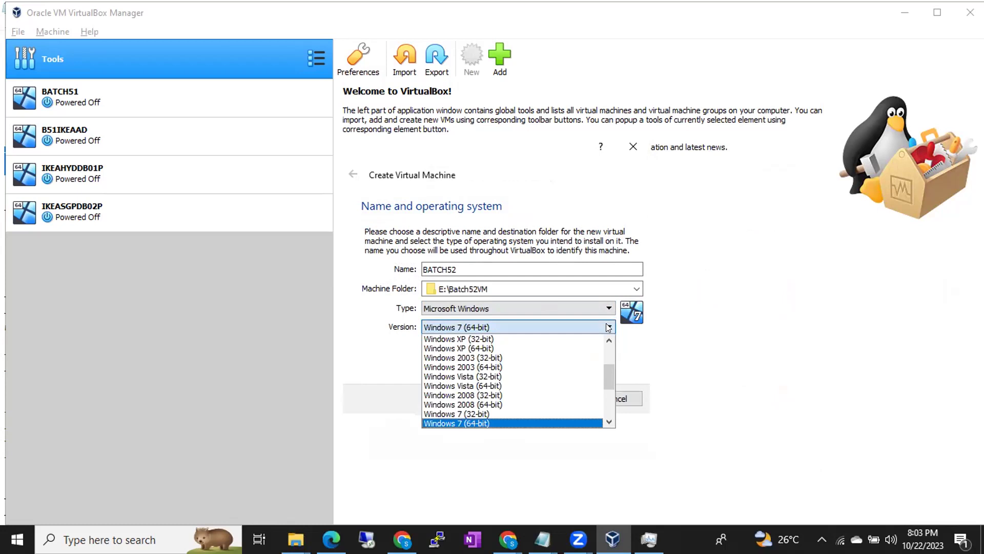
scroll(591, 381, down, 3)
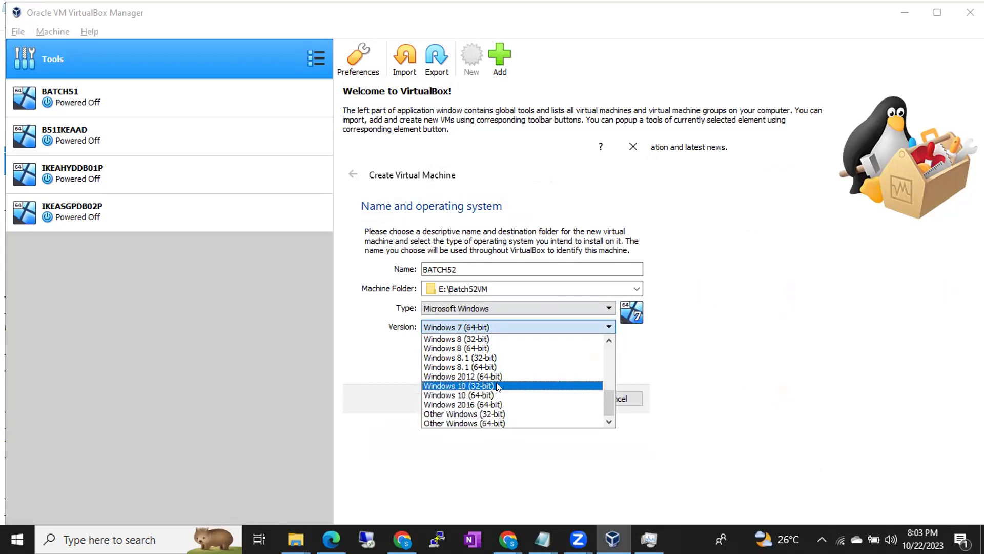
scroll(497, 387, up, 2)
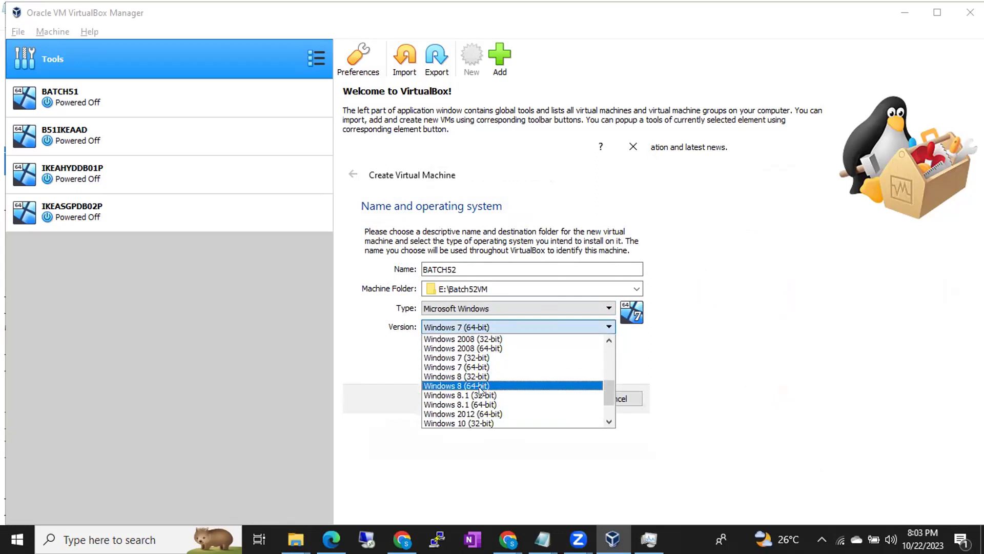
scroll(490, 410, down, 2)
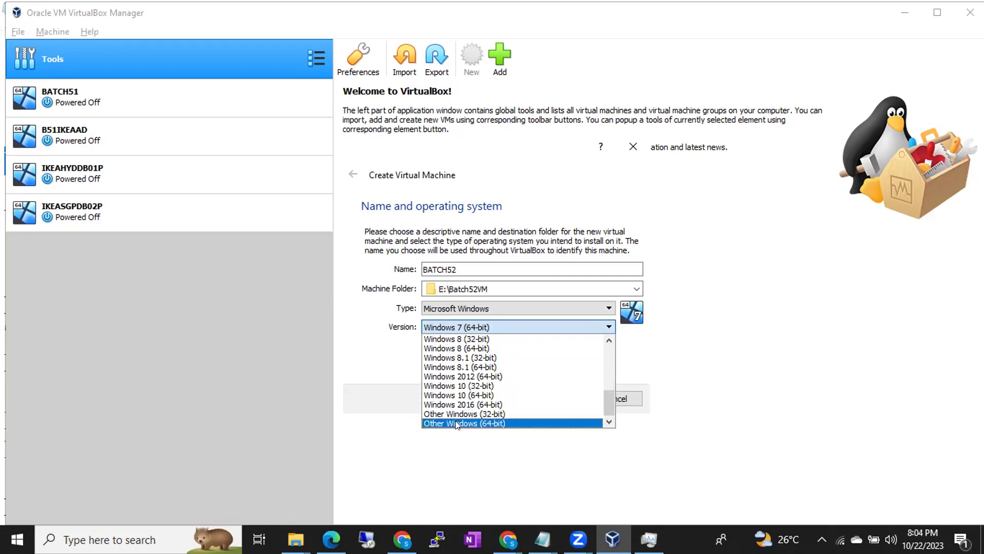
click(485, 422)
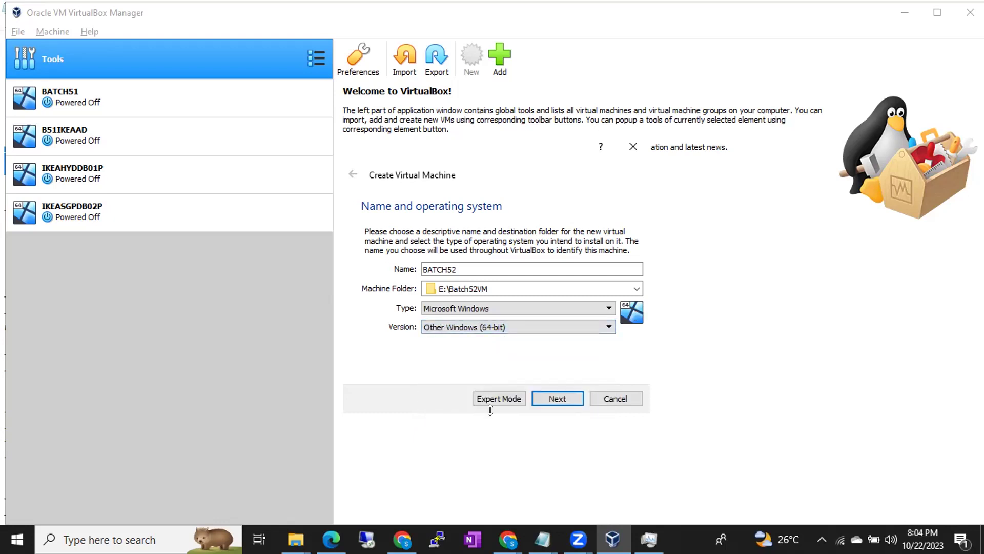
click(536, 399)
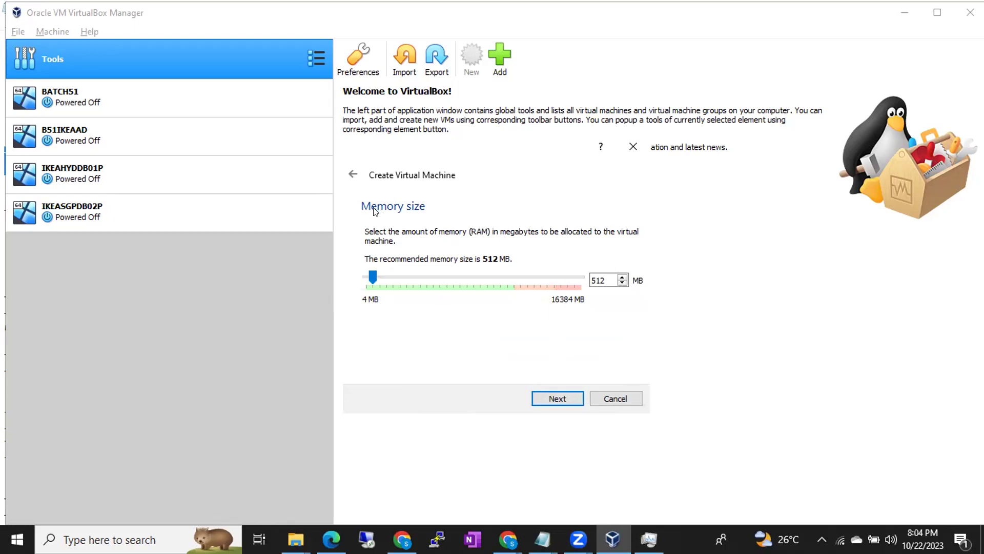
- Switch to the untitled Notepad notes and add the line "8bits-1Byte" below the Limitations section
drag(605, 277, 558, 282)
text(3)
click(543, 539)
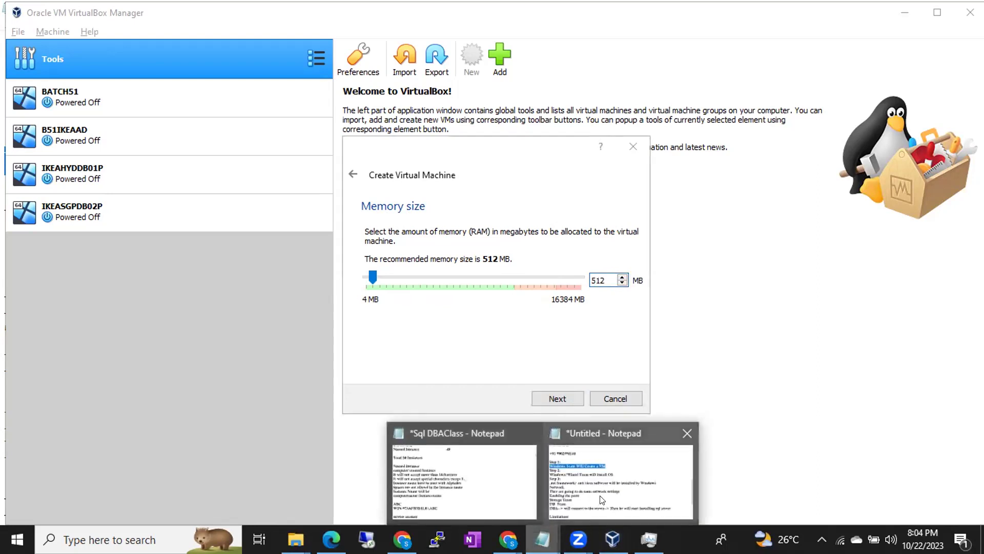
click(603, 499)
click(460, 409)
scroll(461, 409, down, 3)
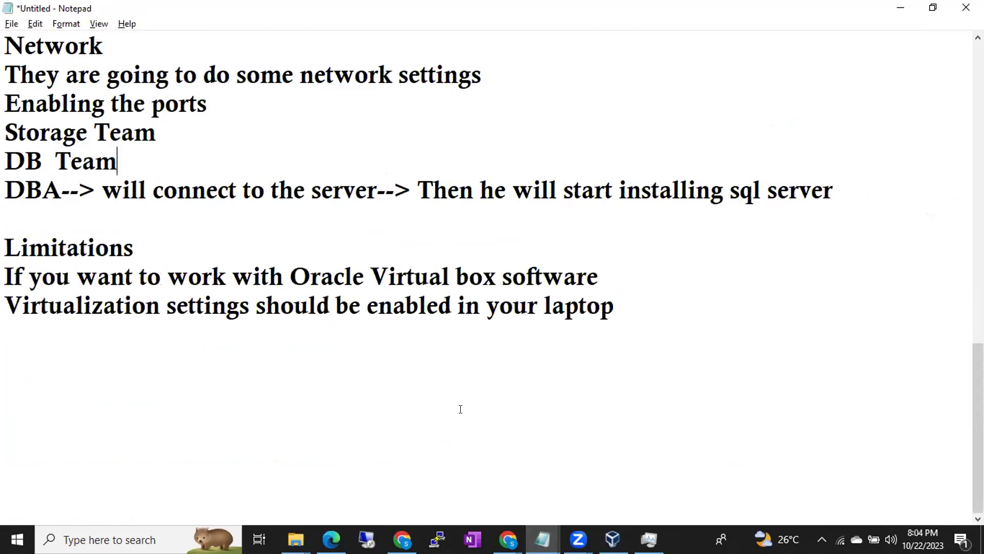
click(648, 333)
key(Return)
key(Return)
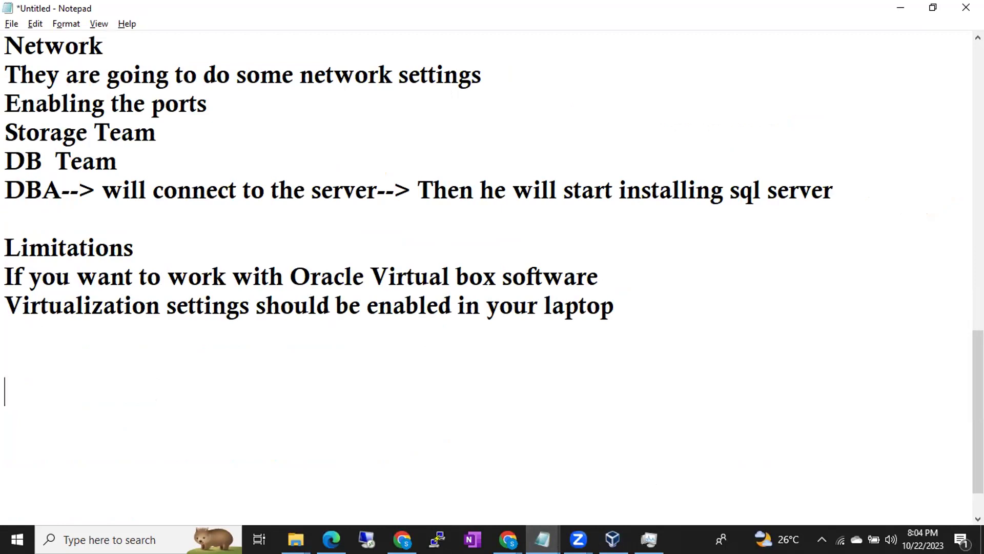
text(8bits)
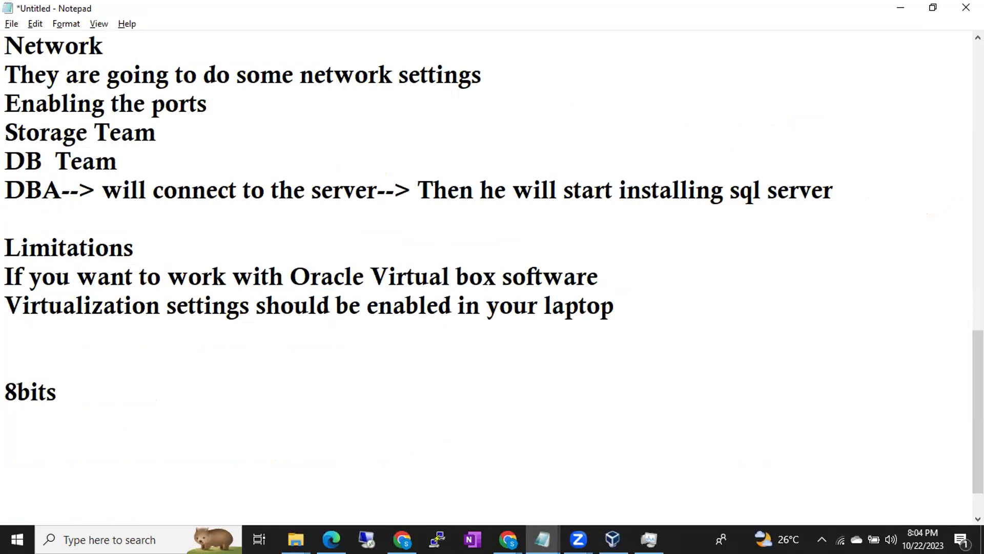
text(-1Byte)
key(Return)
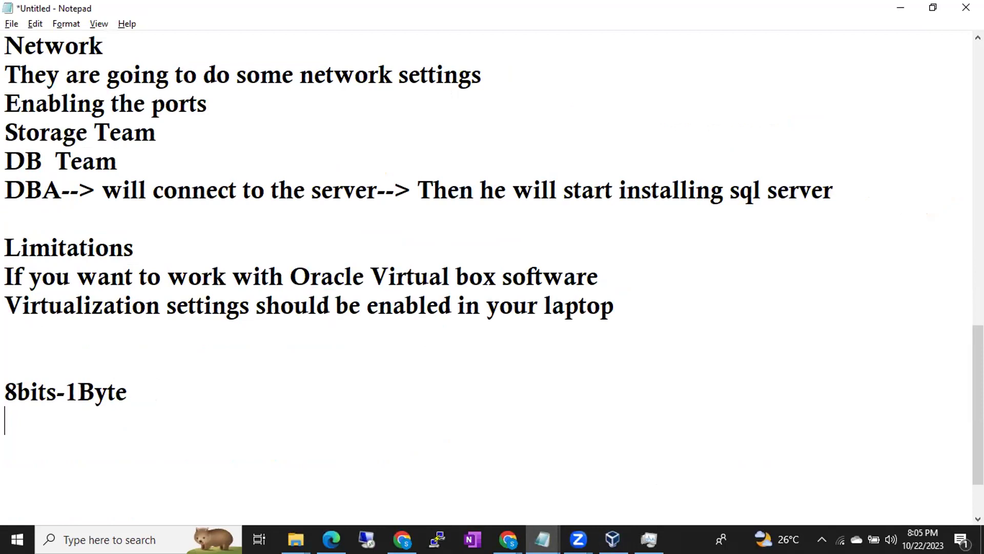
- Add the unit conversion lines "1024Bytes- 1KB", "1024KB- 1MB" and "1024MB- 1Gb" to the notes
text(102)
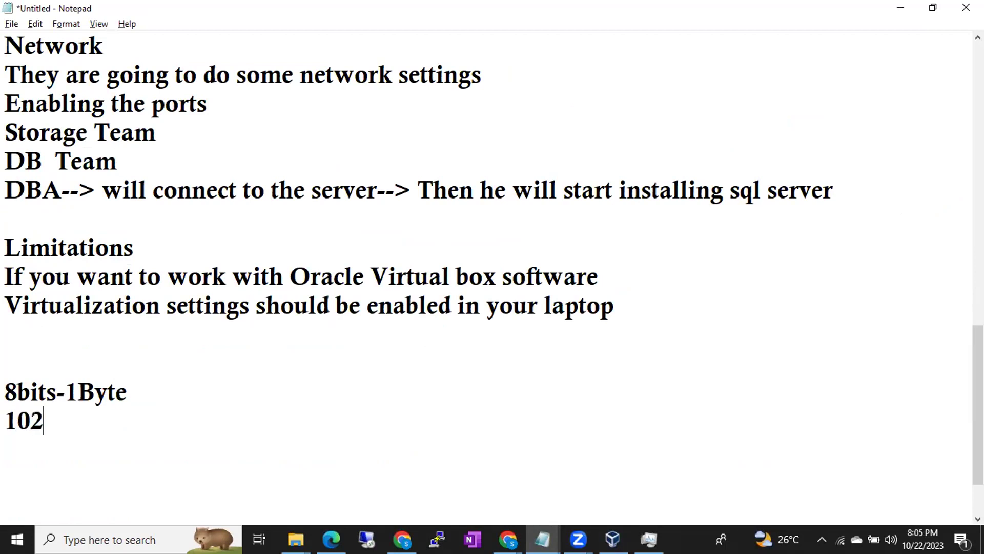
text(4By)
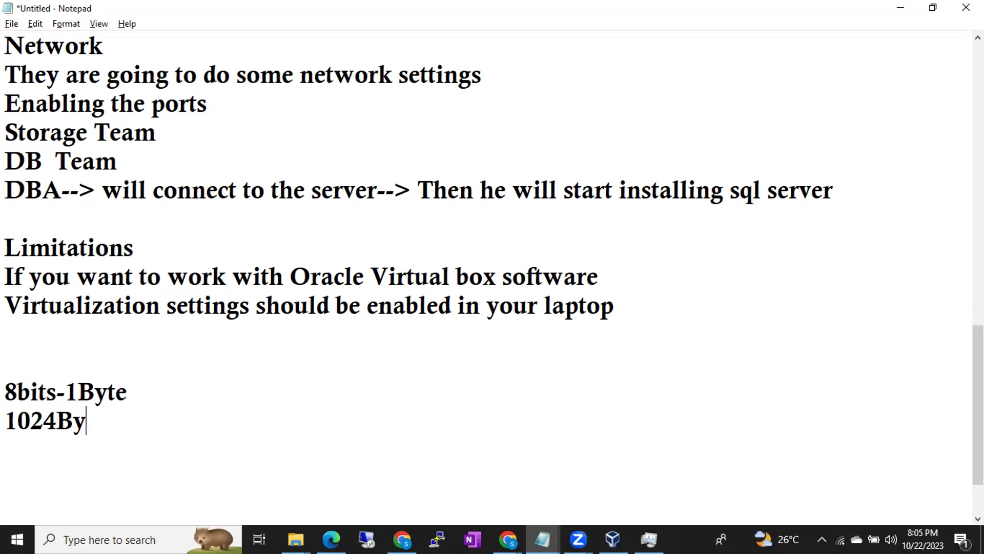
text(tes- 1KB)
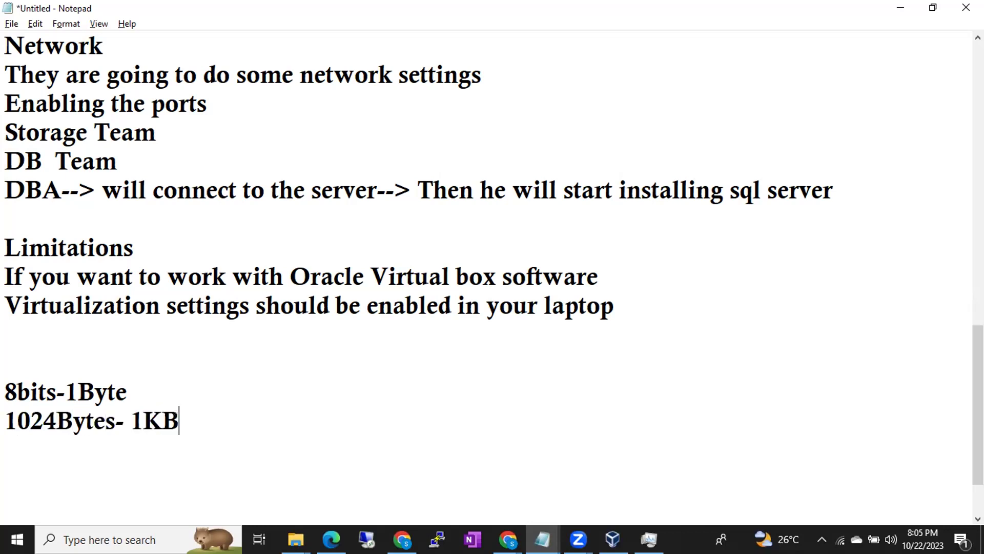
key(Return)
text(102)
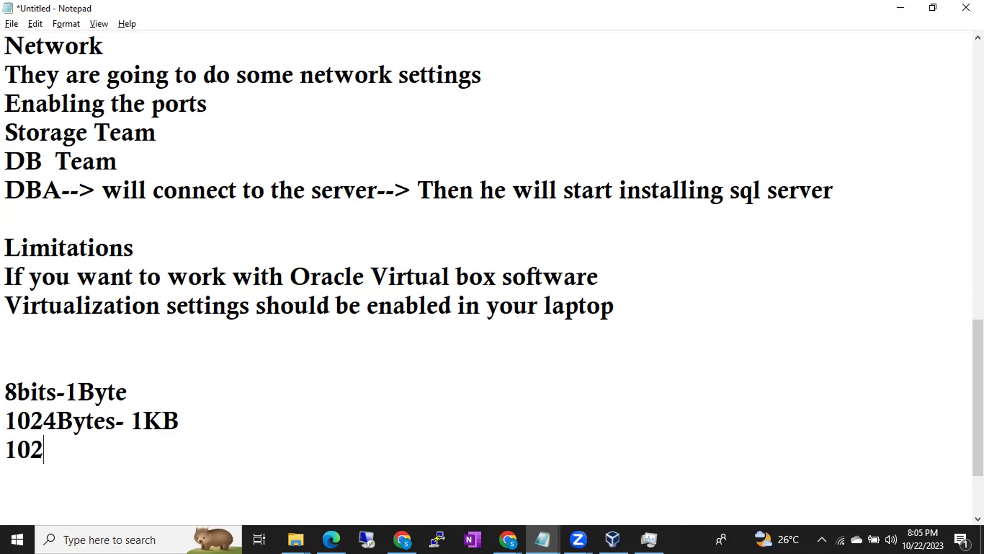
text(4KB-)
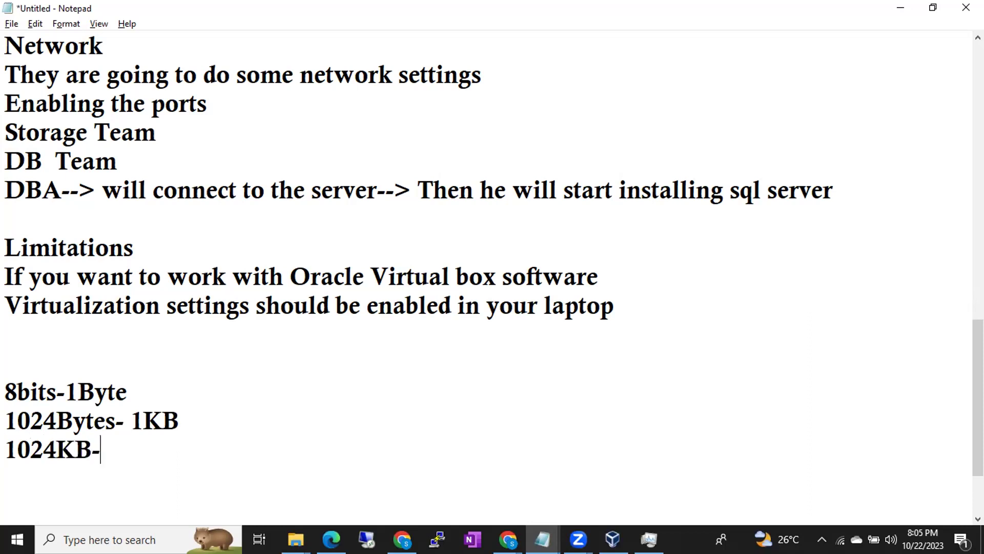
text( 1MB)
key(Return)
text(1024)
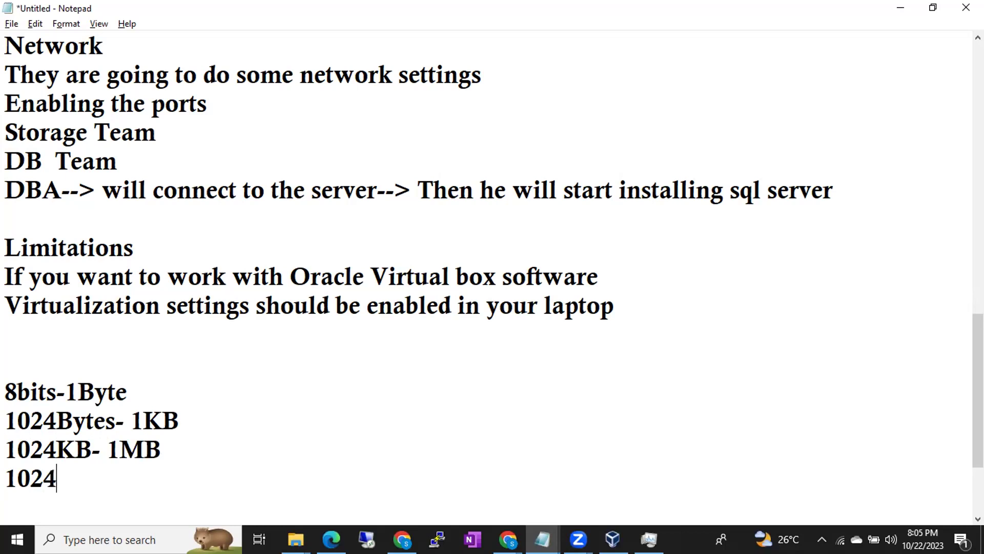
text(MB- 1Gb)
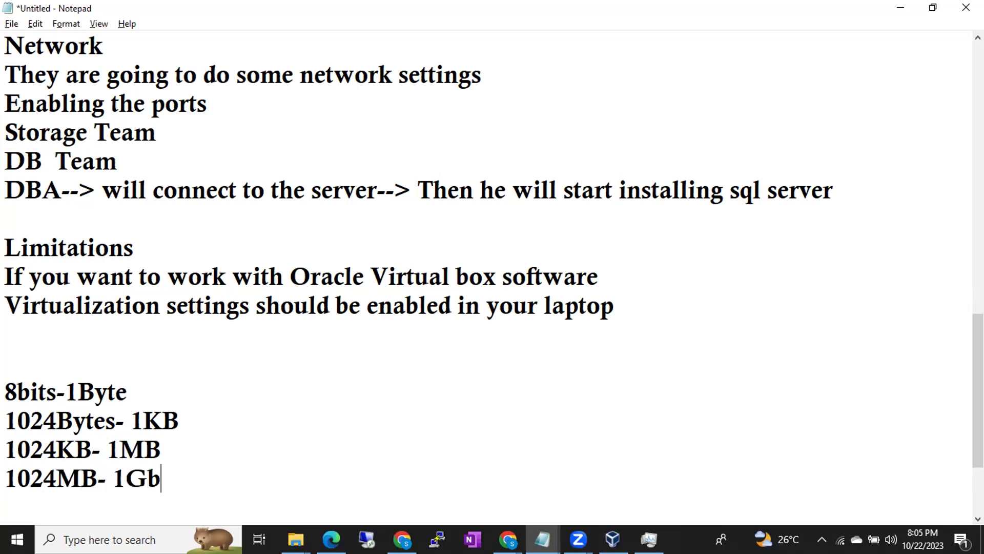
- Continue the unit conversions with the lines "1024GB-1TB" and "1024TB- 1PB"
key(Return)
text(1024)
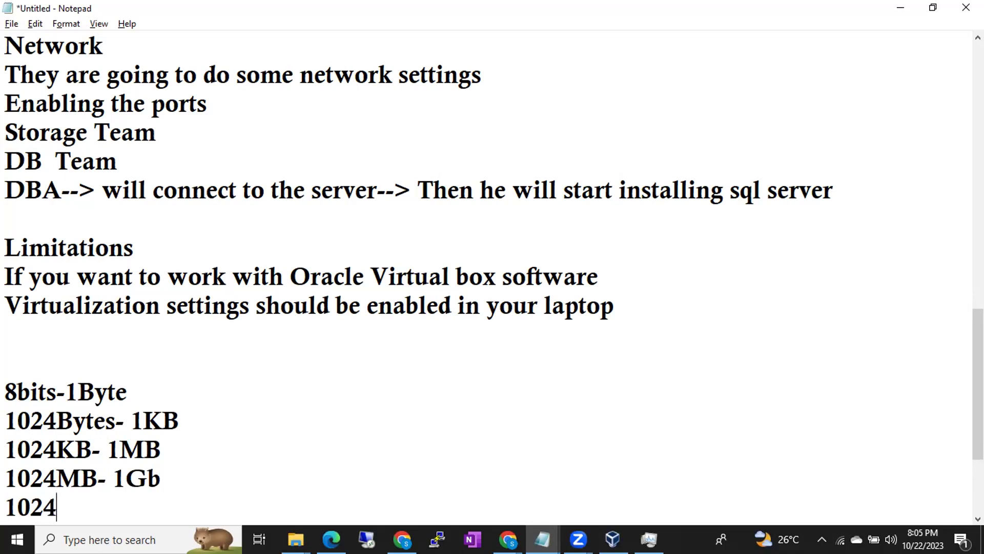
text(GB-1)
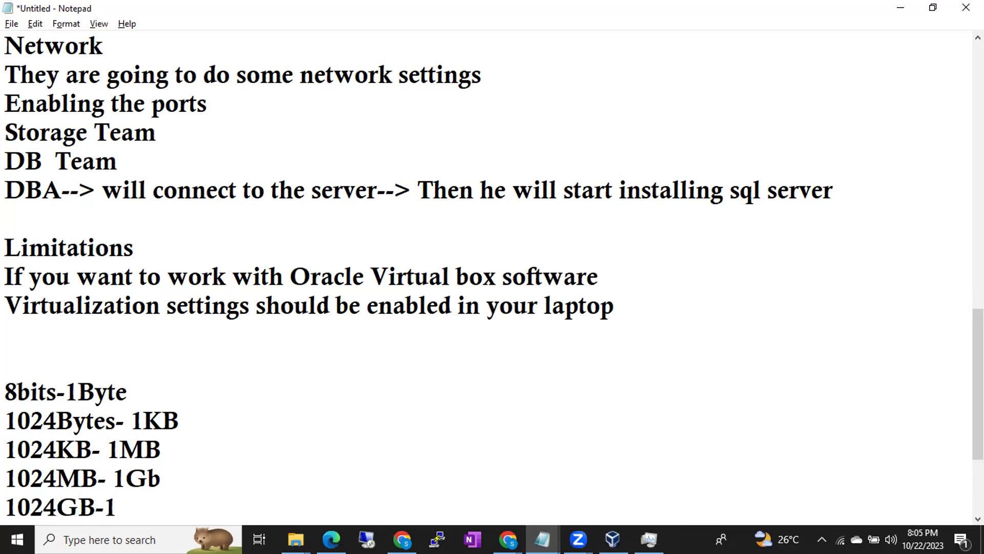
text(TB)
key(Return)
key(Return)
key(Return)
key(BackSpace)
key(BackSpace)
text(1024)
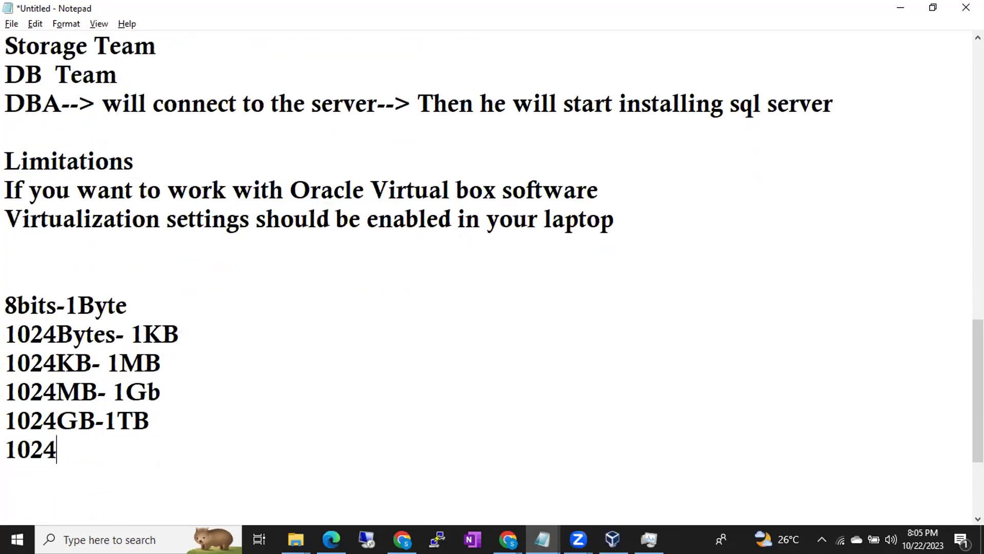
text(TB- )
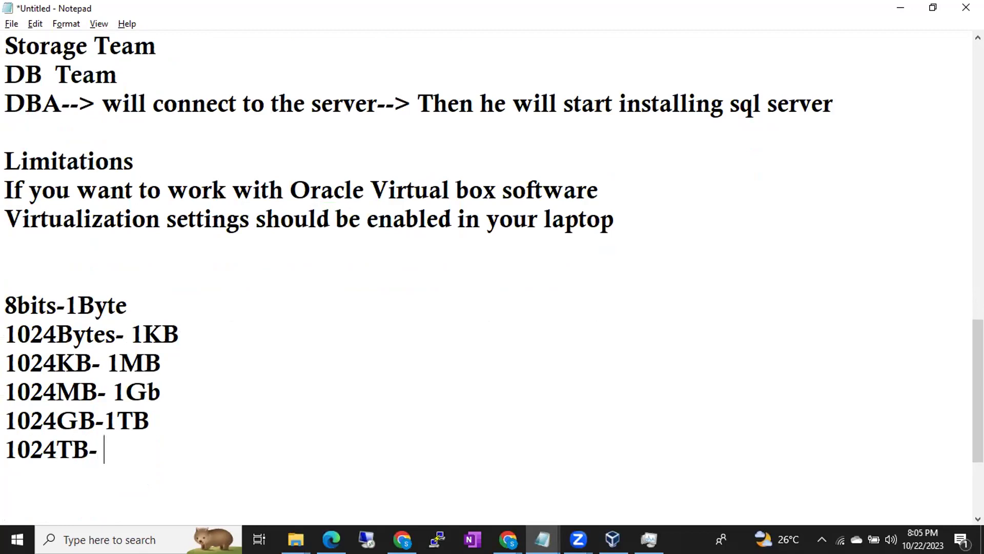
text(1)
text(PB)
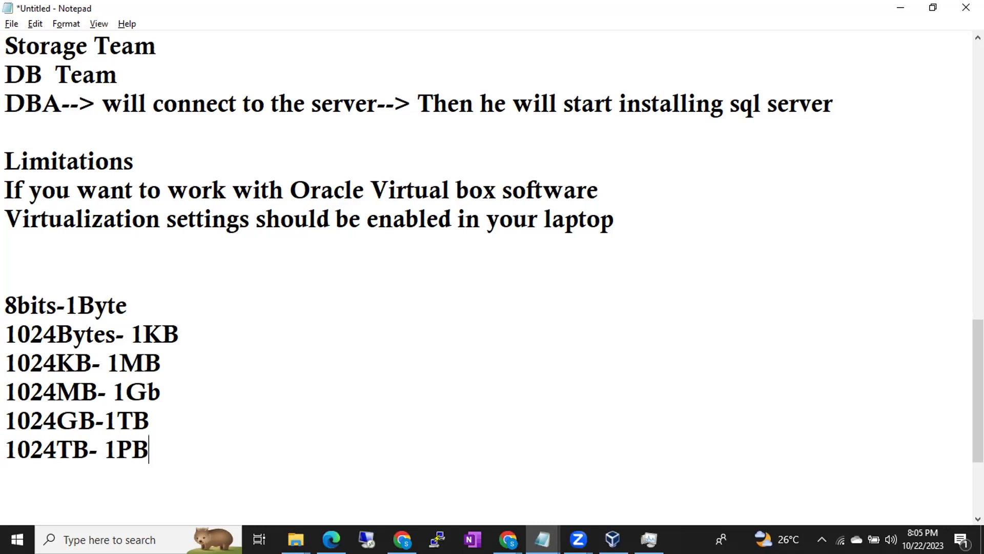
click(170, 412)
key(shift+Home)
key(shift+Up)
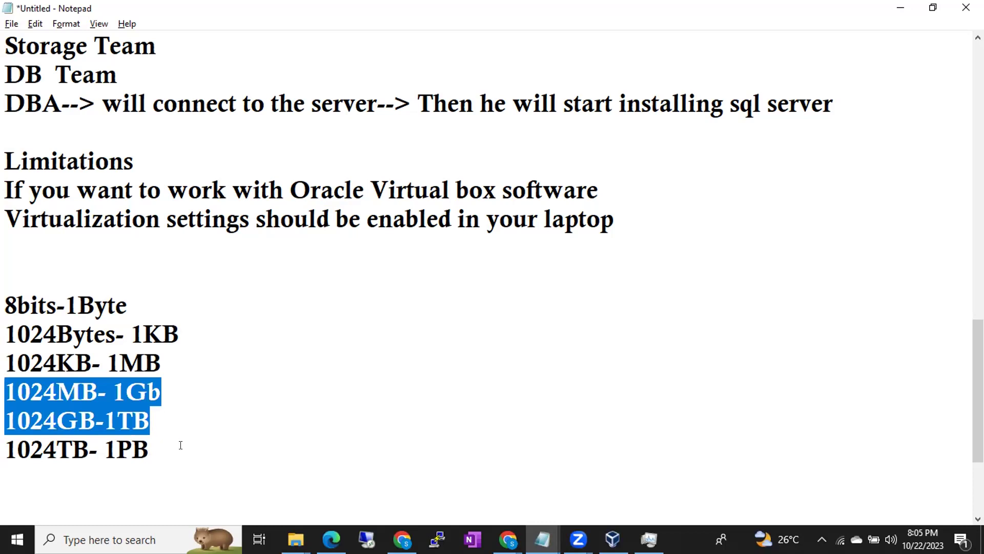
drag(180, 445, 42, 445)
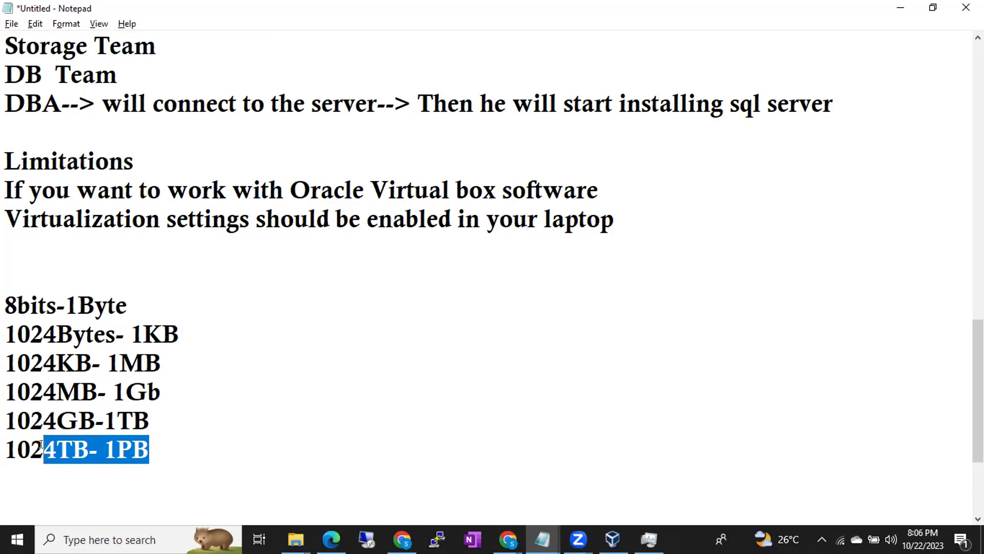
drag(156, 422, 6, 333)
- Add the calculation "3*1024" on a new line below the petabyte conversion
click(159, 442)
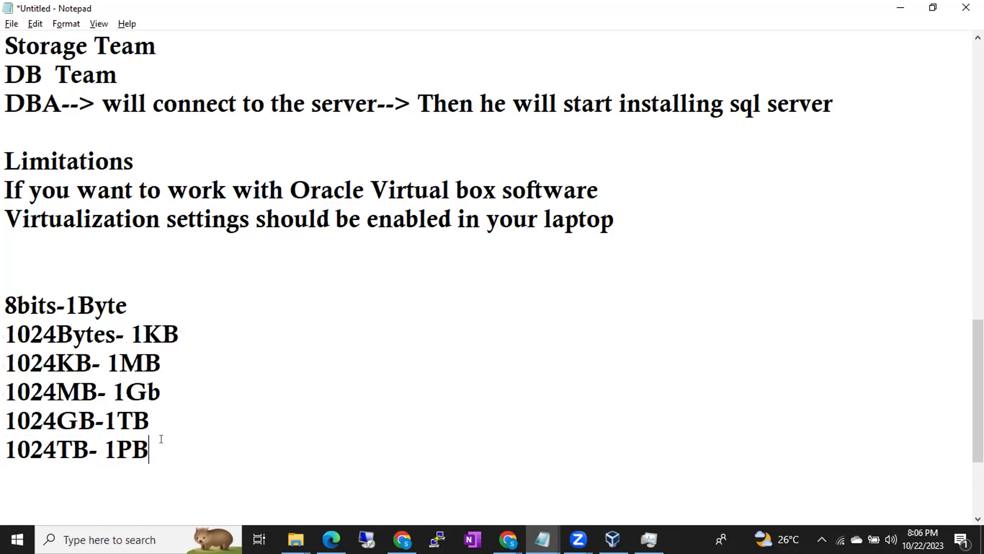
key(Return)
text(3*1024)
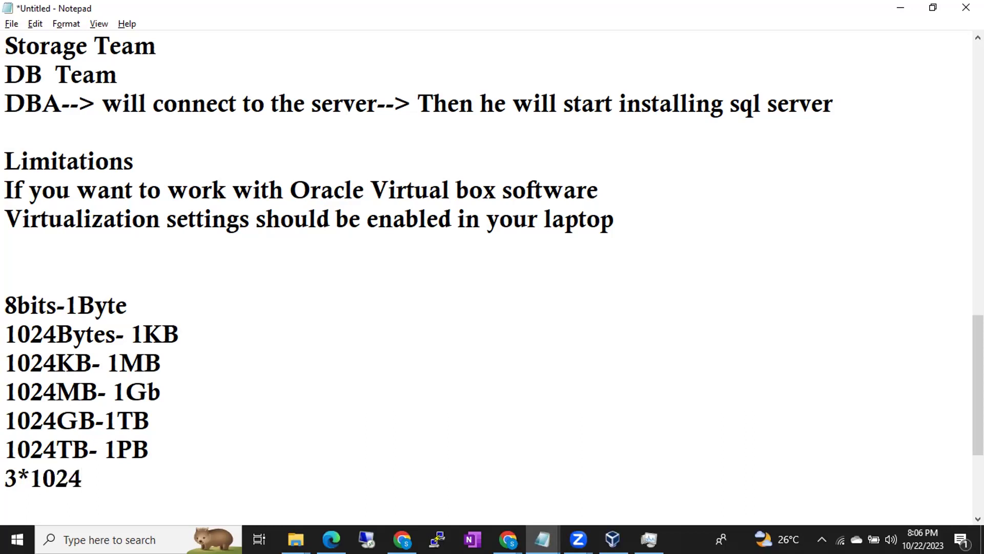
- Return to the Create Virtual Machine wizard in VirtualBox and set BATCH52's memory size to 3072 MB
key(alt+Tab)
double_click(600, 278)
text(3072)
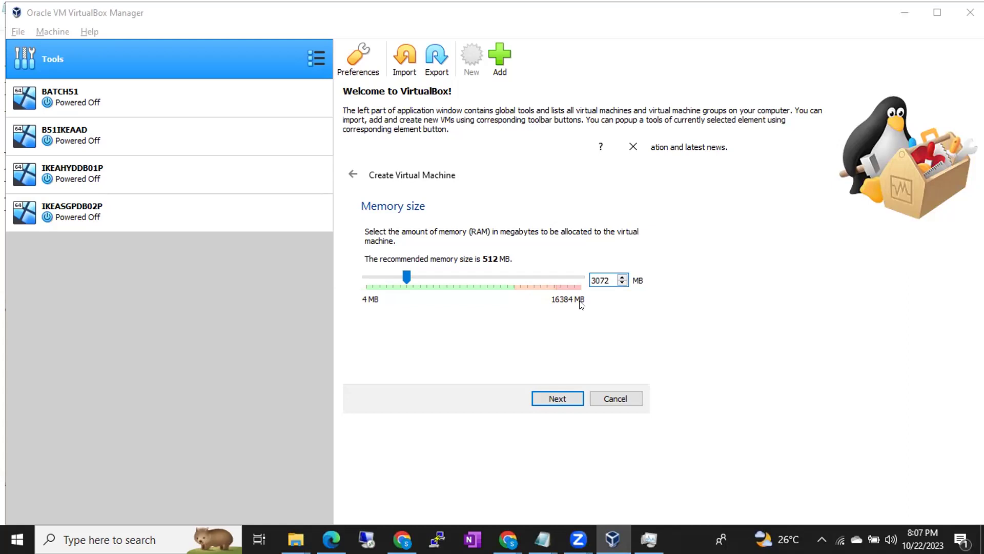
- Switch to Task Manager, check the host's memory performance, and return to the VirtualBox wizard's memory size page
click(649, 539)
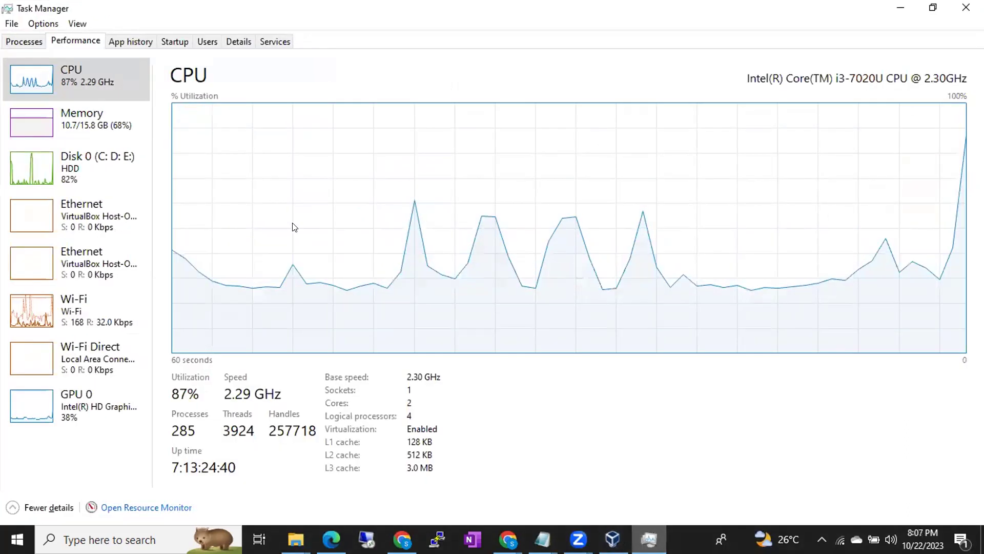
click(78, 120)
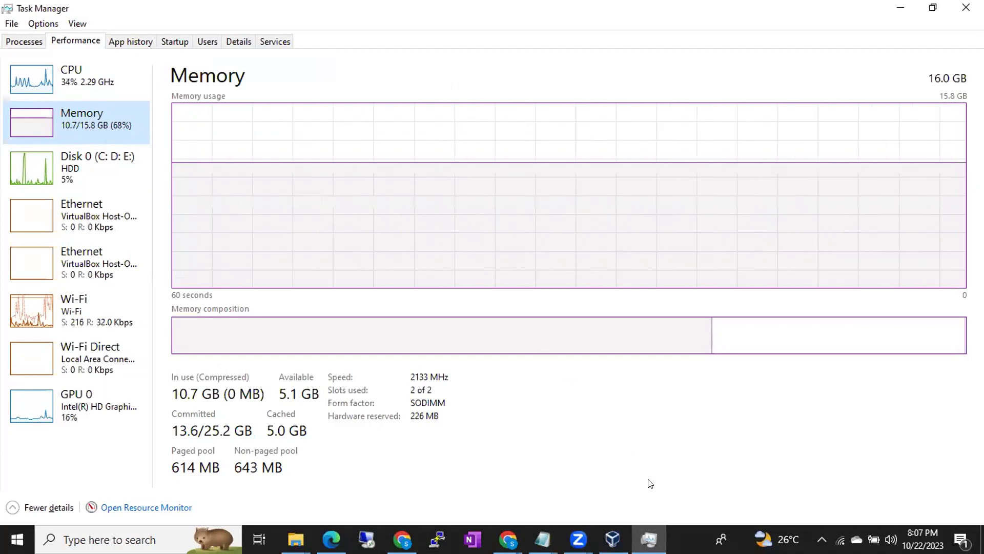
click(901, 9)
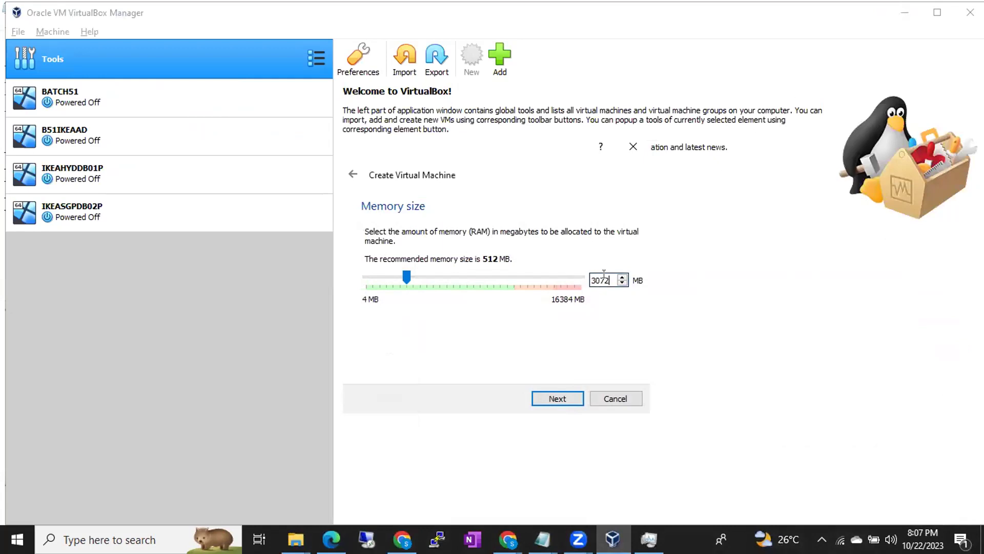
drag(609, 280, 580, 285)
- Switch to Task Manager, examine the memory use of the running processes, and go back to the VirtualBox wizard
click(649, 539)
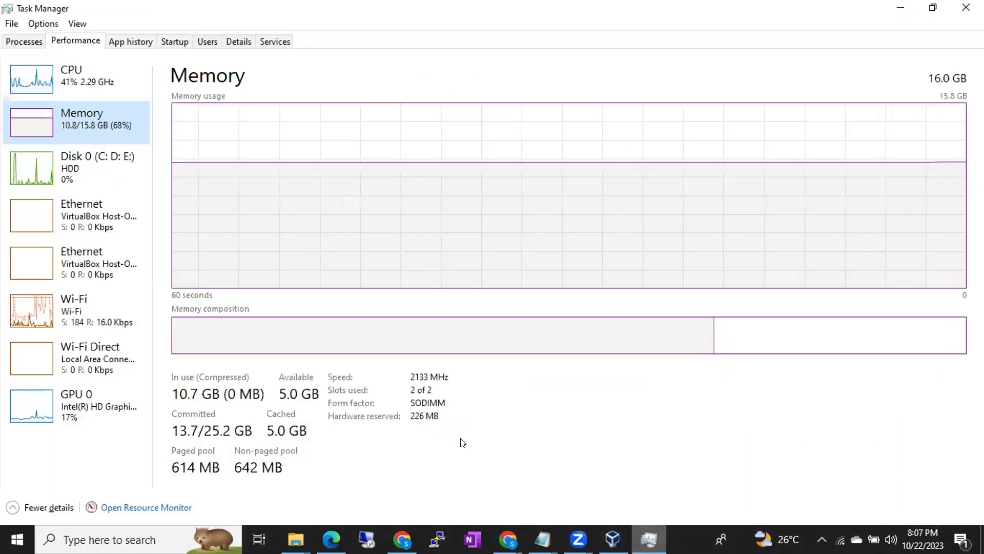
click(23, 46)
scroll(296, 328, down, 3)
scroll(296, 328, down, 6)
scroll(296, 328, up, 9)
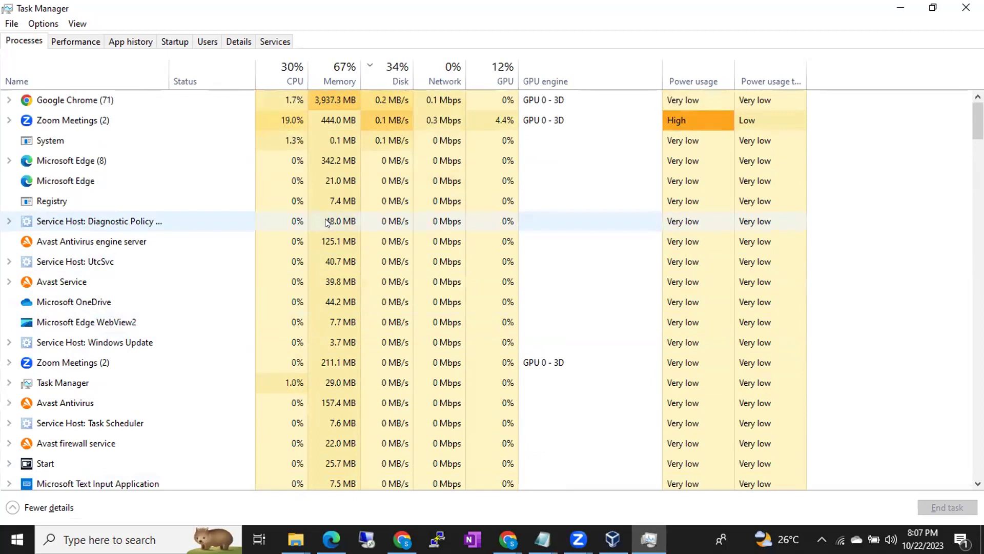
click(902, 9)
click(606, 275)
drag(607, 275, 560, 280)
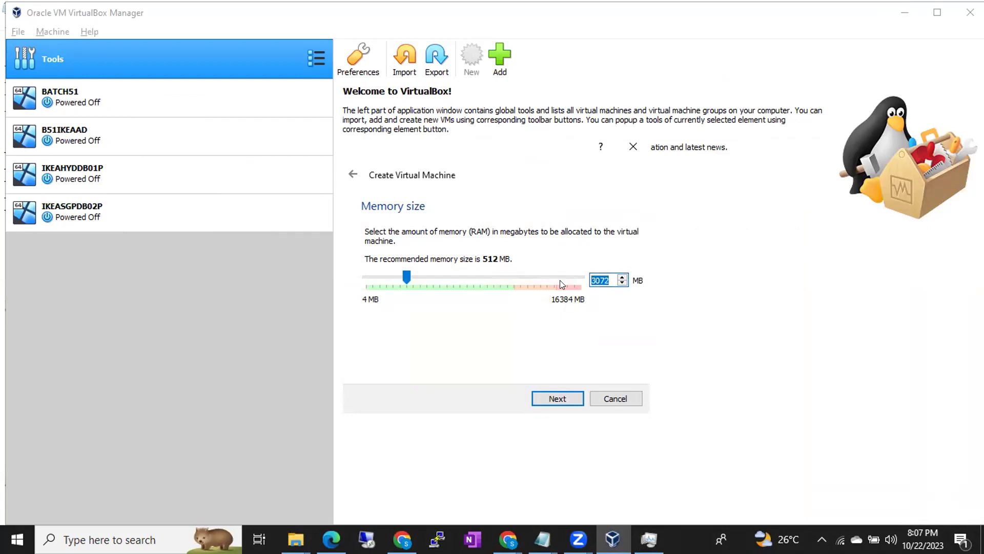
click(598, 276)
double_click(607, 275)
click(595, 275)
drag(605, 280, 572, 275)
click(607, 280)
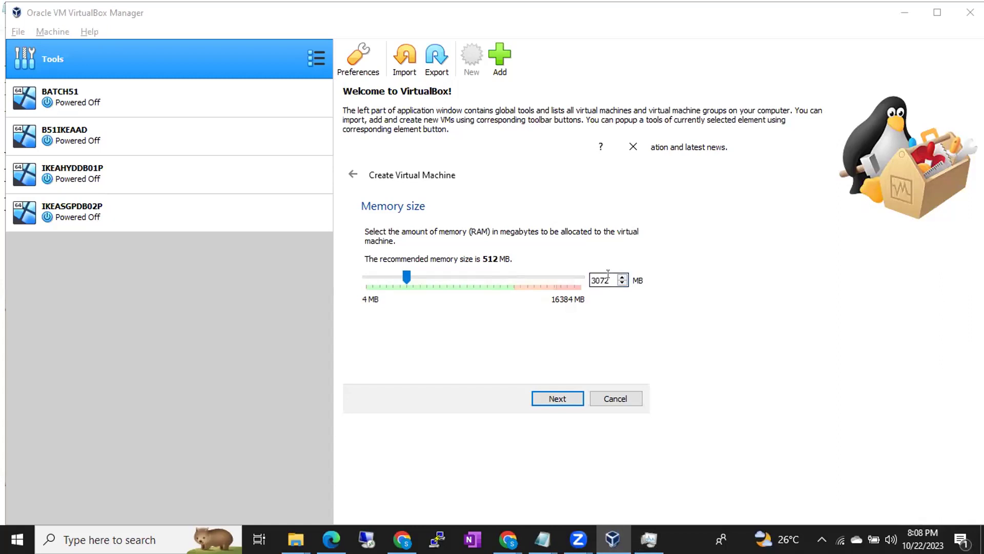
- Accept the memory size and choose a new virtual hard disk of type VDI (VirtualBox Disk Image), dynamically allocated
click(559, 399)
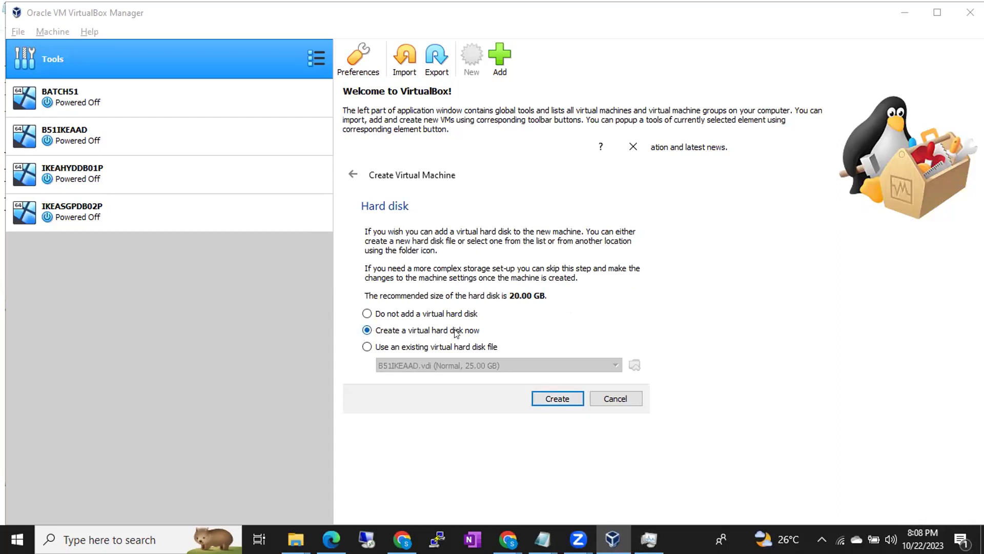
click(554, 399)
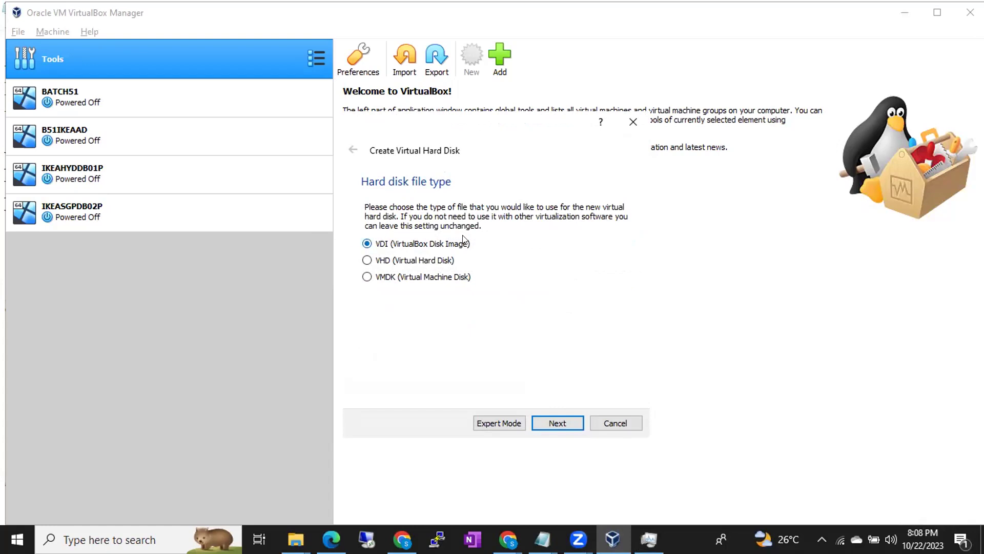
click(557, 423)
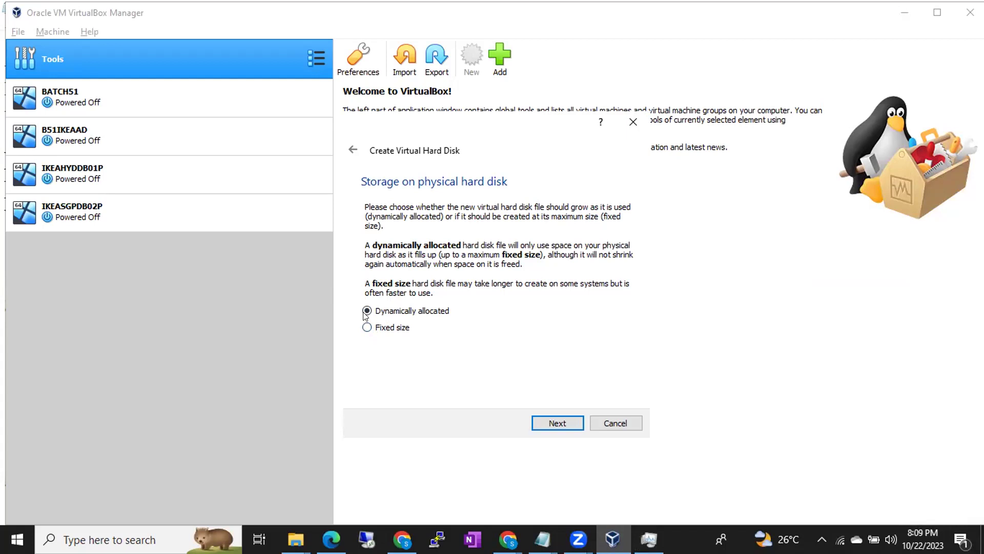
click(558, 423)
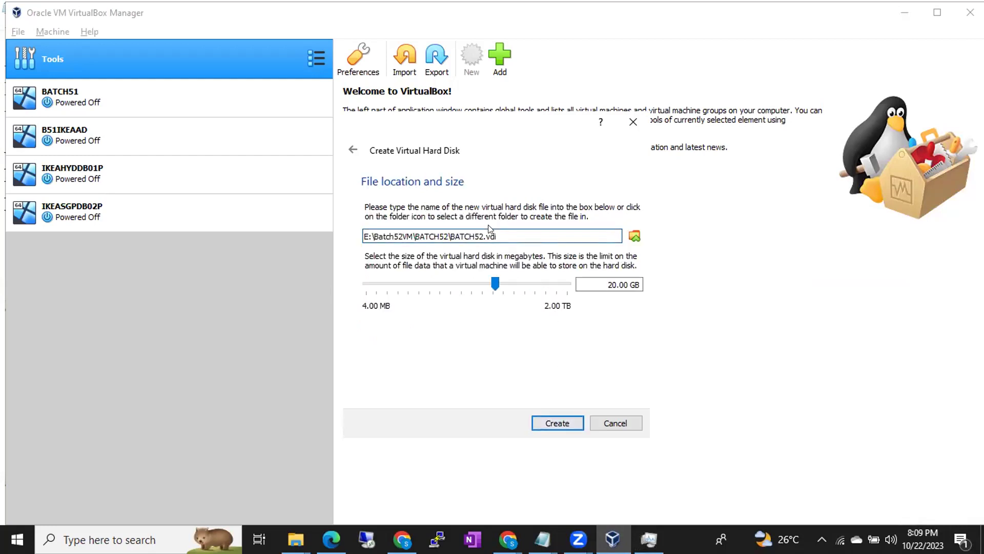
- Check the disk file path, set the virtual hard disk size to 25 GB, and create BATCH52's disk
drag(374, 236, 446, 230)
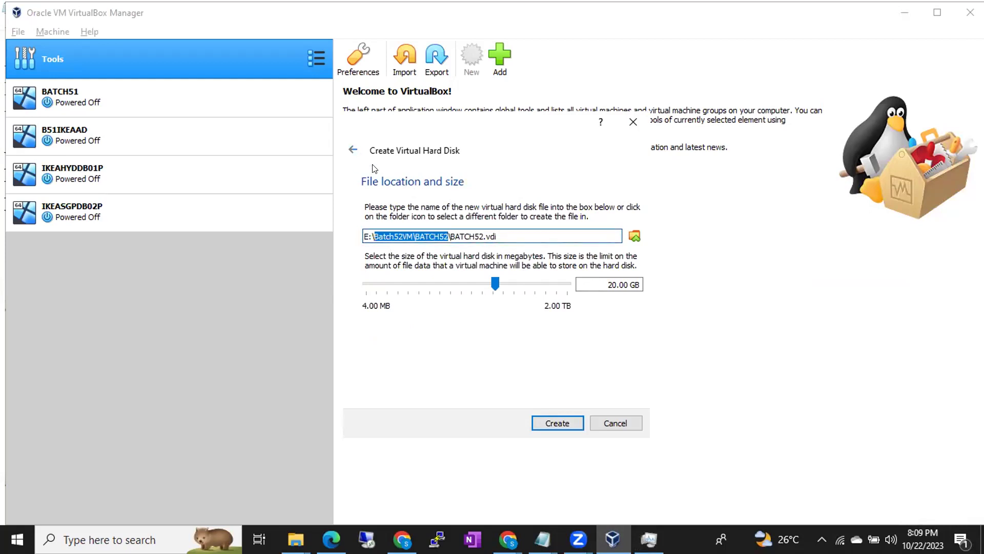
click(397, 230)
drag(364, 232, 443, 227)
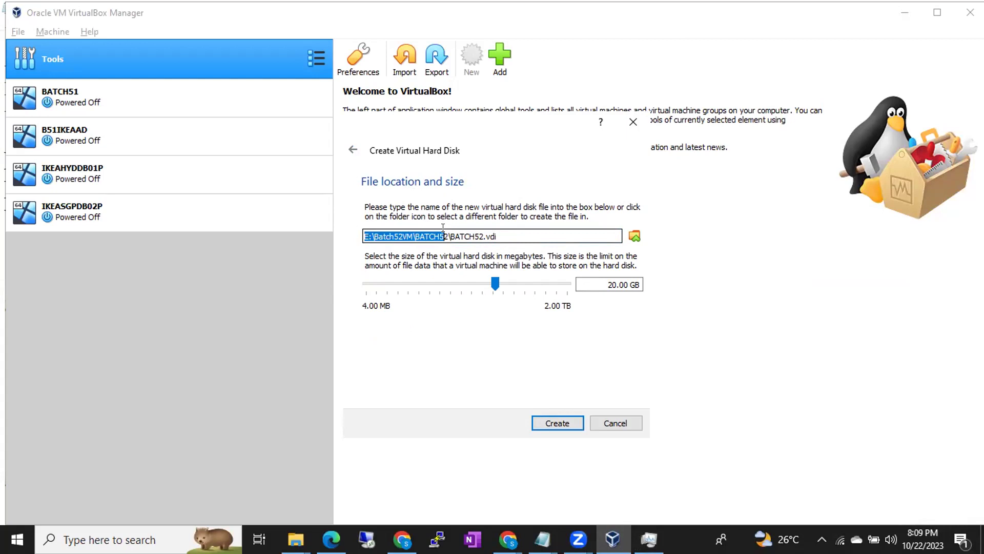
click(405, 234)
mouse_move(378, 233)
mouse_down()
mouse_move(507, 233)
mouse_move(360, 229)
mouse_up()
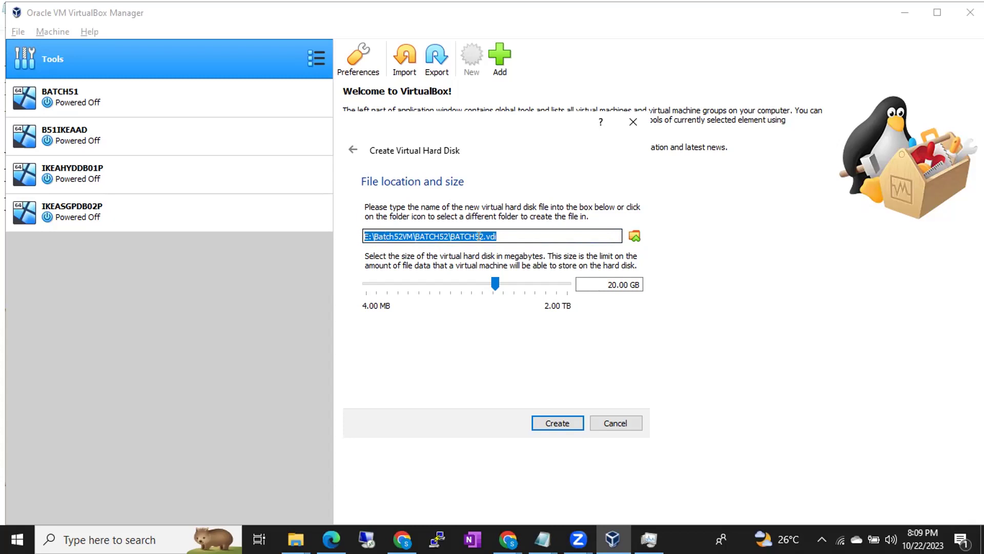
click(601, 281)
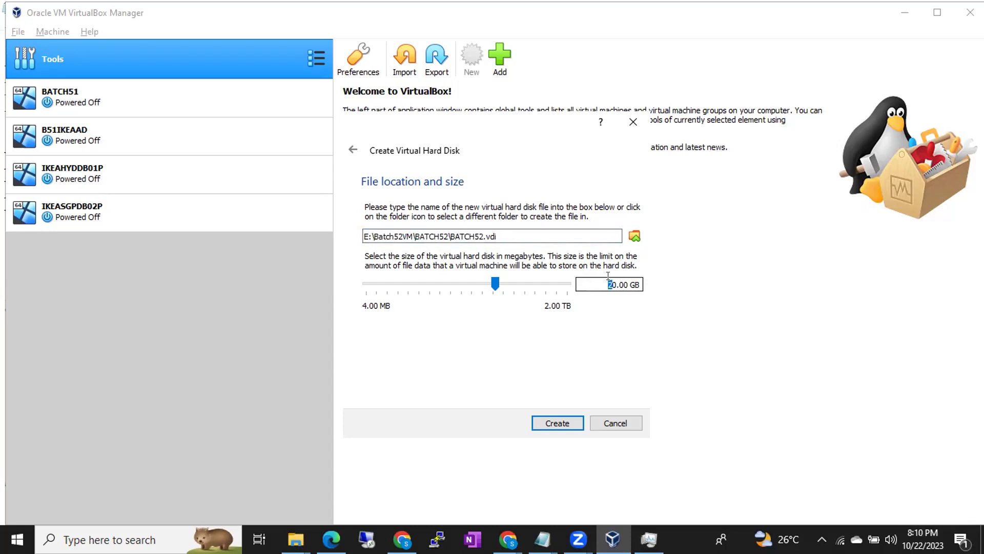
double_click(611, 284)
text(25)
click(550, 421)
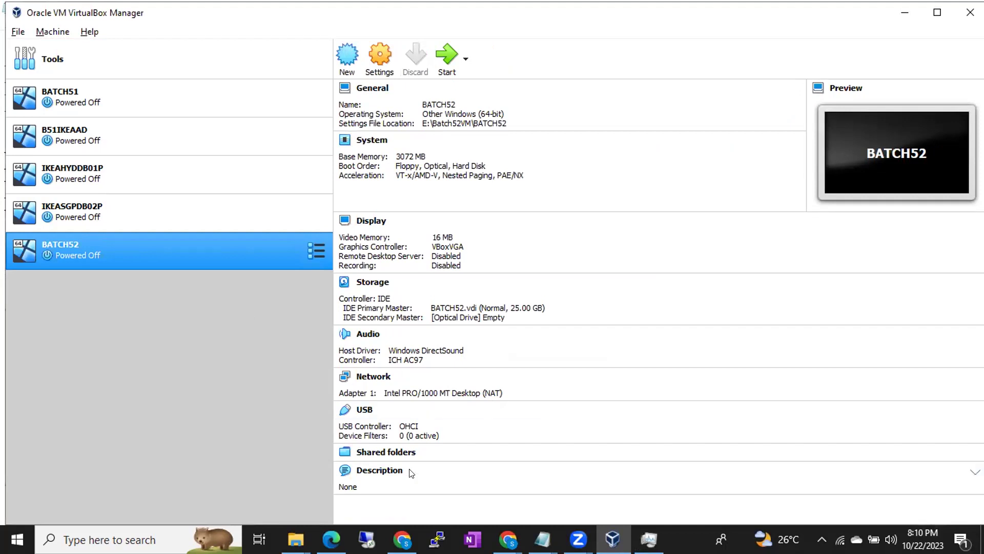
- Switch to the untitled Notepad notes, add "BM" below the 3*1024 calculation, and return to VirtualBox
click(543, 539)
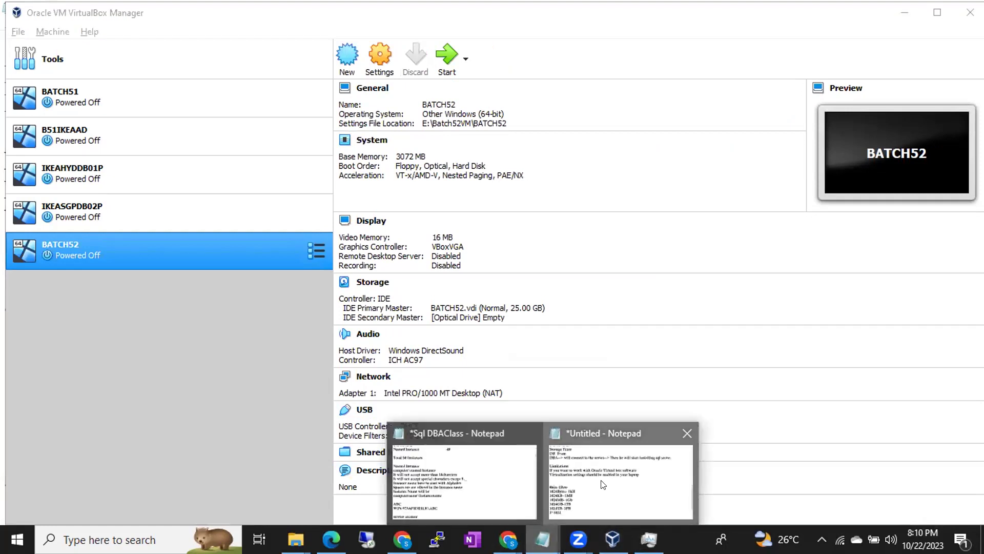
click(596, 490)
key(Return)
key(Return)
text(BM)
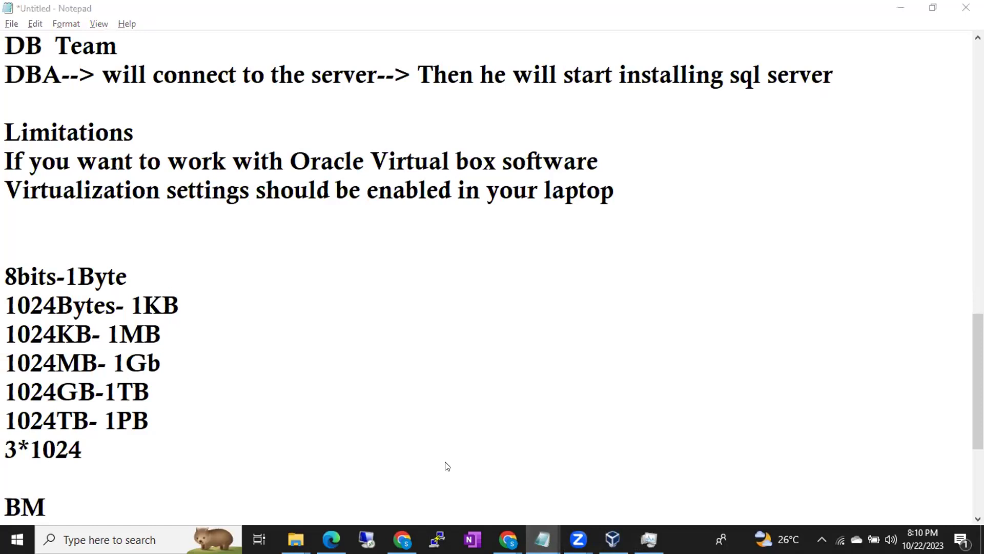
key(alt+Tab)
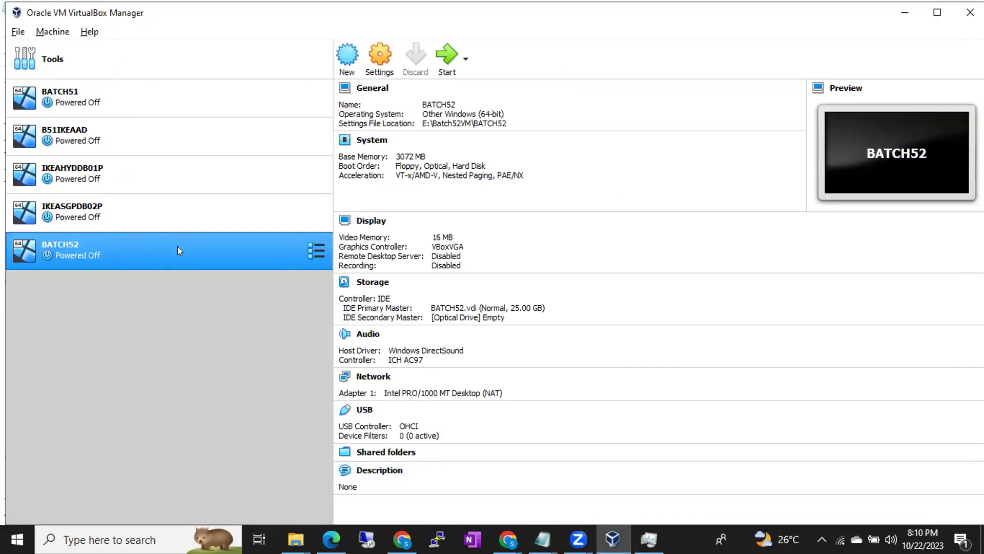
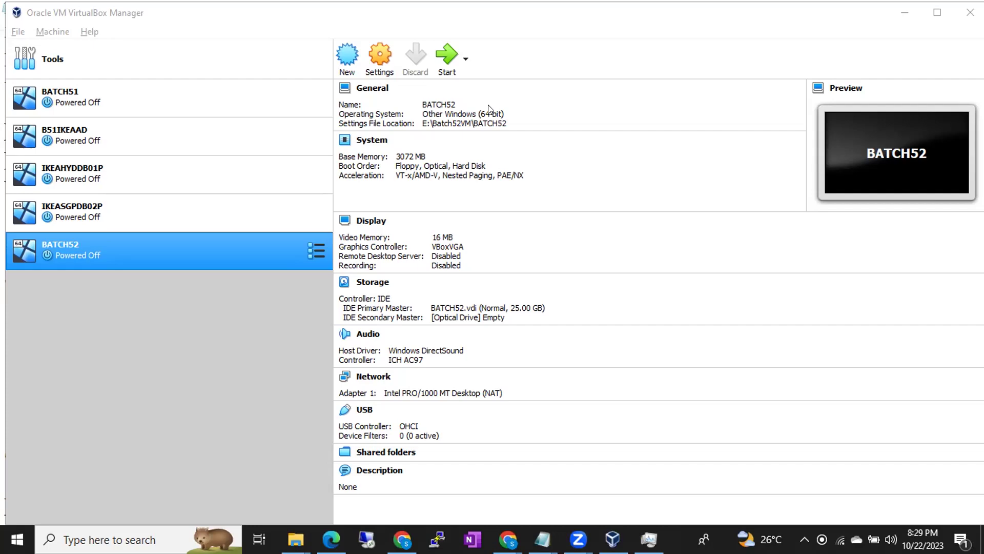
- Dismiss the Wi-Fi network list and close the image of the Task Manager performance graphs
key(Return)
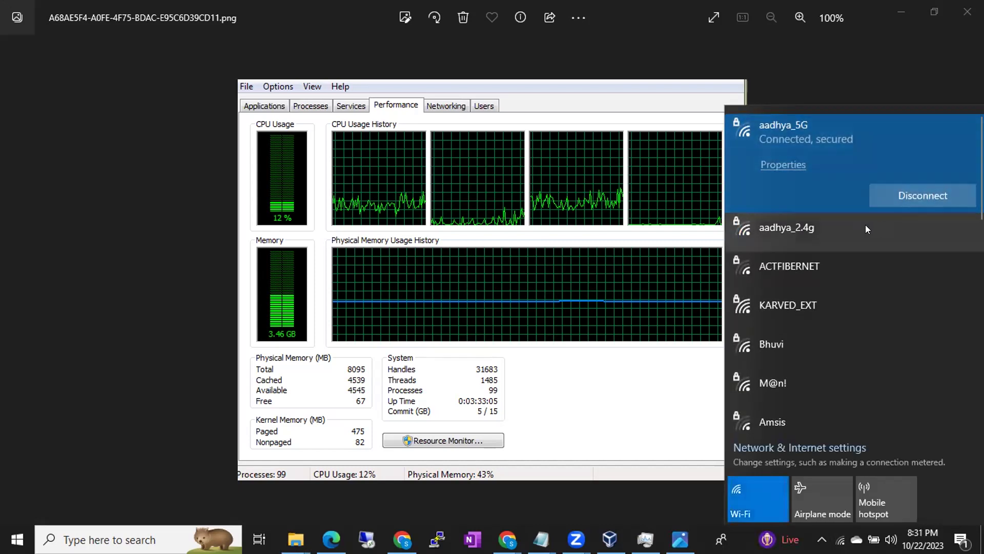
click(866, 225)
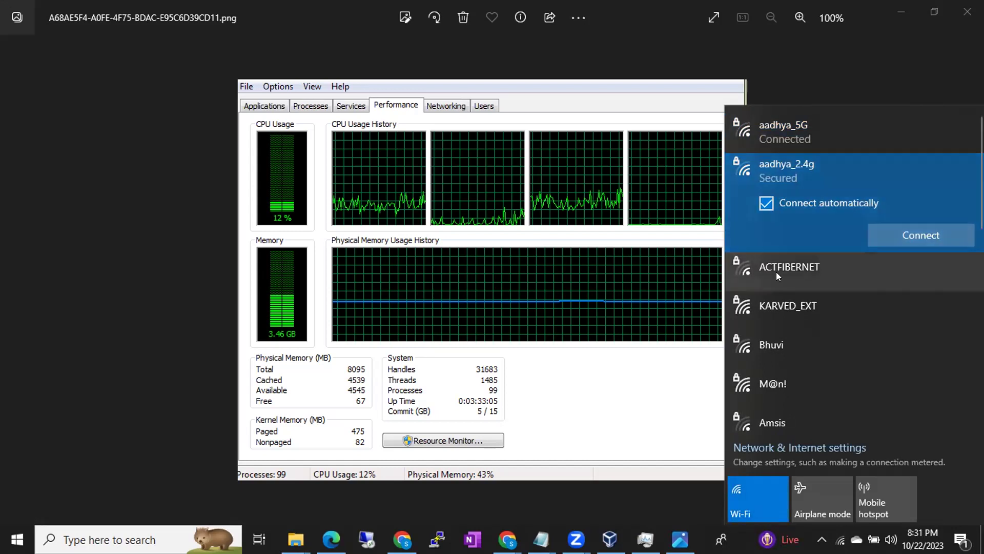
click(158, 378)
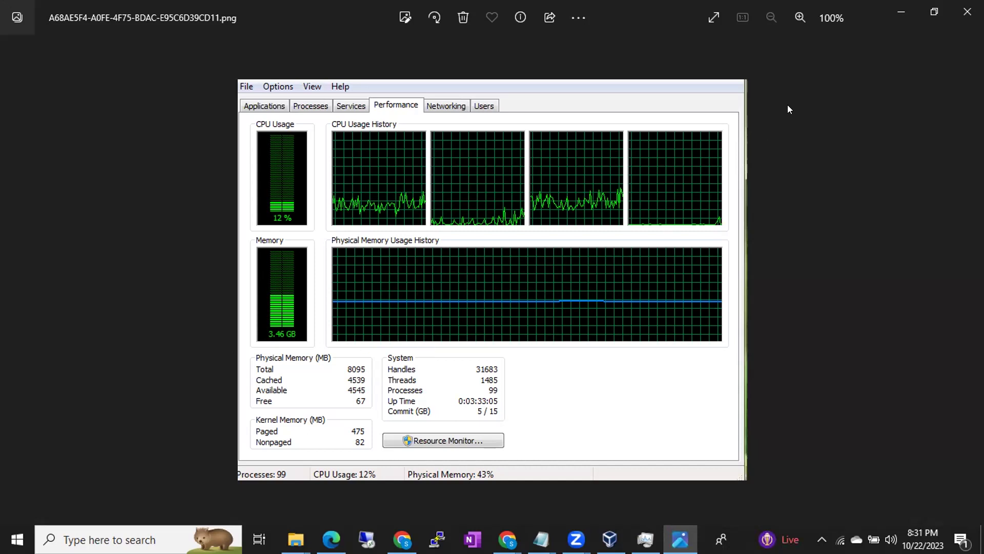
click(967, 11)
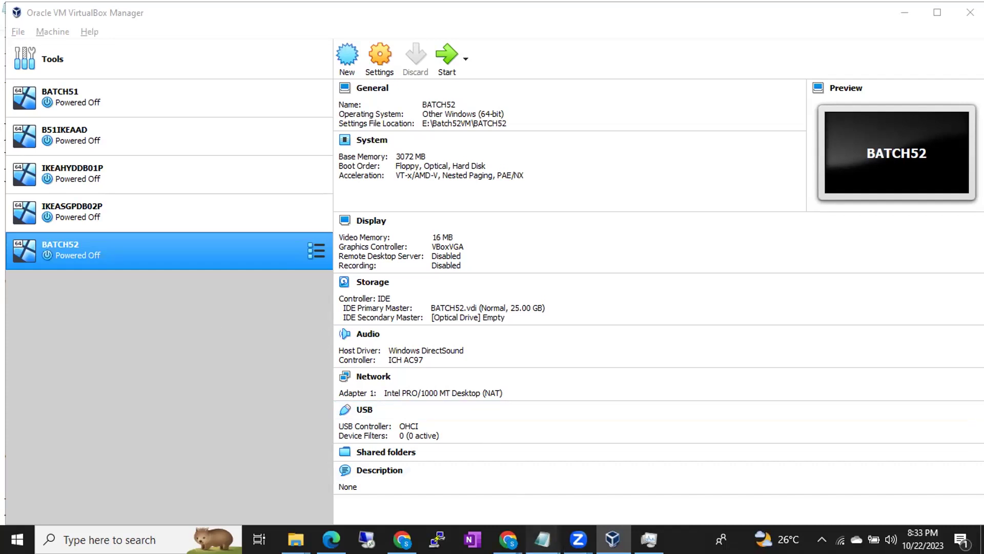
- Switch to the untitled Notepad notes and add the line "Virtual software .iso" below "BM", separated by a blank line
mouse_move(543, 540)
click(590, 493)
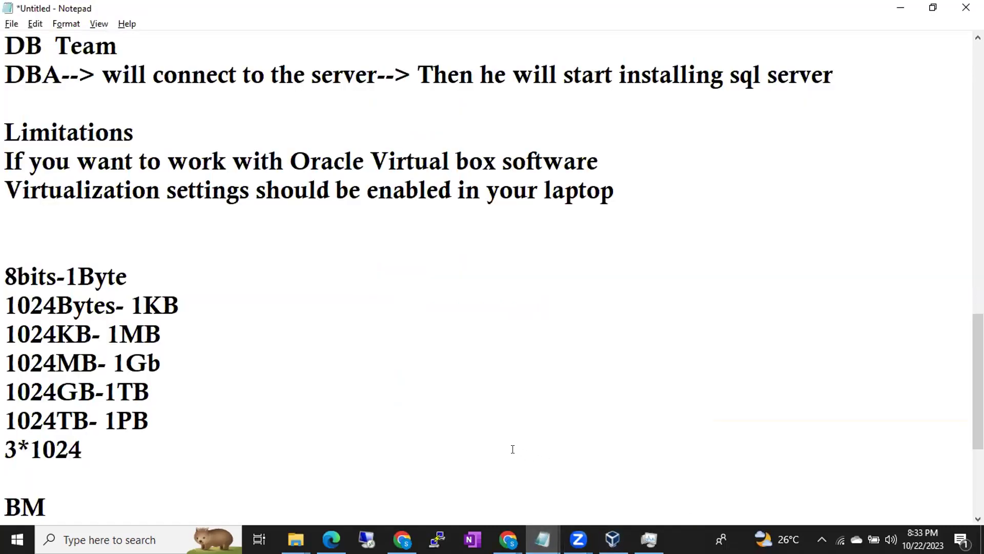
scroll(511, 448, down, 1)
scroll(513, 449, down, 1)
key(Return)
key(Return)
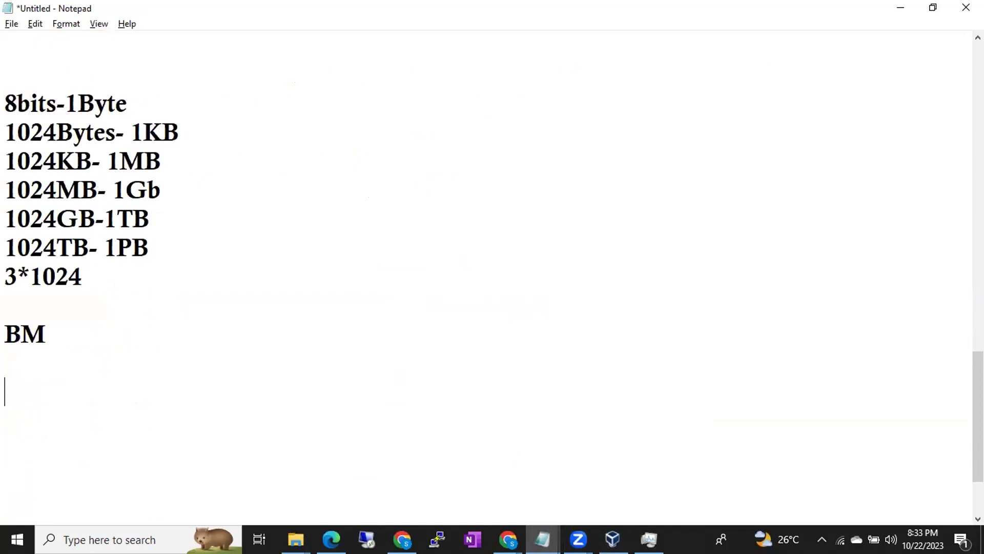
text(Viu)
key(BackSpace)
text(rtual )
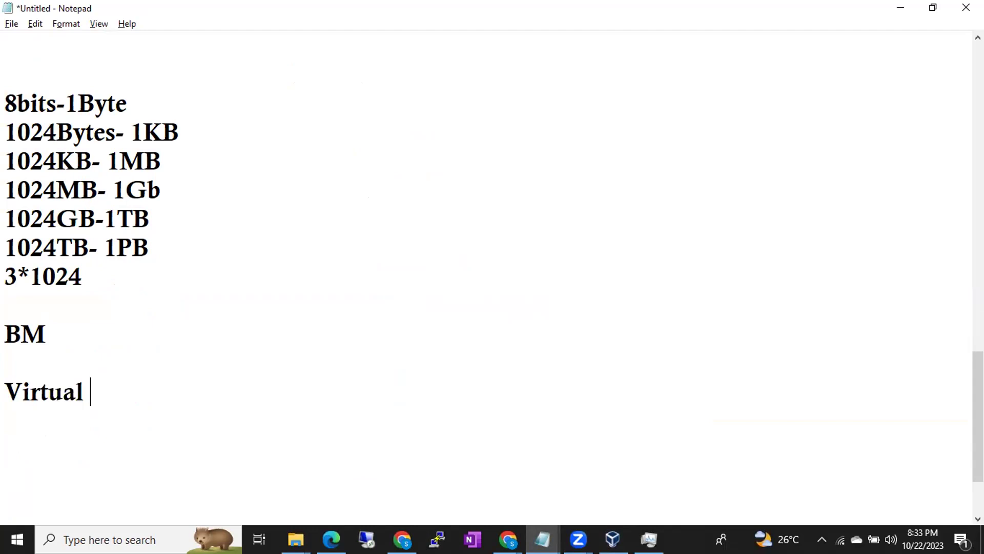
text(software )
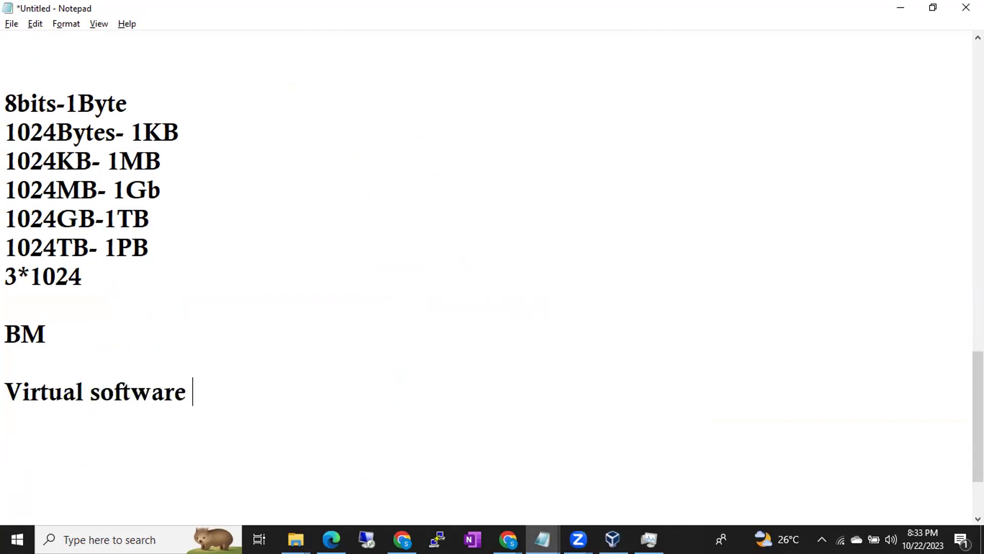
text(.iso)
key(Return)
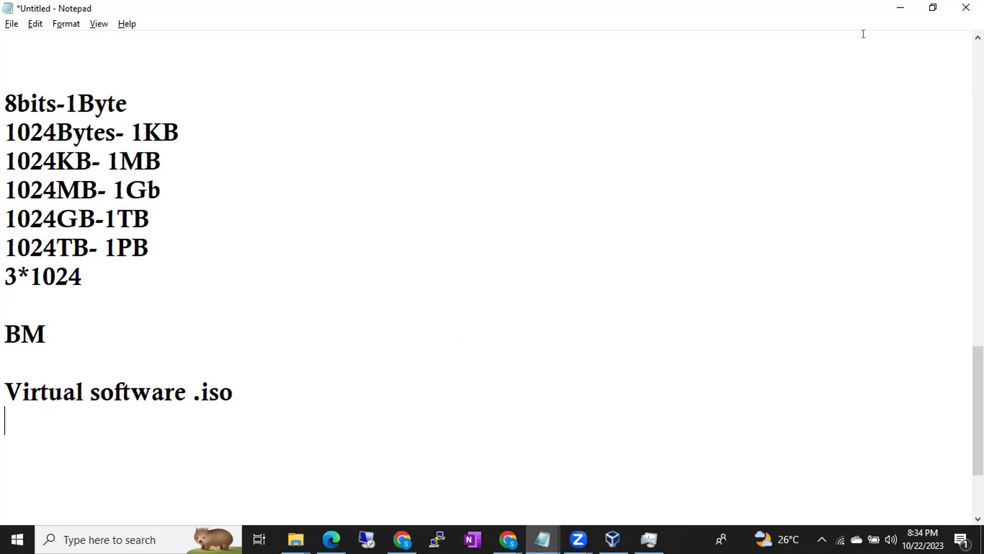
- Add the lines "Windows Server 2019" and "Sql Server 2019" below "Virtual software .iso" in the untitled Notepad notes
click(897, 9)
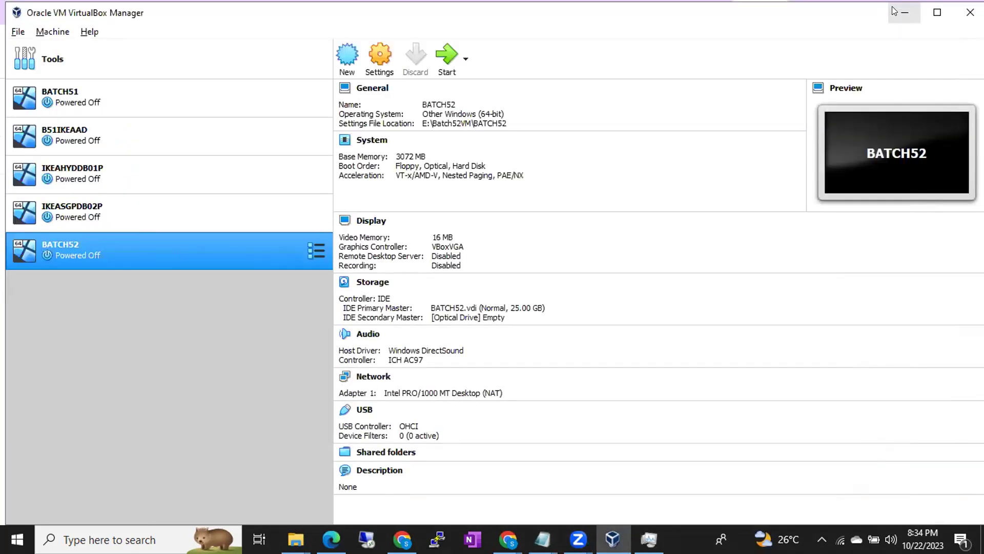
mouse_move(542, 540)
click(591, 492)
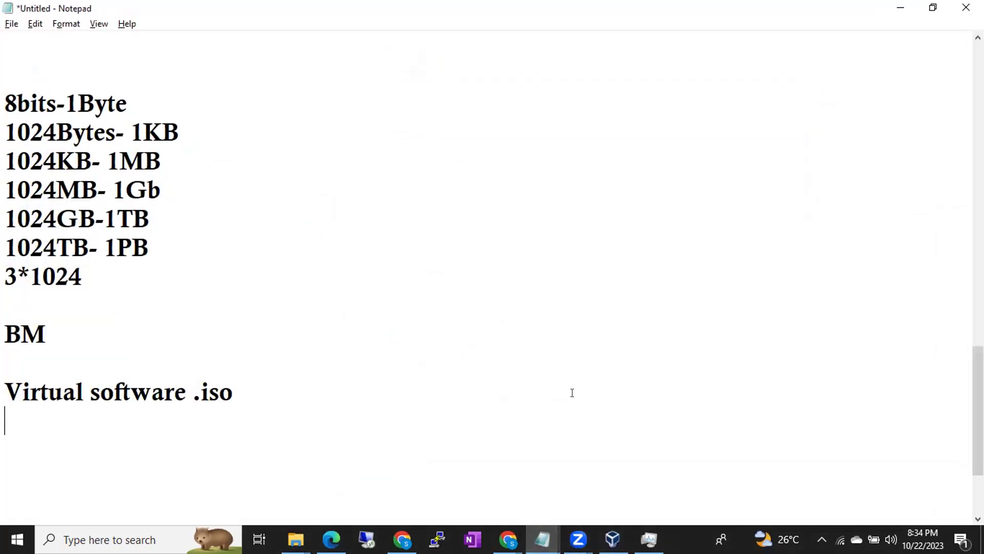
text(Windows Ser)
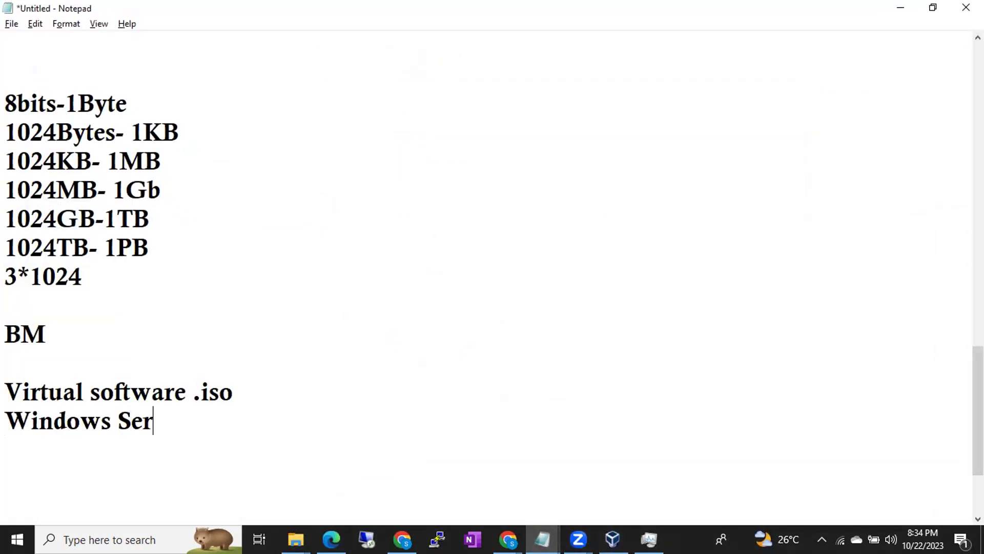
text(ver 2019)
key(Return)
text(Sql Serve)
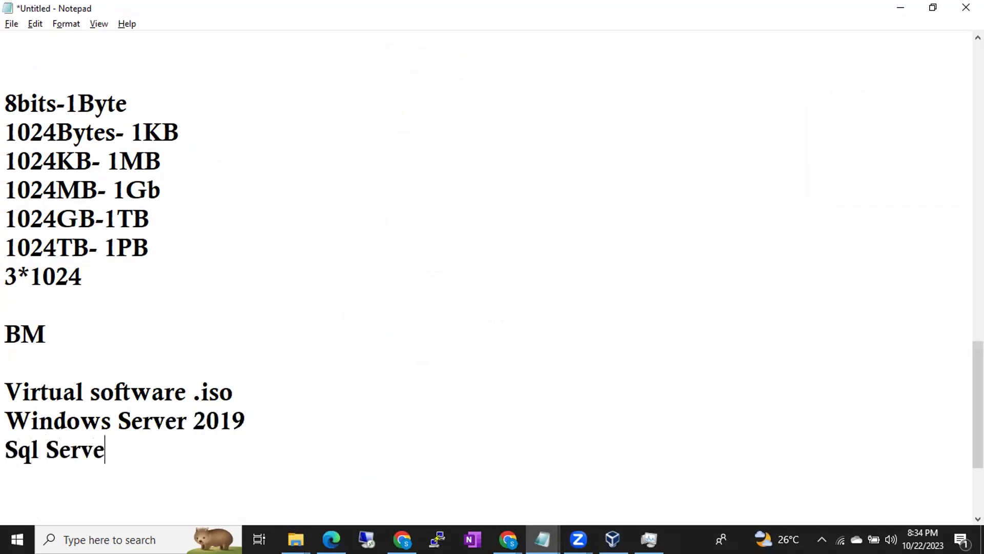
text(r 2019)
key(Return)
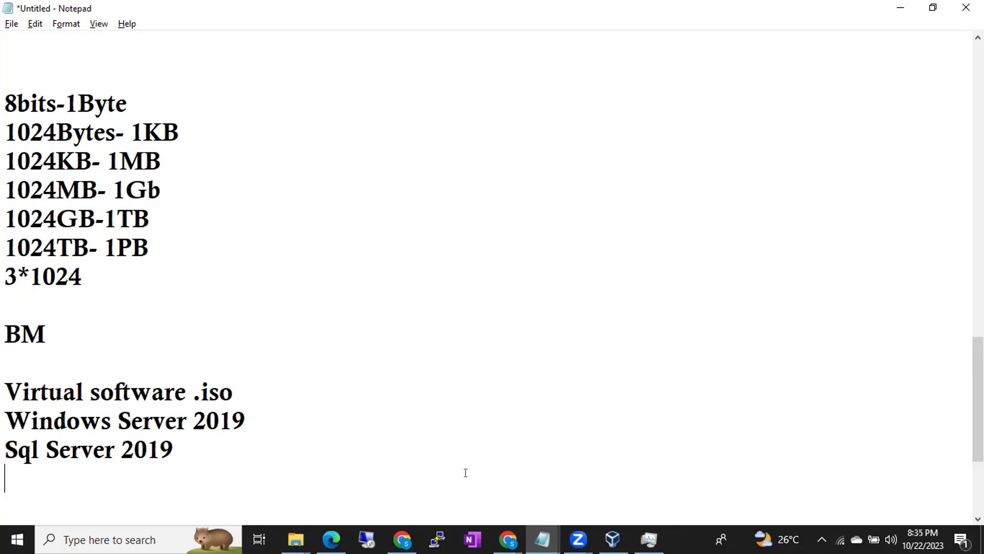
drag(54, 420, 246, 411)
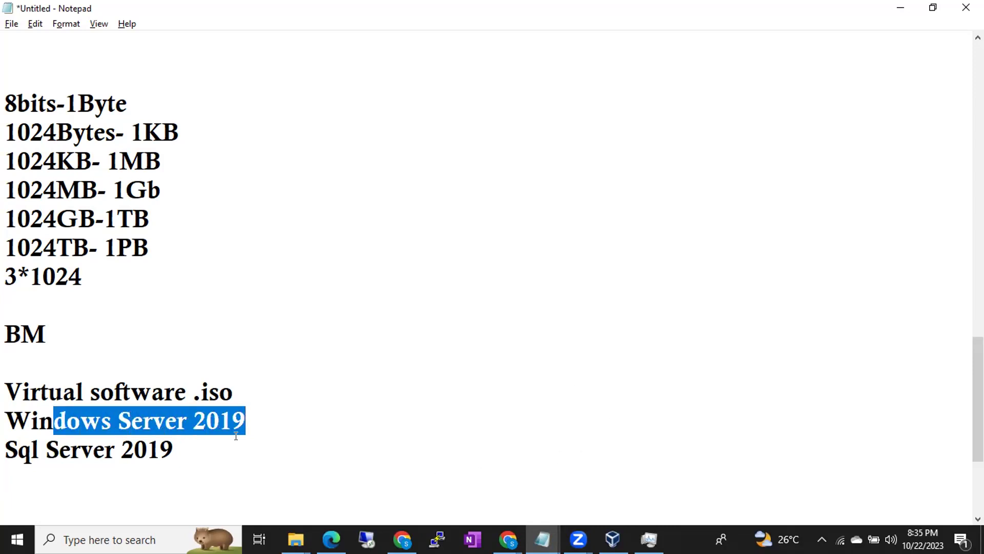
click(221, 446)
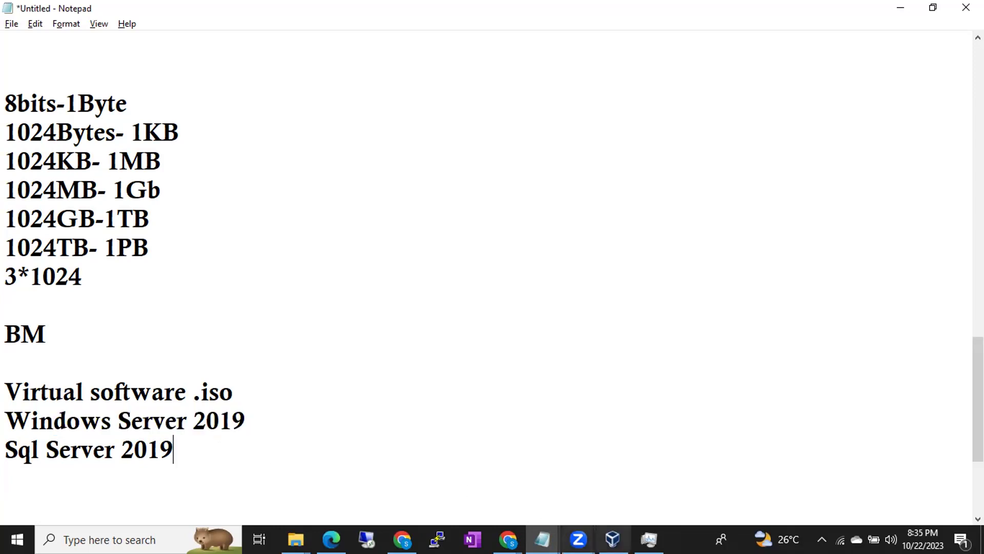
- Switch to VirtualBox, open the storage settings of the BATCH52 virtual machine and select its empty optical drive
click(613, 538)
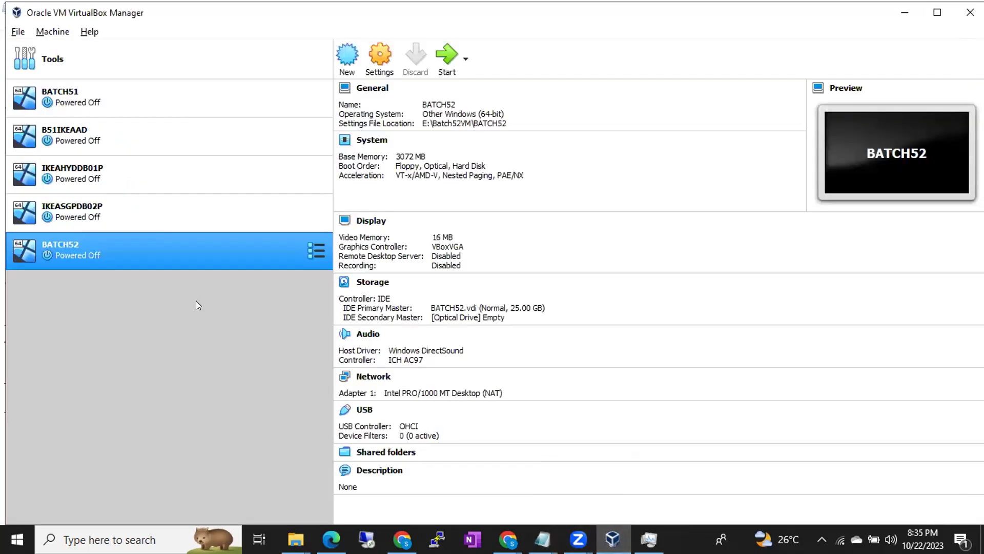
right_click(117, 242)
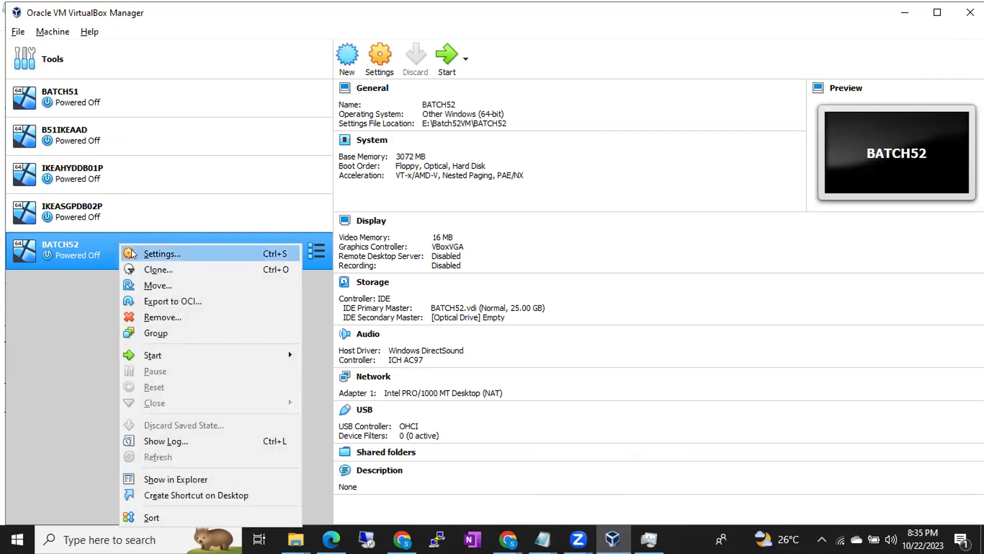
click(72, 299)
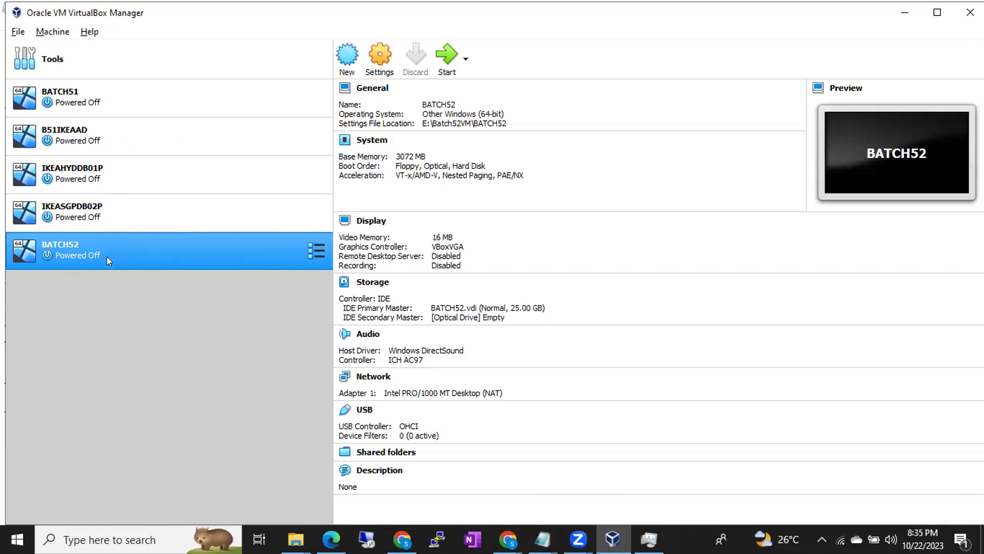
click(382, 57)
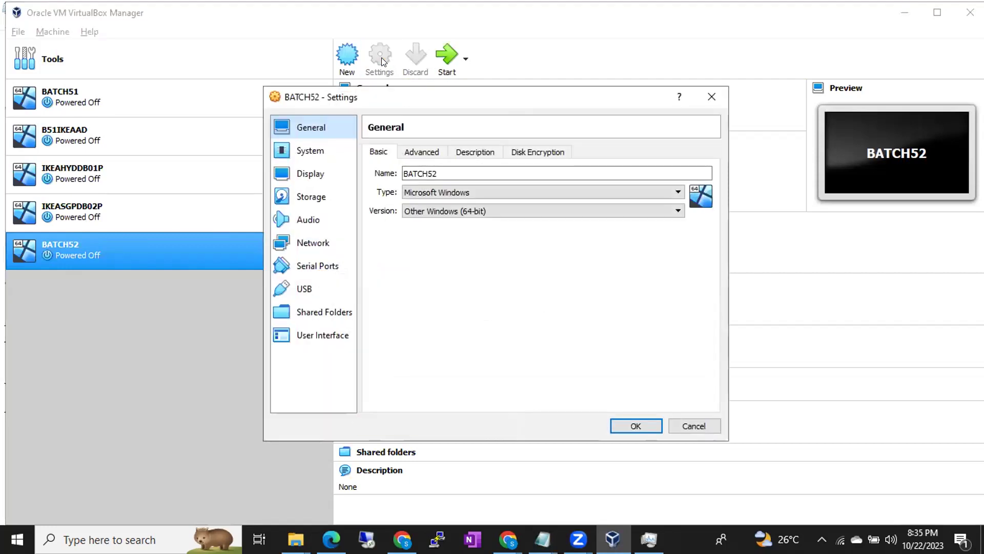
click(309, 202)
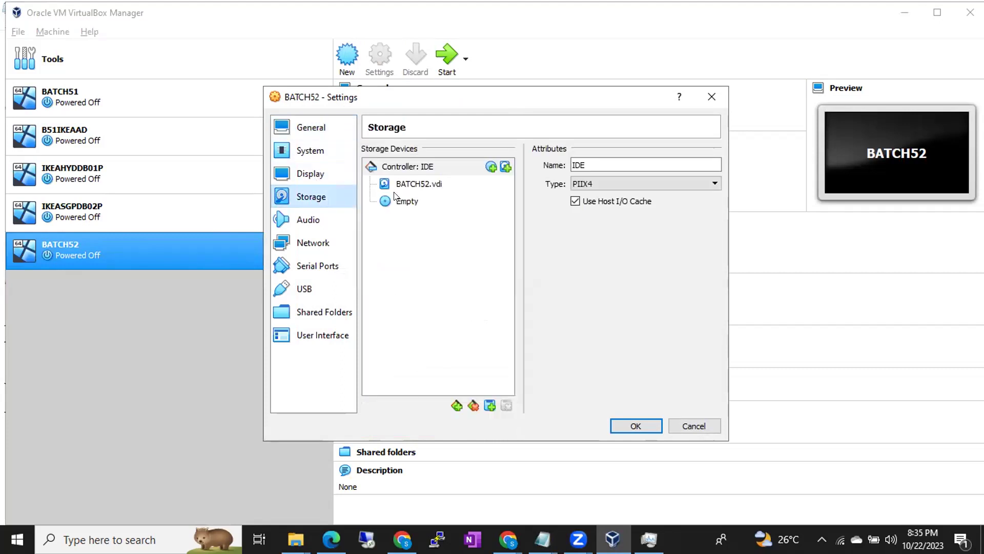
click(407, 201)
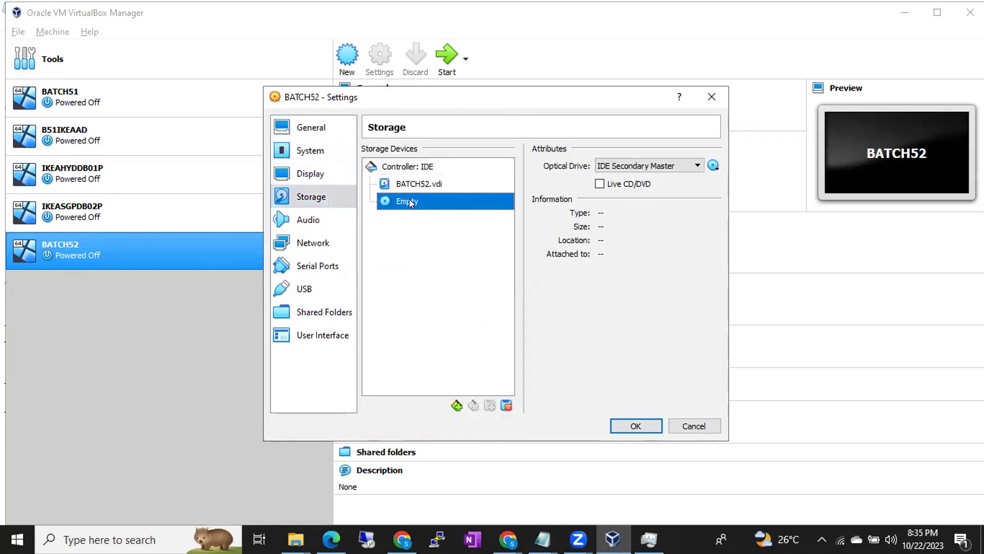
click(713, 165)
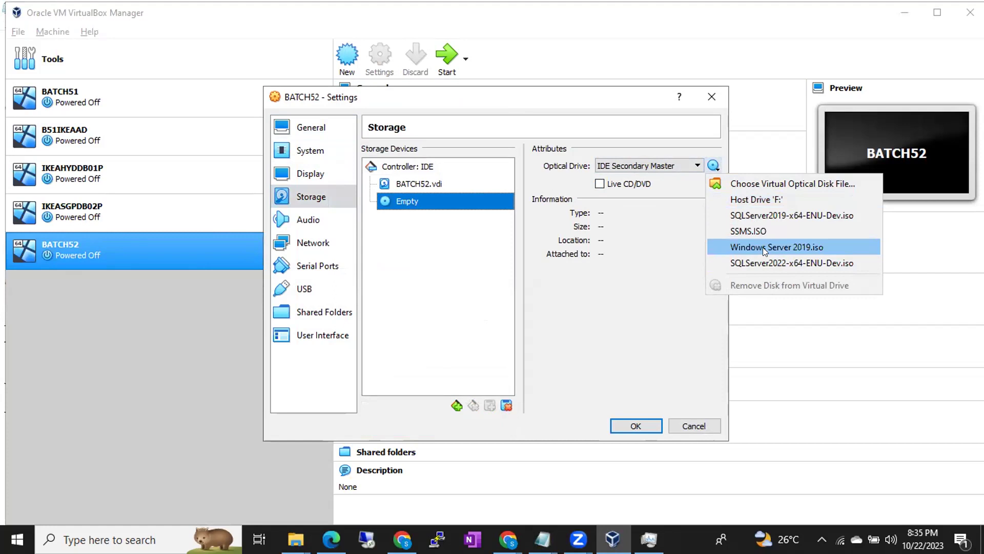
click(753, 185)
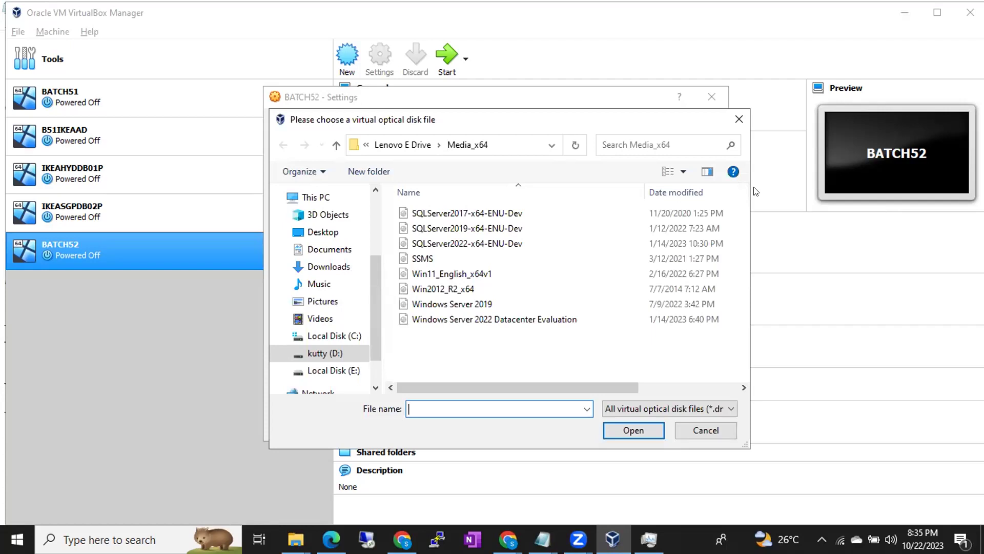
click(733, 121)
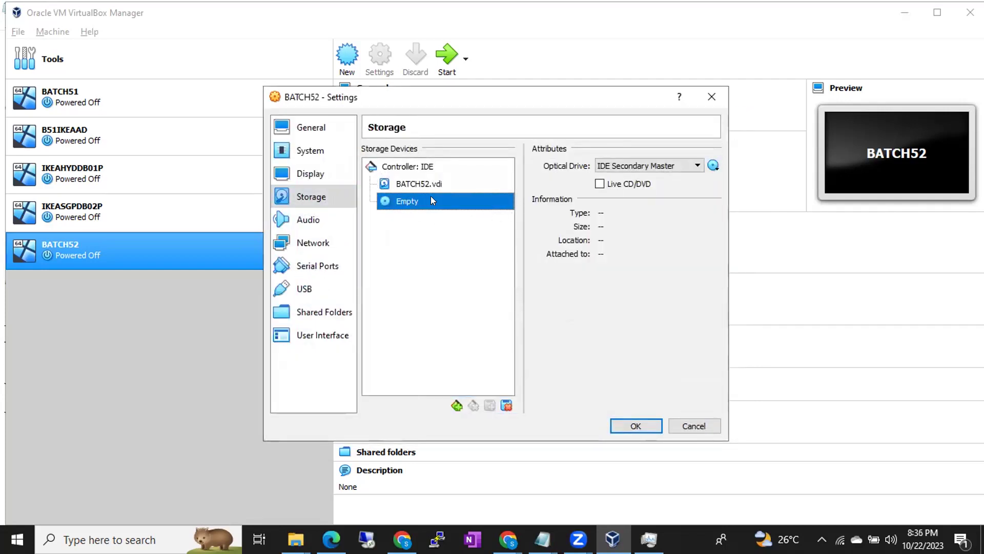
- Attach the Windows Server 2019 disc image from the Media_x64 folder to the empty optical drive and save the BATCH52 settings
click(714, 166)
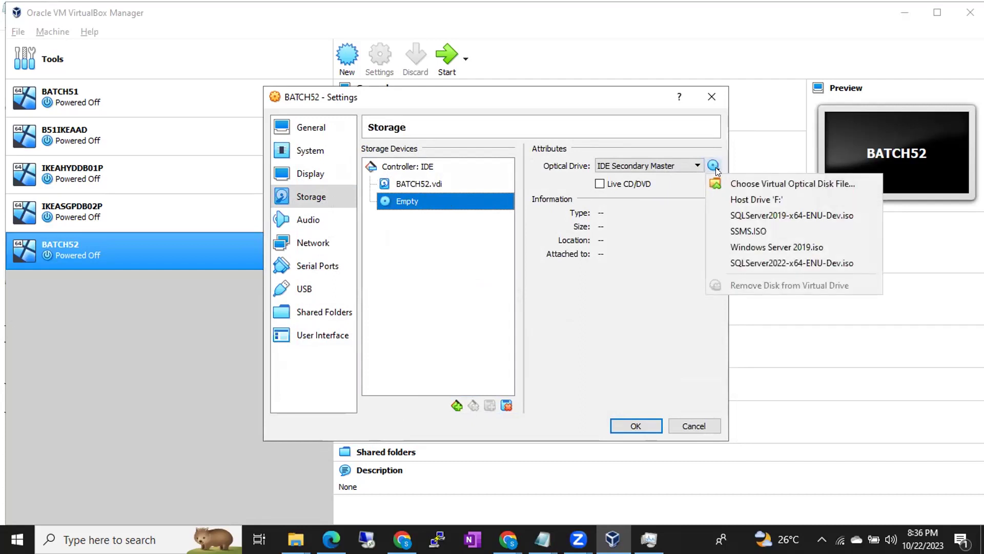
click(734, 184)
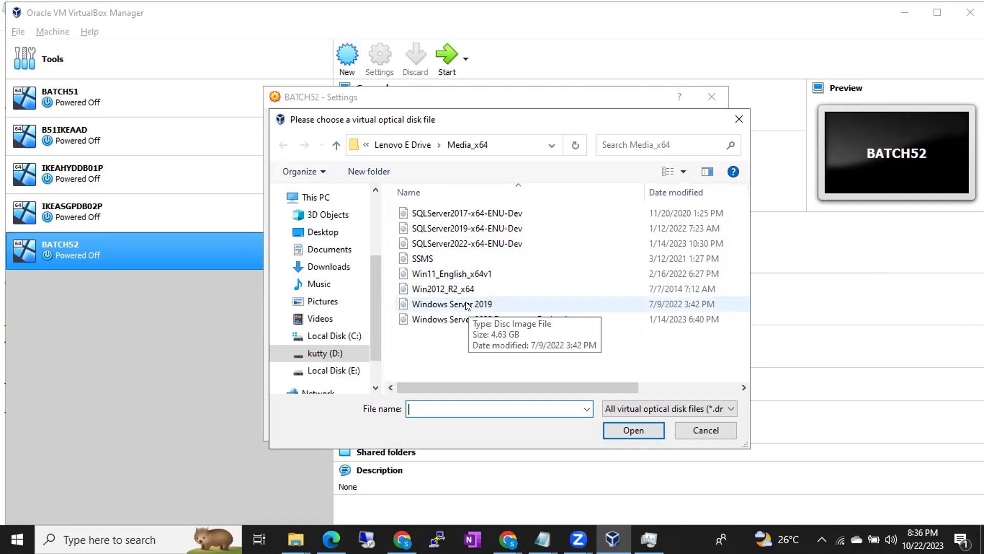
click(434, 305)
double_click(434, 305)
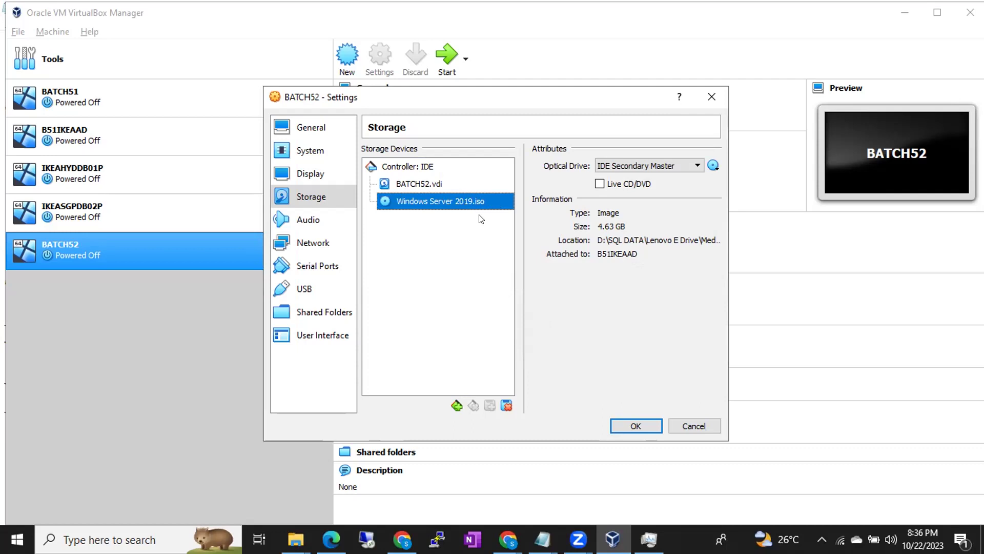
click(630, 425)
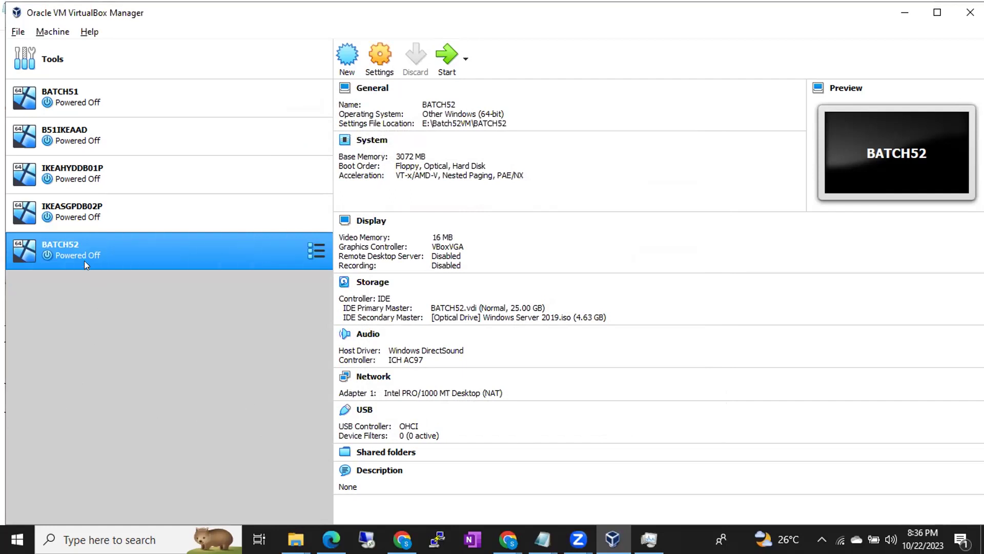
right_click(98, 254)
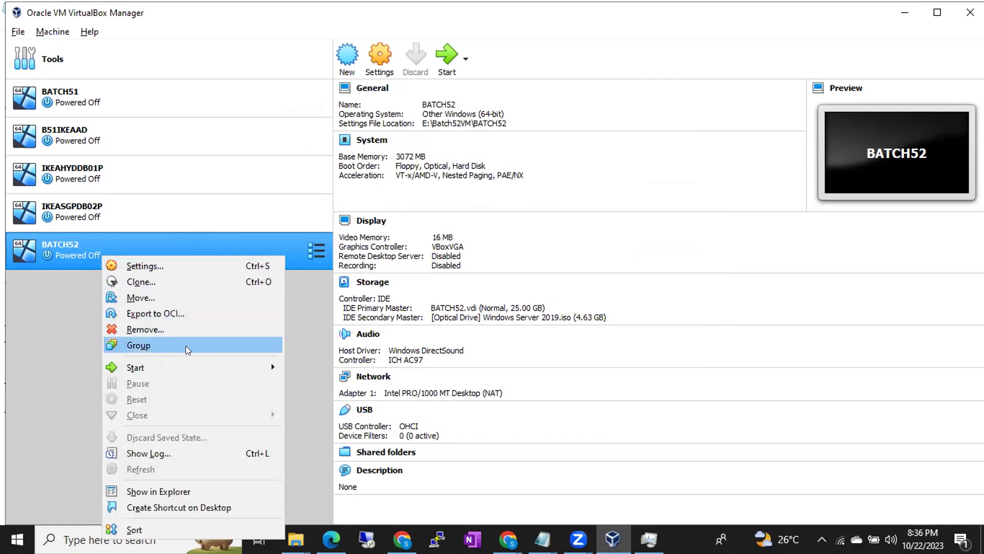
mouse_move(186, 365)
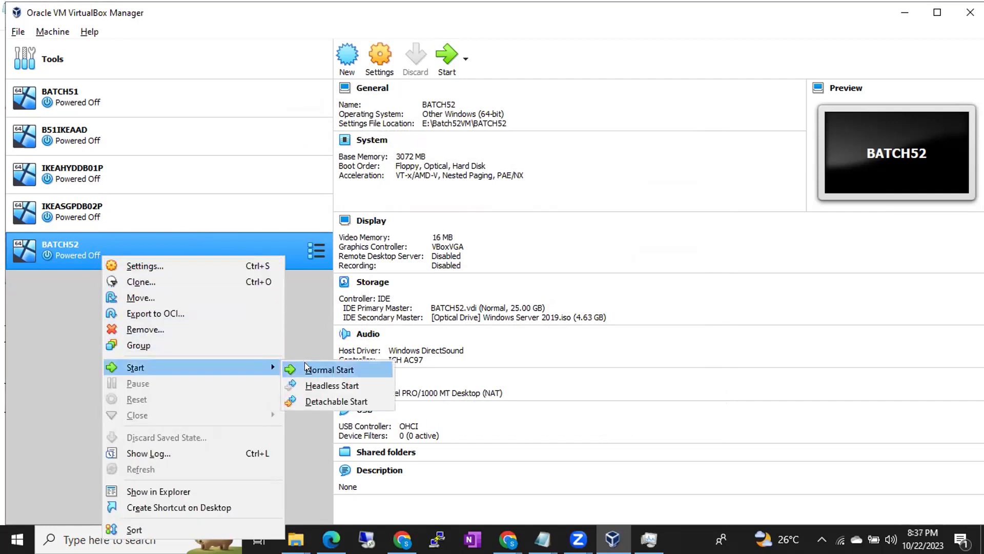
click(46, 329)
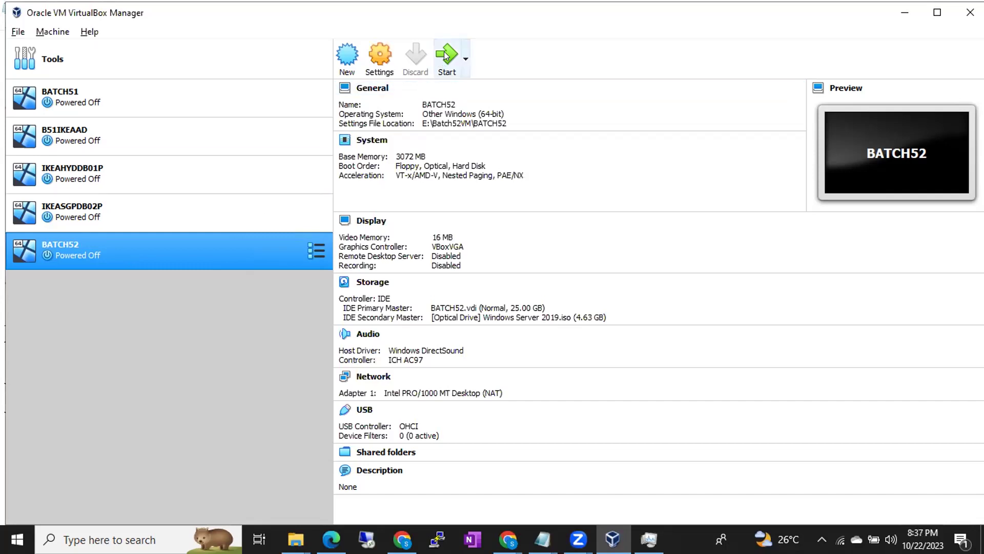
- Start the BATCH52 virtual machine and bring the file loading progress into view
double_click(131, 260)
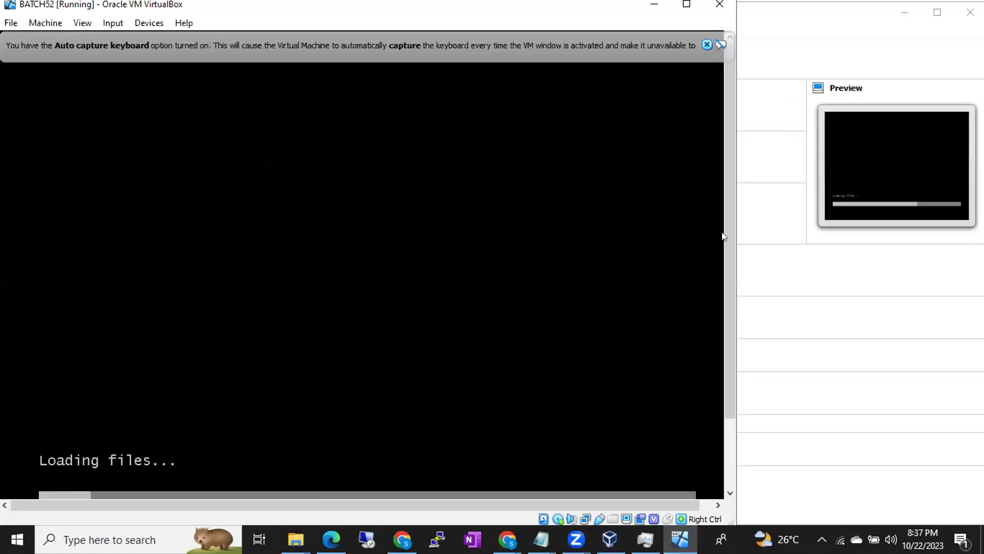
drag(726, 232, 733, 291)
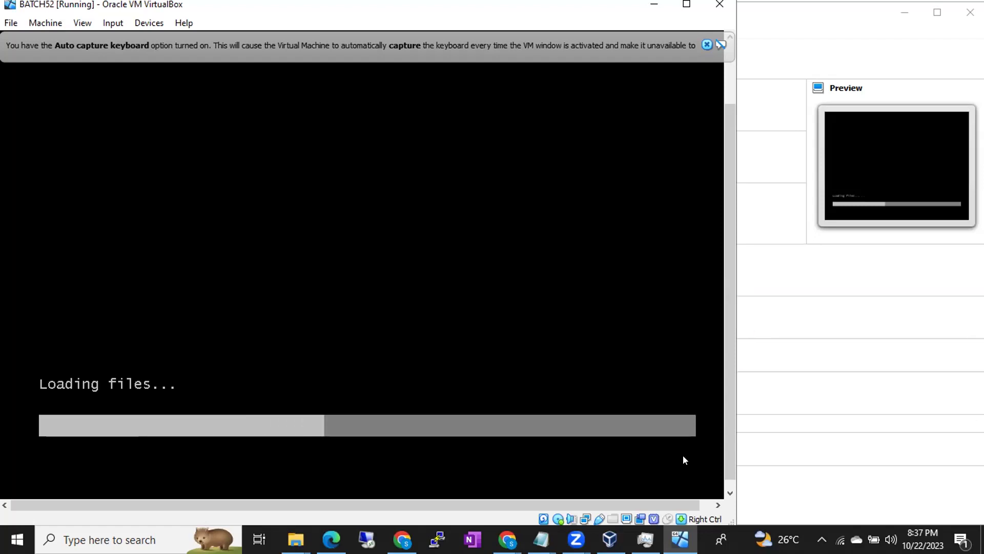
- Examine the CPU, memory and disk usage of the running processes in Task Manager
click(645, 539)
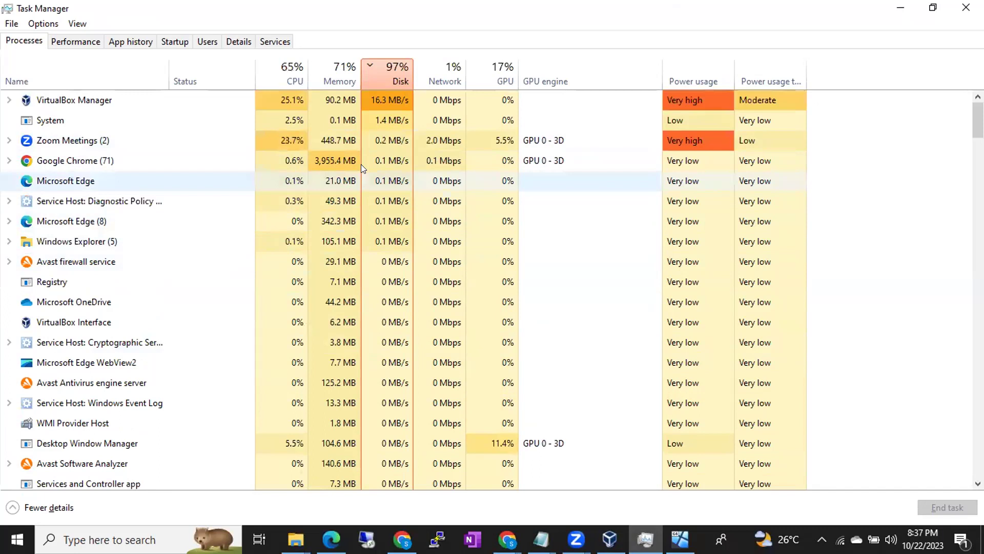
scroll(399, 209, down, 2)
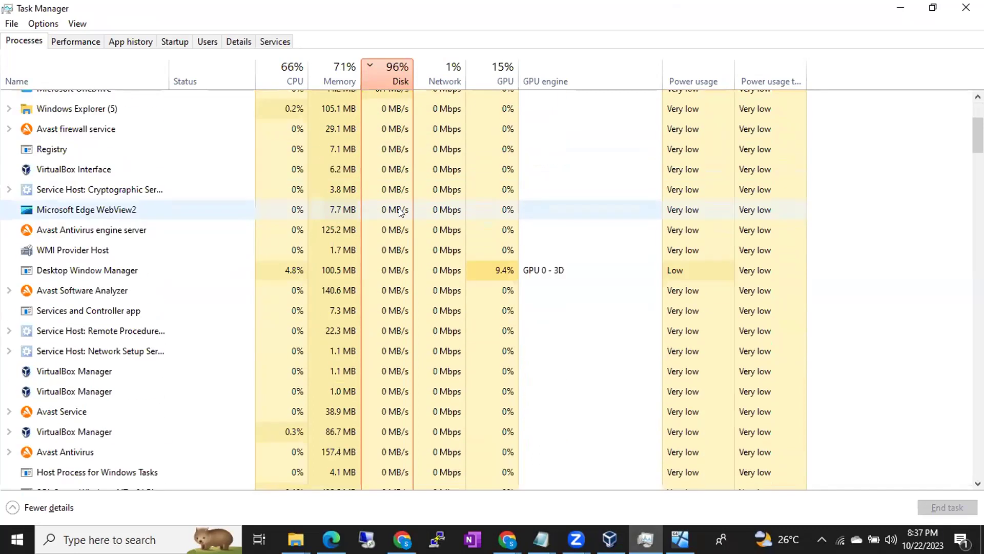
scroll(400, 211, down, 5)
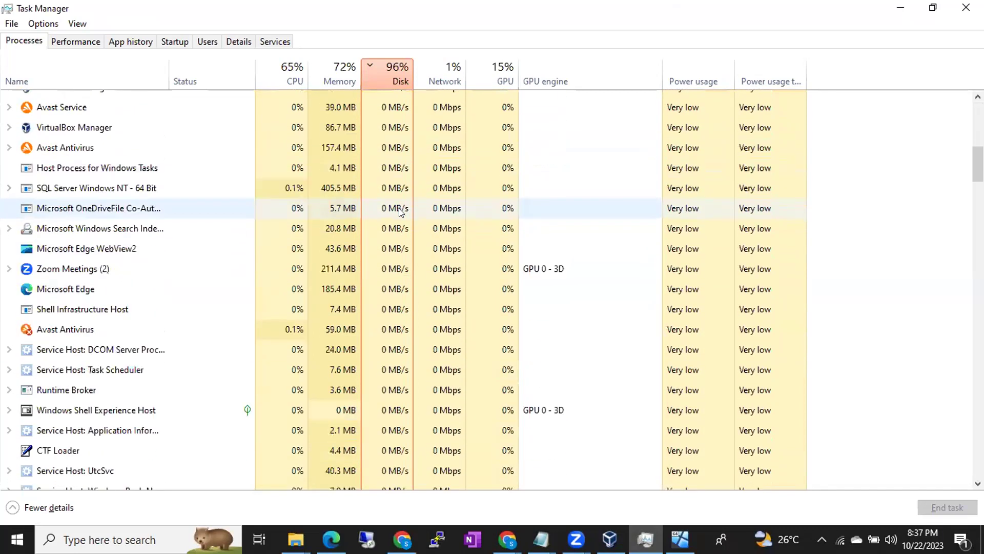
scroll(399, 208, up, 9)
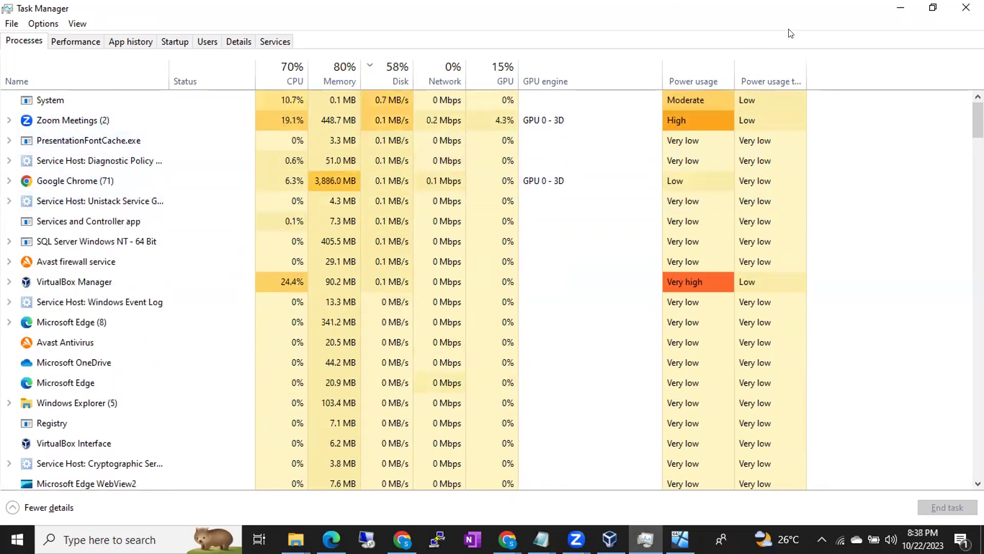
- Minimize Task Manager to return to the running BATCH52 window and dismiss its notification messages, including the one about auto capture keyboard
click(901, 6)
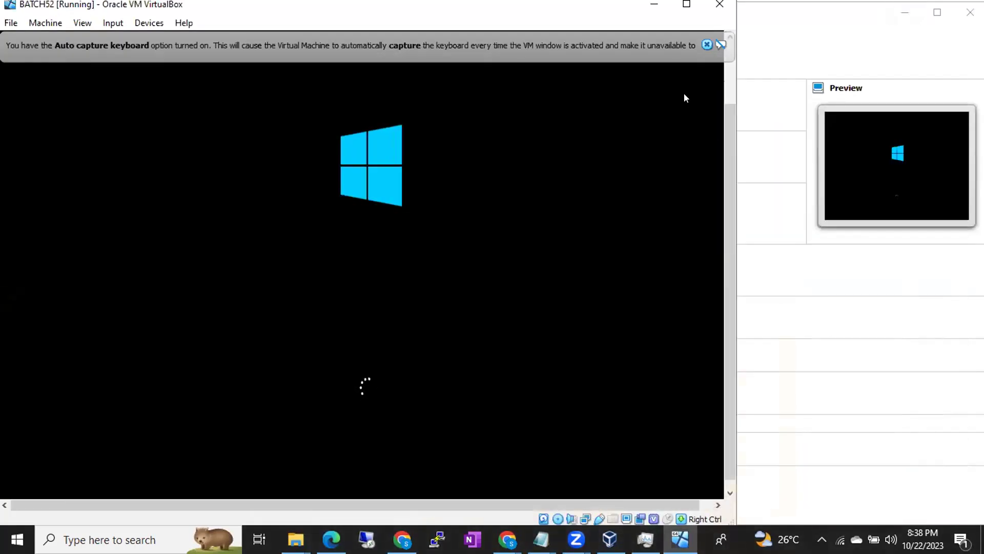
click(702, 43)
click(702, 43)
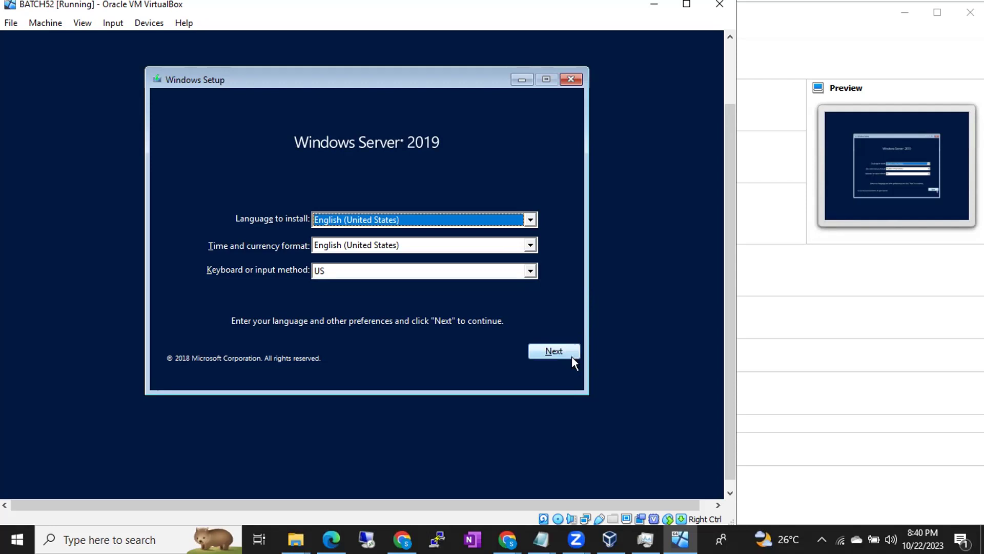
- Keep the default English (United States) language and US keyboard settings and start the Windows Server 2019 installation
click(610, 539)
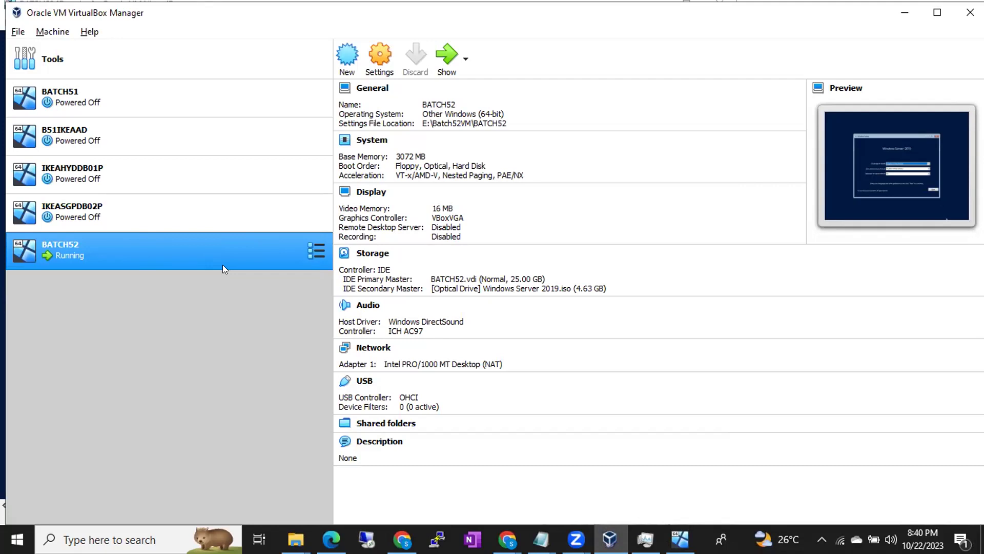
click(681, 539)
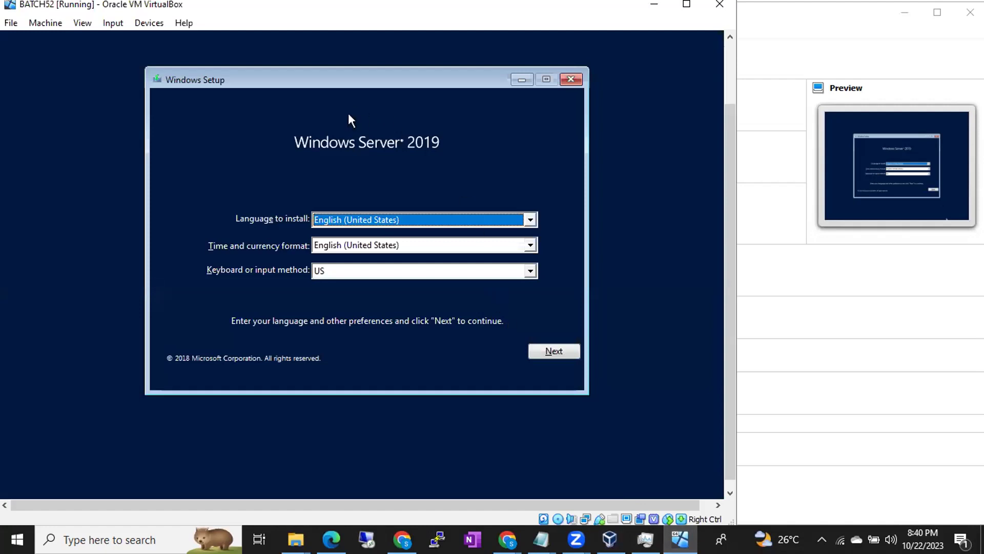
click(540, 343)
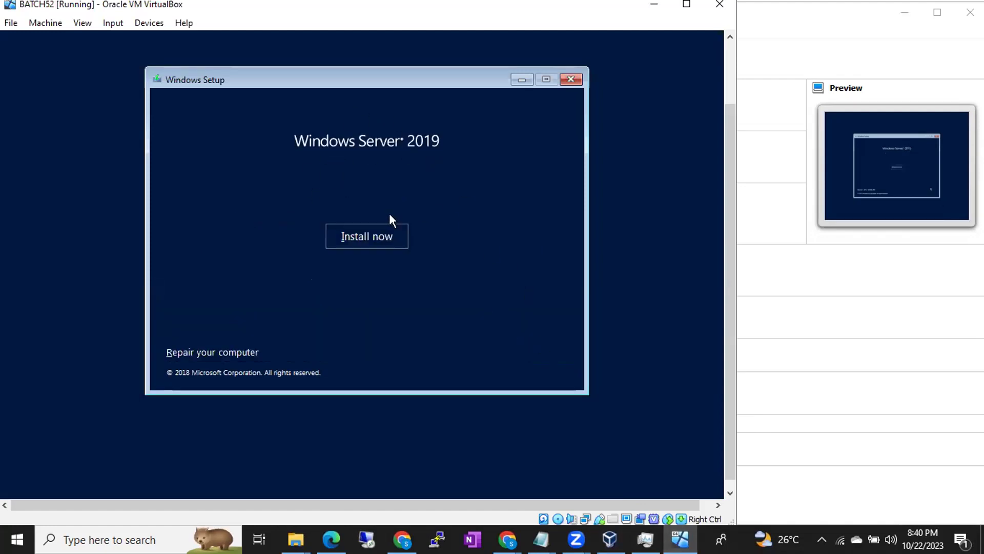
click(383, 236)
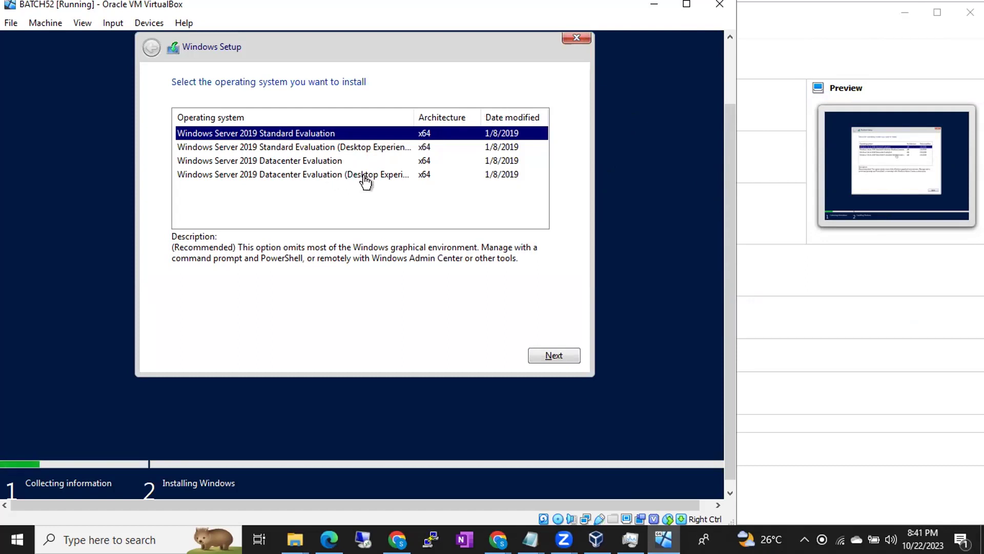
- Choose Windows Server 2019 Datacenter Evaluation (Desktop Experience) as the operating system and accept the license terms
click(326, 179)
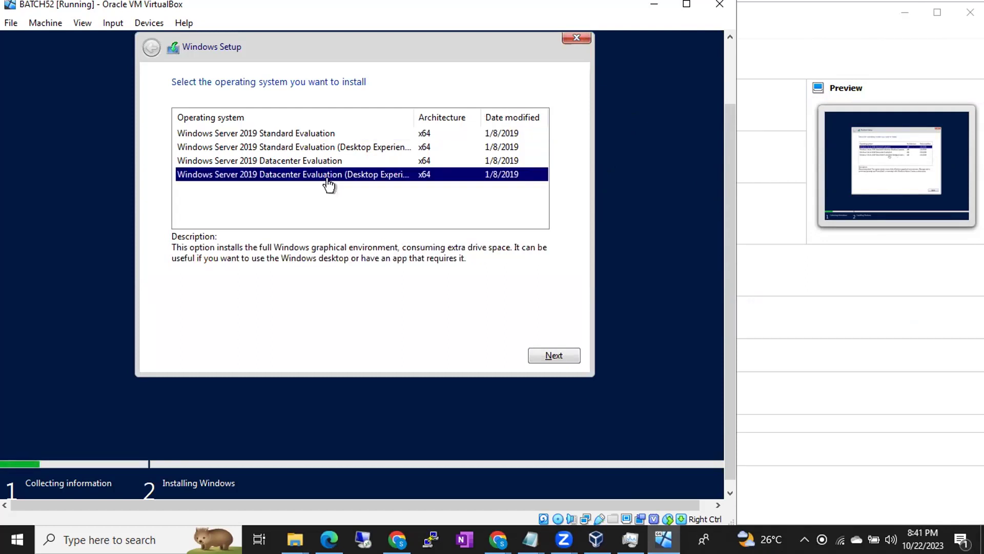
click(549, 355)
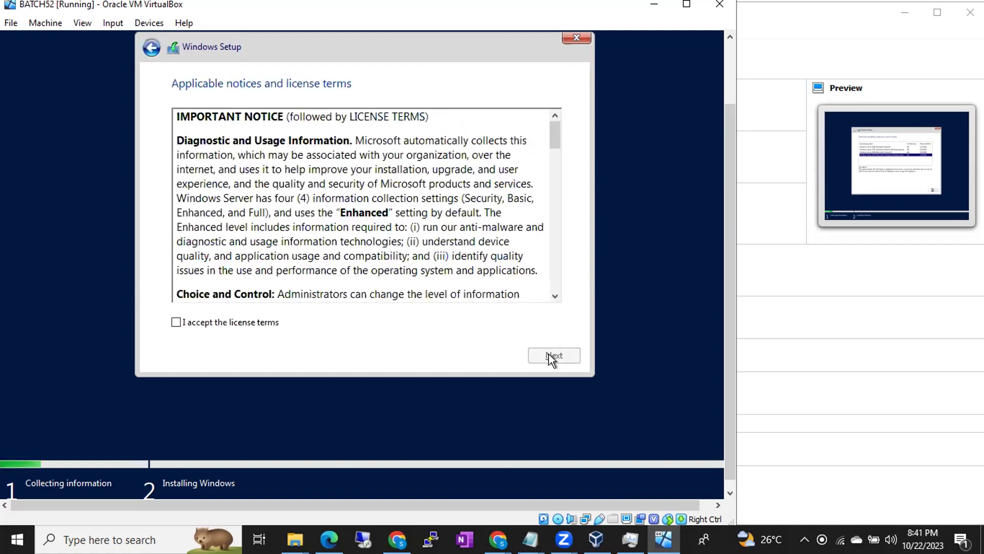
click(223, 324)
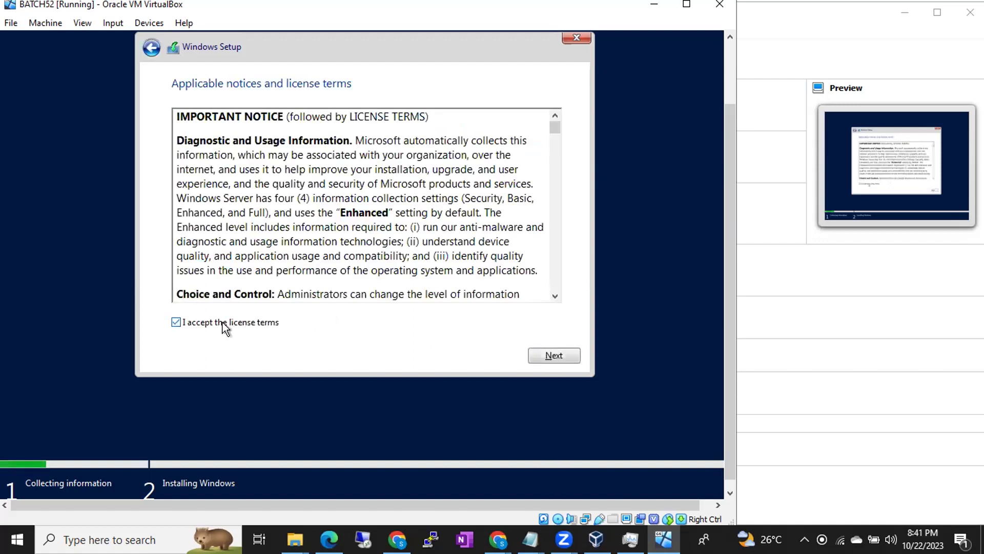
click(546, 357)
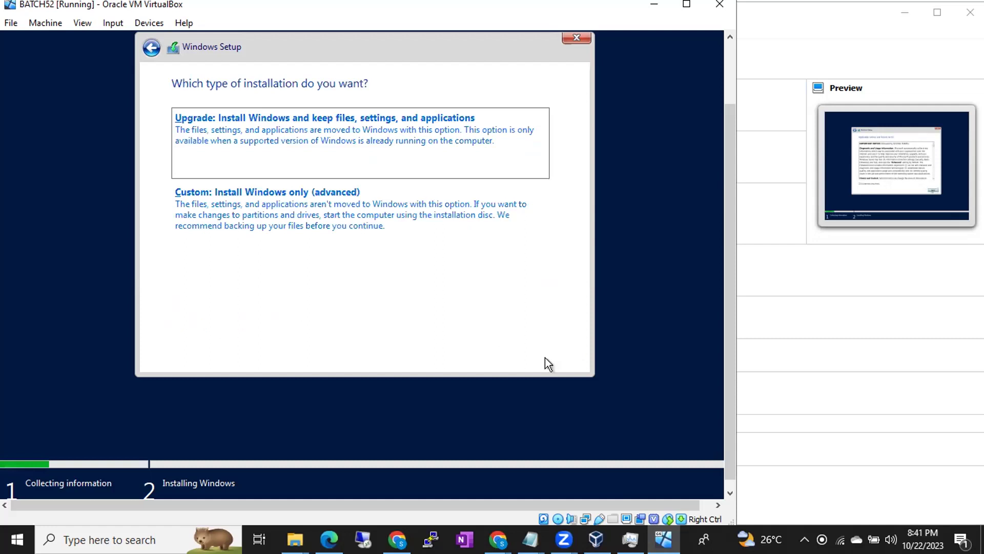
- Choose the custom Windows-only installation and start installing onto the Drive 0 unallocated space
click(300, 224)
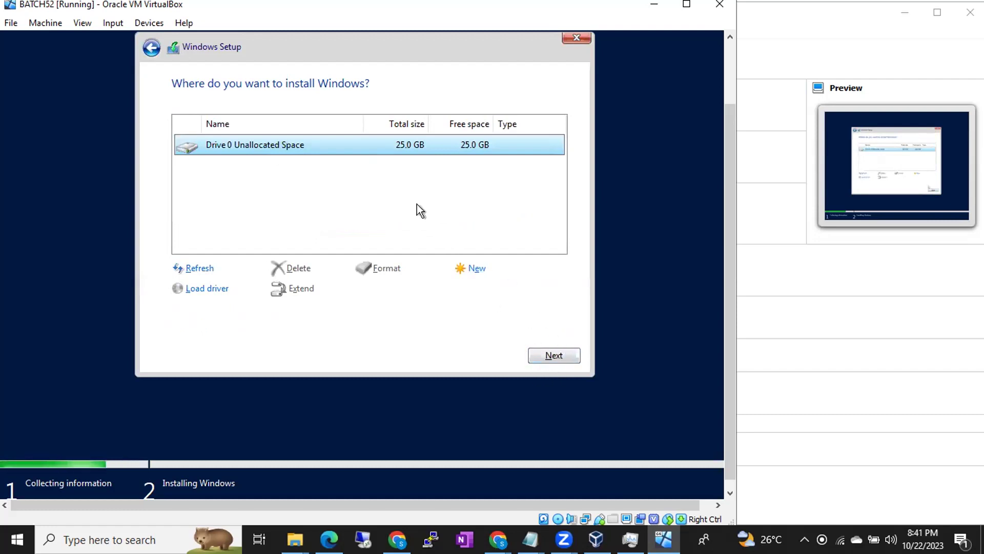
click(555, 357)
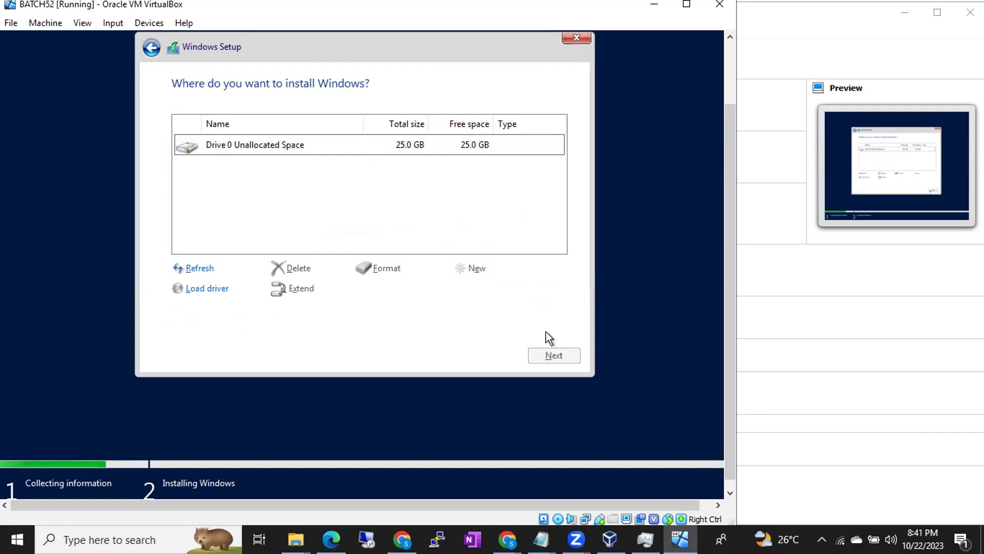
click(345, 149)
click(554, 357)
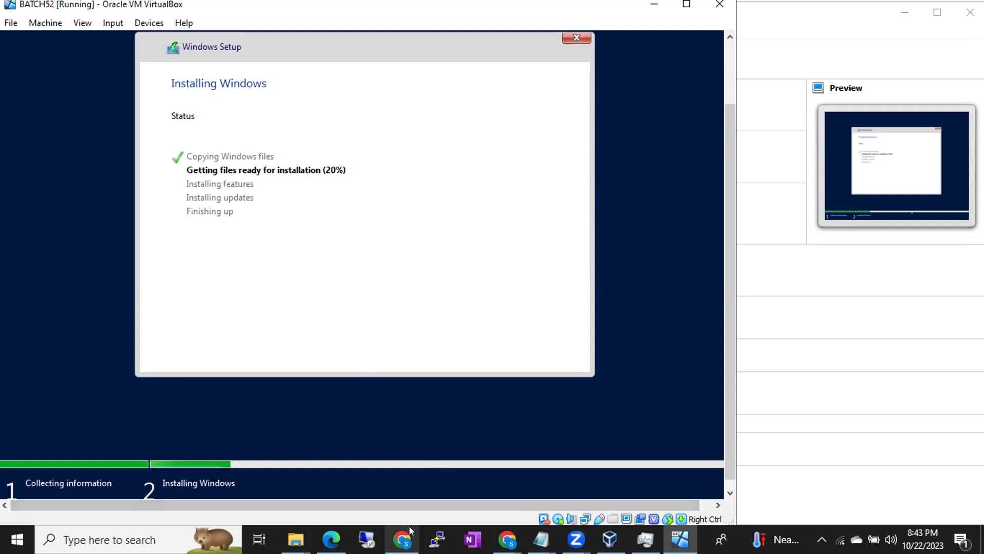
- Switch to Chrome and show the B52 Sql DBA.drawio diagram
click(403, 539)
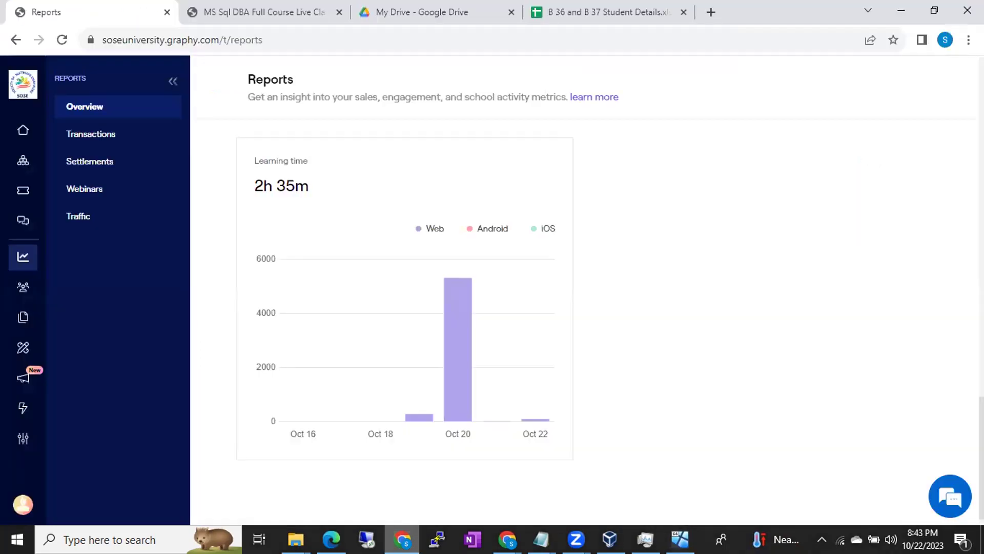
click(901, 9)
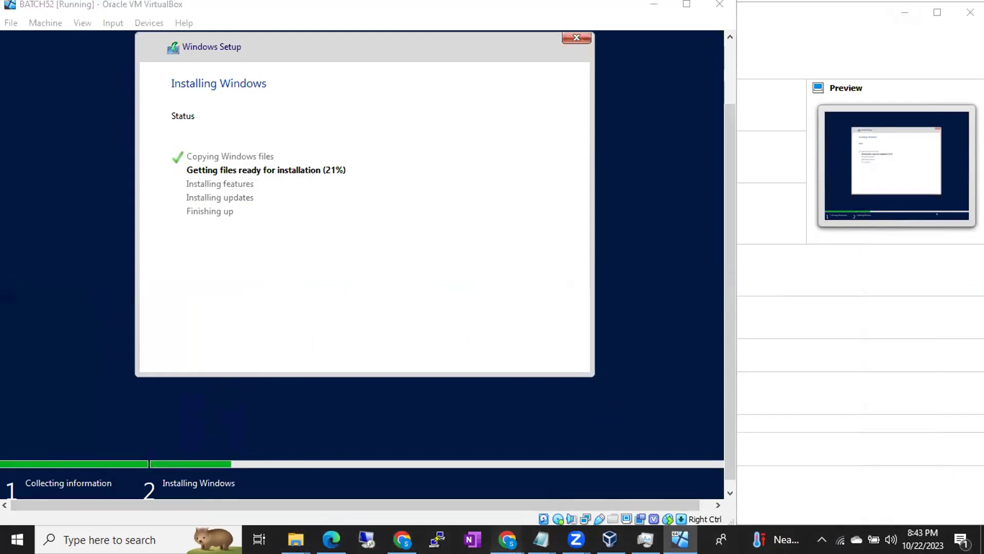
mouse_move(509, 536)
click(471, 496)
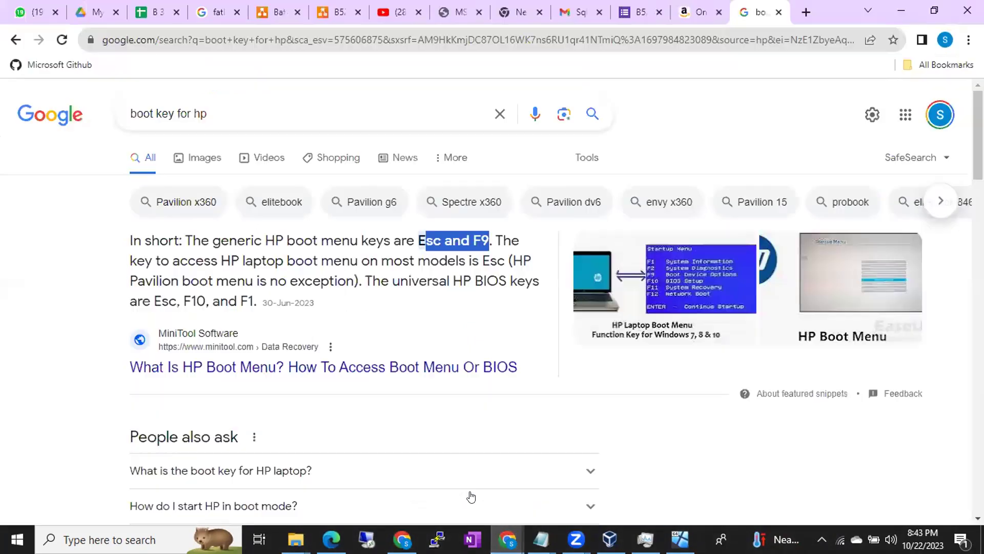
click(329, 22)
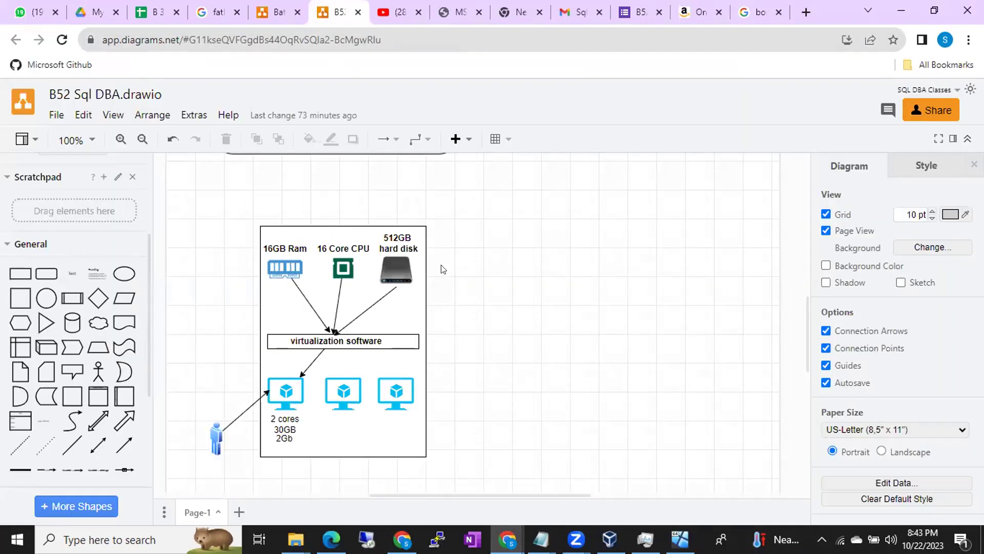
- Add a large rectangle in the blank area below the existing virtualization diagram
scroll(486, 351, down, 5)
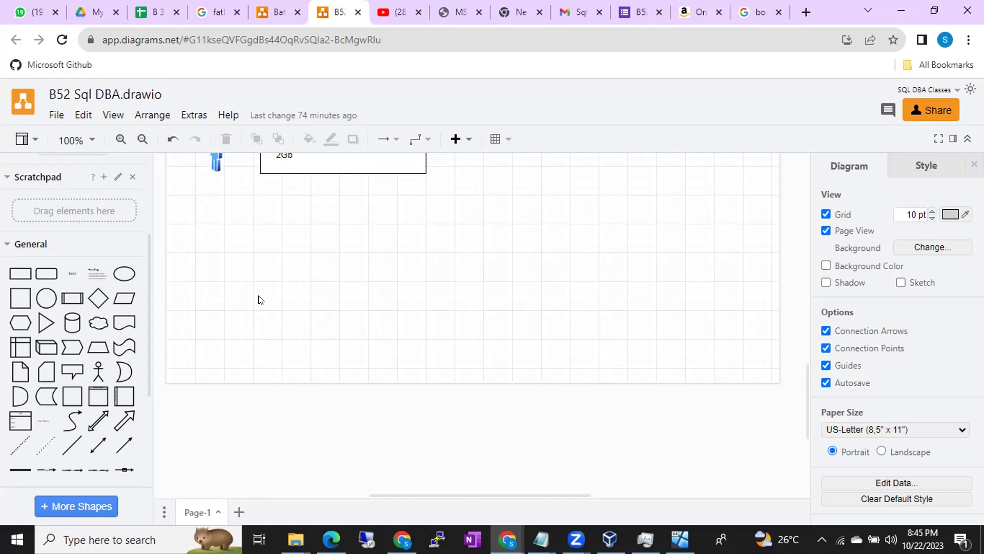
click(17, 276)
drag(224, 272, 284, 262)
drag(467, 328, 228, 283)
drag(281, 301, 448, 432)
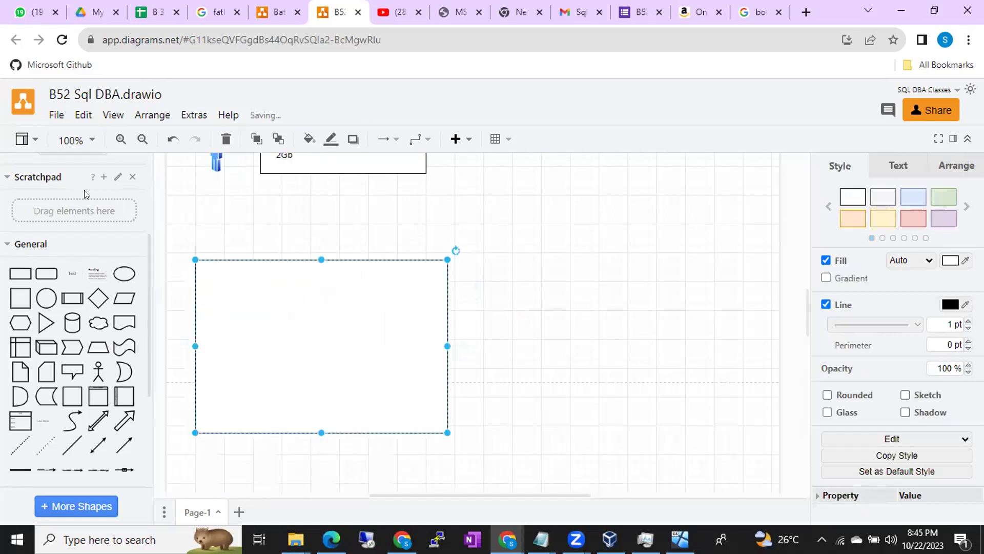
- Search the shape library for virtual machine shapes and place an enlarged SQL monitor icon in the new rectangle's upper-left area
scroll(87, 194, up, 3)
click(41, 173)
drag(41, 173, 2, 175)
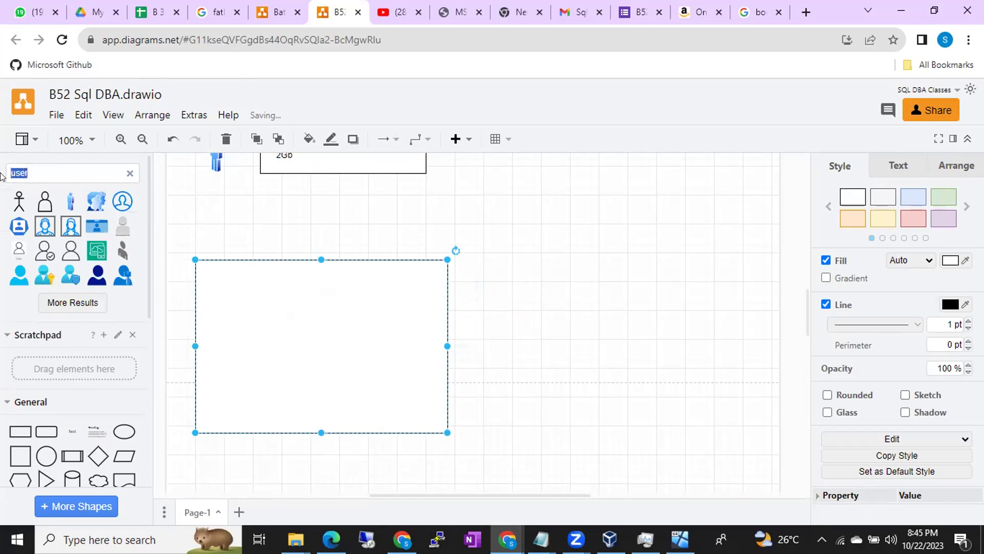
text(vir)
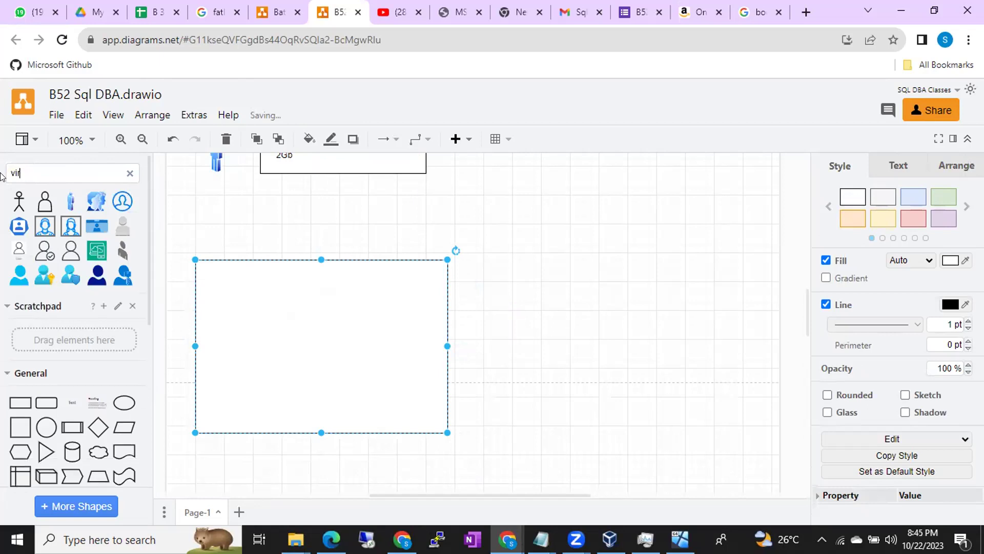
text(utal machine)
key(Return)
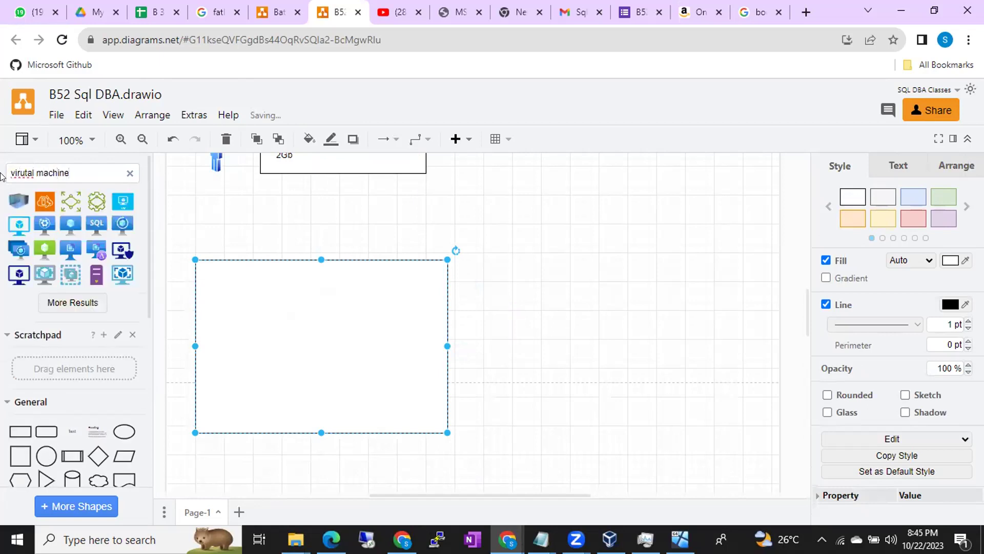
mouse_move(71, 225)
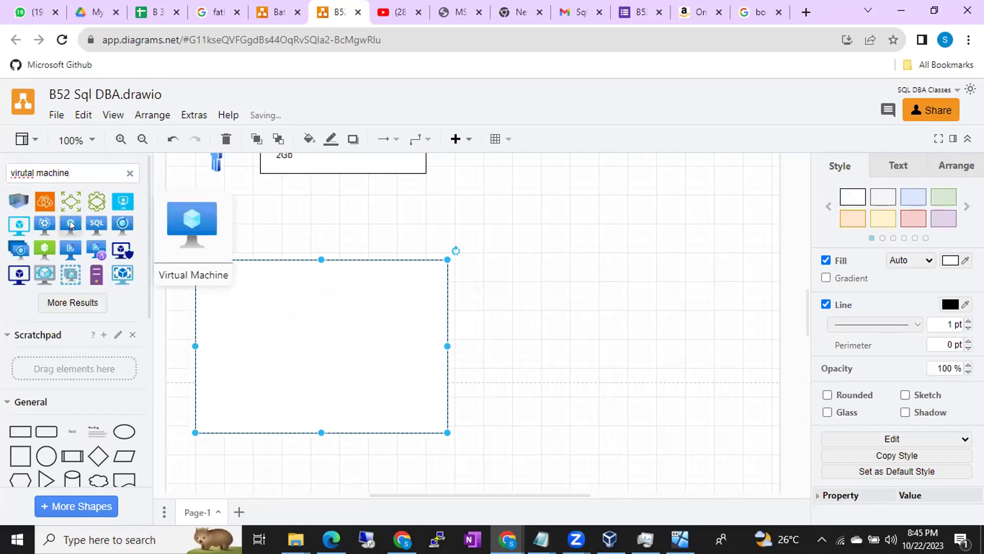
click(97, 224)
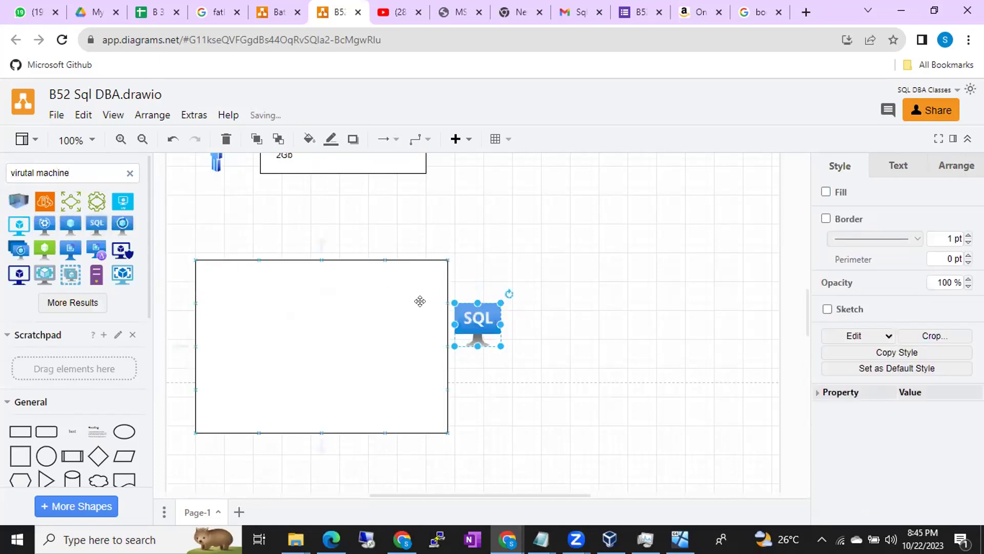
drag(478, 320, 318, 377)
drag(261, 330, 261, 317)
click(508, 352)
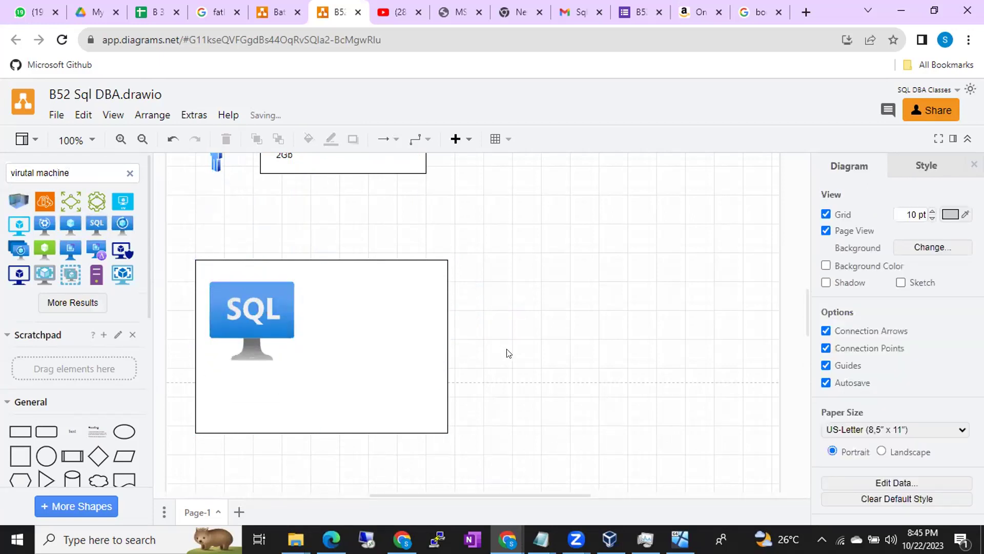
- Add a bold "Bangalore" text label and place it centred just below the rectangle
double_click(508, 352)
click(506, 350)
text(Bangalore)
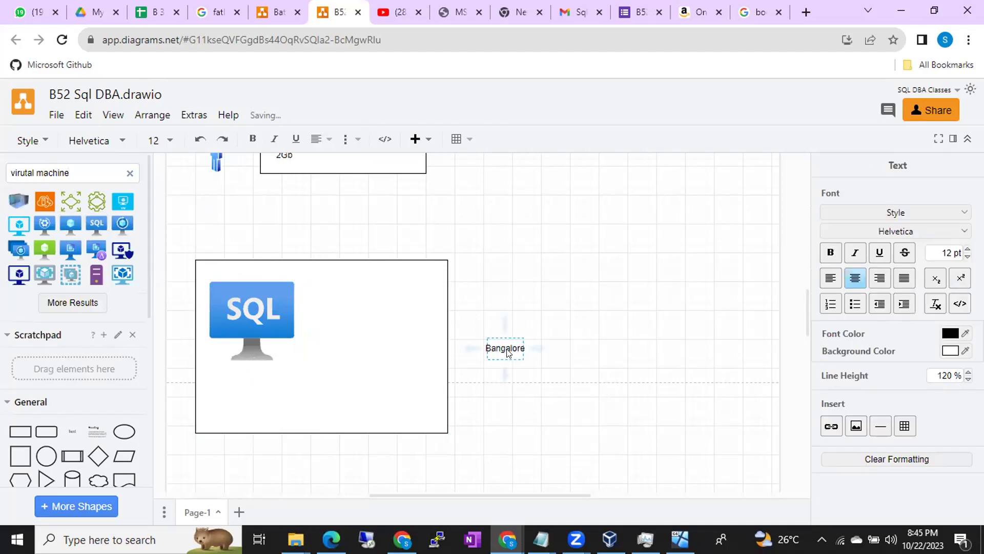
click(599, 256)
click(505, 343)
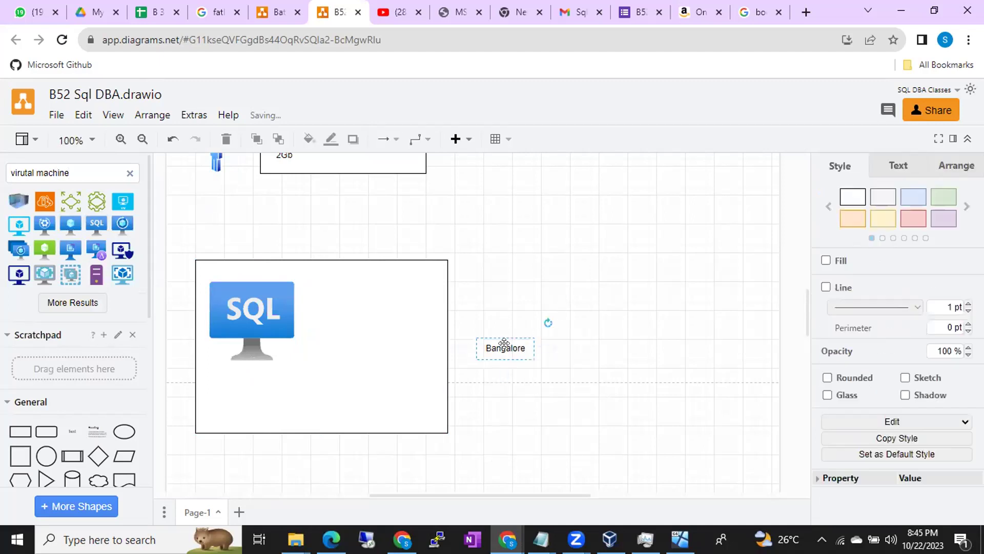
drag(505, 344, 308, 444)
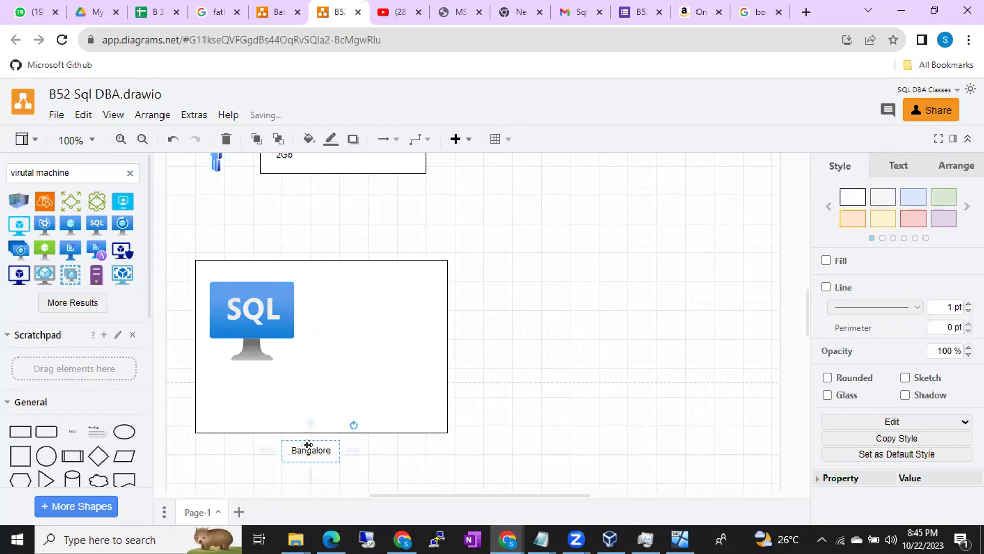
click(565, 392)
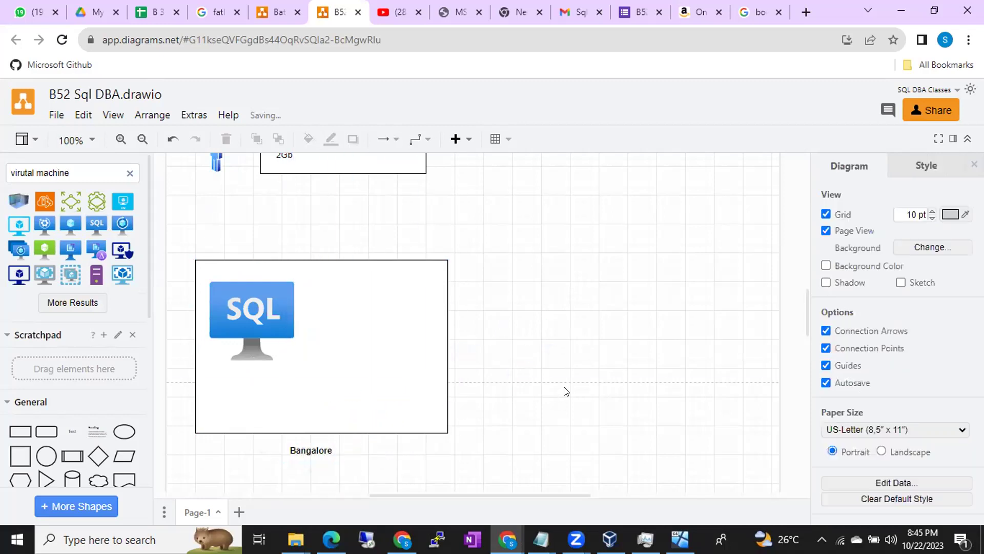
- Search the shape library for "user" and place the blue standing person icon in the rectangle's lower-right area
click(131, 174)
text(user)
key(Return)
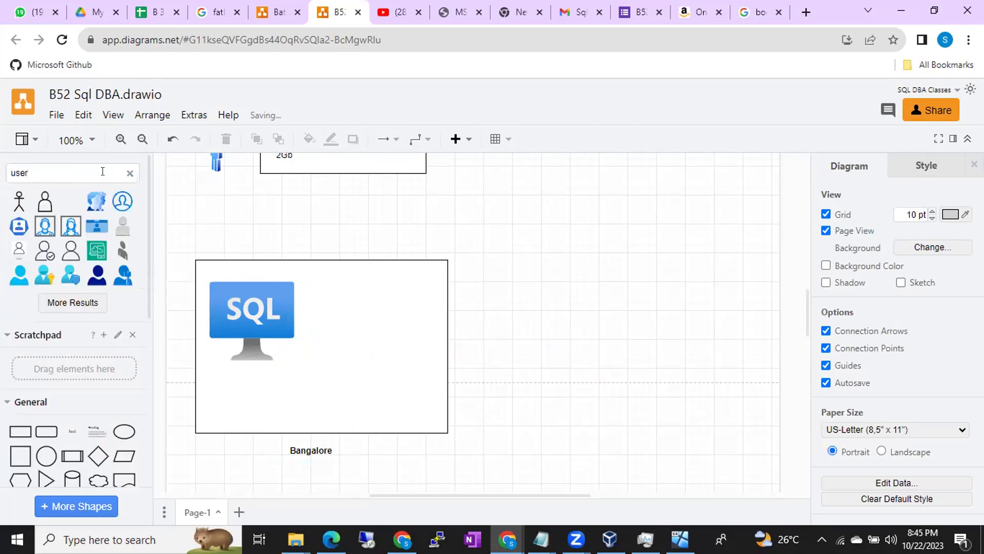
drag(71, 201, 609, 379)
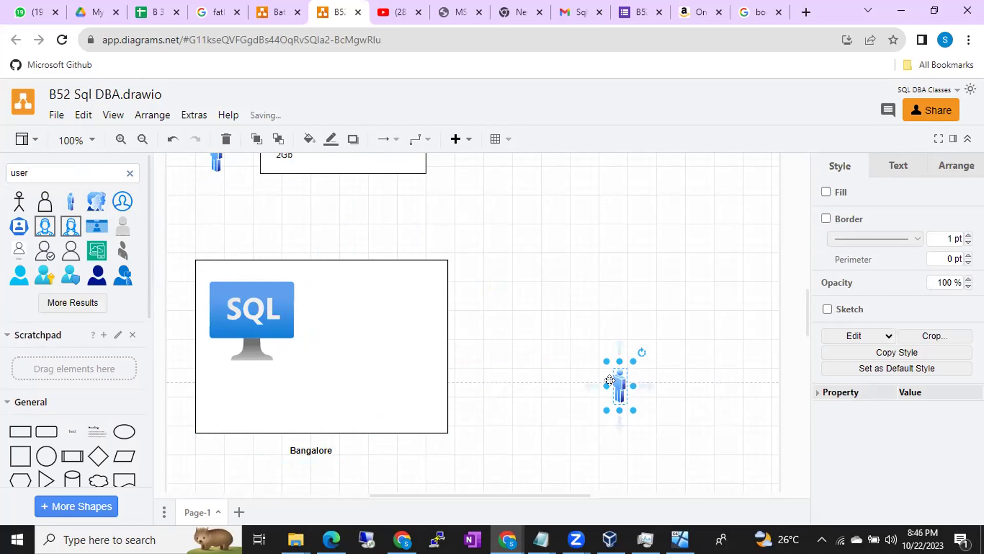
drag(609, 380, 365, 387)
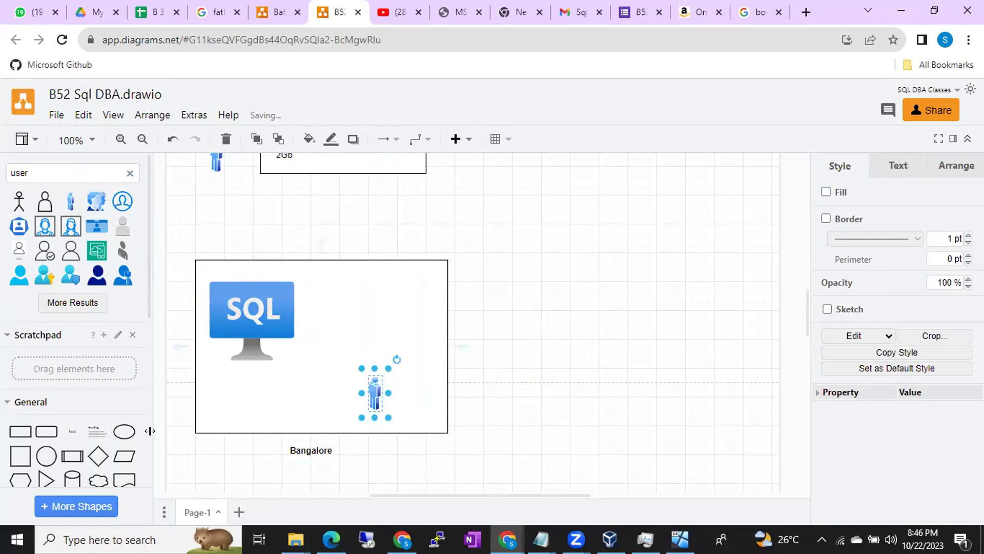
- Draw a straight arrow from the person icon to the SQL monitor icon inside the rectangle
scroll(110, 446, down, 4)
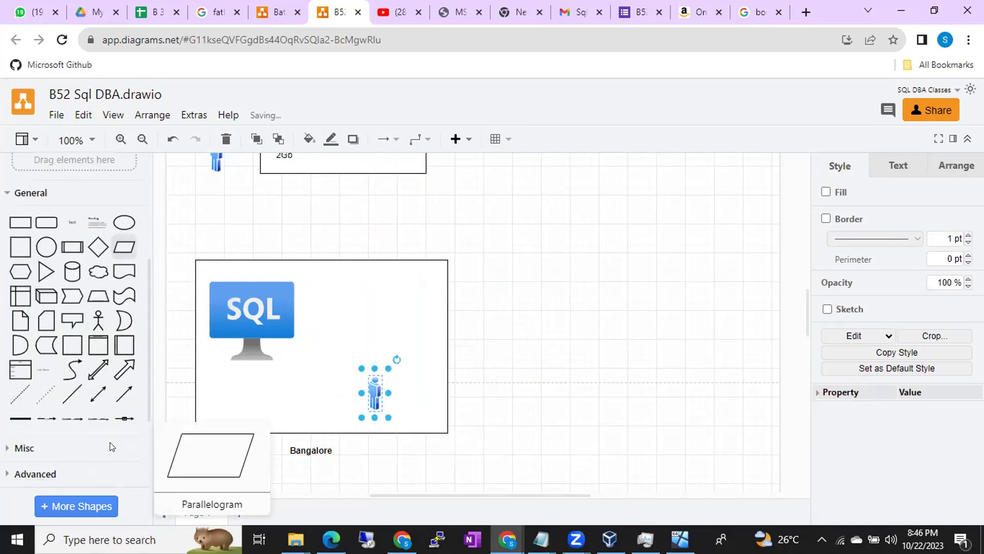
click(113, 398)
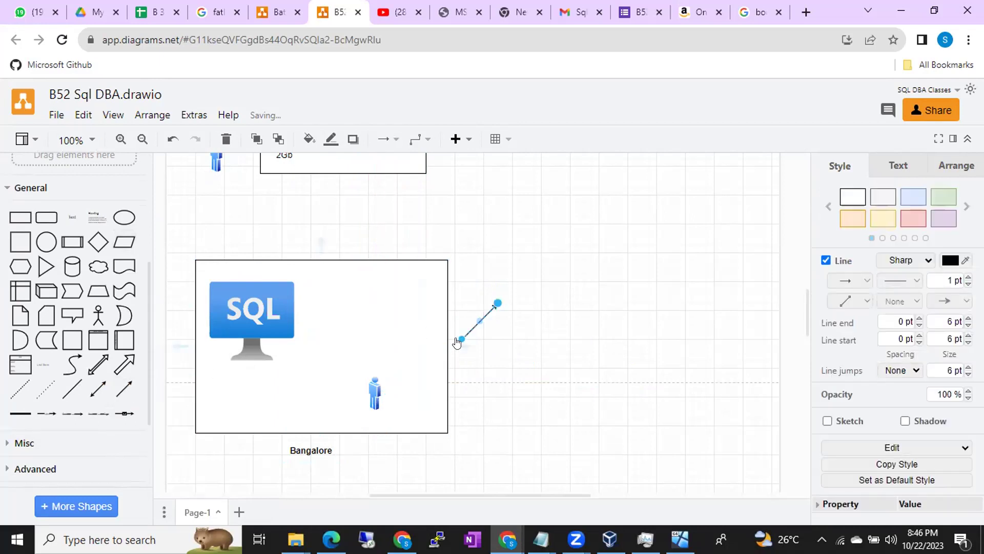
drag(462, 338, 370, 380)
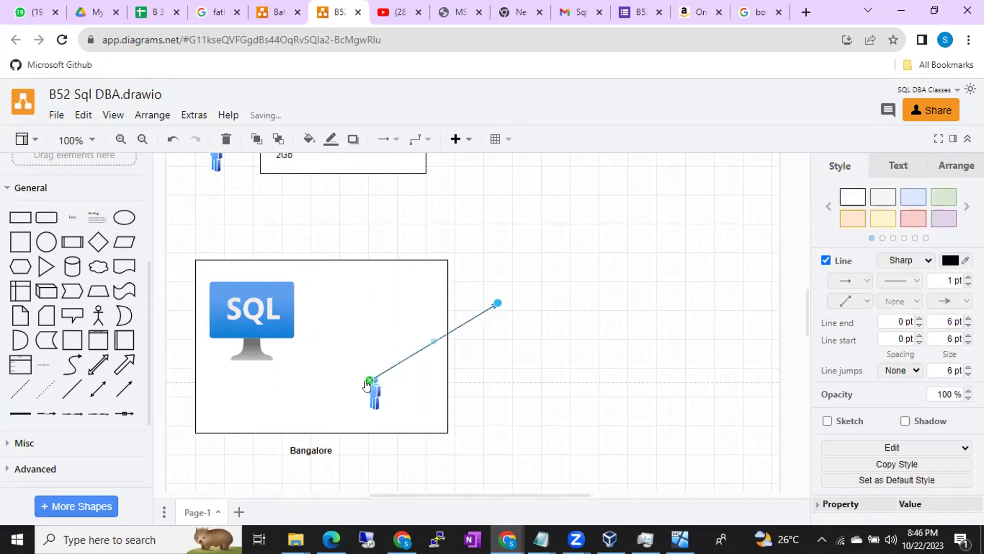
drag(495, 307, 294, 330)
click(355, 310)
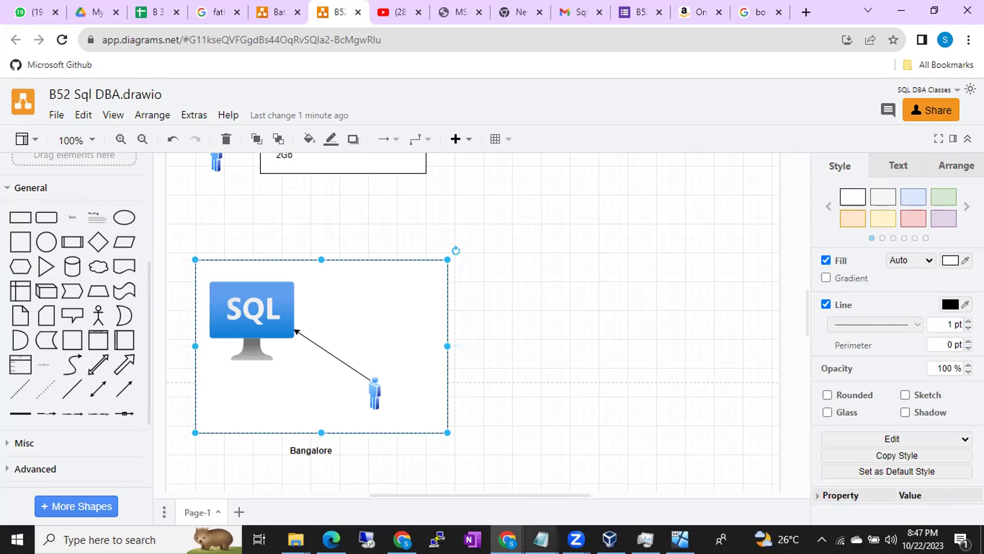
- Switch to Notepad and add the line "RDP- Remote Desktop Protocal" below "Sql Server 2019"
click(541, 539)
click(603, 490)
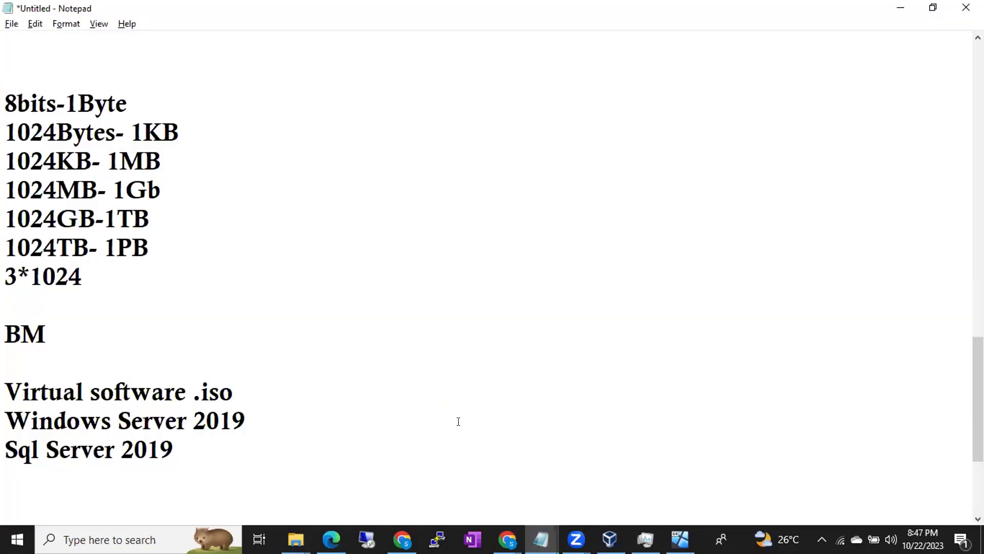
scroll(457, 420, down, 2)
text(RD)
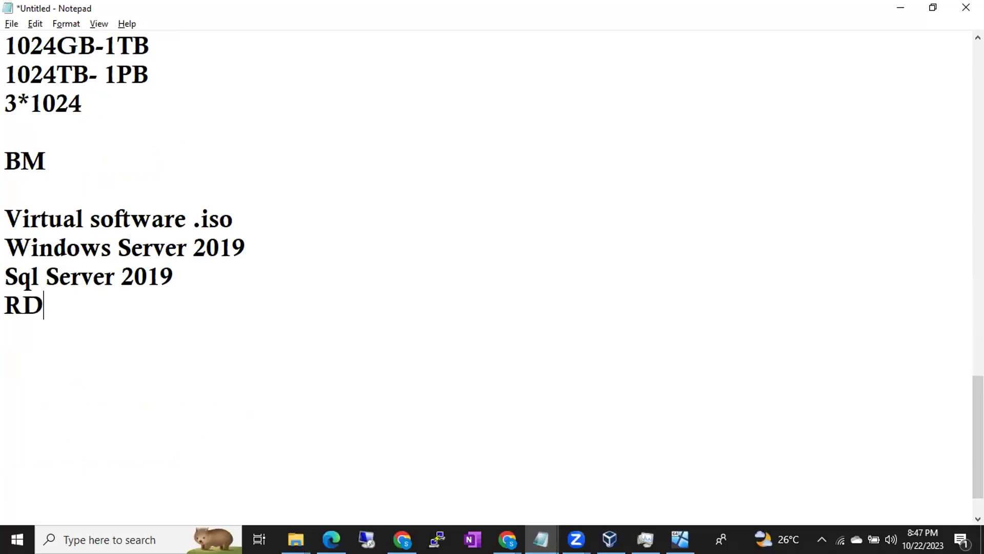
text(P- Remote Desk)
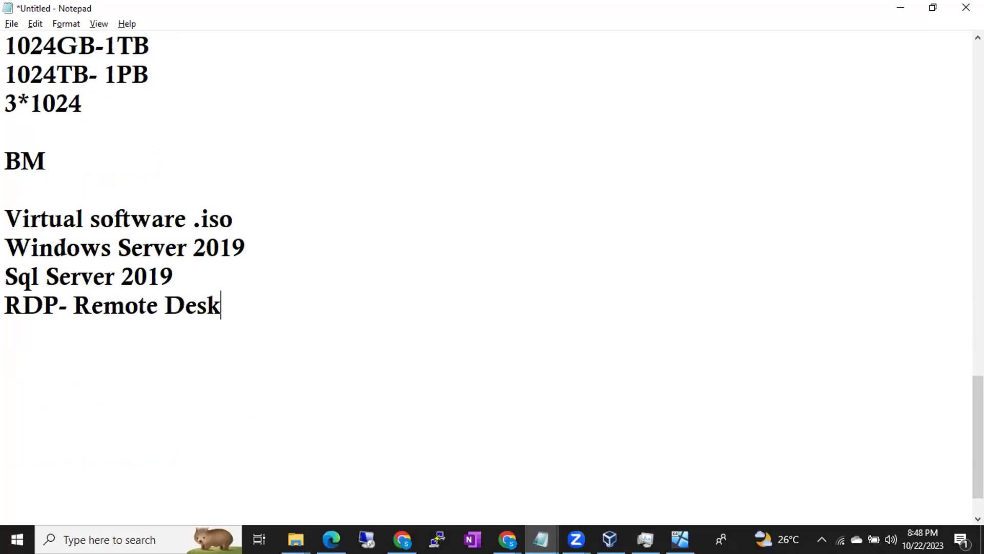
text(top Pro)
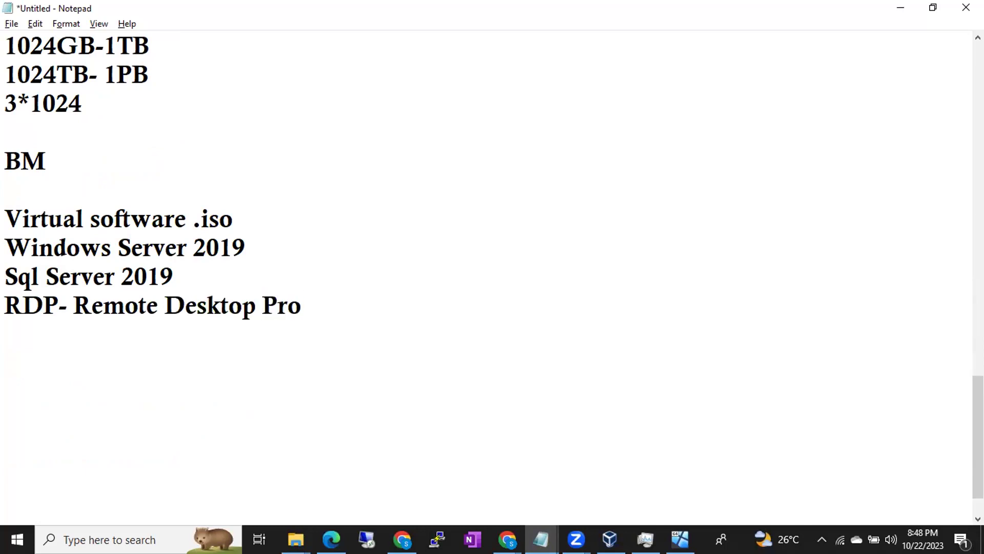
text(tocal)
key(Return)
- Add the line "RDC- Remote Desktop Connection" below the RDP line in the notes
text(RDC)
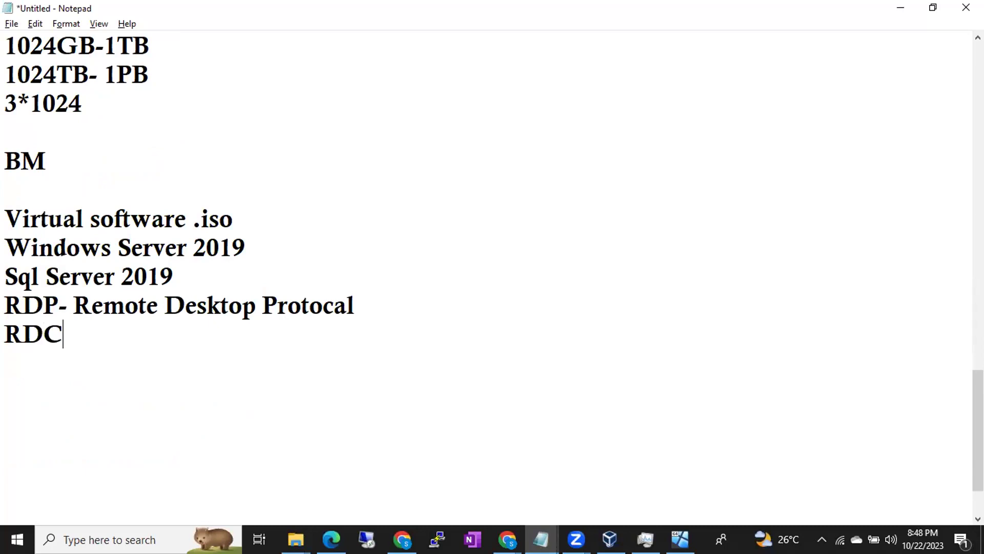
text(- Remote Dest)
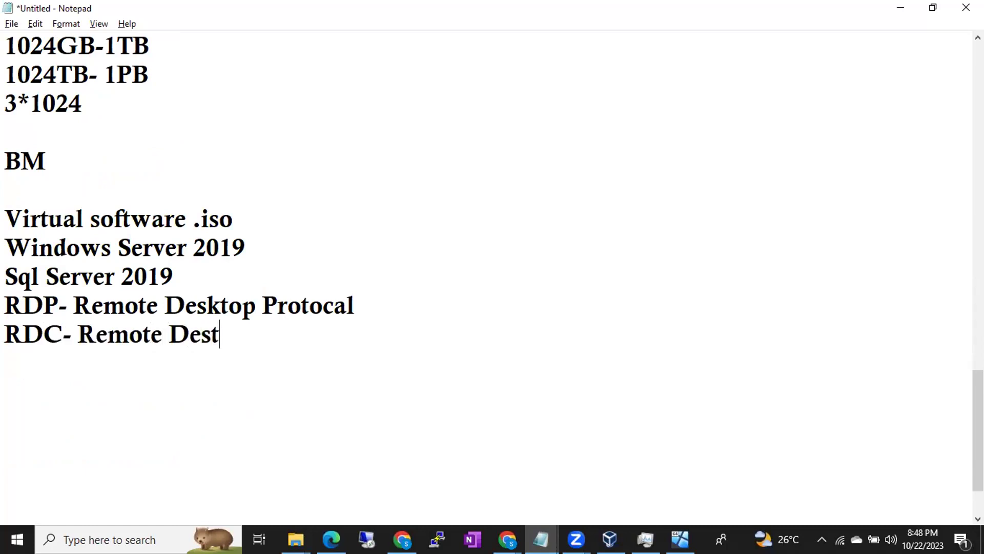
key(BackSpace)
text(ktop)
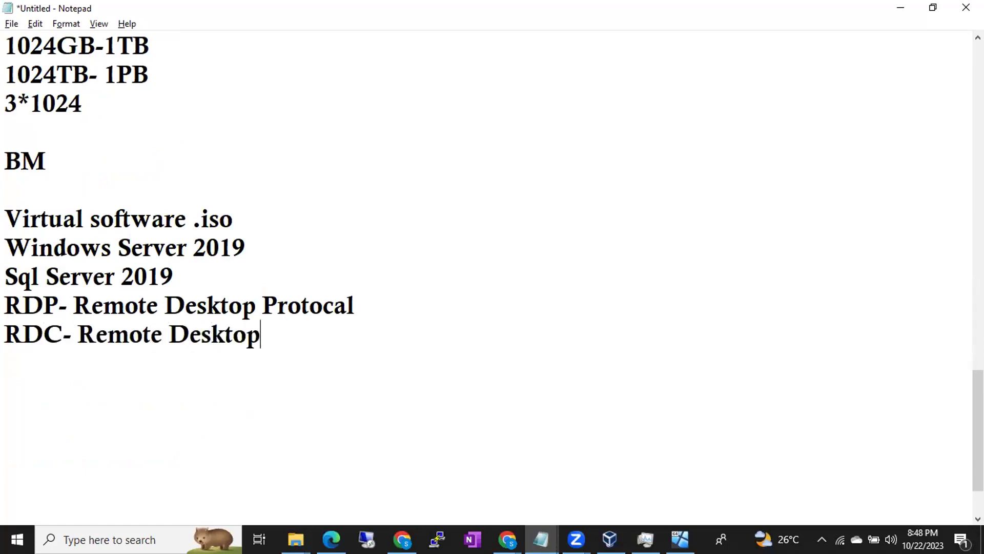
text( Connecito)
key(BackSpace)
key(BackSpace)
key(BackSpace)
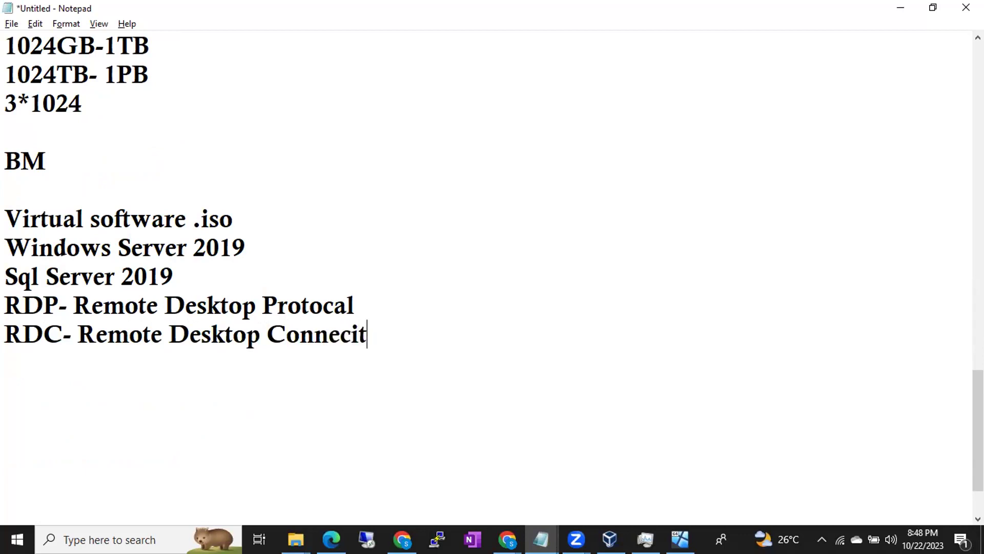
text(to)
key(BackSpace)
text(ion)
key(Return)
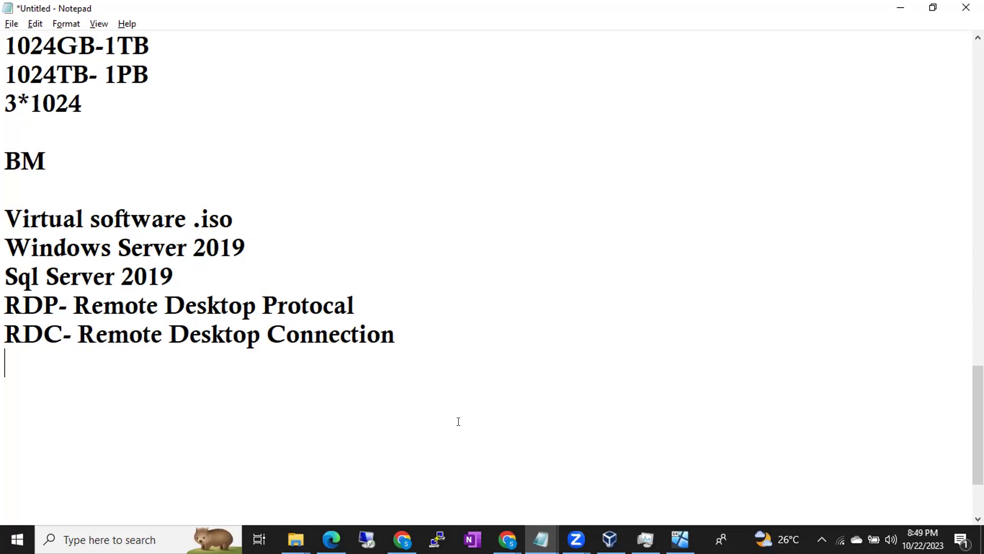
- Switch back to the B52 Sql DBA diagram and search the shape library for "laptop"
key(alt+Tab)
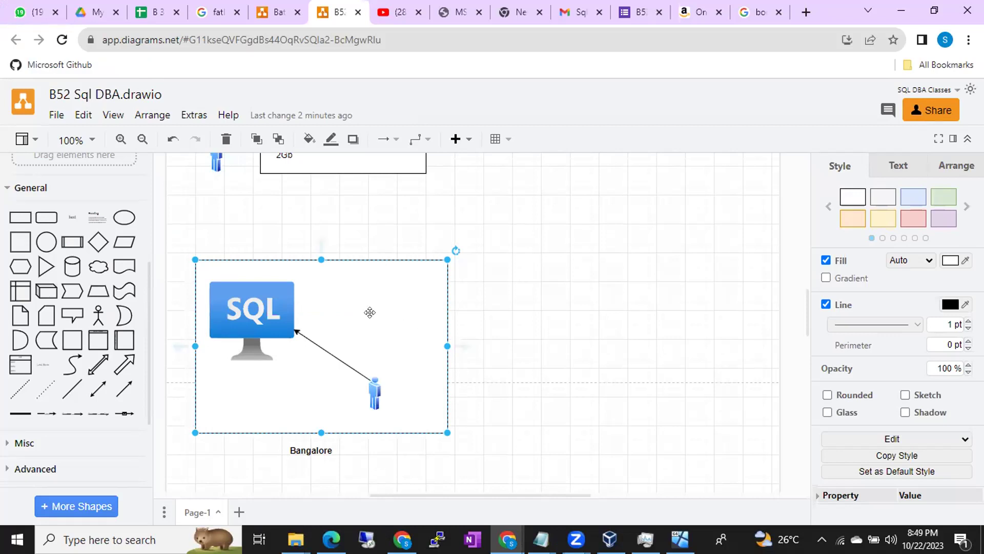
click(255, 332)
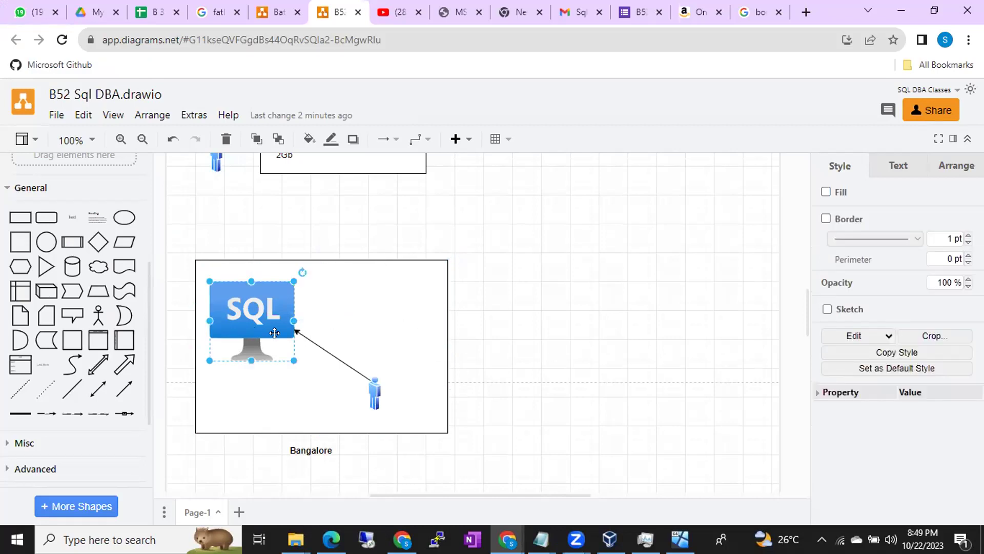
scroll(41, 251, up, 4)
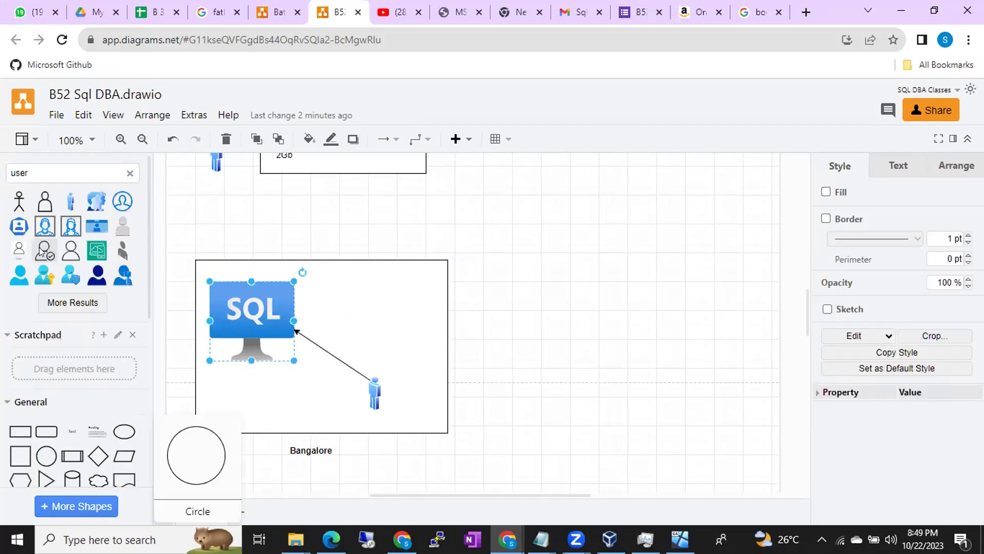
click(131, 172)
text(lap)
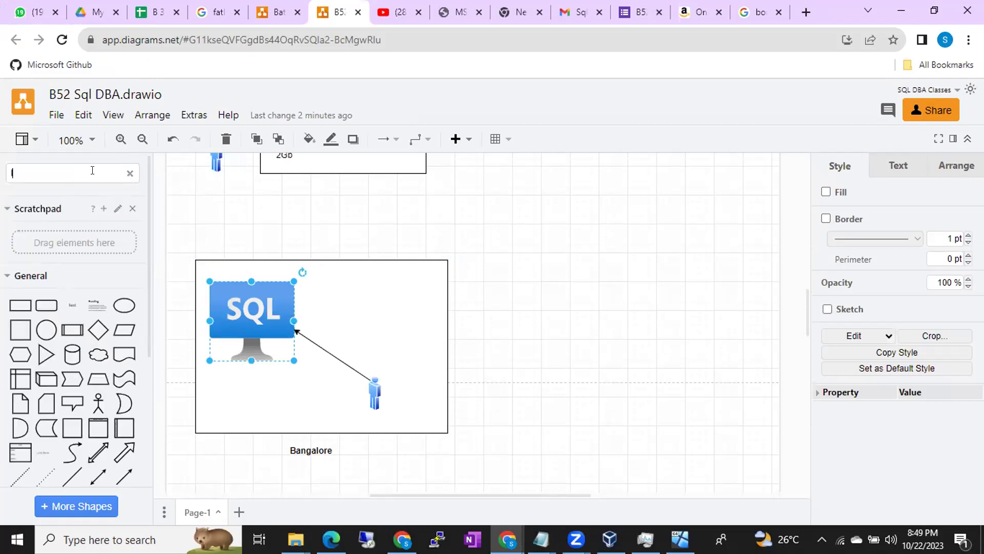
key(BackSpace)
key(BackSpace)
text(aptop)
key(Return)
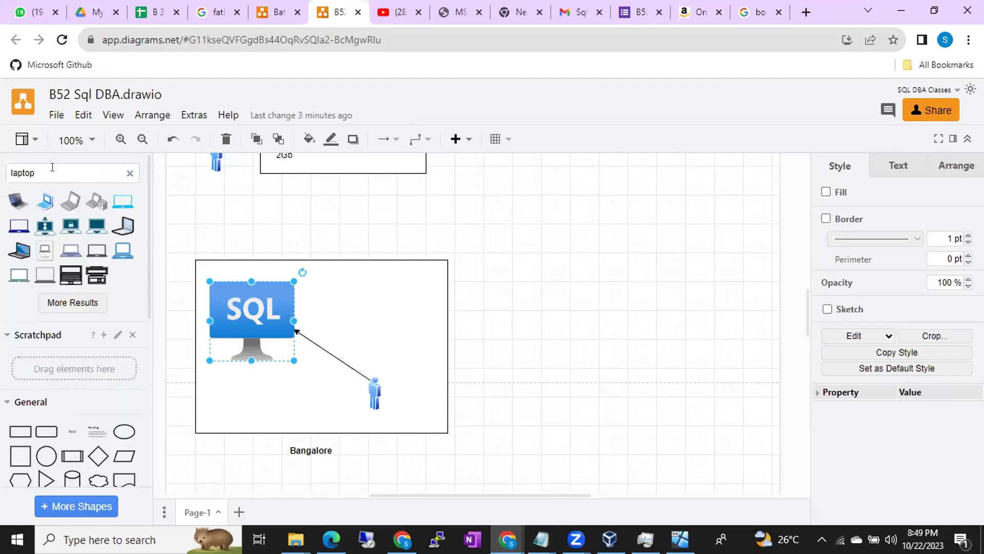
- Place the dark blue outlined laptop icon inside the Bangalore rectangle, above and slightly right of the person icon
click(19, 226)
drag(474, 317, 354, 329)
double_click(402, 359)
drag(402, 356, 413, 333)
drag(378, 408, 413, 408)
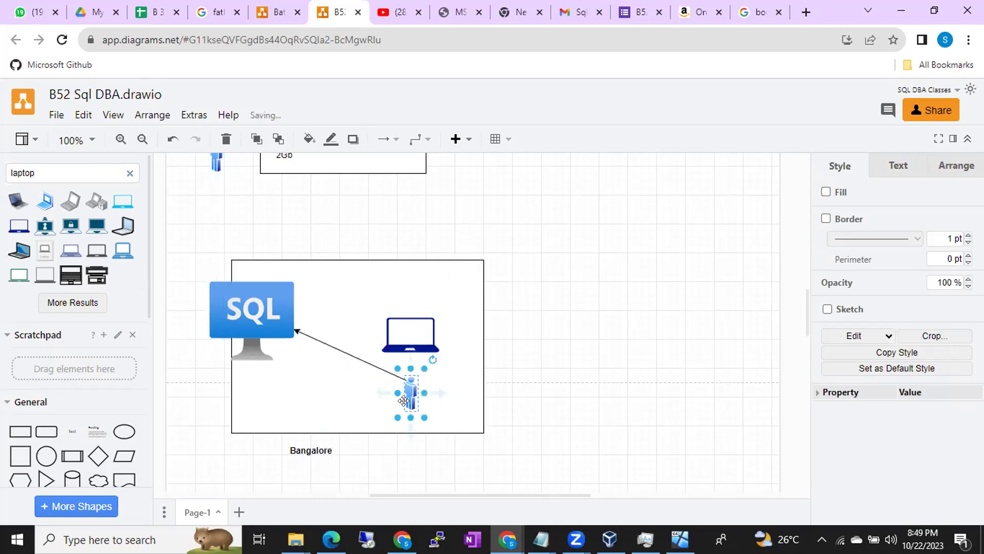
key(ctrl+z)
click(403, 400)
double_click(403, 400)
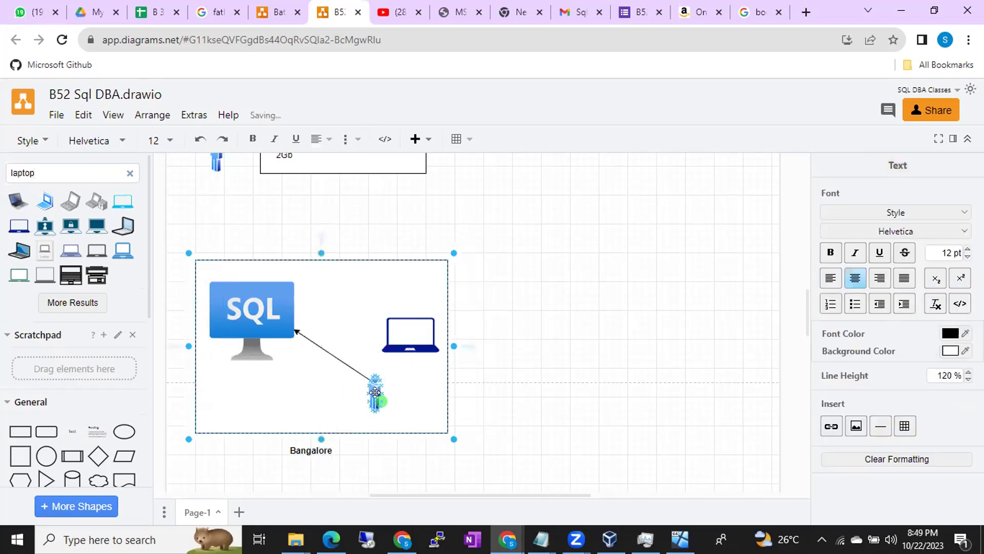
click(375, 393)
drag(376, 393, 384, 393)
- Reattach the start of the straight arrow from the person icon to the laptop icon, still pointing to the SQL monitor
click(354, 358)
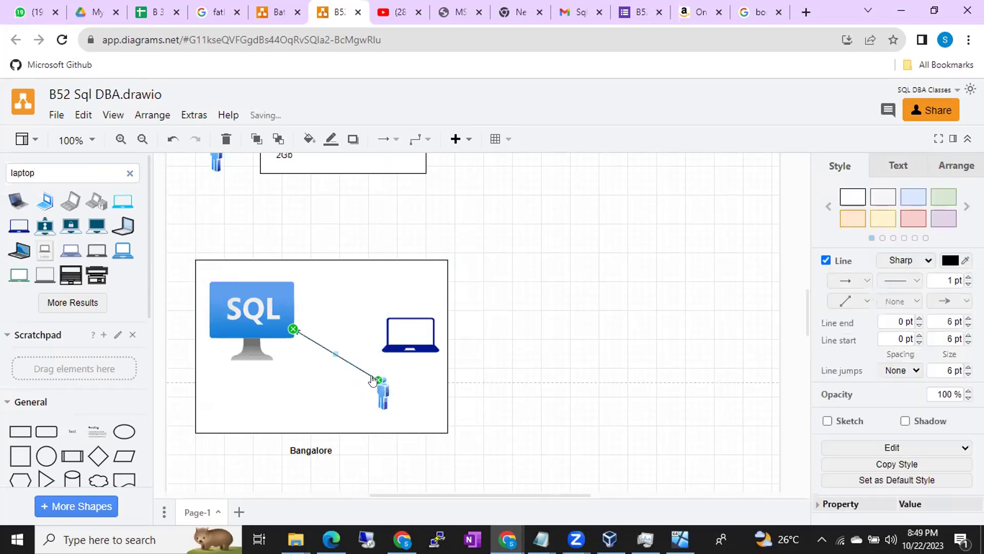
key(Delete)
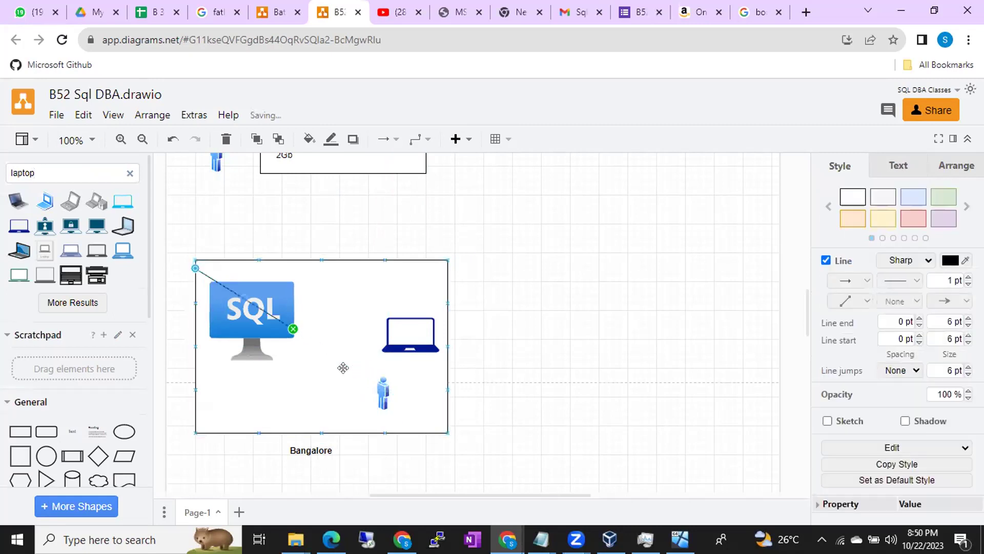
drag(195, 268, 386, 336)
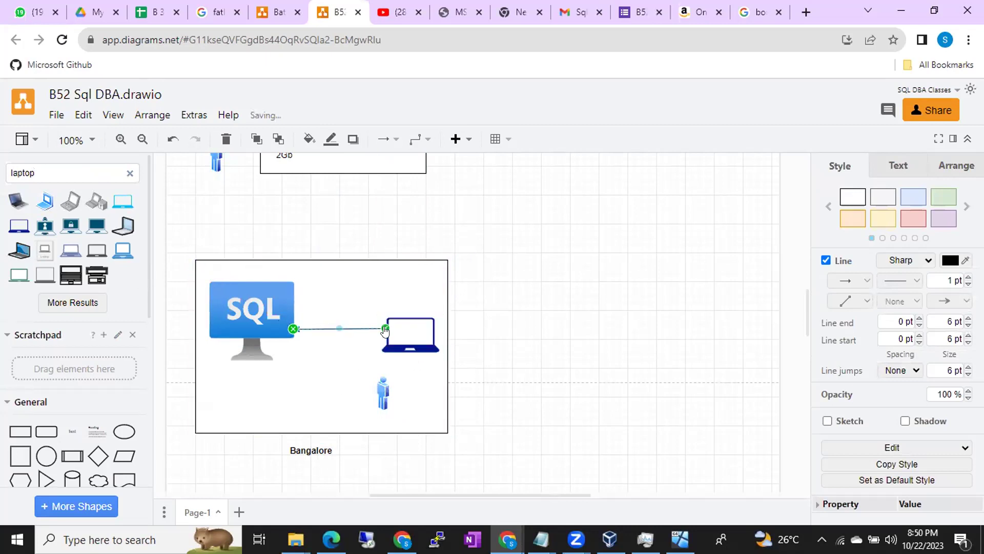
click(356, 352)
- Move the person icon just below the laptop's right corner and enlarge the laptop icon towards its lower left
drag(384, 387, 424, 370)
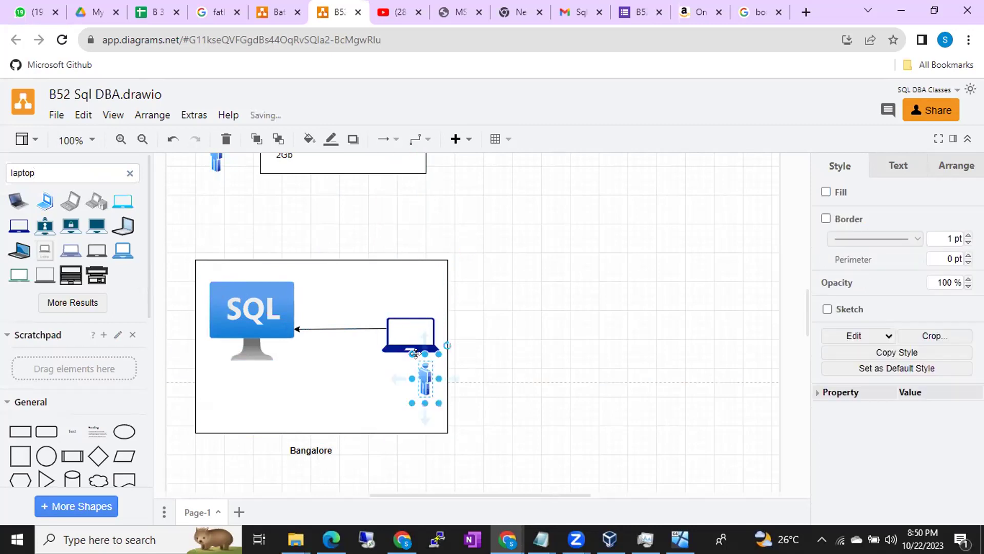
click(405, 321)
drag(384, 342, 365, 333)
click(319, 367)
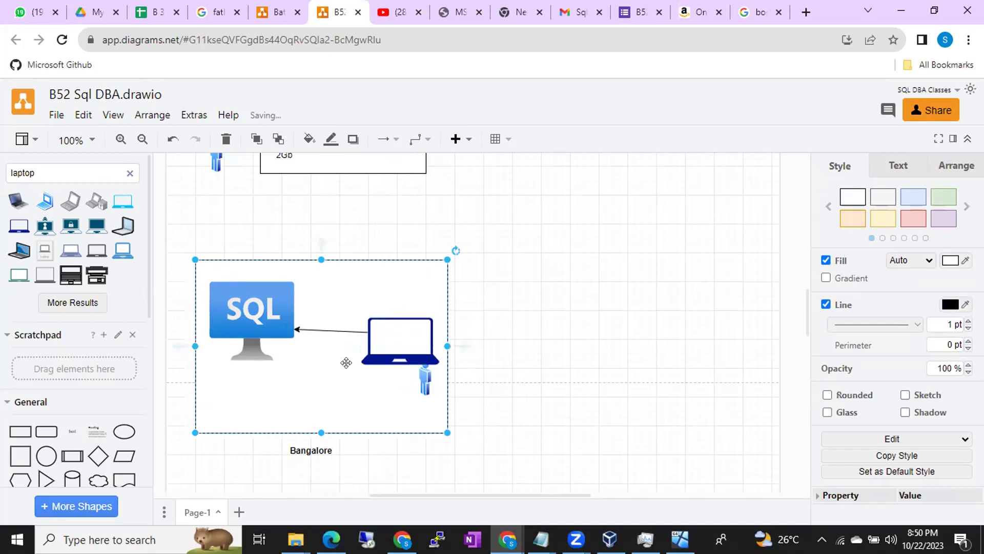
- Add a text label "rdp" and place it on the laptop icon's screen
click(524, 352)
double_click(524, 352)
click(527, 350)
text(rdp)
click(606, 328)
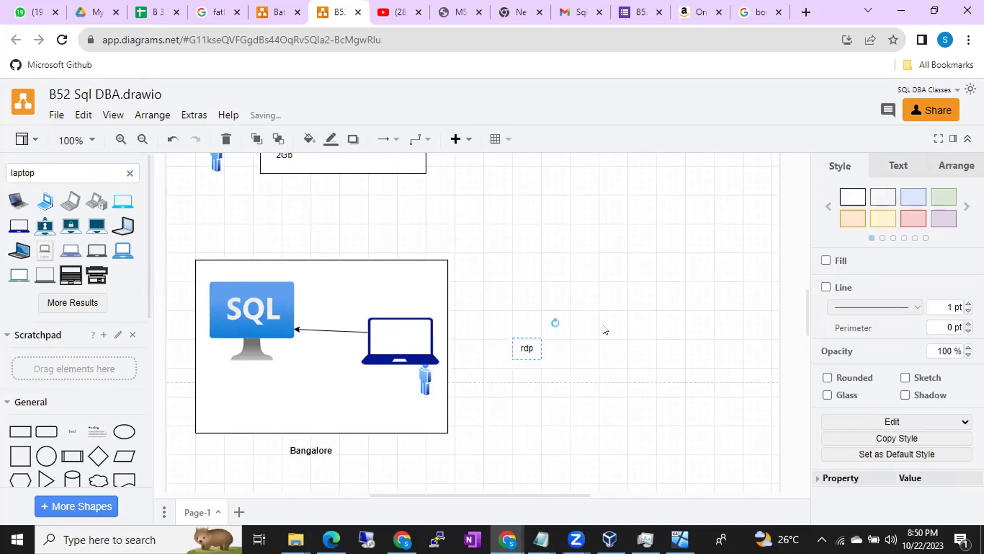
click(525, 346)
drag(525, 345, 391, 340)
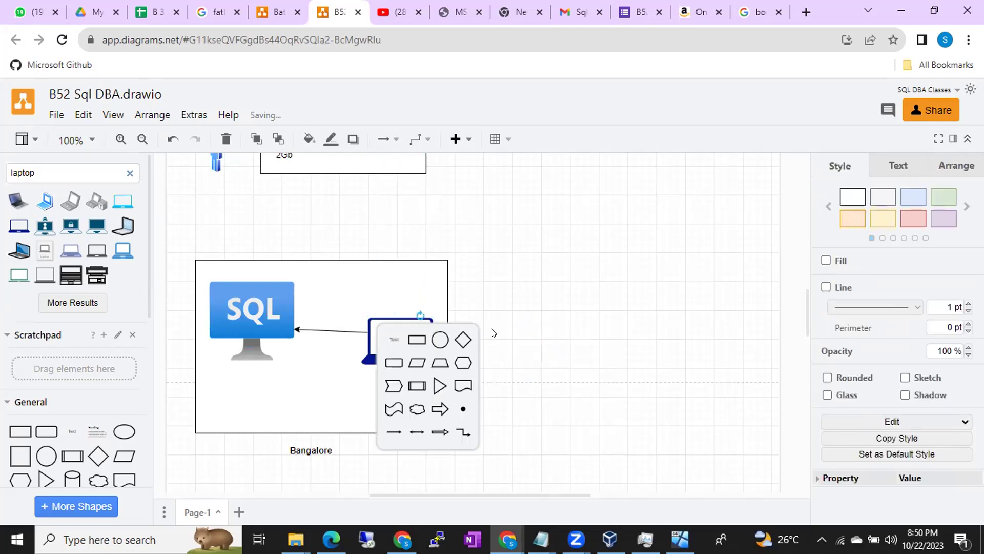
click(530, 321)
- Check the running processes' resource usage in Task Manager and return to the diagram
click(17, 538)
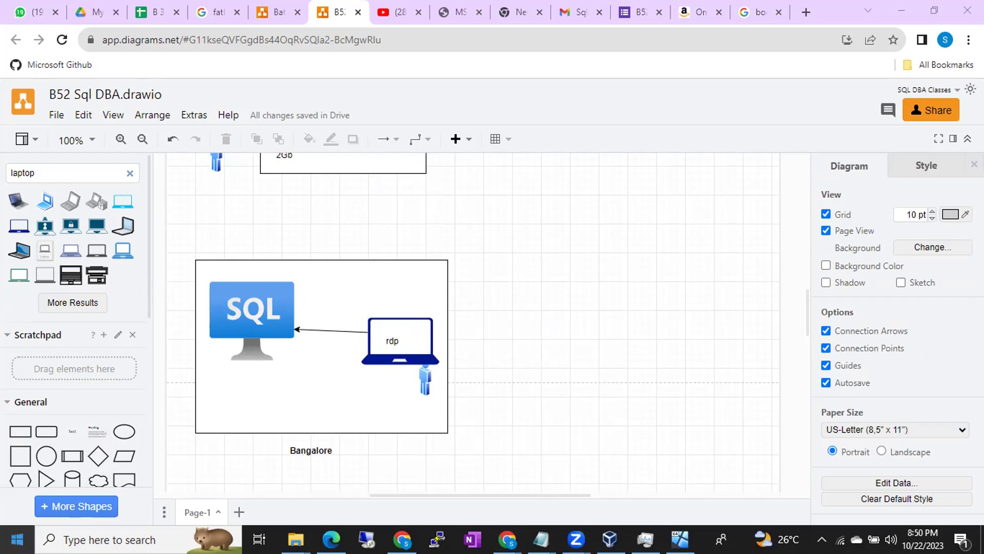
click(645, 539)
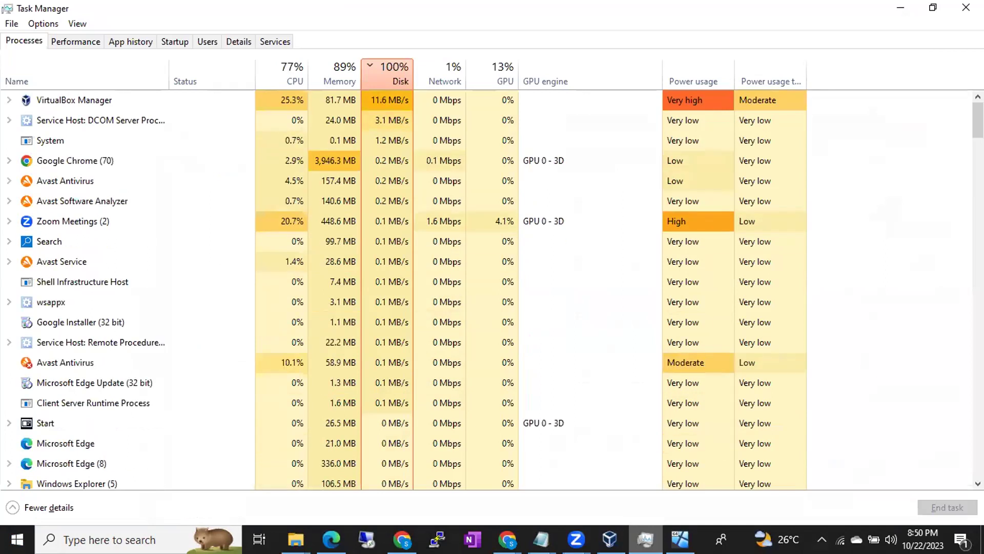
click(900, 8)
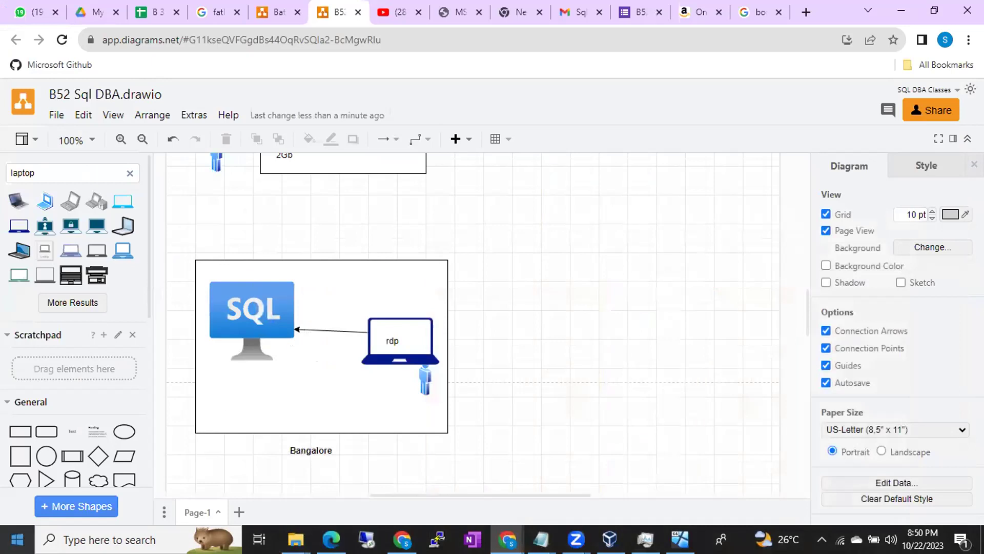
- Open Remote Desktop Connection, move its window clear of the Bangalore rectangle and highlight the computer address 192.168.0.12
click(17, 540)
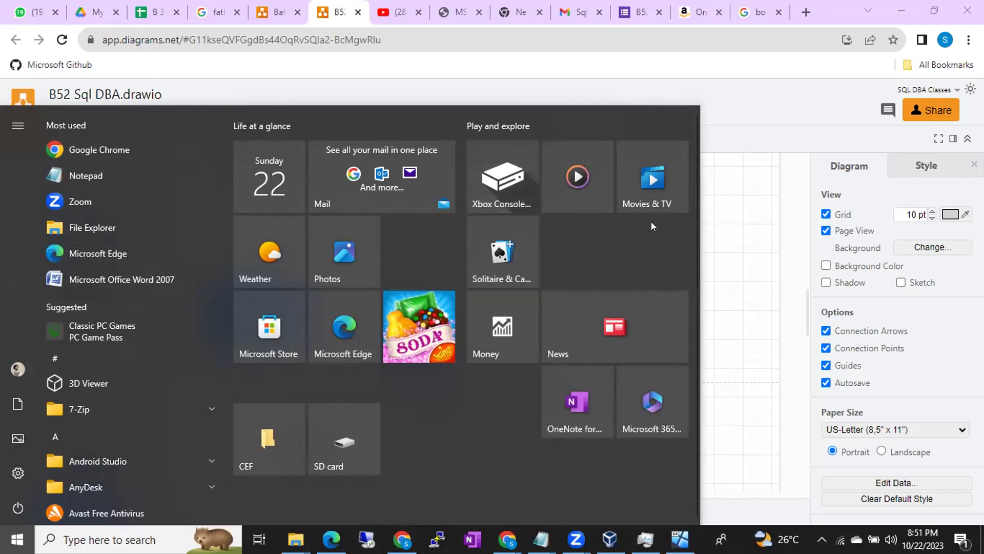
click(732, 252)
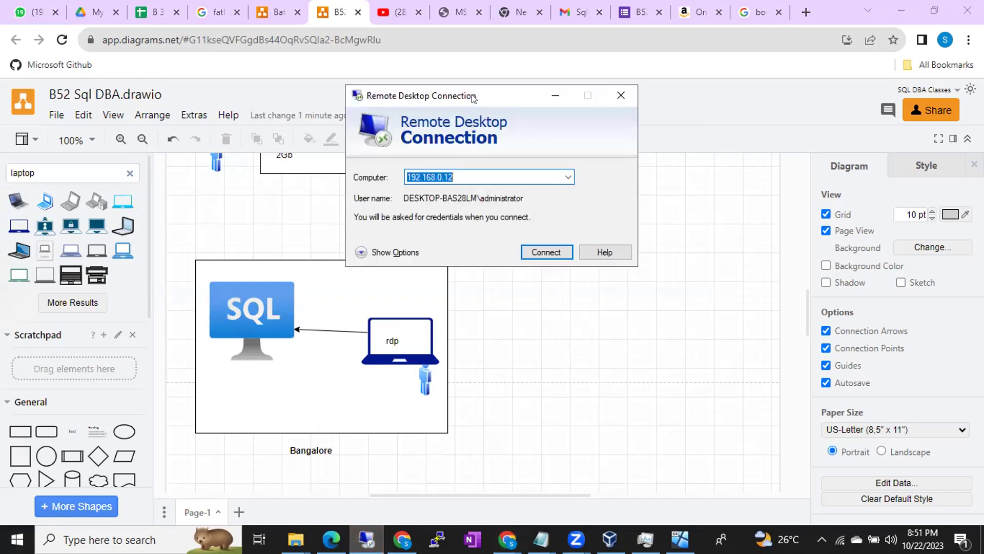
drag(473, 98, 617, 119)
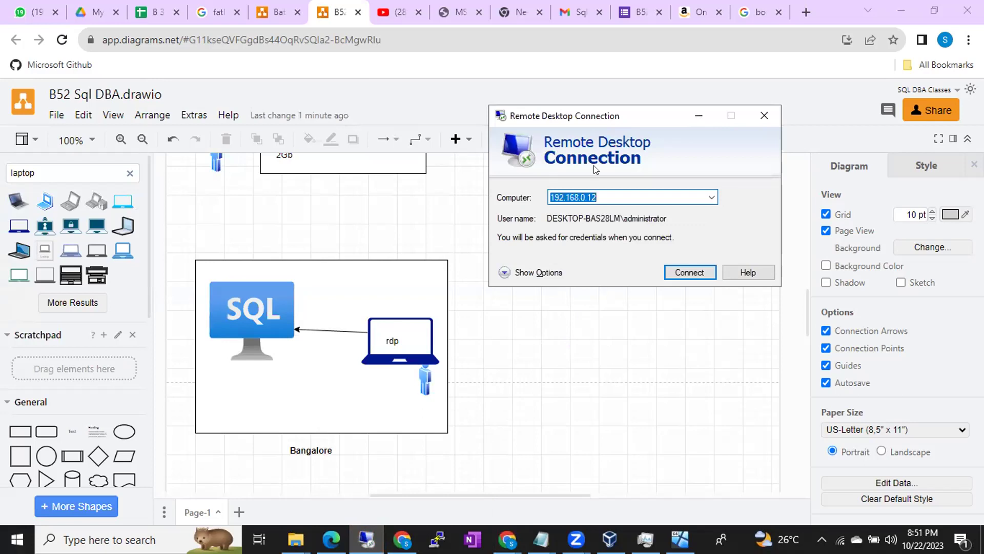
click(600, 195)
key(Return)
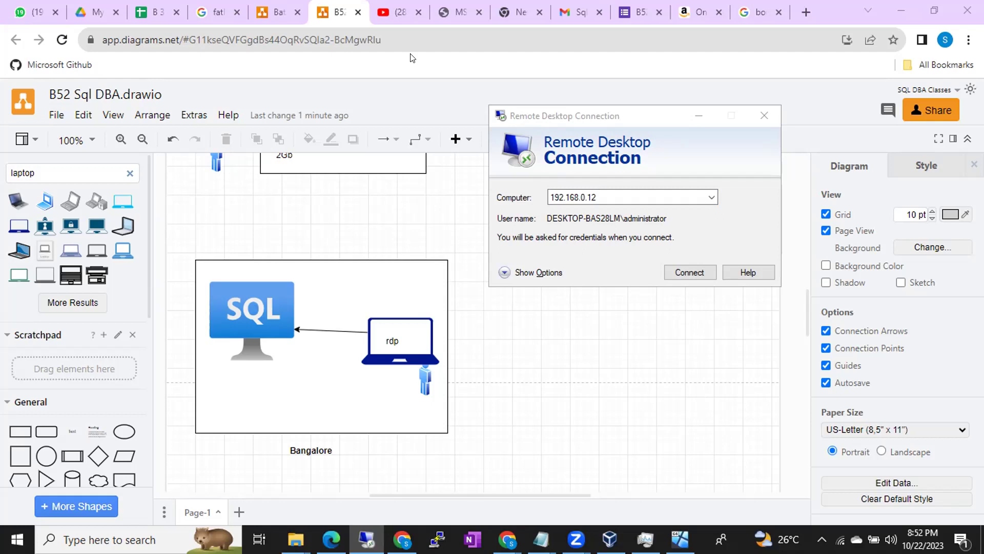
click(634, 193)
drag(634, 194, 514, 200)
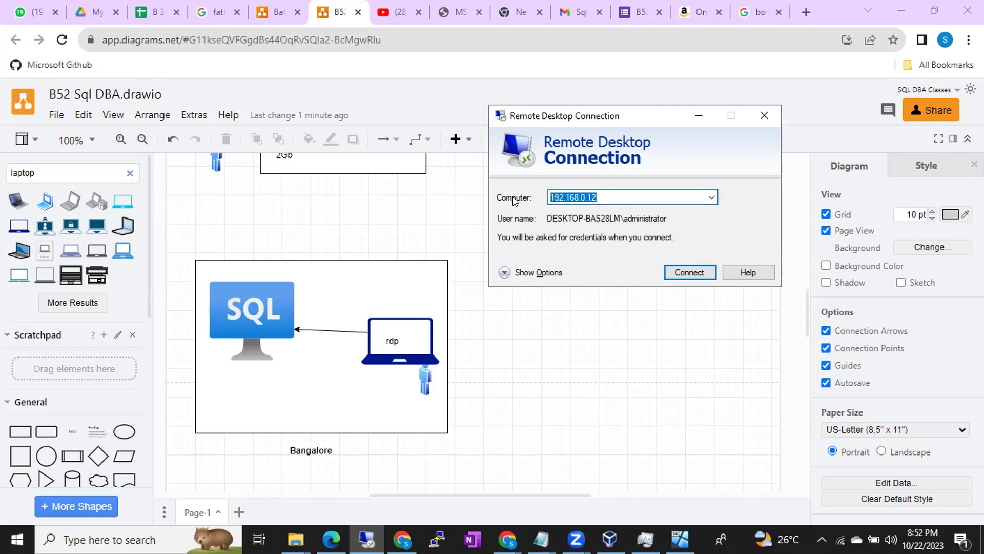
- Return to the diagram and add a text label "192.168.0.12" in the empty area right of the Bangalore rectangle
click(410, 296)
click(536, 355)
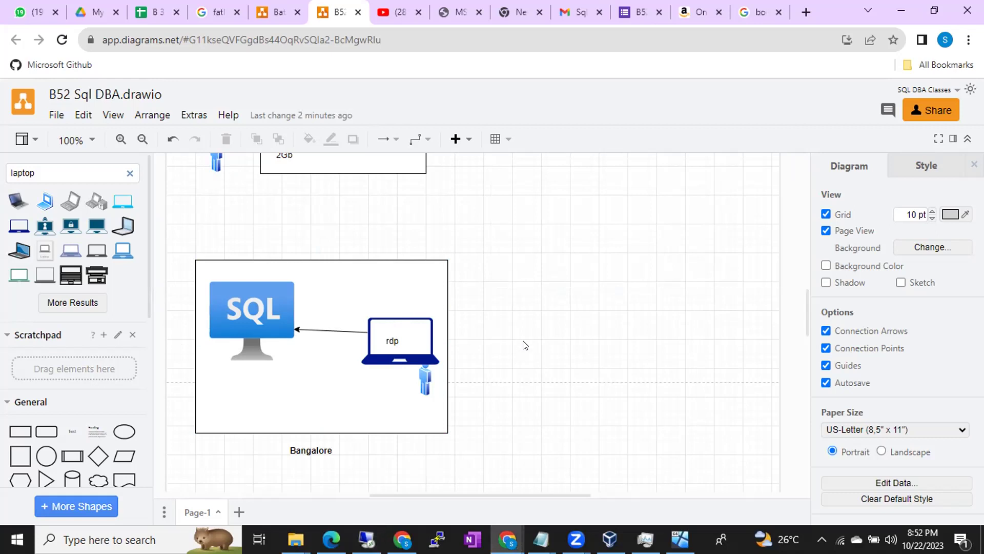
double_click(525, 344)
click(523, 341)
text(1)
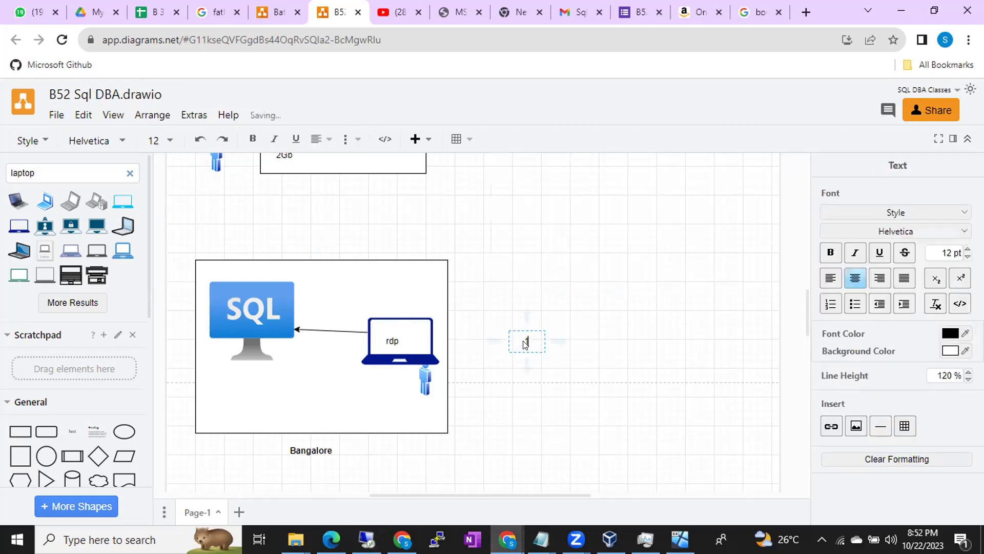
text(92.168.0.12)
click(570, 281)
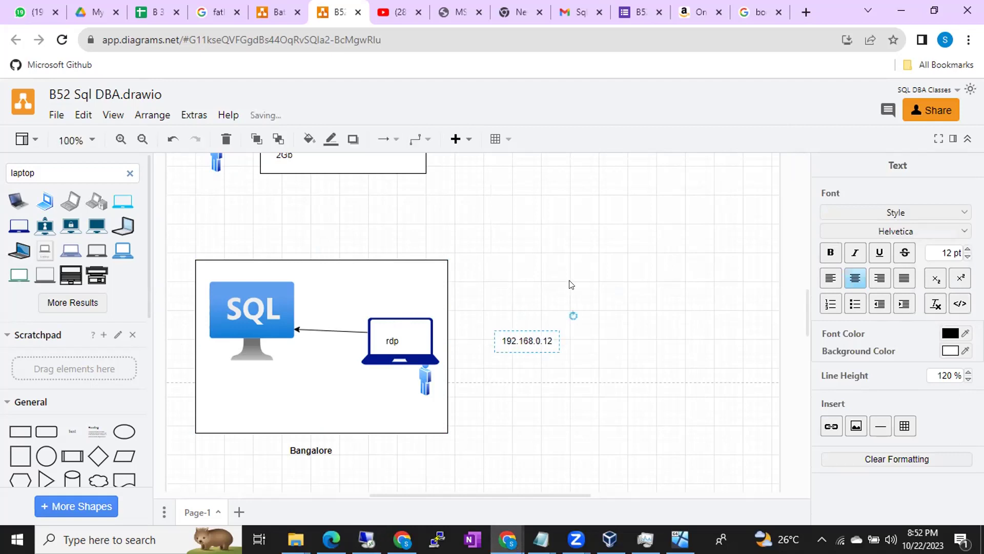
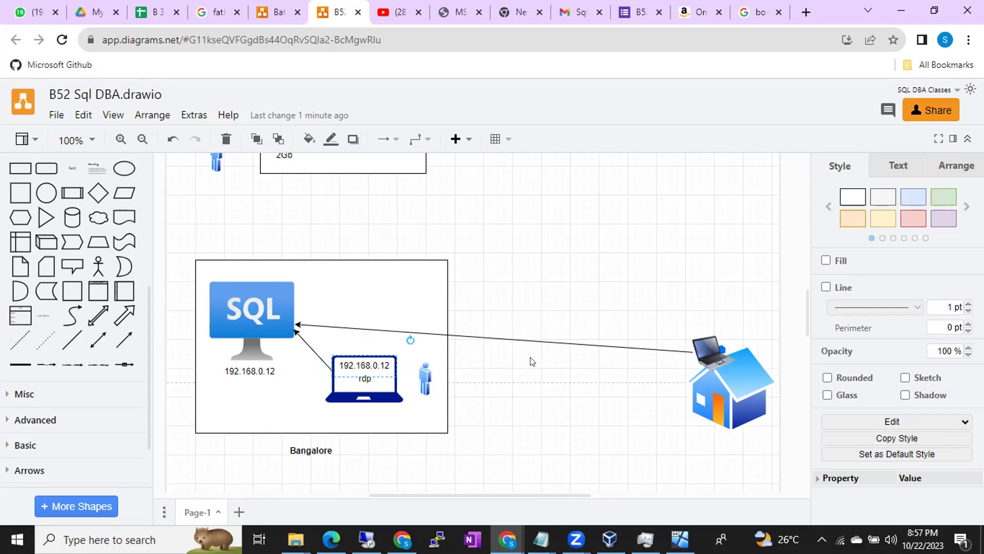
click(360, 297)
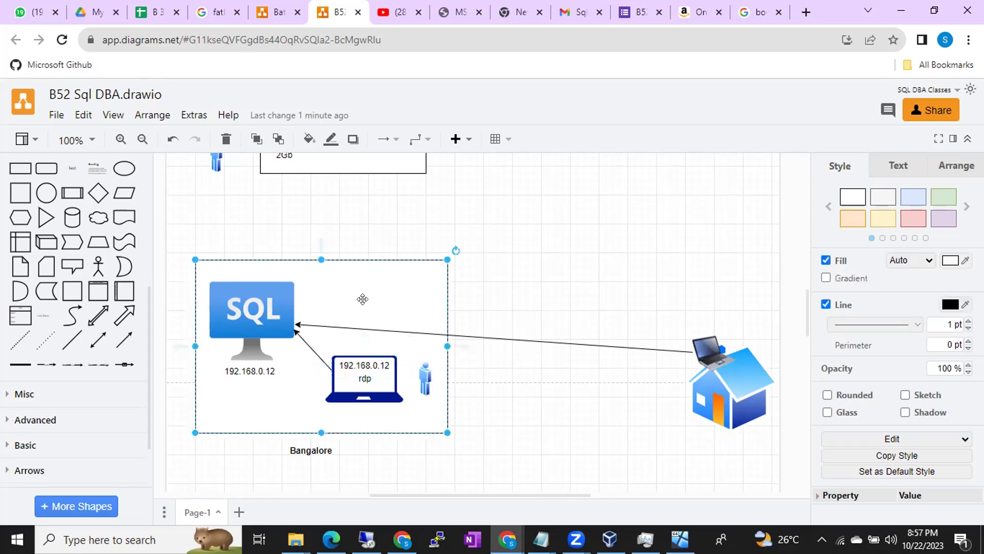
click(363, 362)
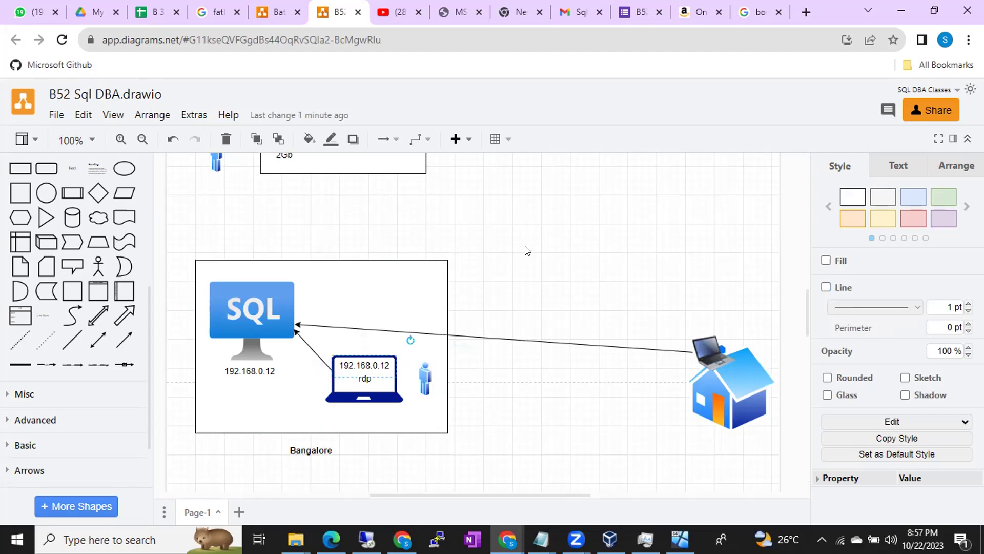
click(560, 204)
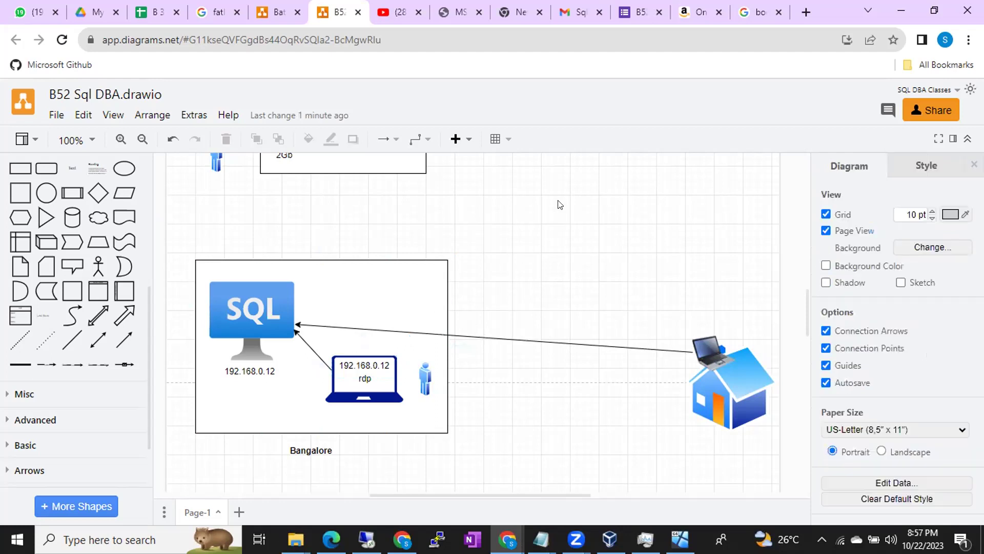
click(368, 359)
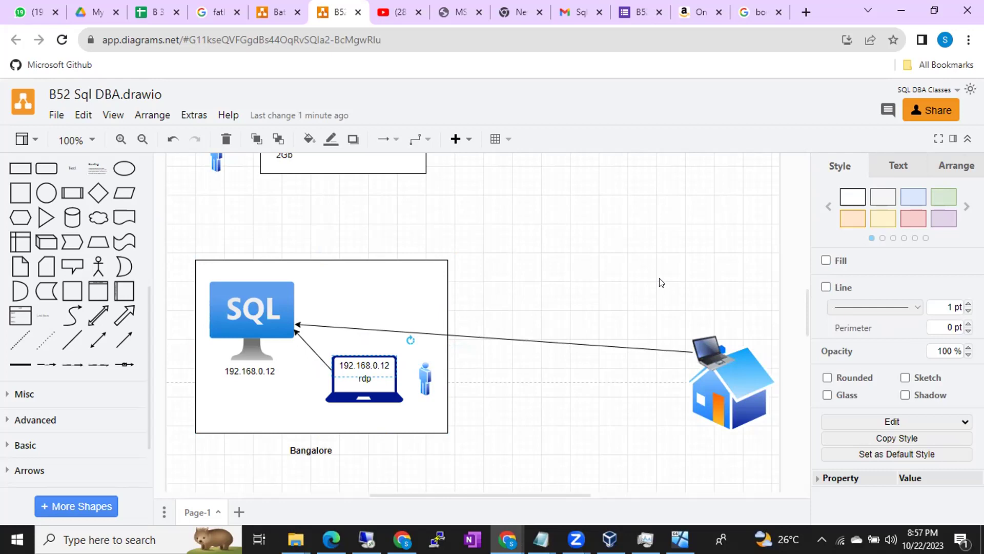
click(386, 274)
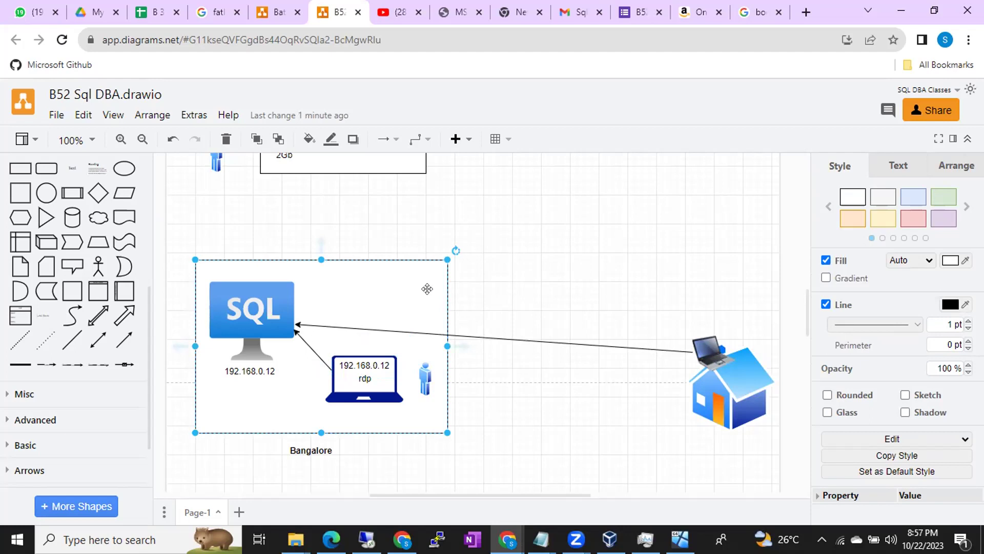
- Detach the long SQL arrow's tail from the house laptop and shorten it to end midway between the Bangalore rectangle and the house
click(539, 338)
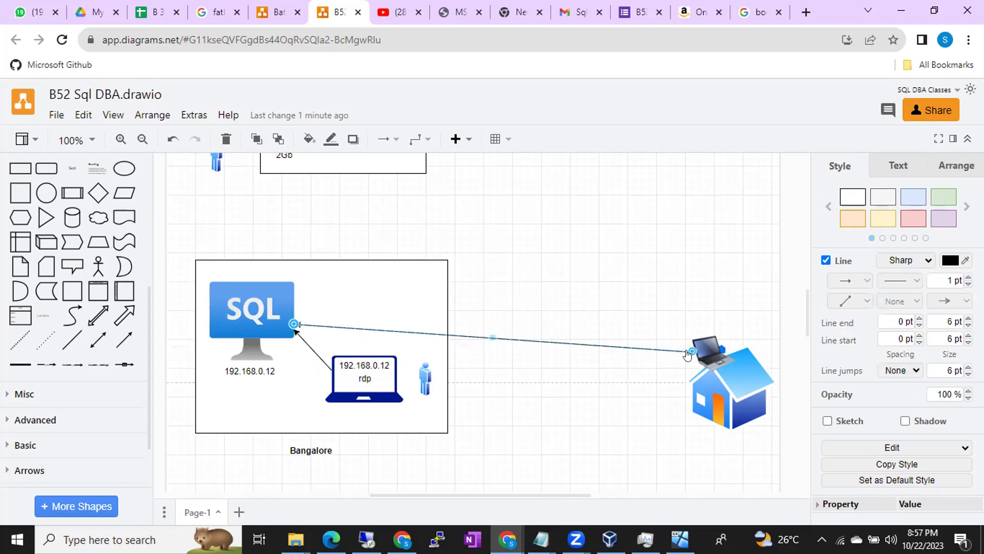
drag(687, 354, 583, 324)
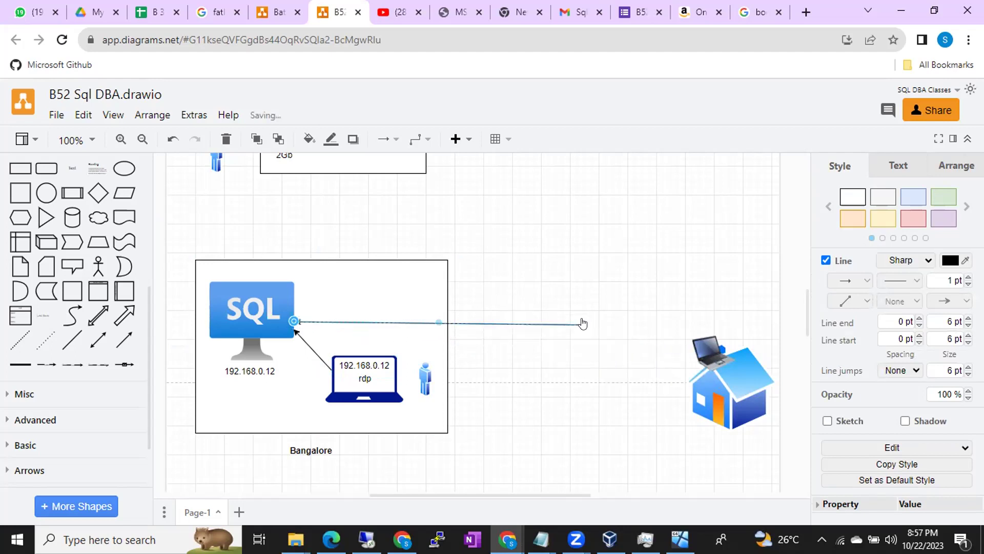
- Search the shape library for "vpn"
scroll(84, 238, up, 5)
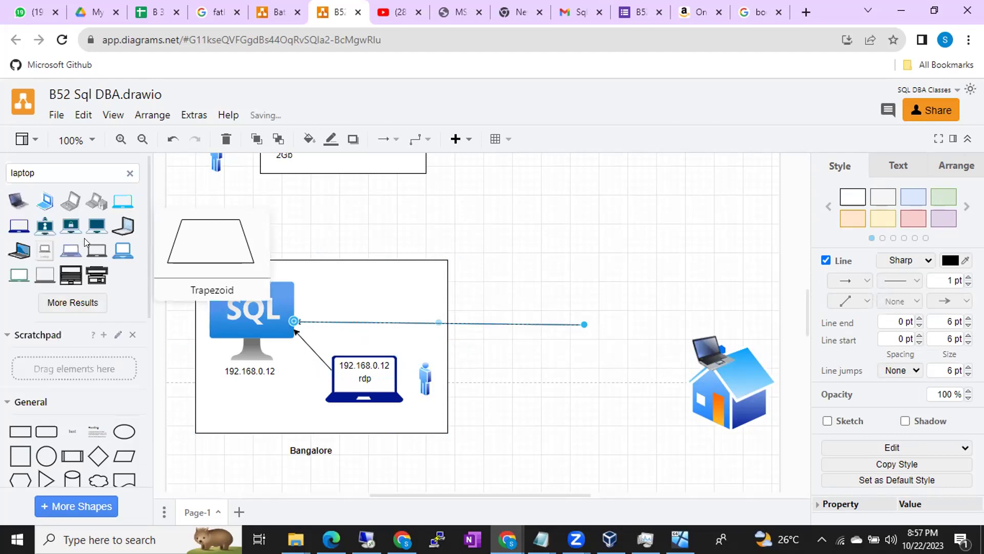
click(130, 173)
text(vpn)
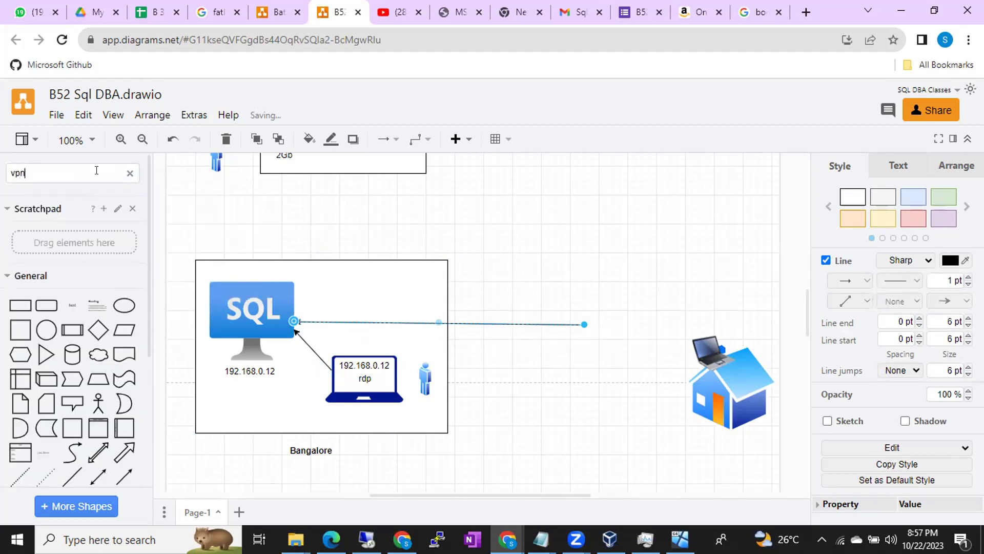
key(Return)
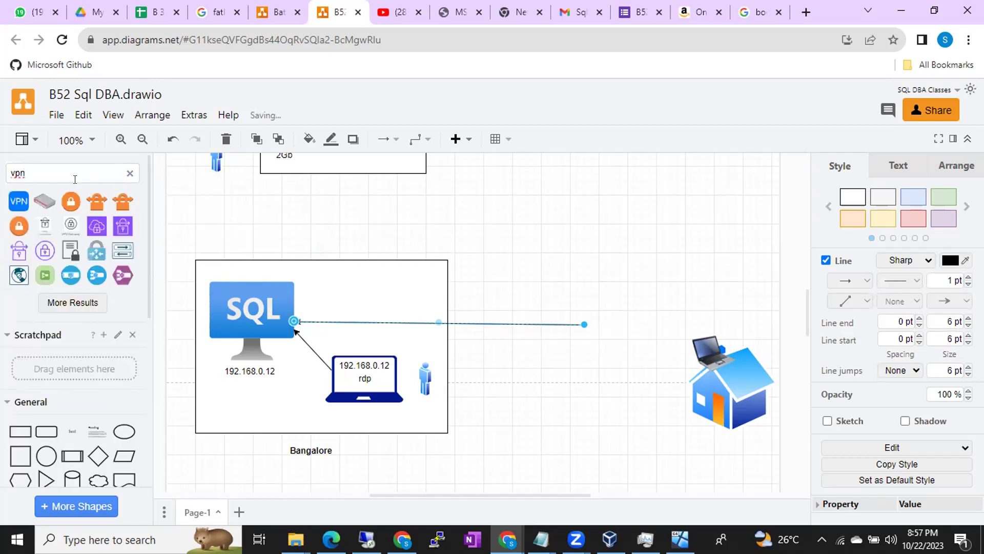
- Search the shape library for "router" and place a wireless router with two antennas above the house
drag(53, 173, 2, 163)
text(router)
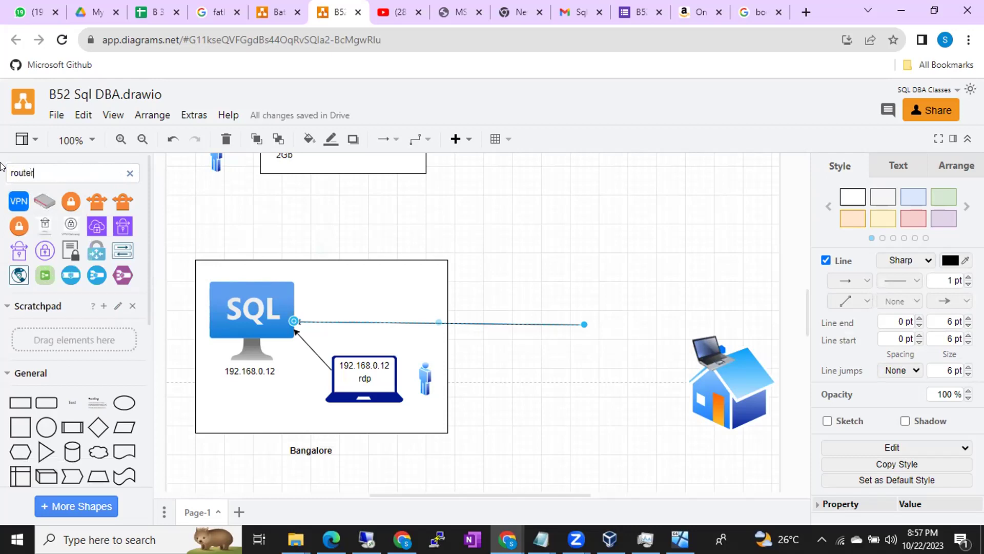
key(Return)
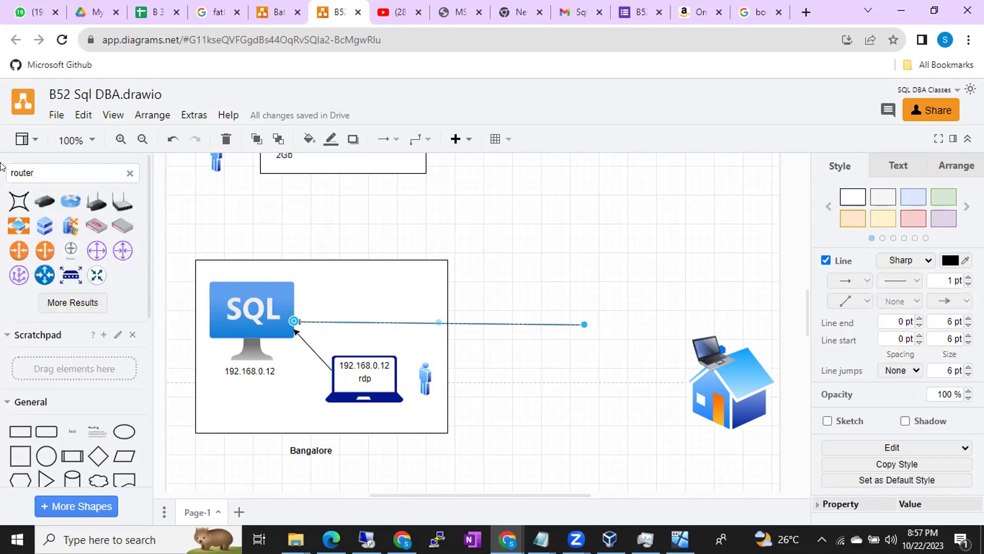
click(115, 203)
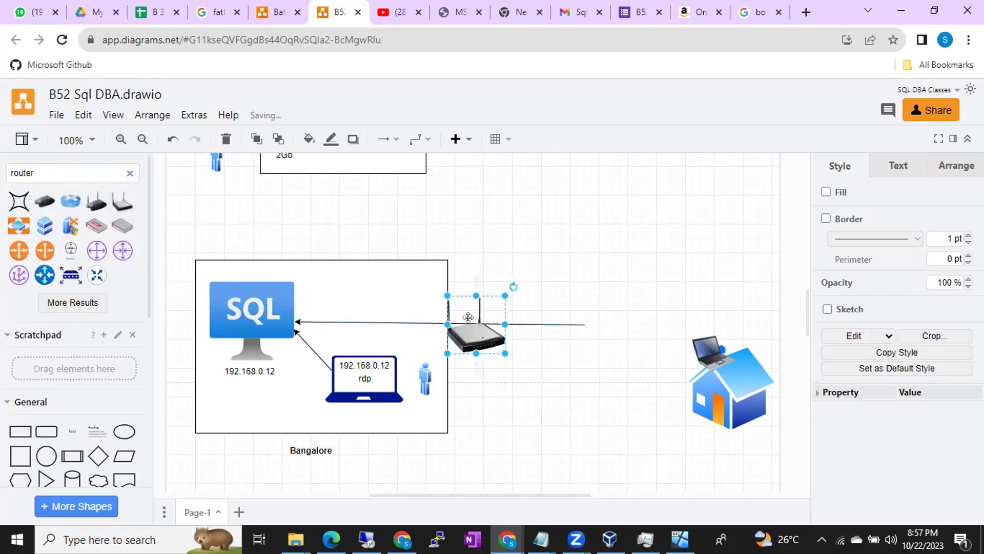
drag(464, 334, 706, 299)
- Move the laptop onto the middle of the house roof and line the router up directly above it
click(704, 352)
drag(704, 351, 728, 360)
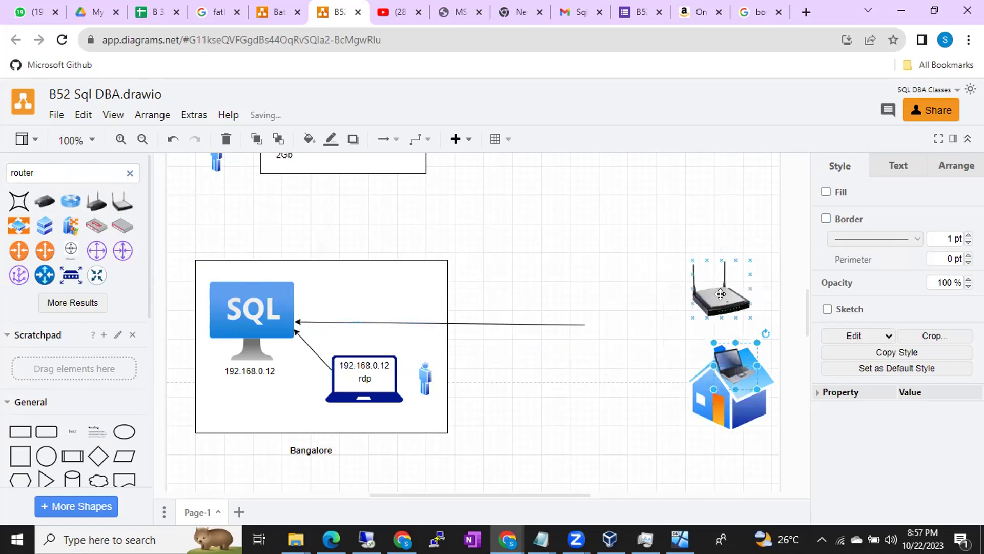
drag(720, 296, 733, 303)
- Add a directional connector running from the laptop on the house roof up to the router
scroll(94, 473, down, 5)
scroll(94, 473, down, 1)
click(113, 315)
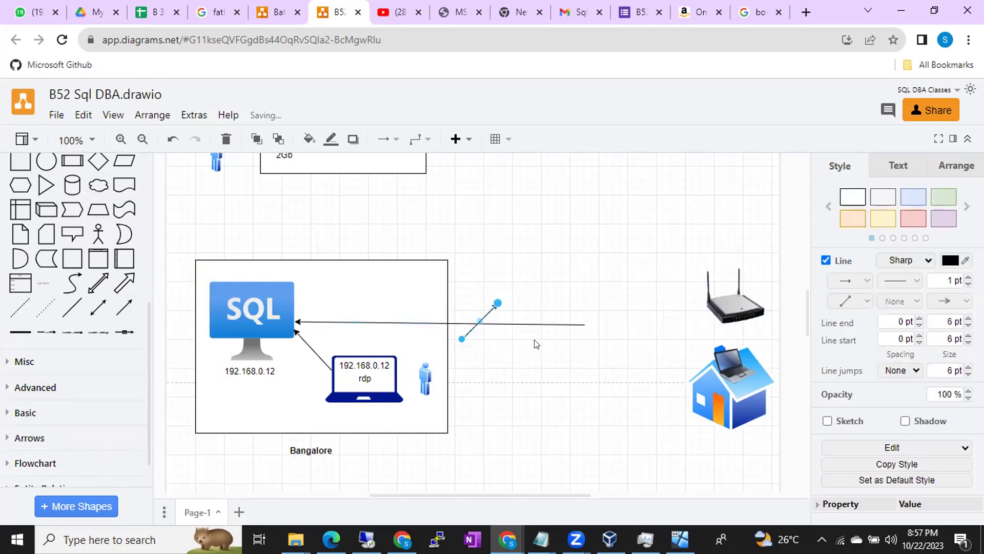
drag(458, 341, 724, 350)
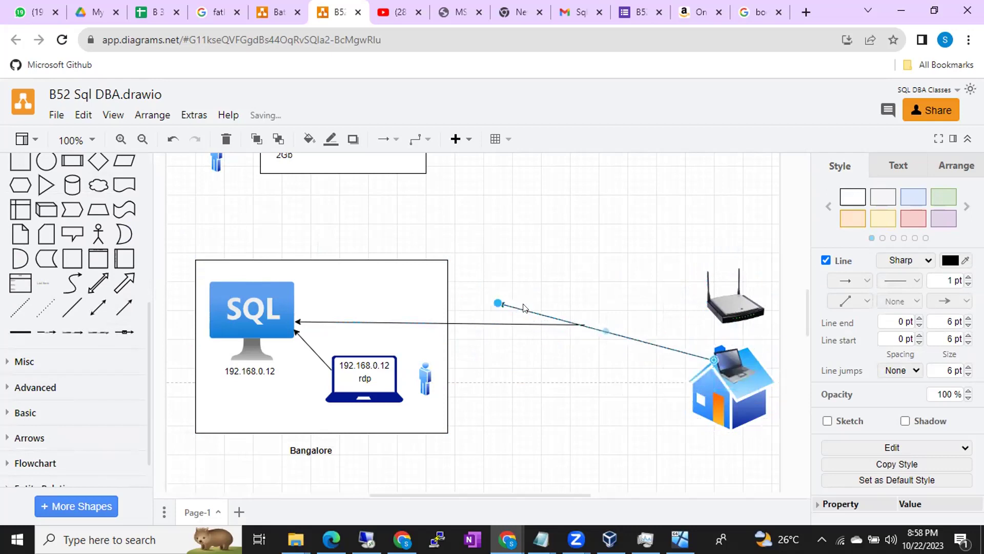
drag(498, 303, 735, 326)
click(617, 297)
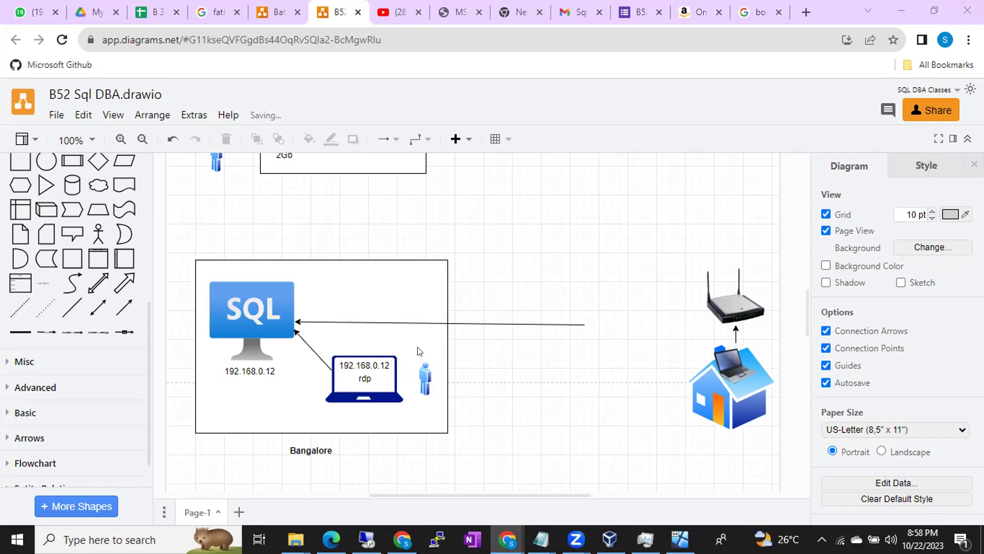
click(723, 357)
click(724, 307)
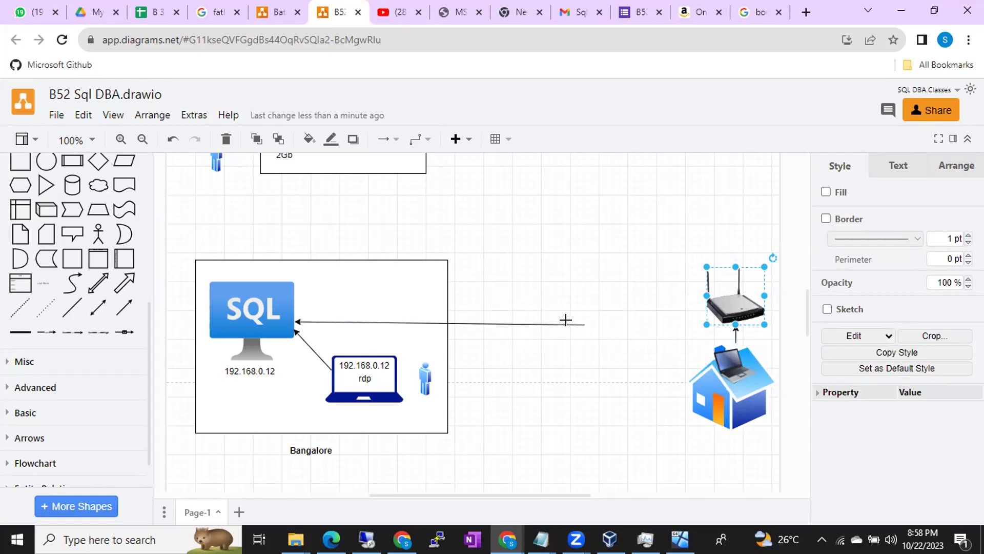
scroll(72, 224, up, 3)
scroll(77, 215, up, 1)
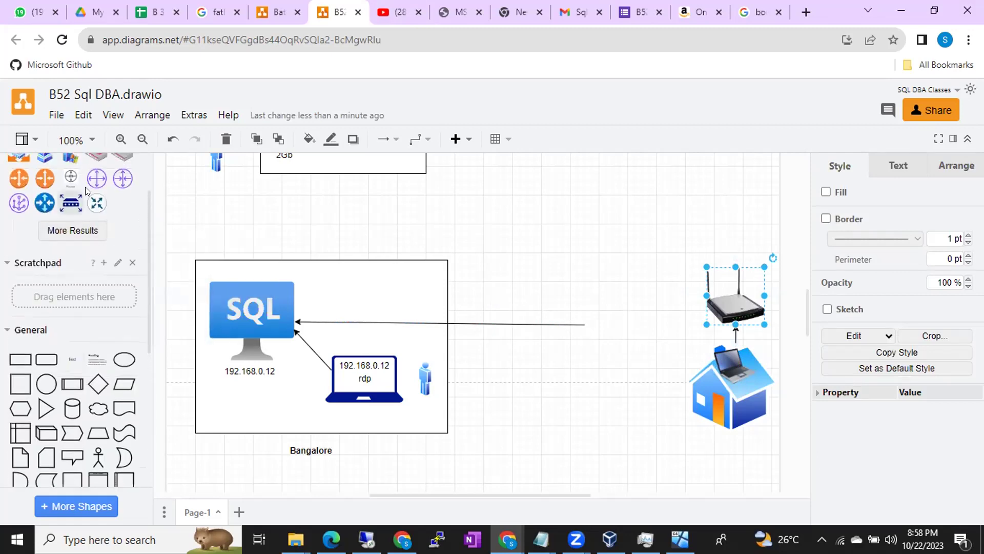
click(39, 179)
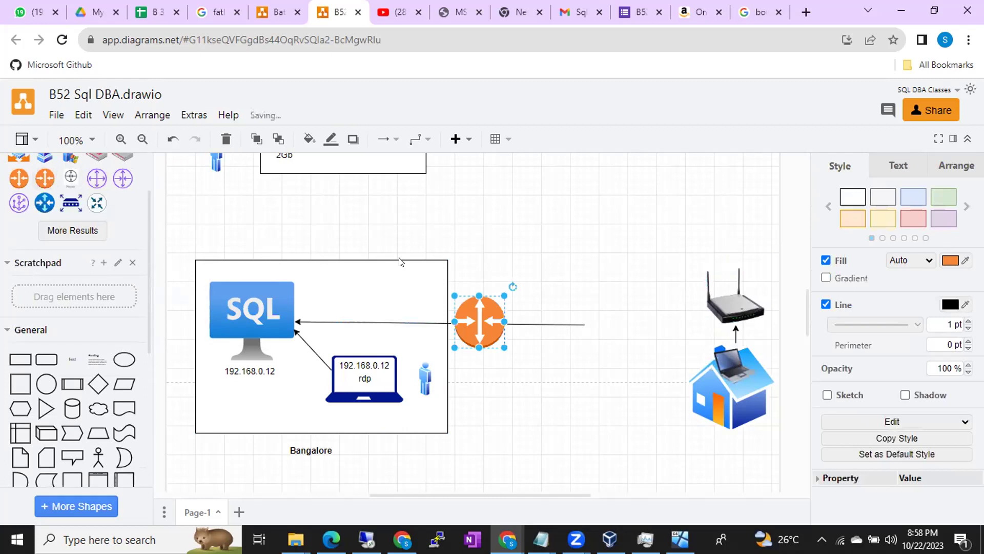
drag(471, 318, 617, 314)
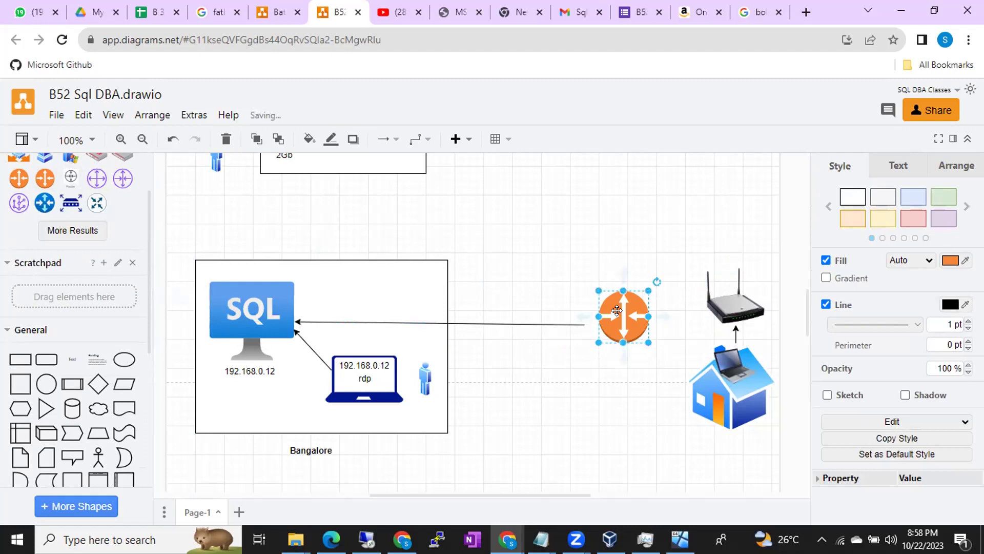
key(Delete)
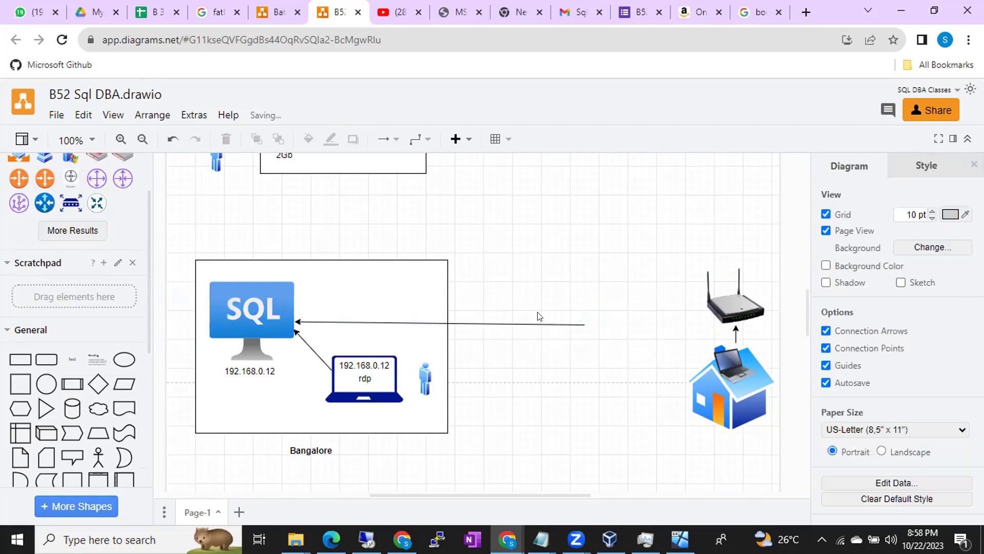
- Search the shape library for "vpn", place the blue VPN icon at the tail of the long SQL arrow and enlarge it
scroll(118, 206, up, 3)
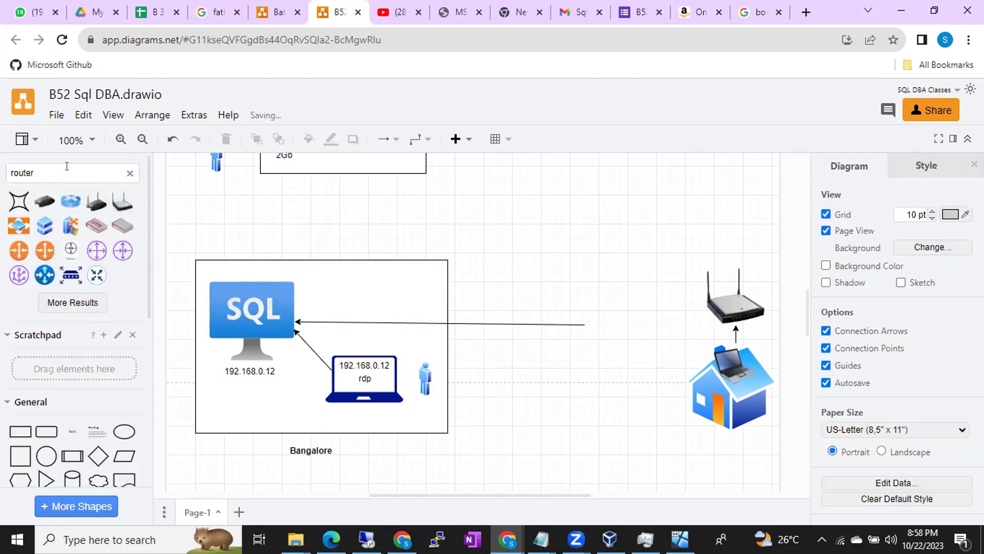
drag(66, 173, 1, 177)
text(vpn)
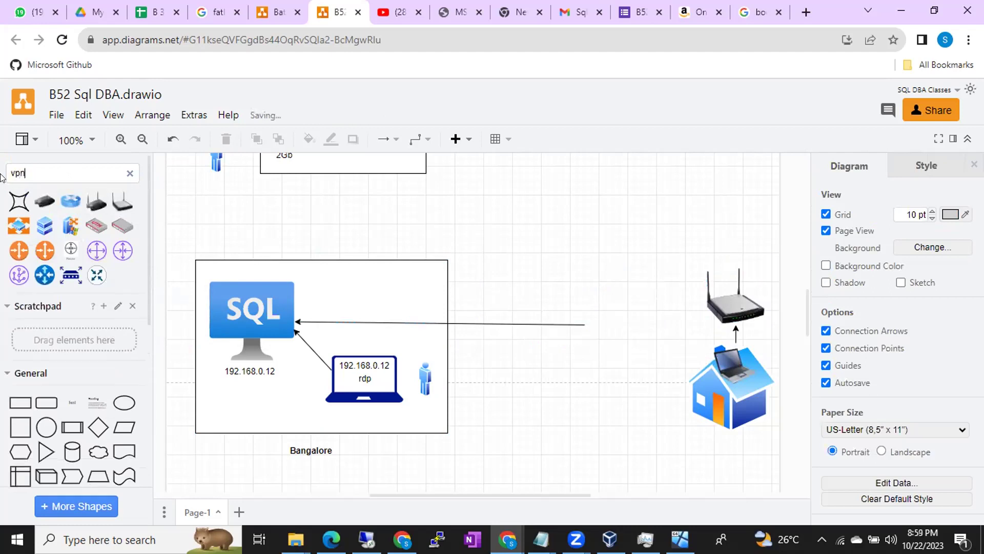
key(Return)
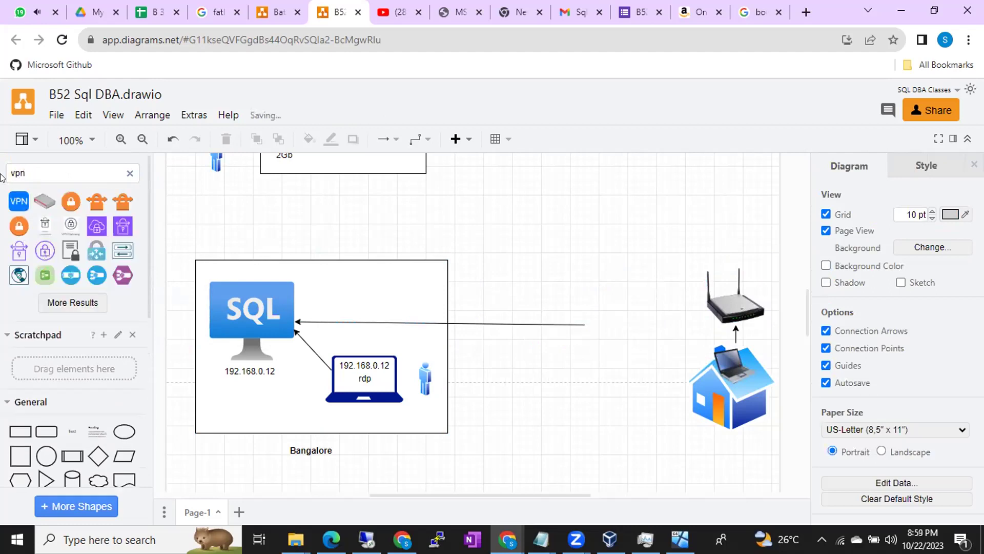
click(18, 201)
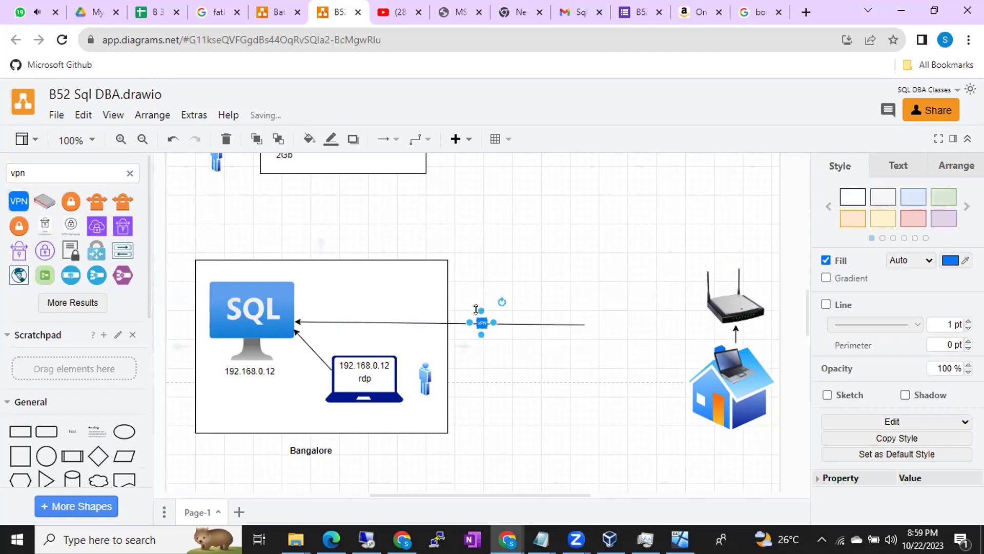
drag(482, 322, 603, 325)
click(543, 274)
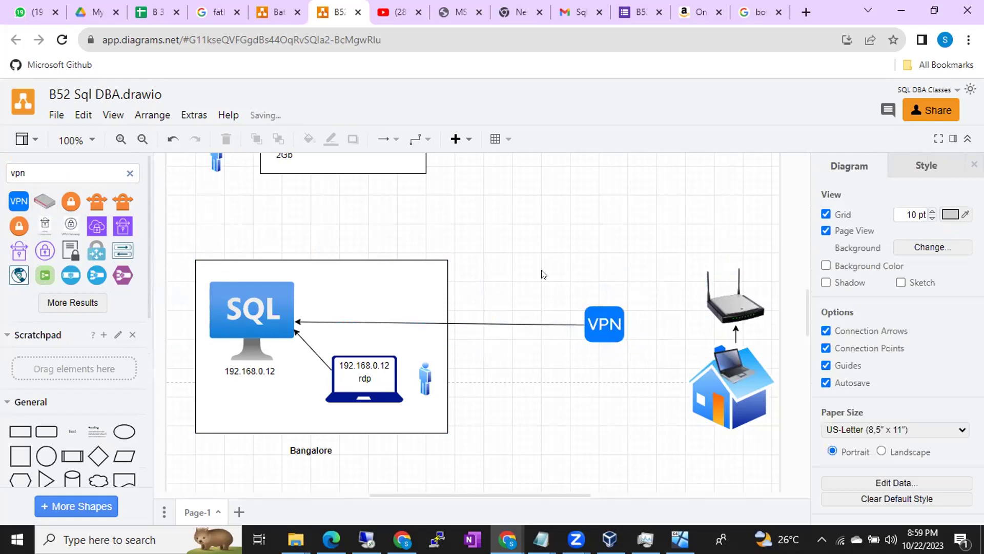
- Add a directional connector running from the router to the VPN icon
click(385, 286)
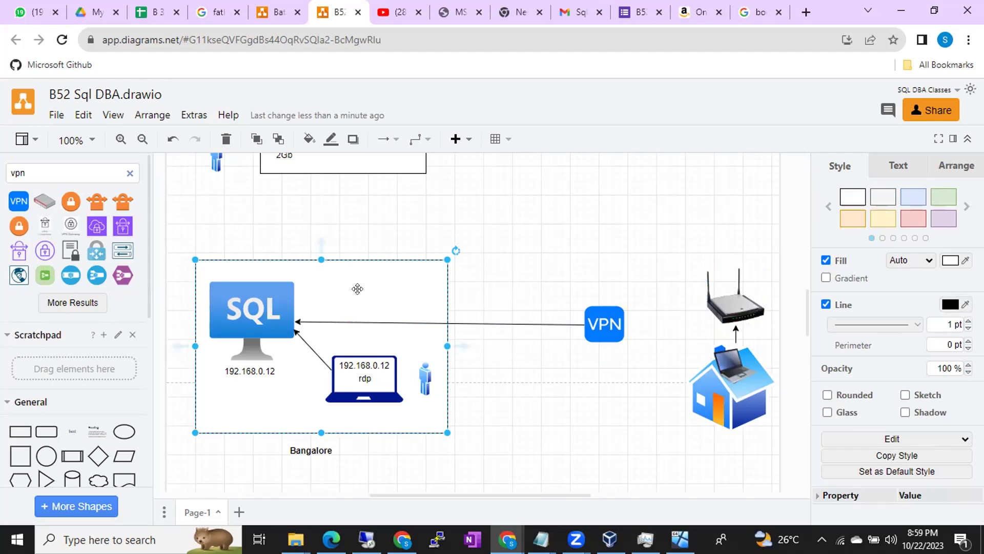
scroll(65, 431, down, 3)
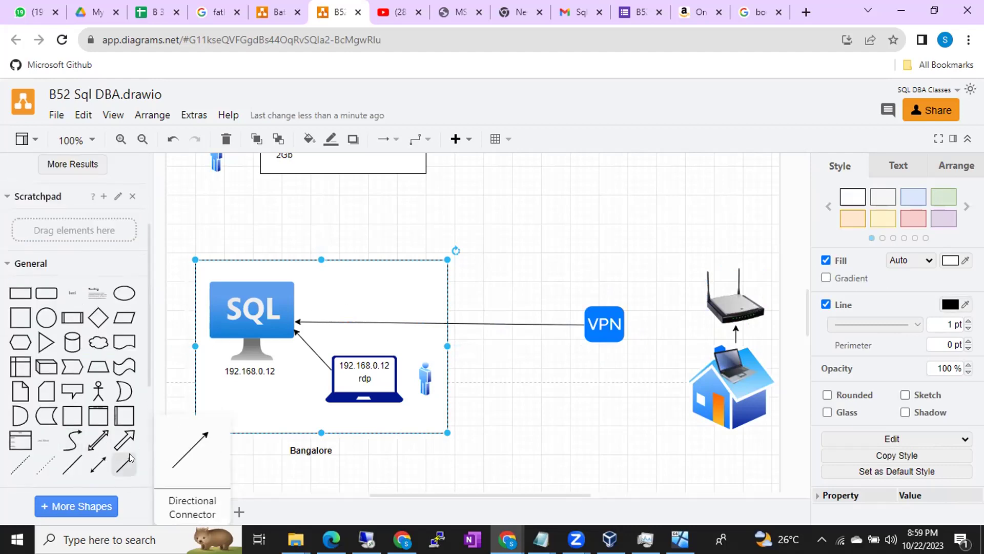
click(122, 466)
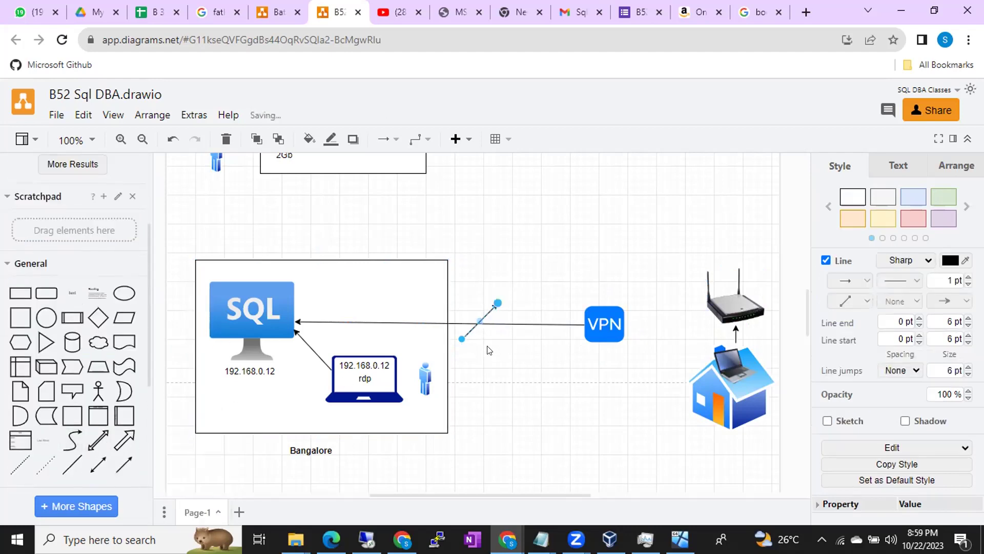
drag(462, 340, 720, 323)
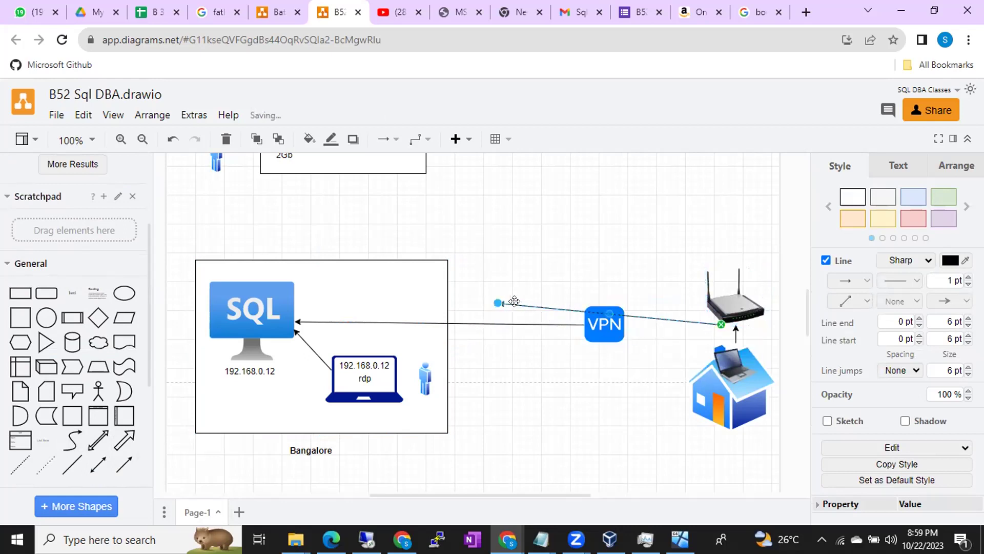
drag(502, 308, 629, 328)
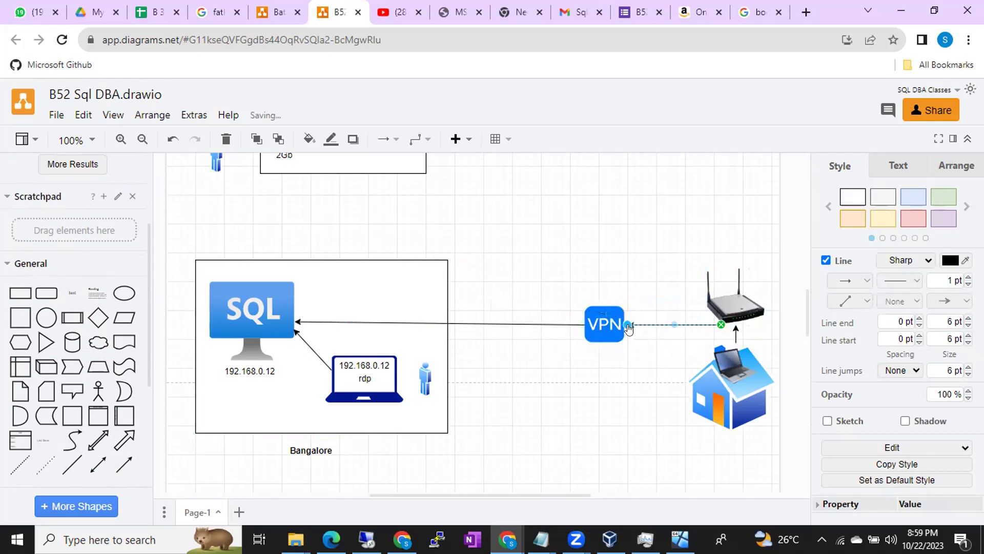
click(586, 246)
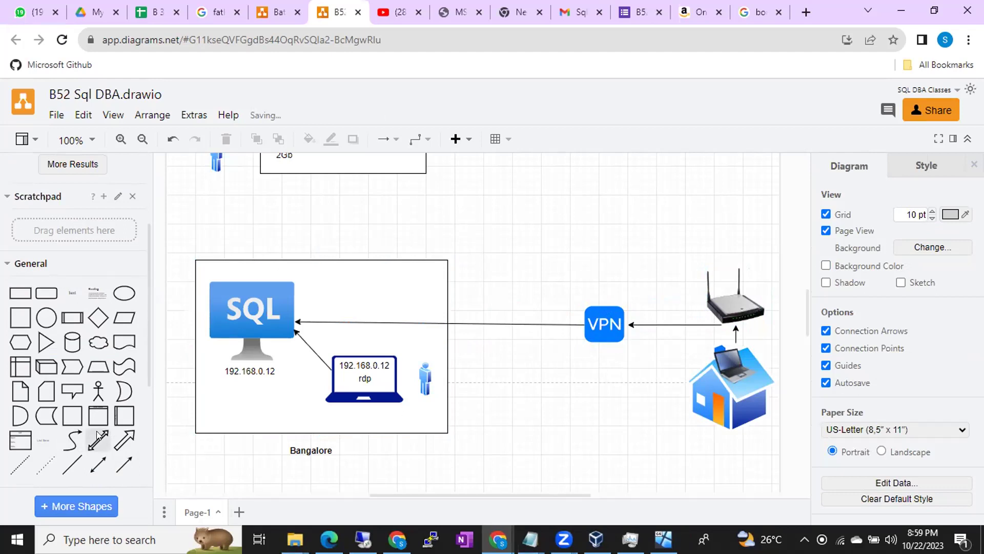
- Add a directional connector running from the house straight to the SQL monitor, passing below the VPN icon
scroll(98, 440, down, 1)
click(114, 414)
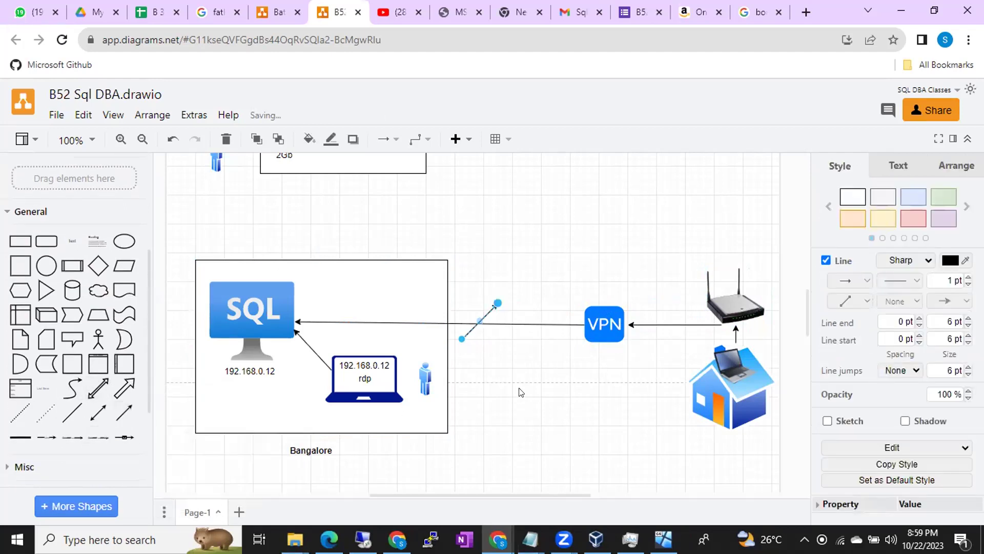
drag(459, 342, 715, 384)
drag(500, 305, 301, 322)
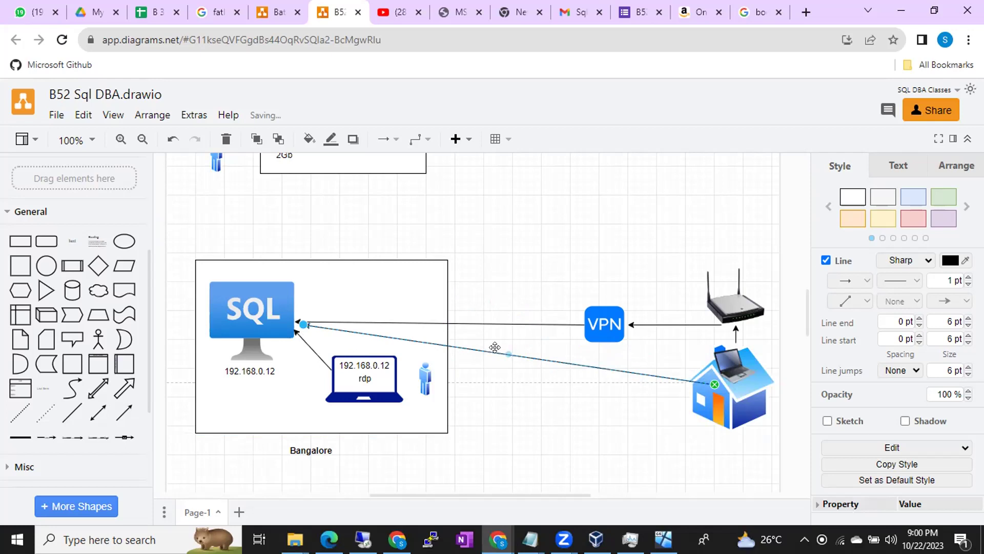
- Delete the direct connector running from the house to the SQL monitor, leaving the router and VPN path in place
key(Delete)
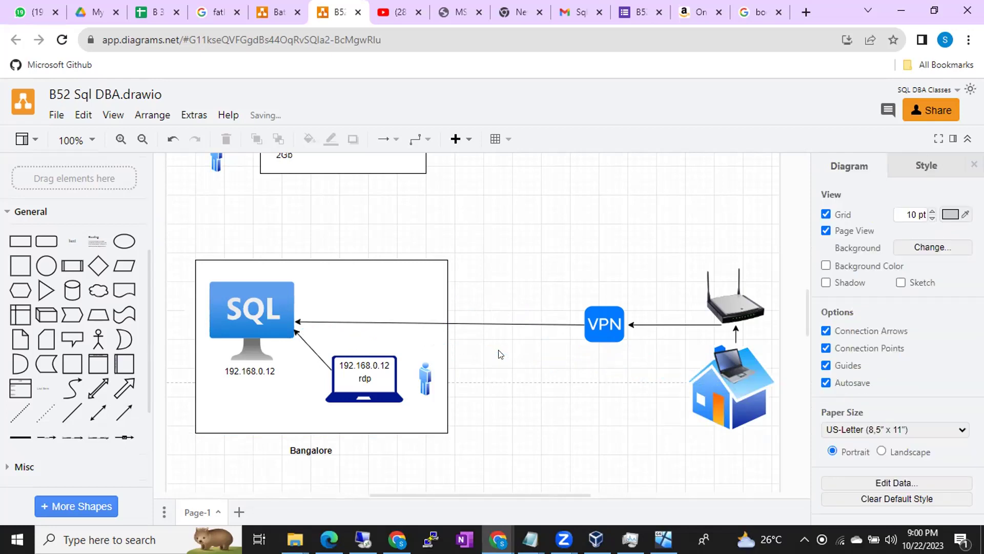
click(732, 366)
click(738, 306)
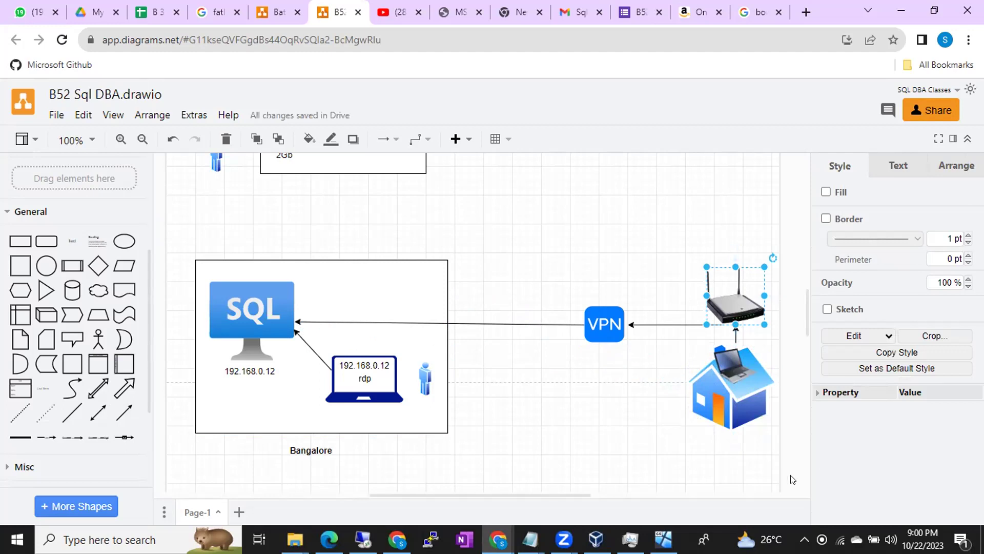
- Check the Windows setup progress in the BATCH52 virtual machine and return to the network diagram
click(804, 539)
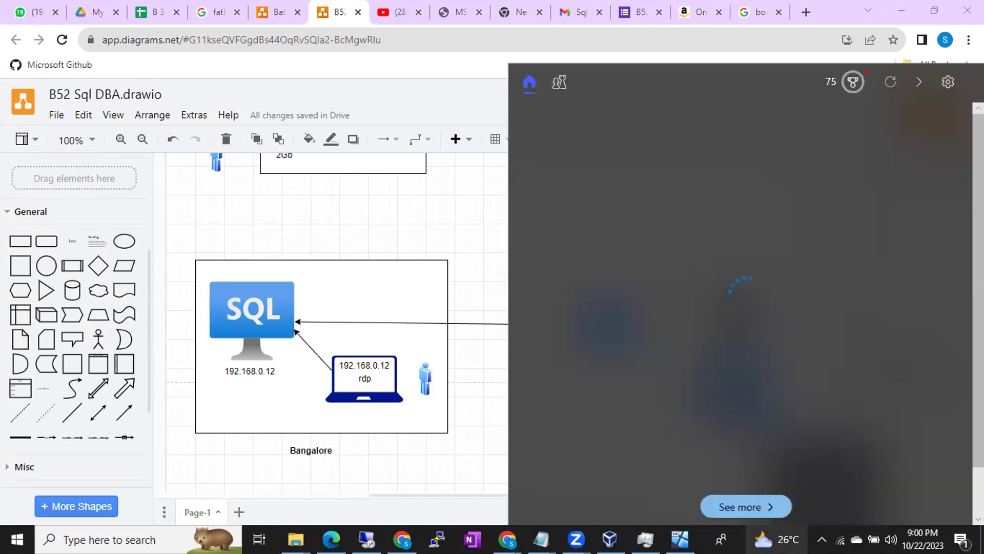
click(474, 455)
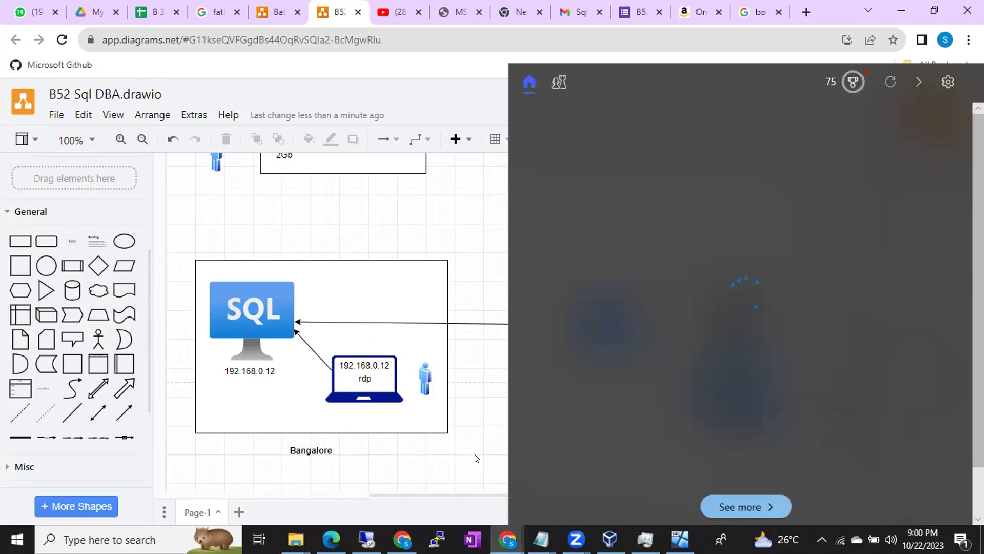
click(680, 538)
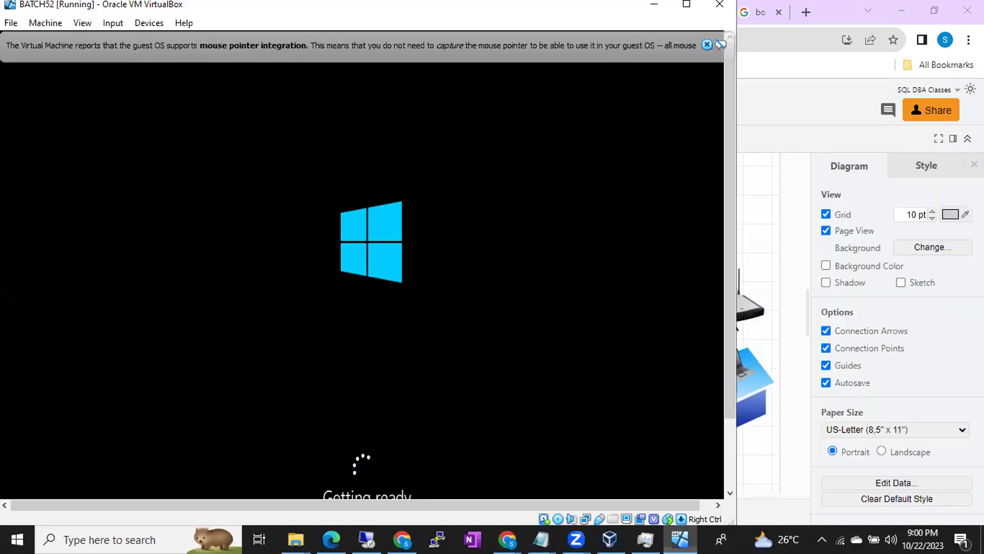
click(764, 455)
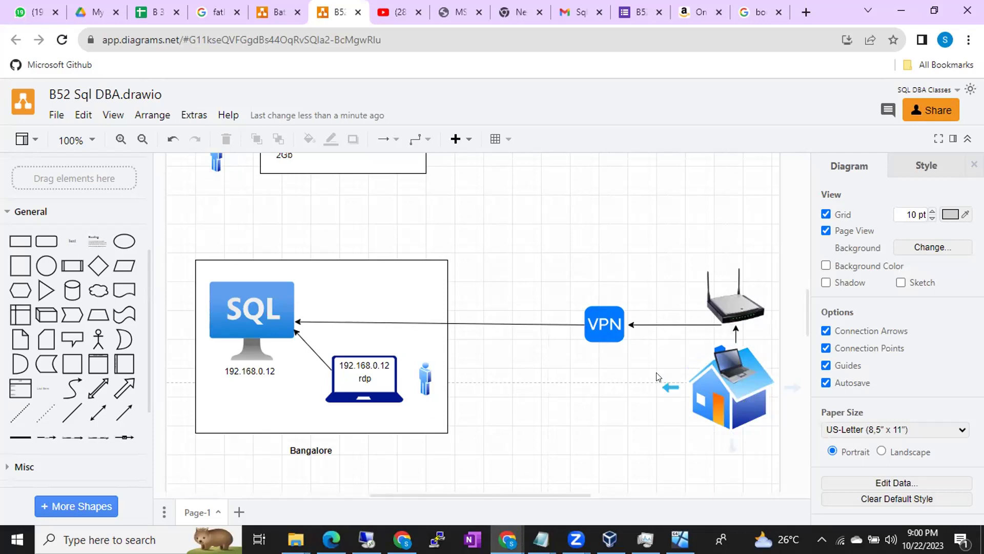
- Examine the diagram's route from the home laptop through the router and VPN into the Bangalore office, and bring up Remote Desktop Connection
click(589, 316)
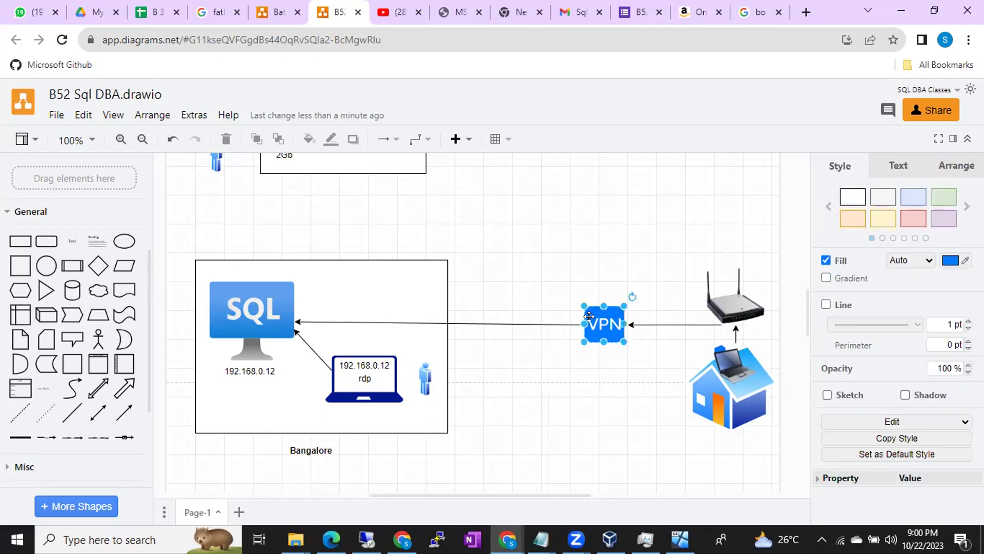
click(388, 293)
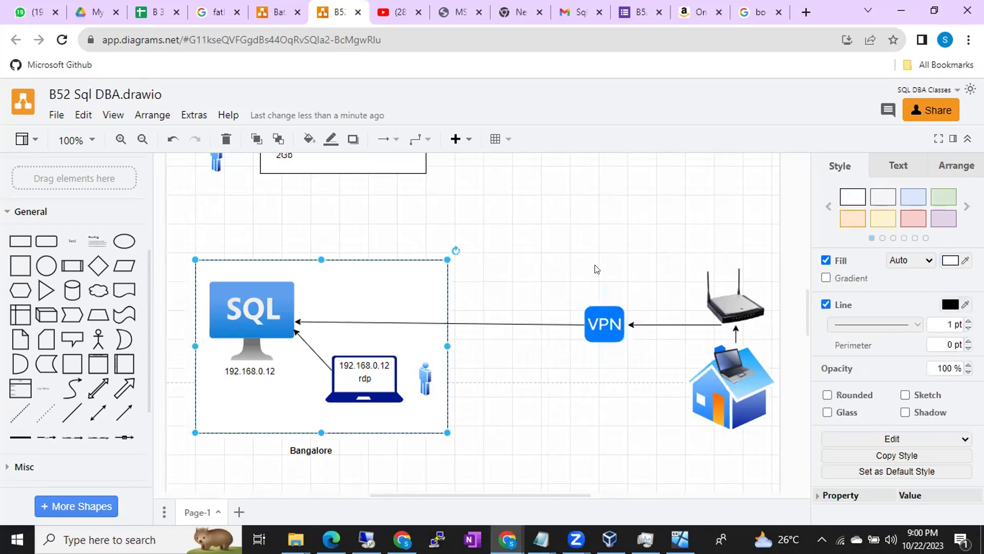
click(726, 300)
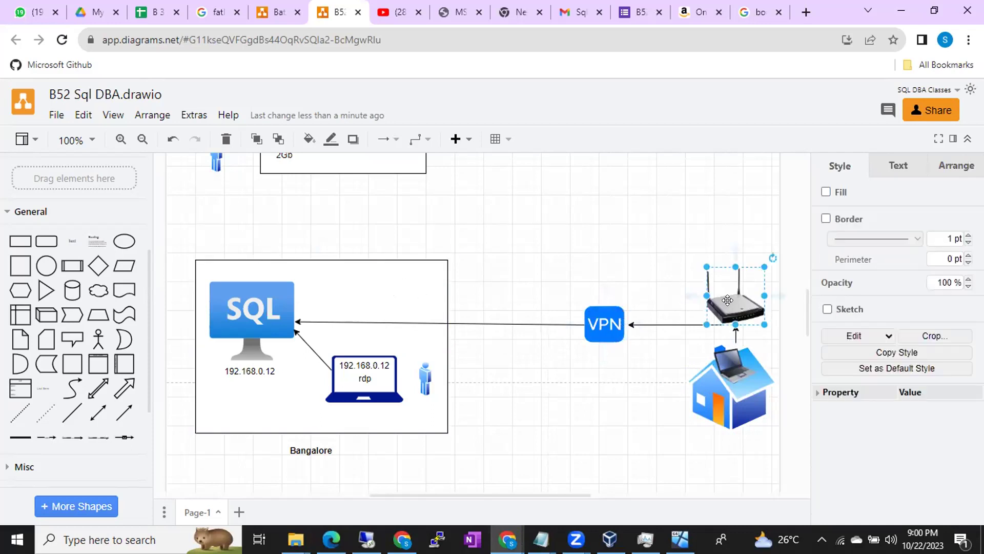
click(398, 294)
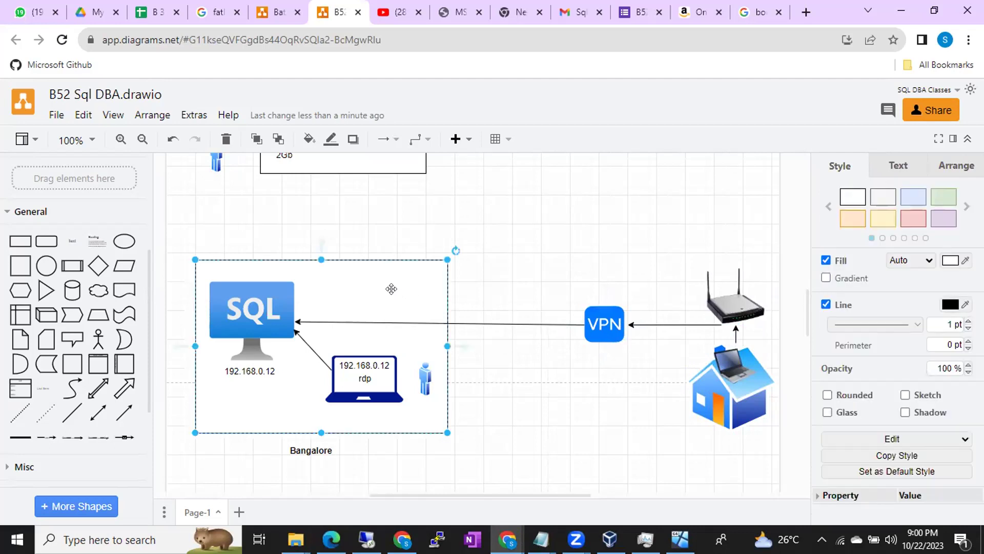
click(610, 319)
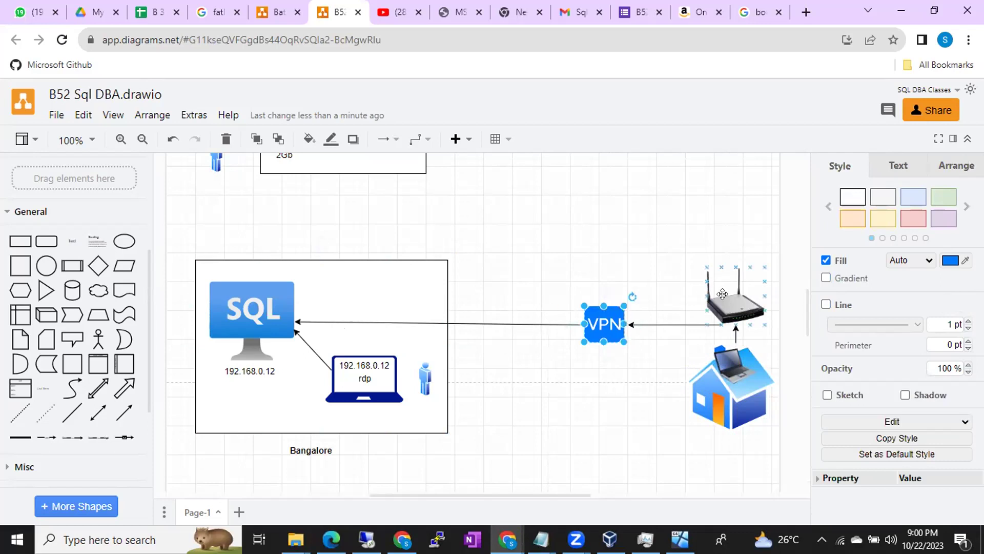
click(721, 290)
click(386, 295)
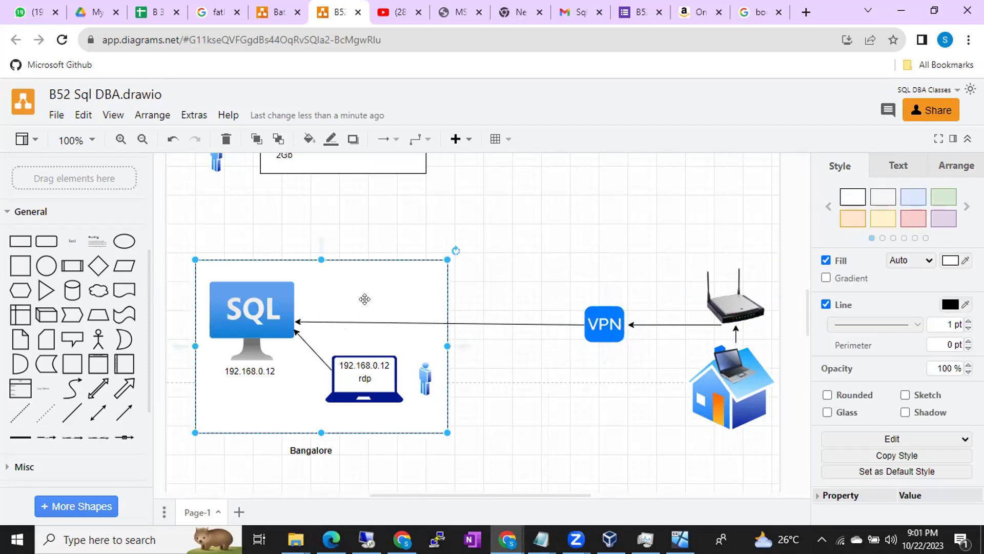
click(733, 305)
click(356, 308)
click(594, 321)
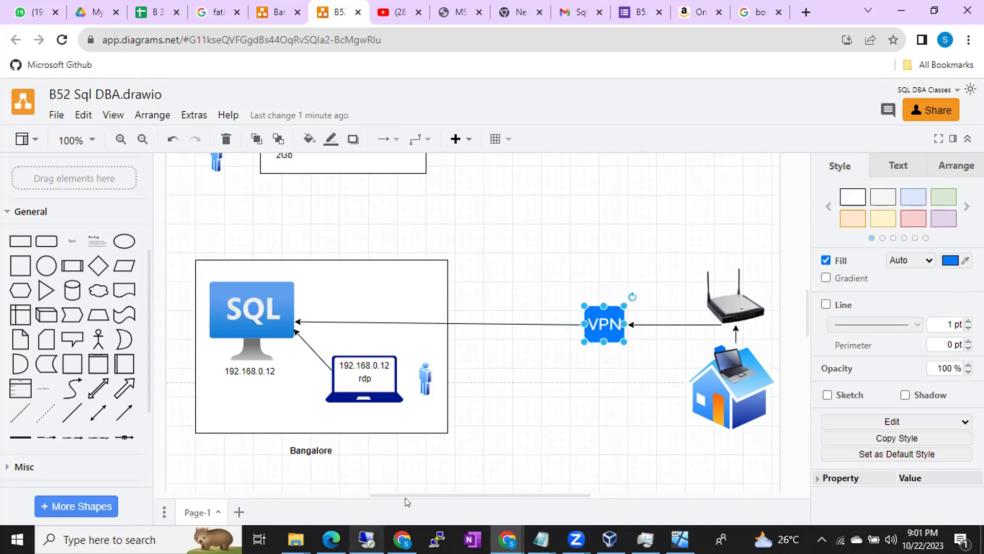
click(724, 359)
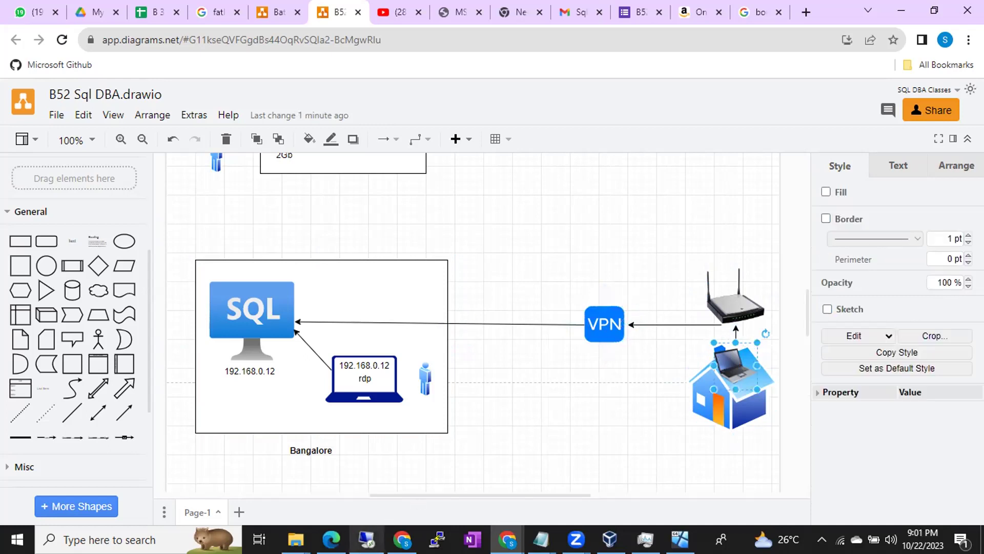
click(366, 538)
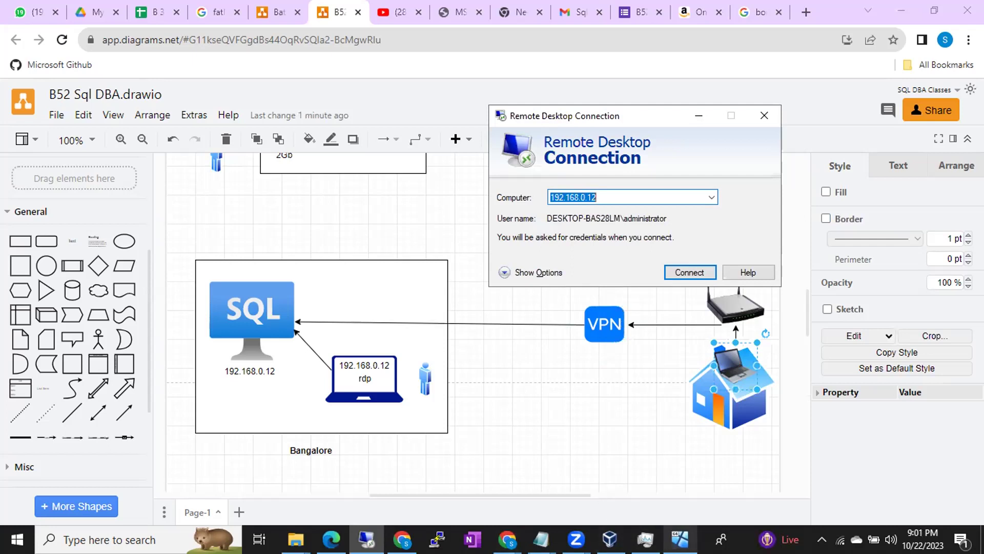
- Switch to the BATCH52 virtual machine and dismiss its mouse pointer integration notices
click(681, 539)
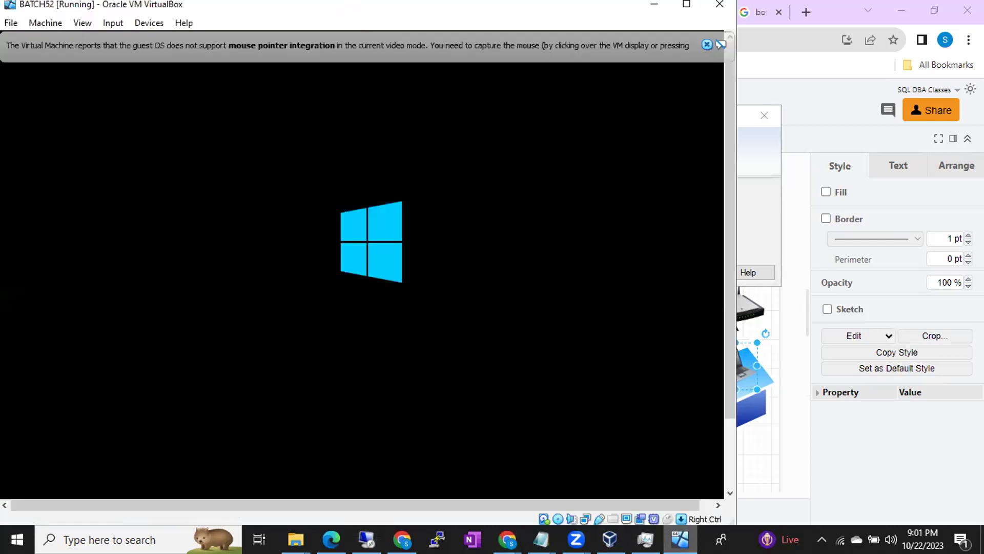
click(705, 42)
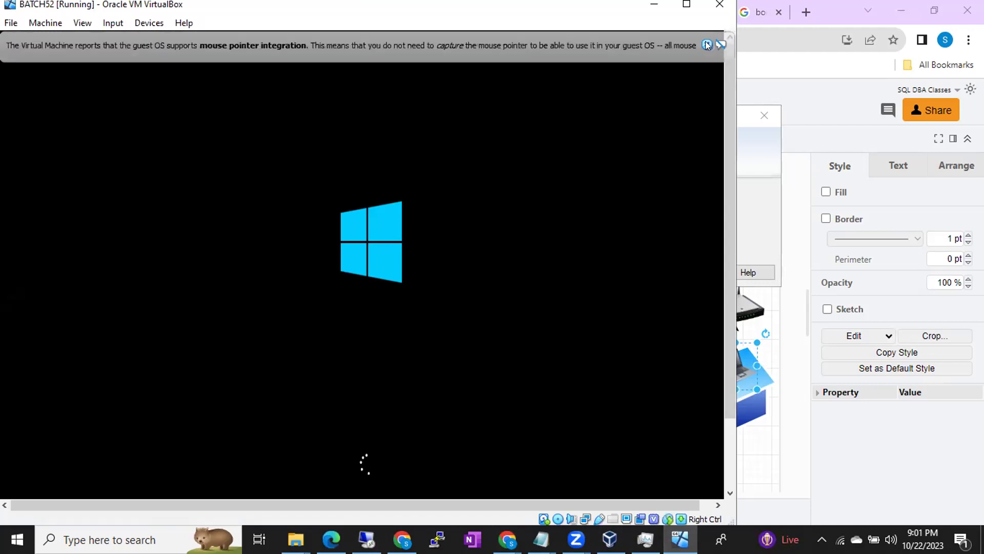
click(706, 43)
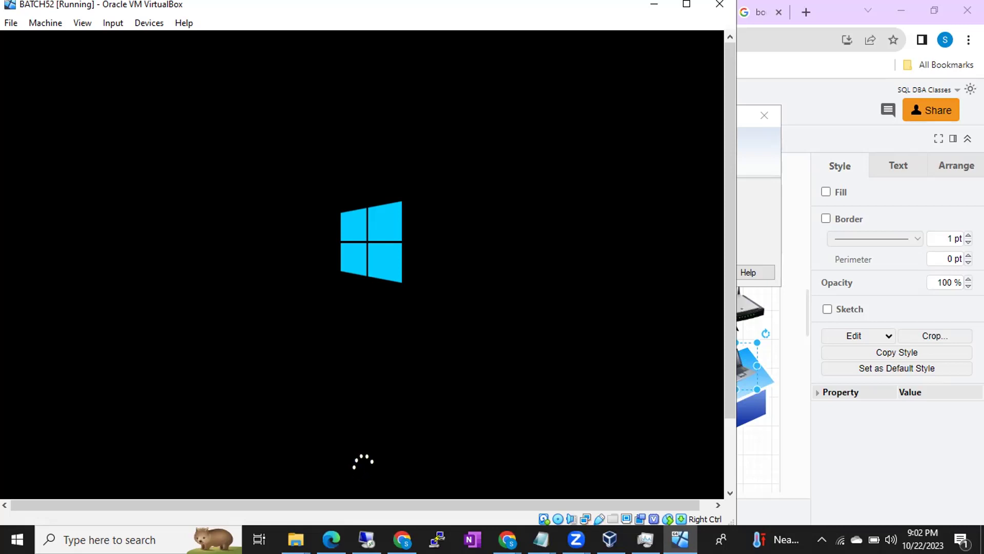
click(841, 540)
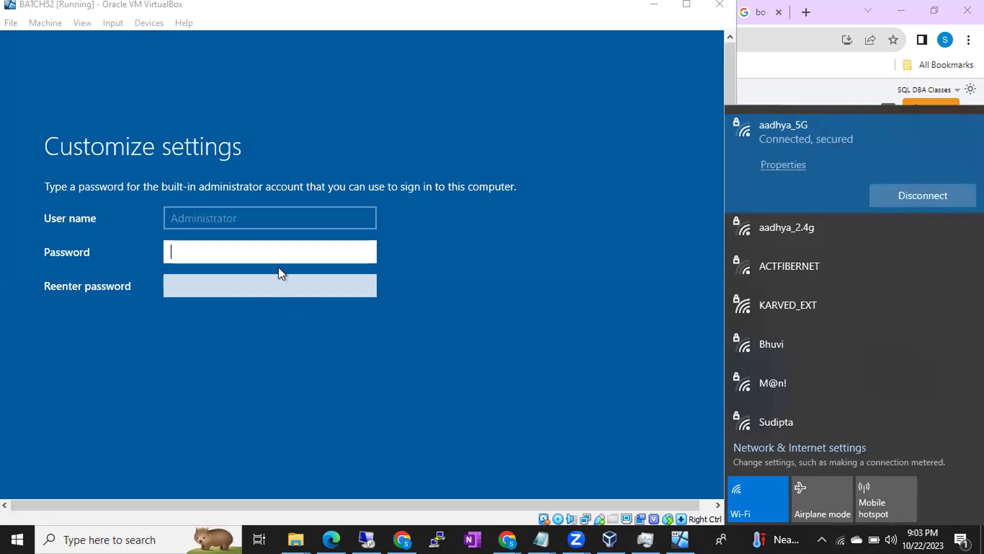
- Enter and re-enter the password for the built-in Administrator account, and submit it to finish customizing the Windows settings
click(282, 252)
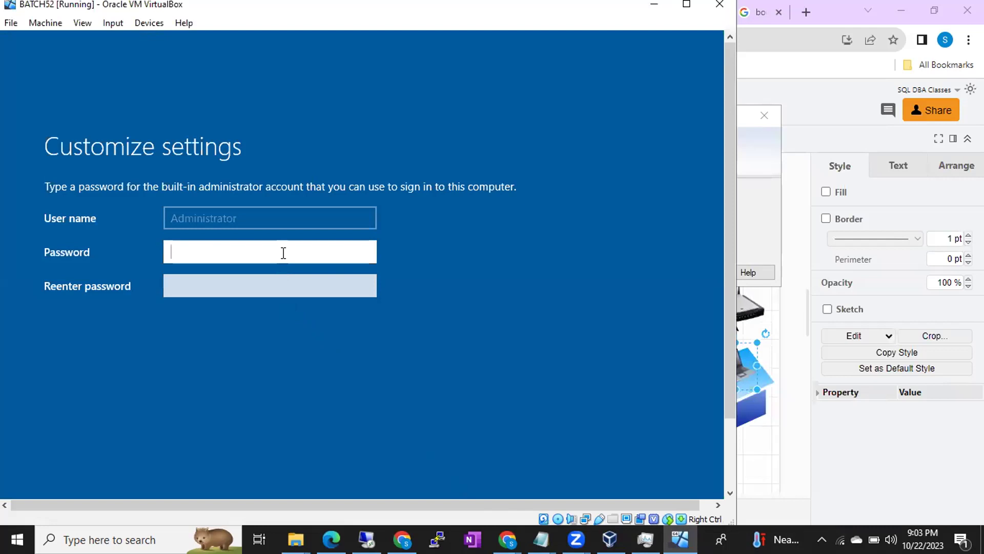
text(••••••••)
click(259, 286)
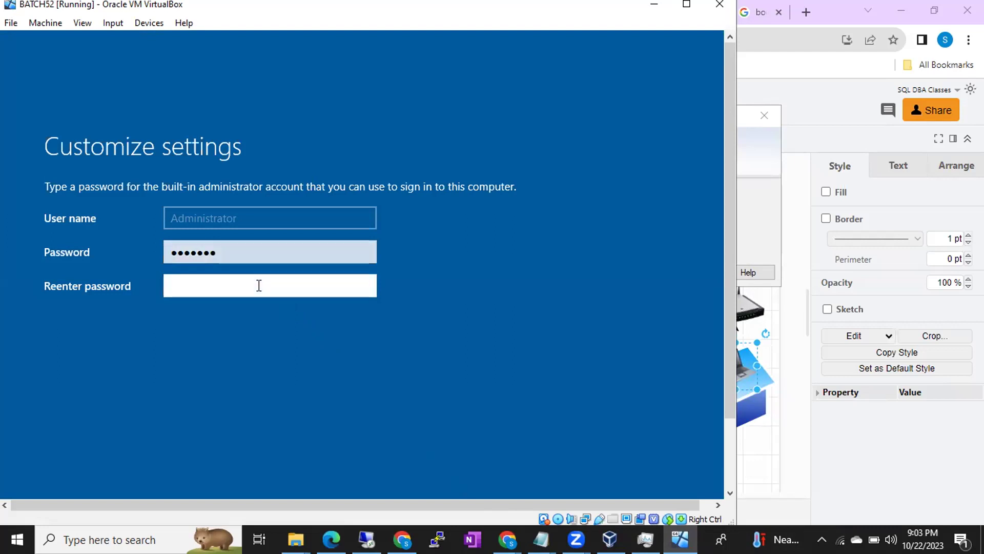
text(•••••••)
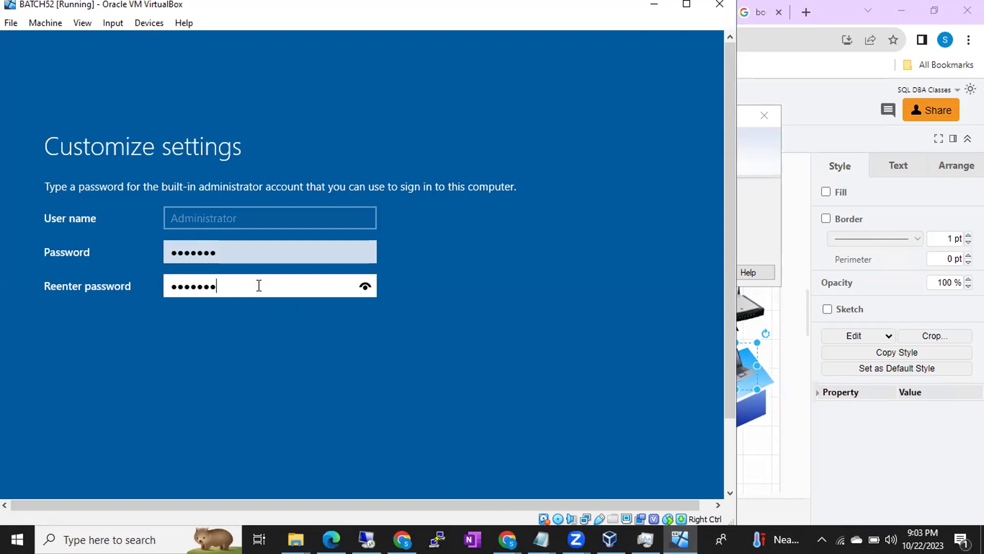
key(Return)
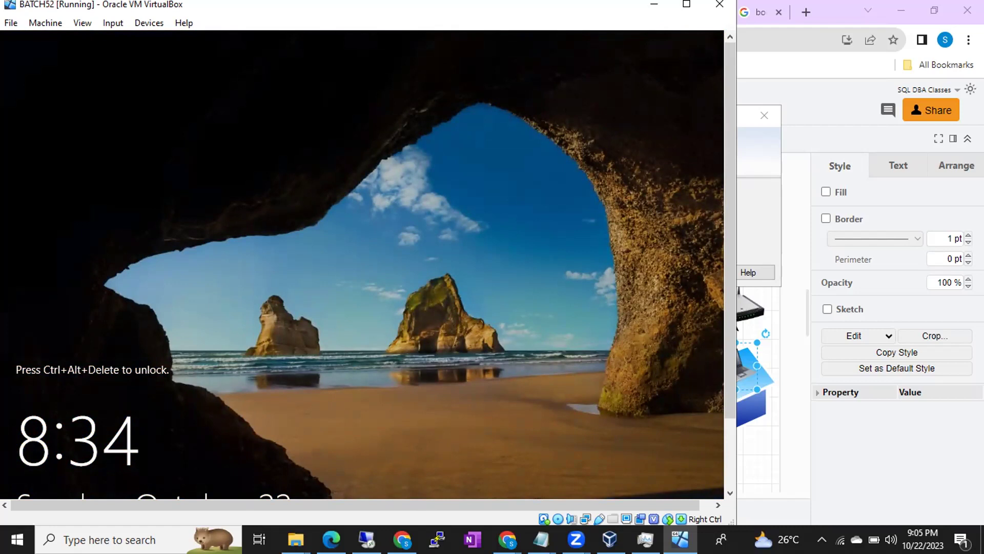
click(775, 456)
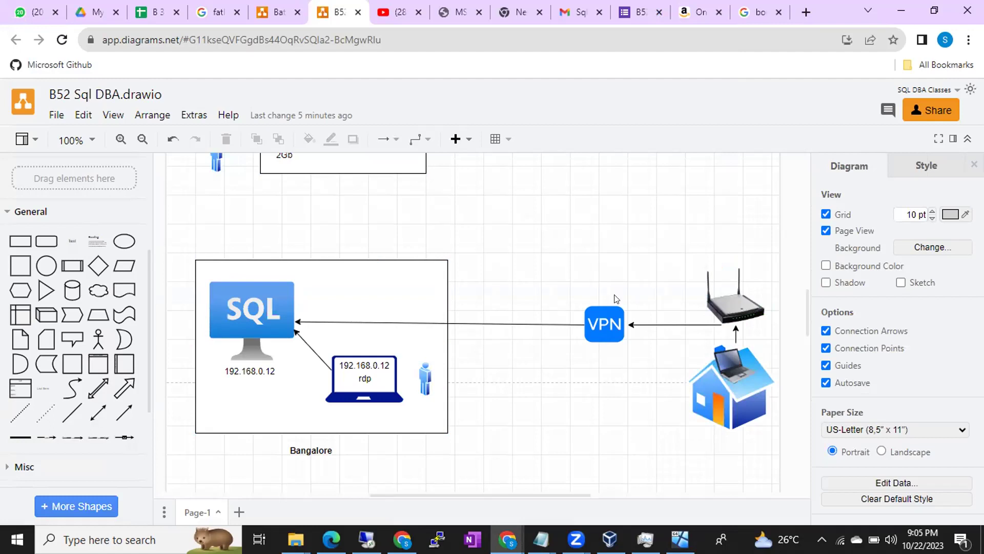
click(680, 538)
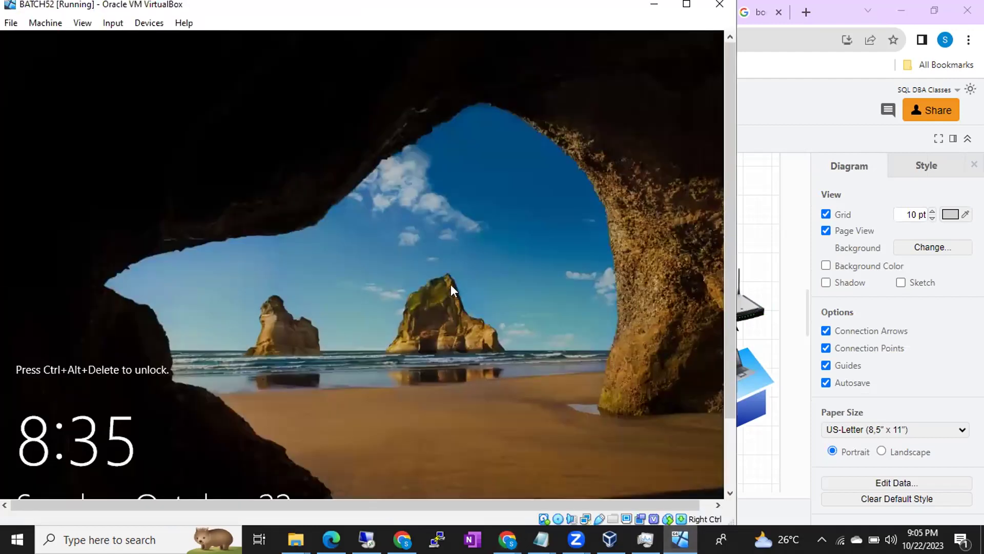
click(806, 101)
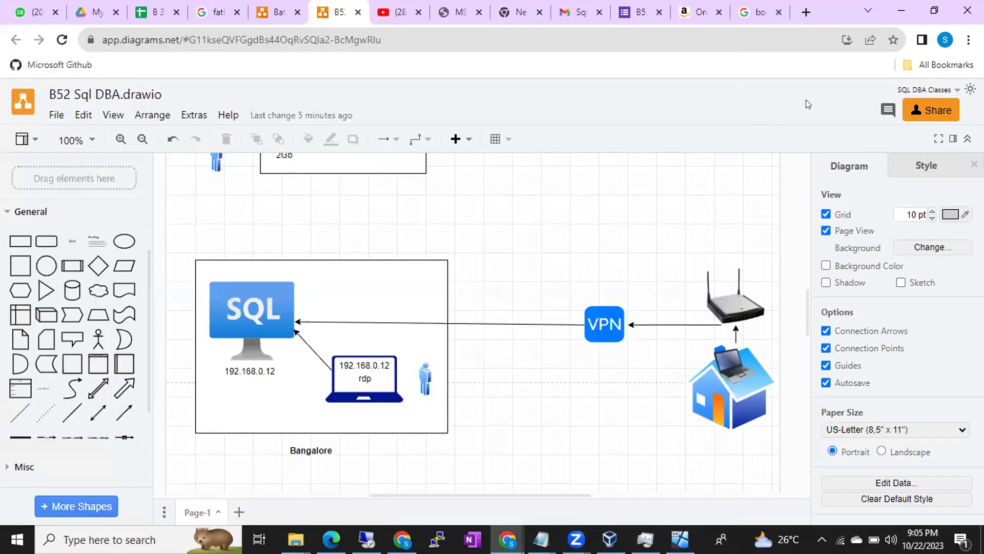
click(680, 539)
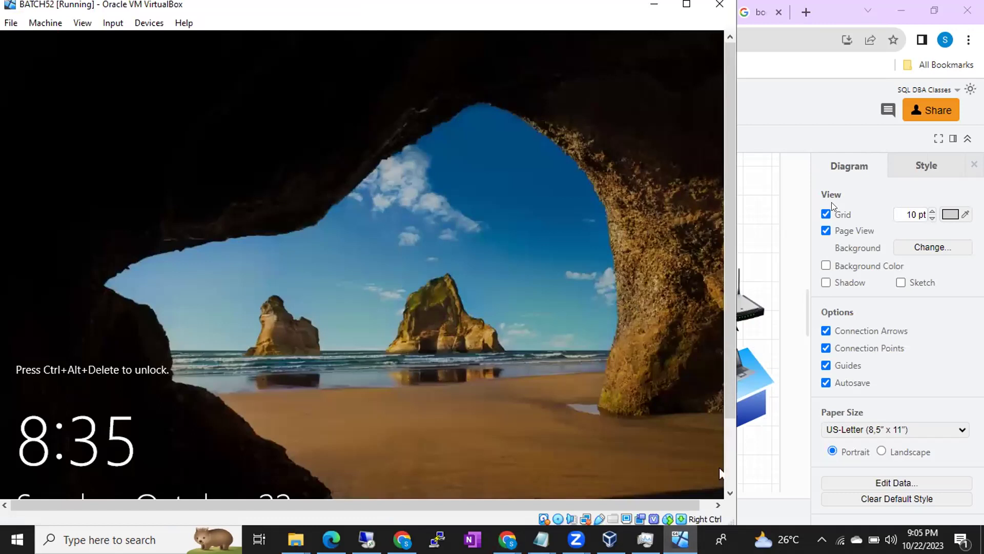
click(825, 126)
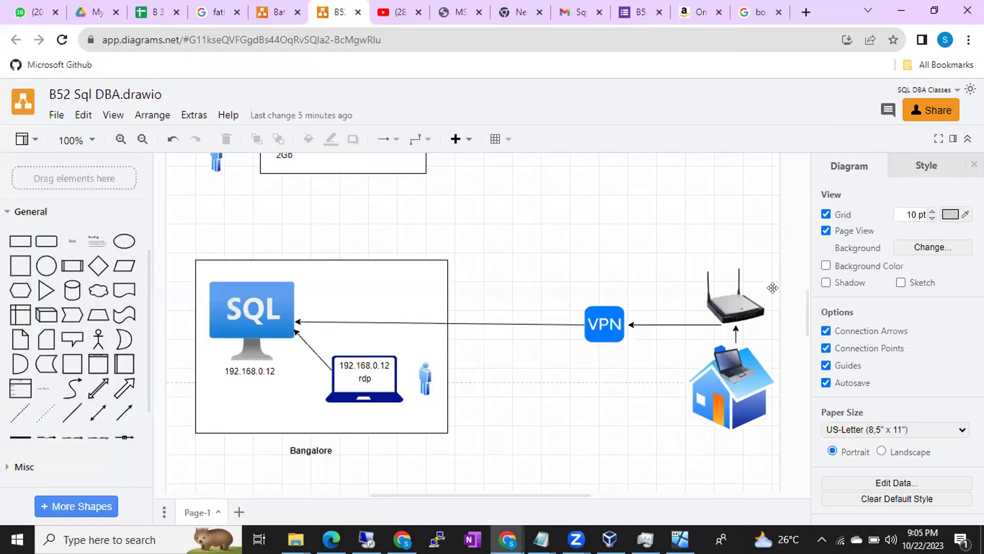
mouse_move(681, 538)
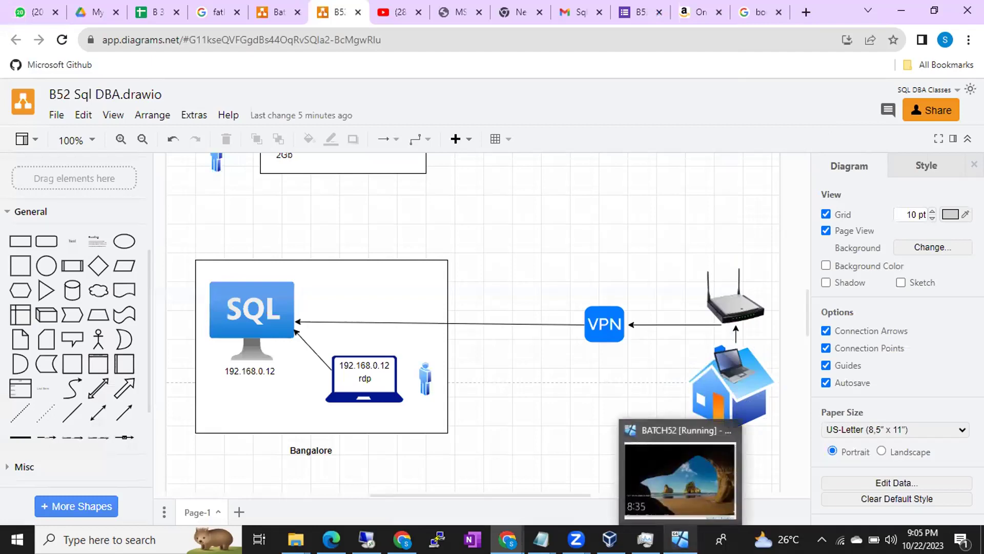
click(673, 478)
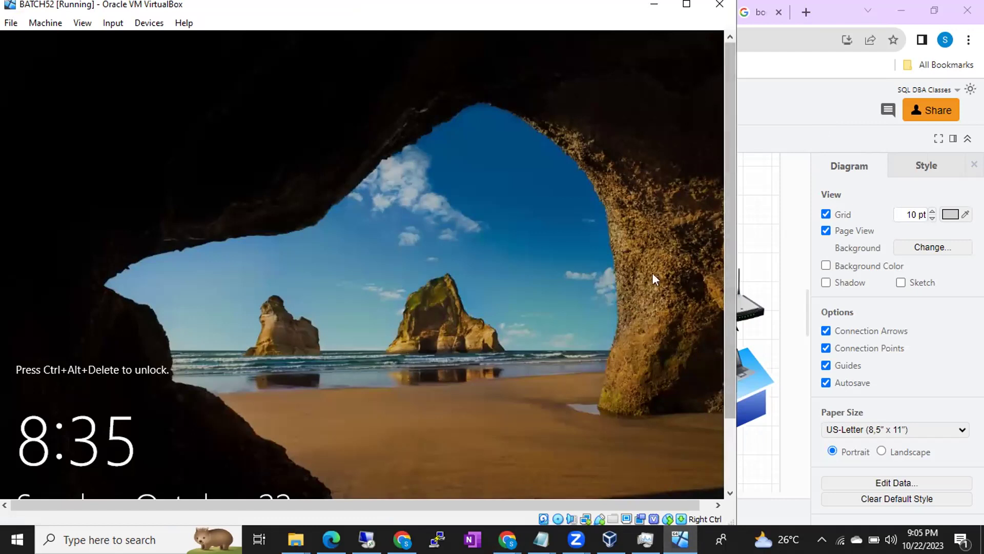
click(803, 129)
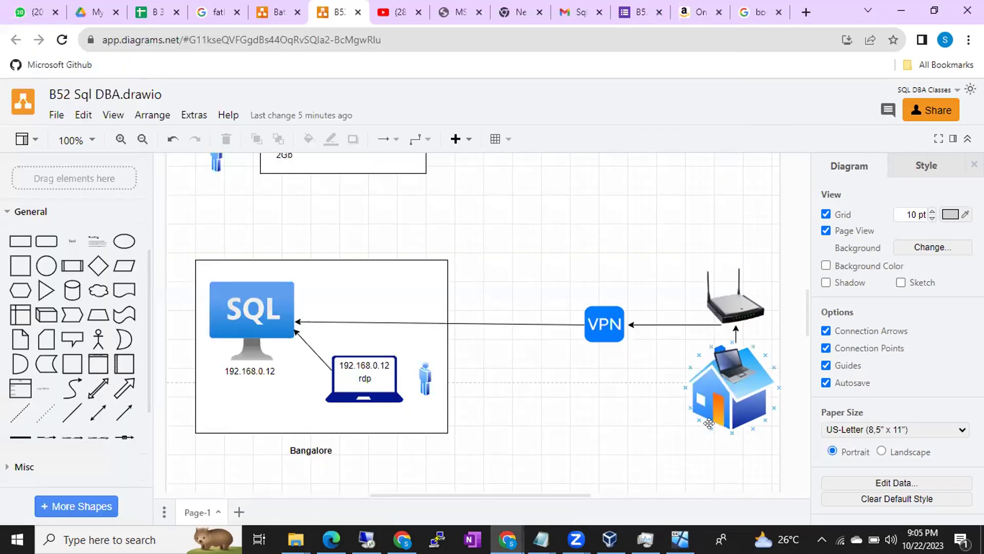
- Return to the BATCH52 virtual machine and send it the Ctrl-Alt-Del sequence to open the Administrator sign-in
click(680, 539)
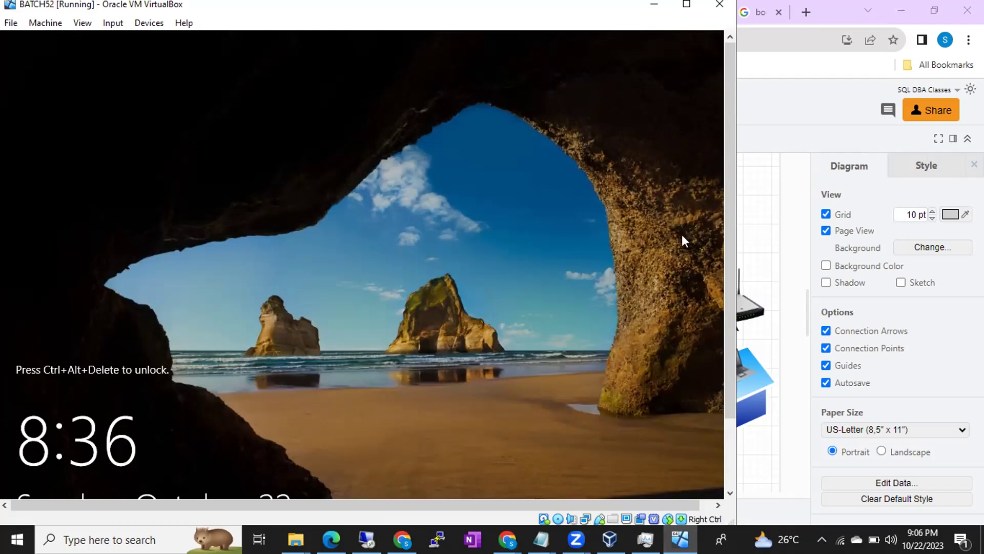
drag(728, 249, 728, 329)
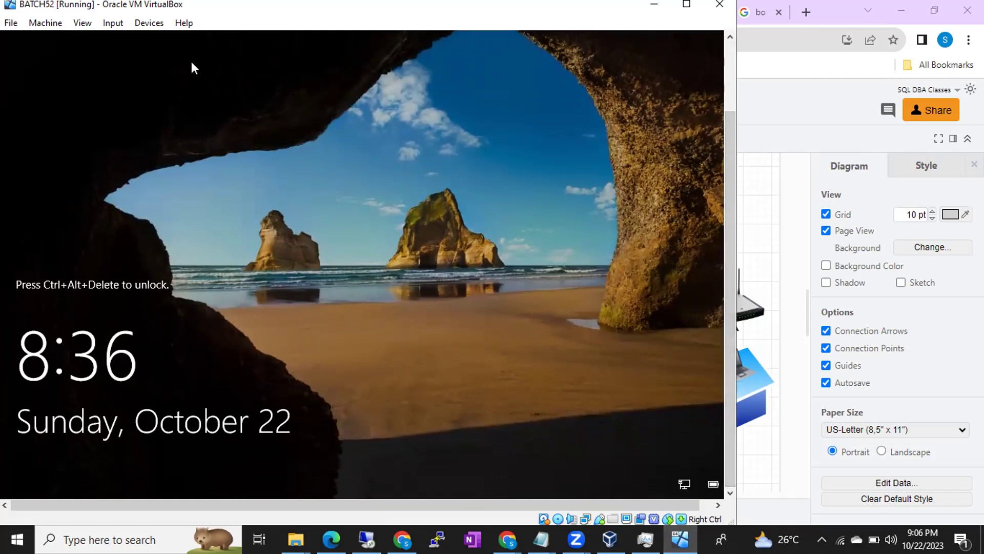
click(113, 26)
mouse_move(133, 40)
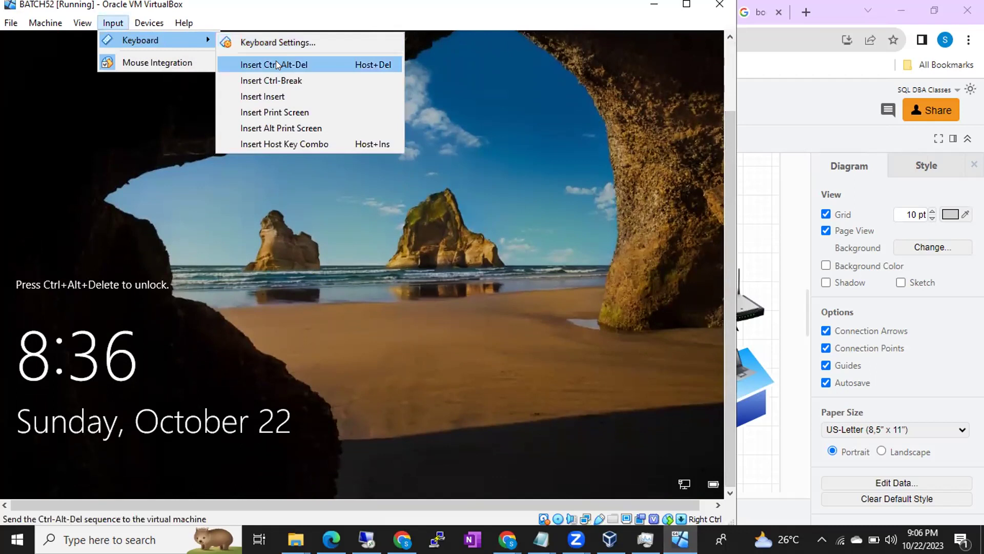
click(314, 65)
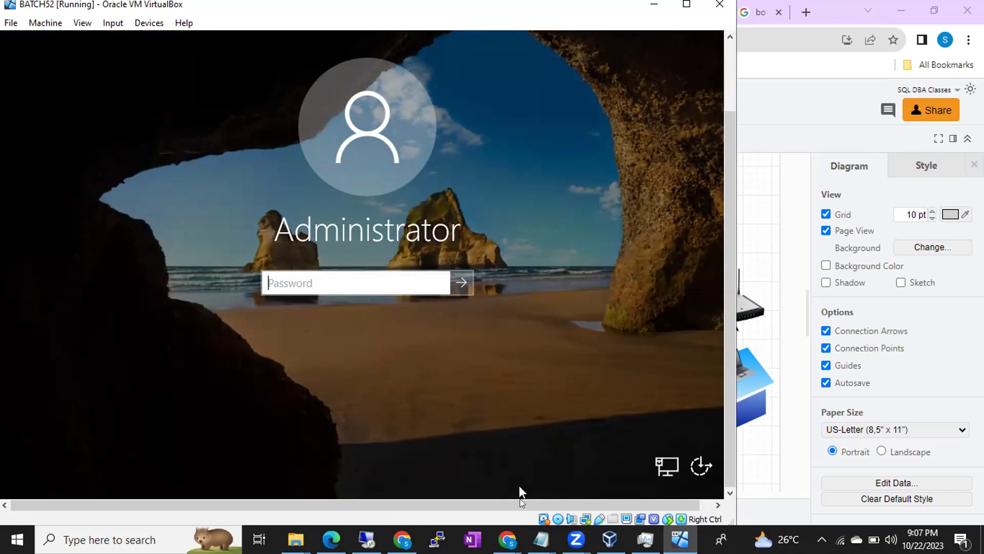
- Switch to the Notepad notes and add the line "Right Ctrl+Del" below the RDC definition
mouse_move(542, 538)
click(607, 494)
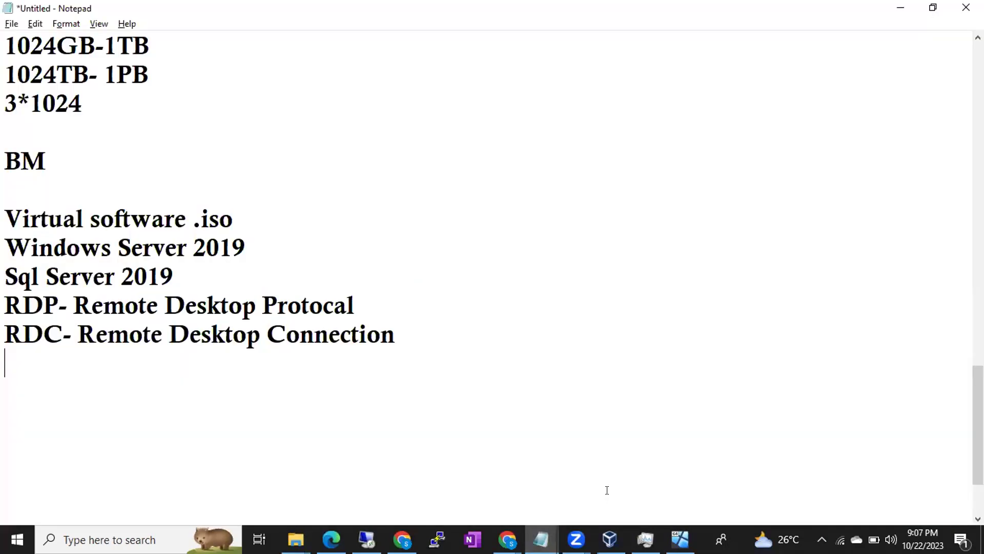
text(Right )
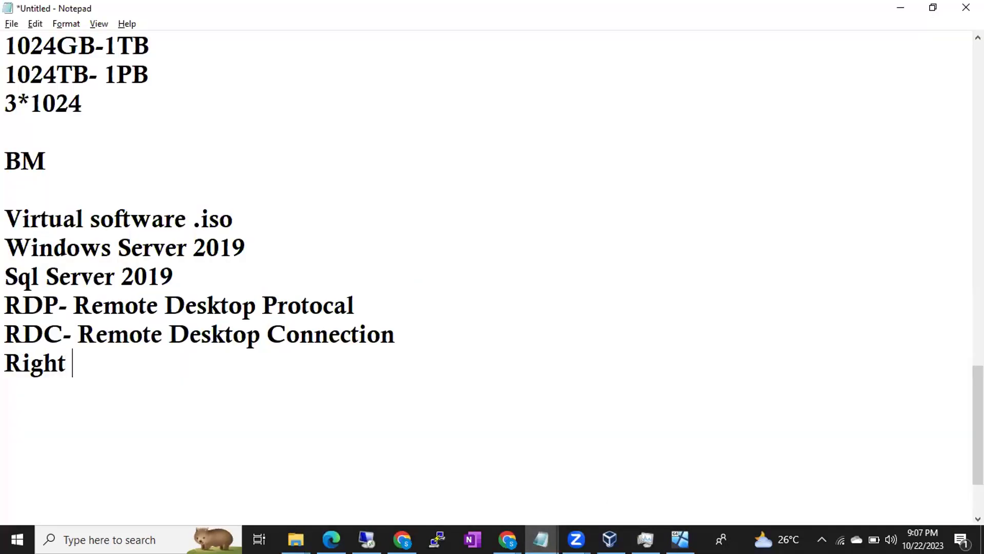
text(Ctrl+Del)
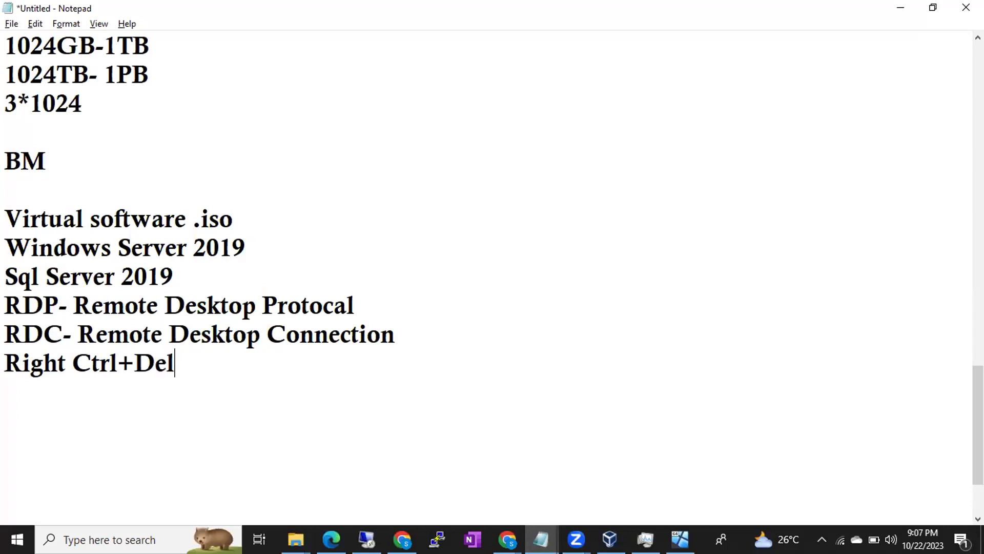
key(Return)
- Return to the BATCH52 virtual machine, sign in with the Administrator account password, and allow the PC to be discoverable on the network
click(680, 540)
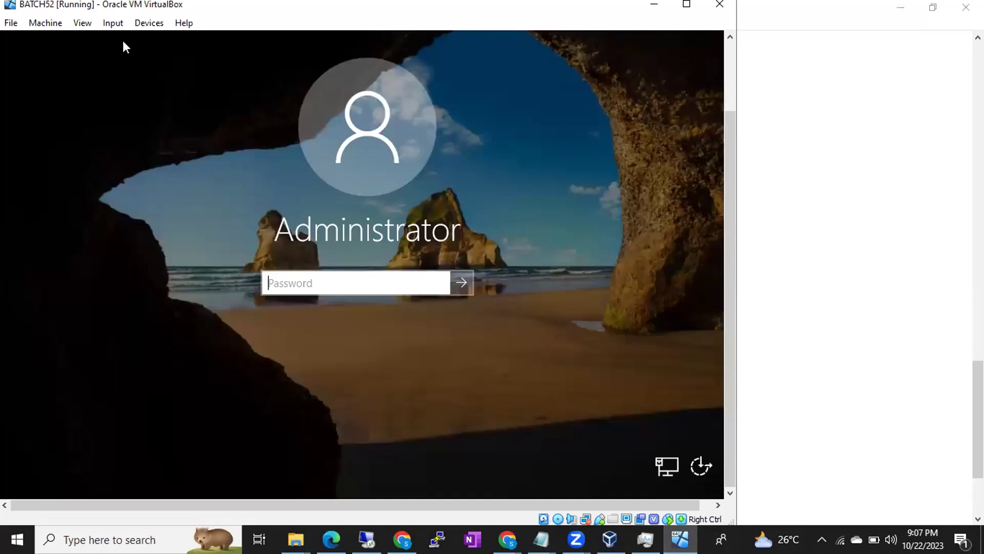
click(111, 24)
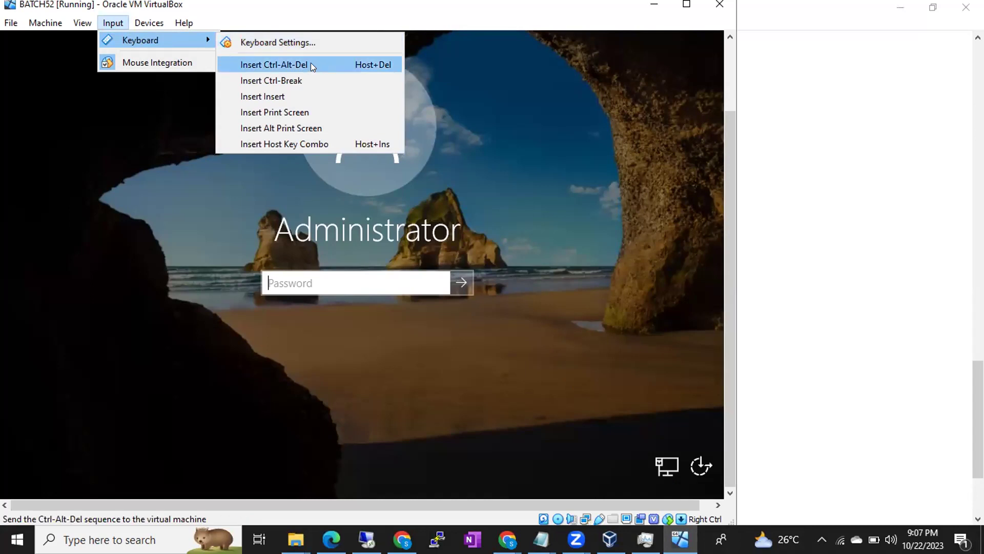
click(178, 168)
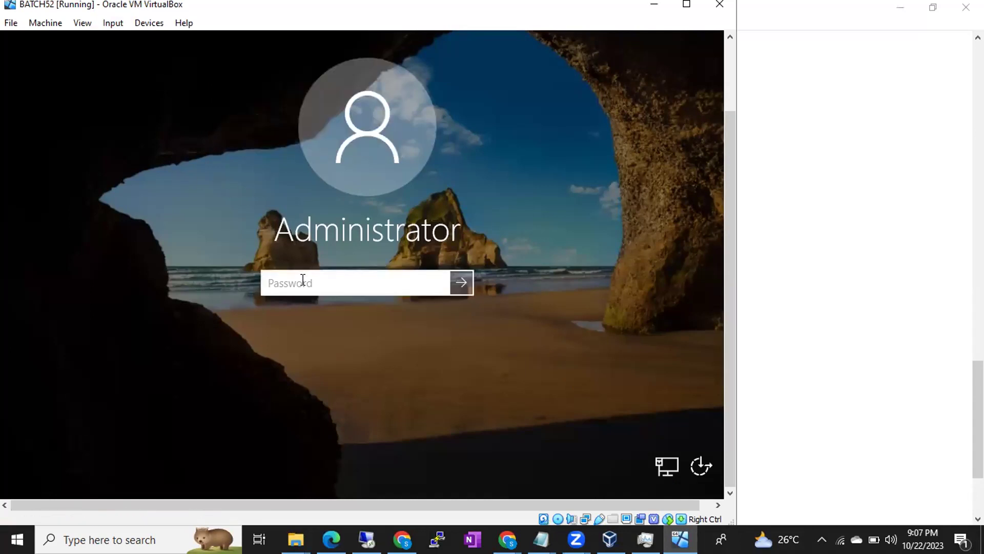
text(••••••••)
key(Return)
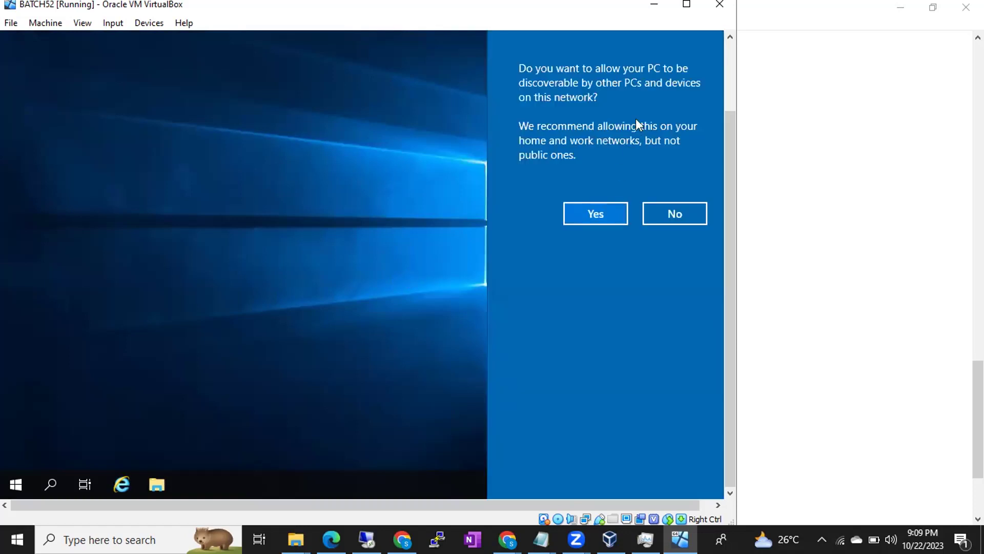
click(591, 210)
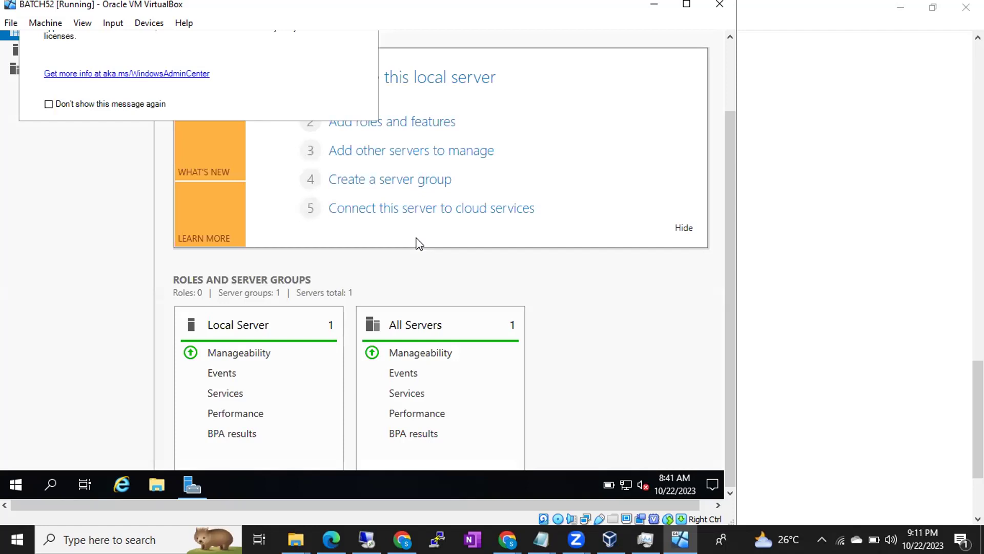
- Dismiss the Windows Admin Center message, minimize Server Manager, and refresh the server's desktop
drag(731, 151, 539, 67)
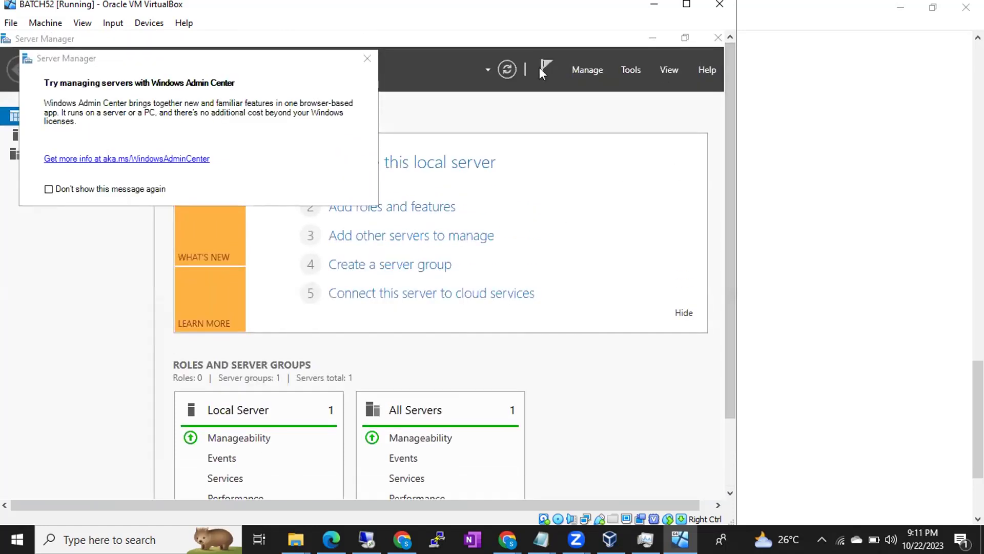
click(367, 58)
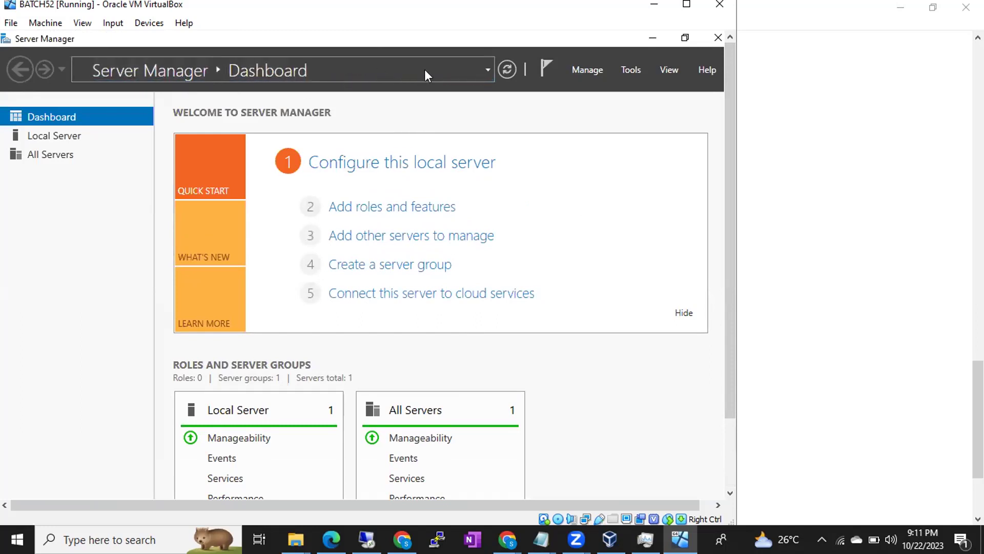
click(651, 39)
drag(730, 136, 730, 199)
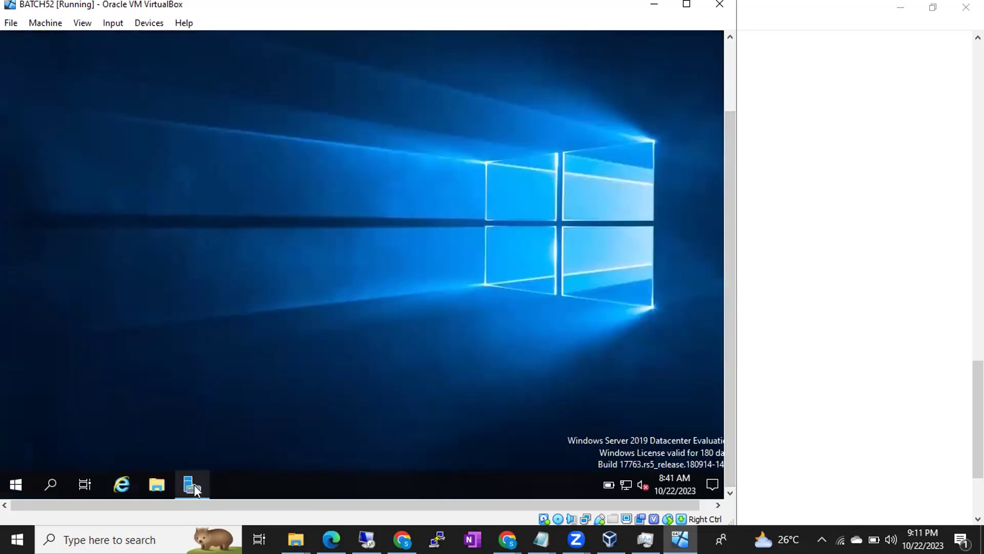
mouse_move(195, 481)
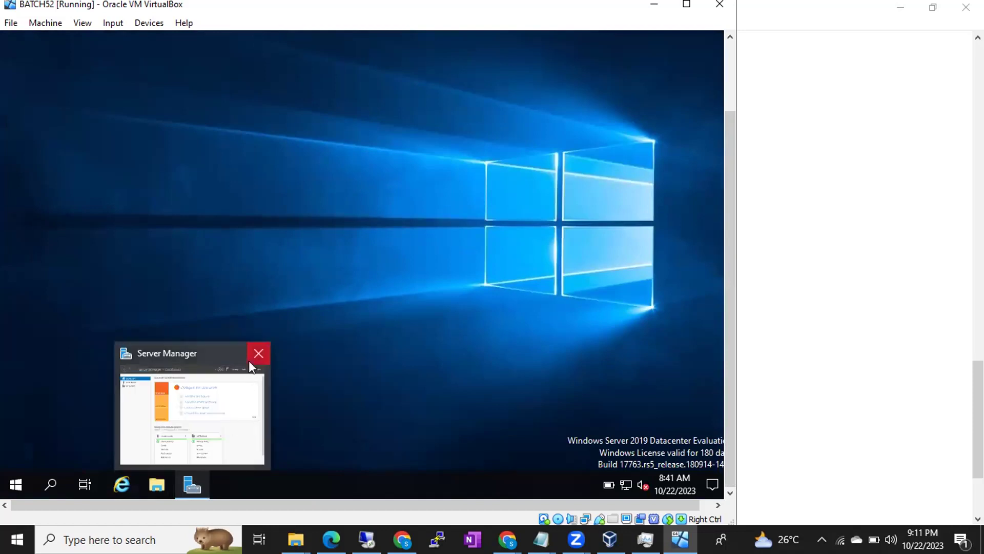
right_click(363, 278)
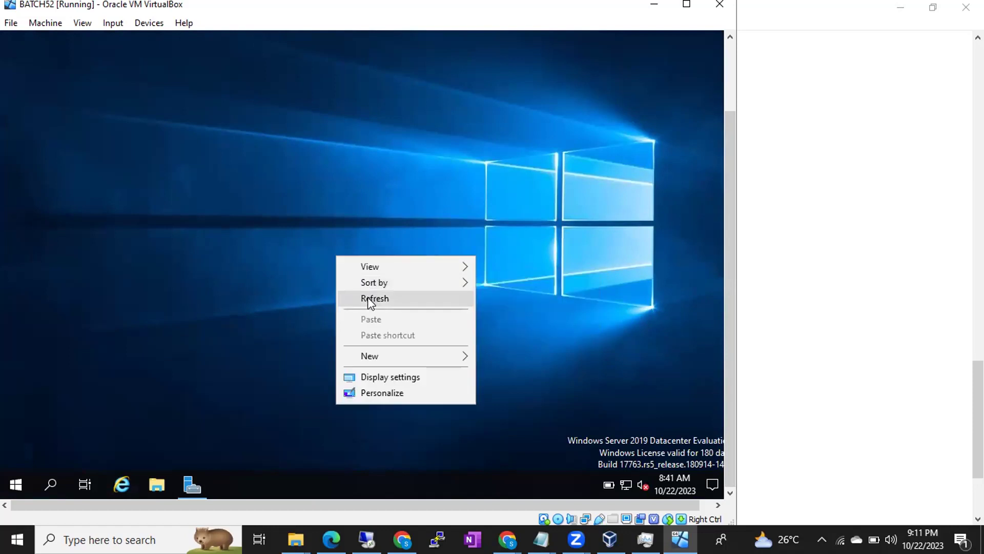
click(370, 299)
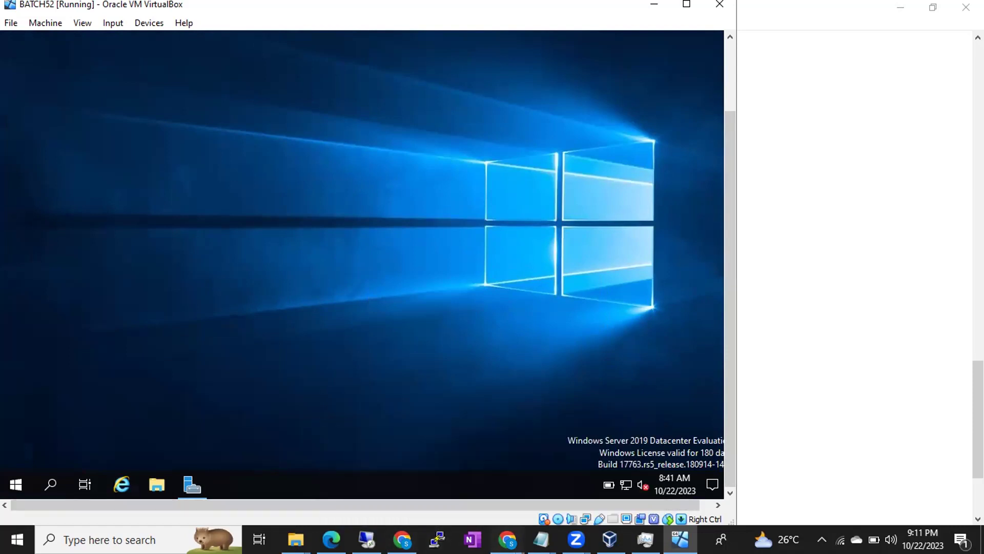
- Switch to the B52 Sql DBA diagram and examine the Bangalore office laptop and the home laptop that connects through the router
mouse_move(508, 539)
click(445, 480)
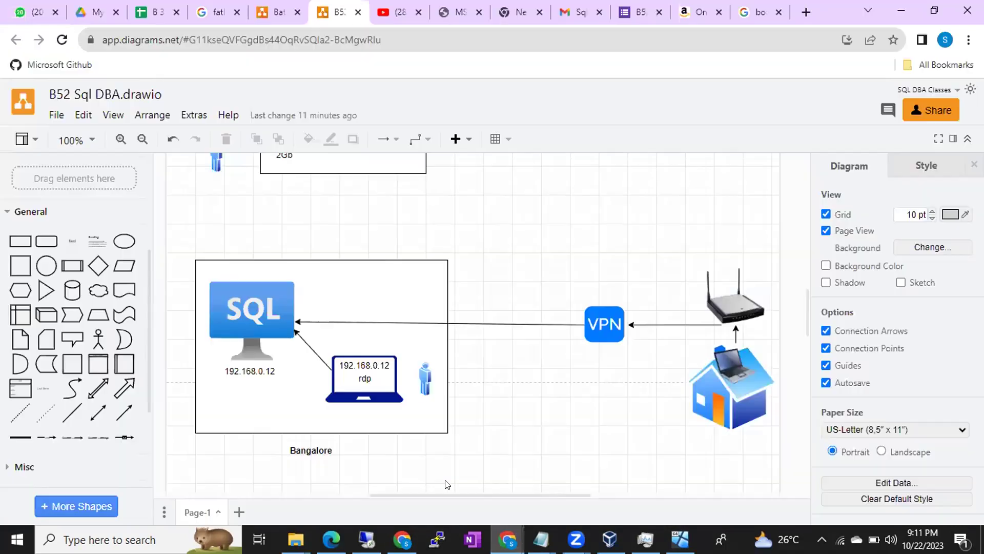
click(342, 386)
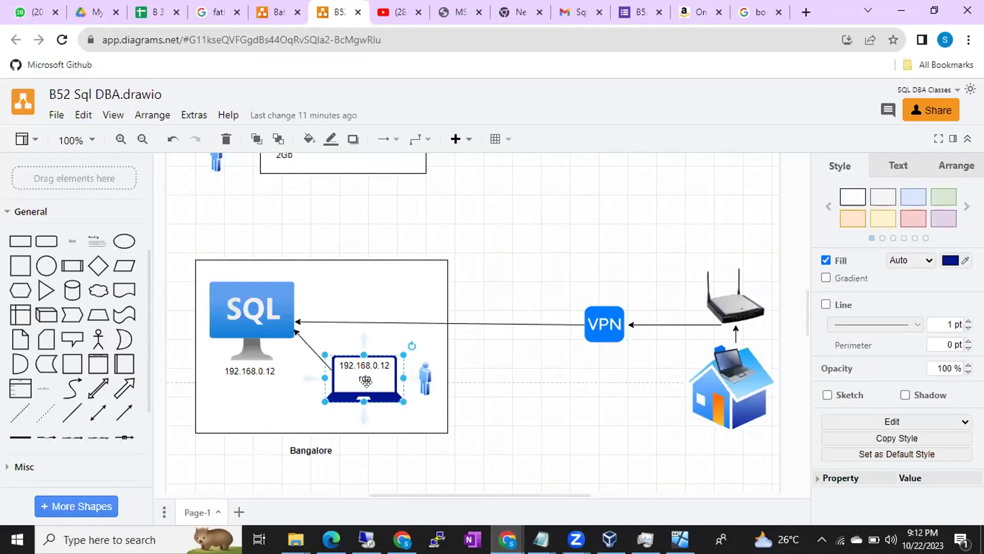
click(732, 362)
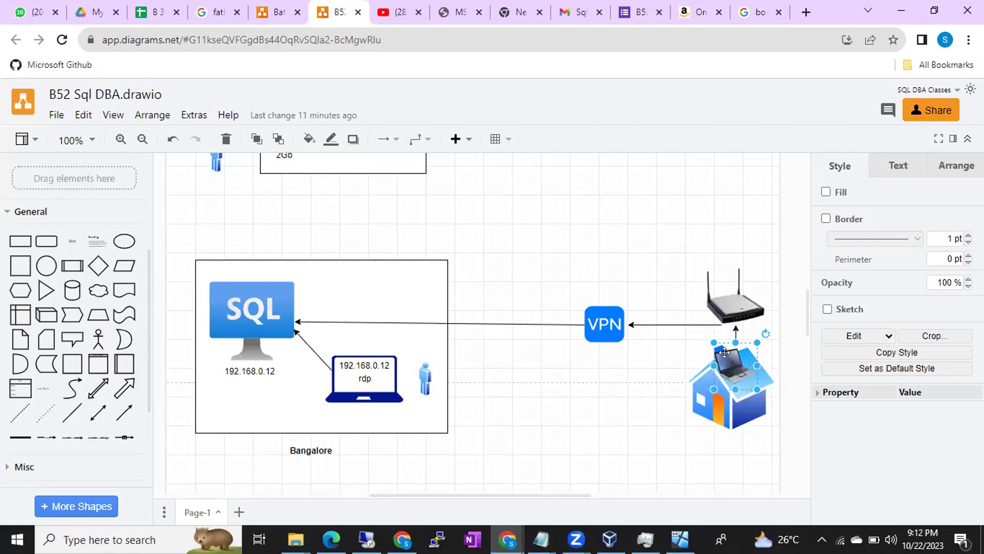
mouse_move(731, 330)
mouse_move(680, 539)
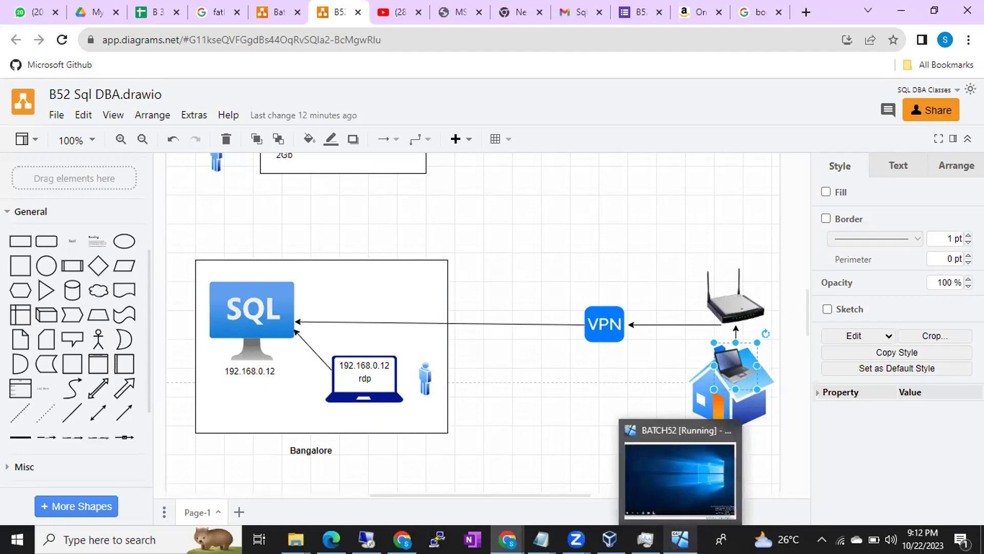
- Switch back to the BATCH52 virtual machine and open a Command Prompt with the Run command cmd
click(633, 464)
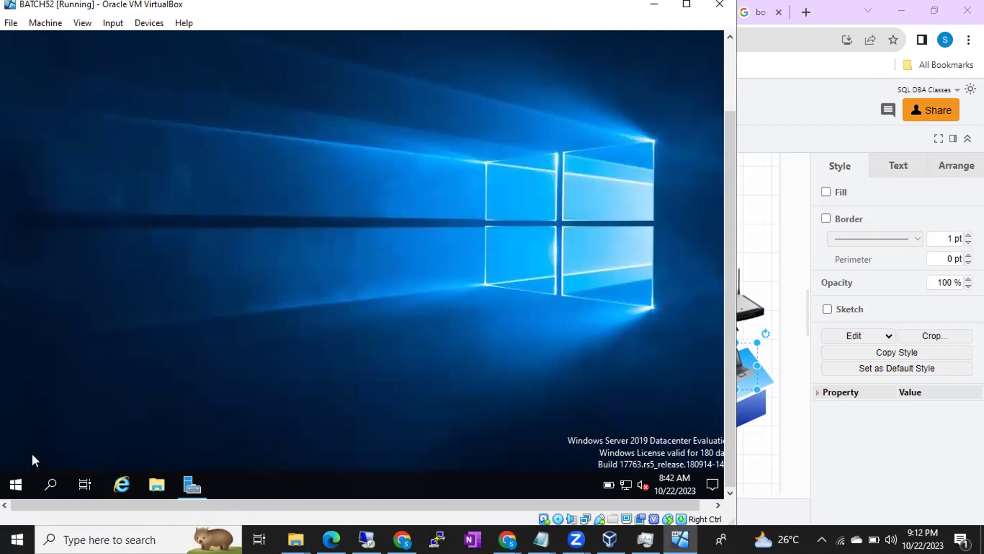
right_click(18, 480)
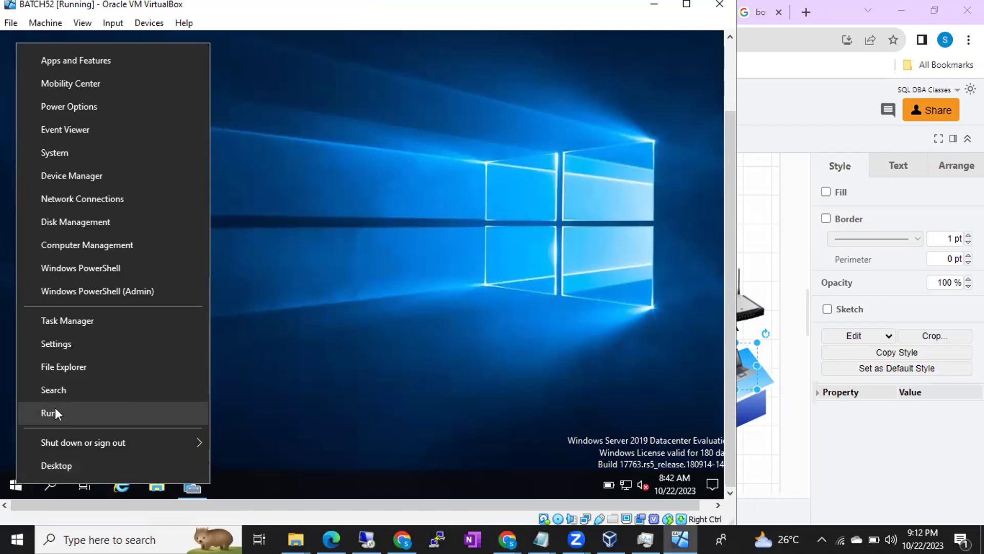
click(54, 407)
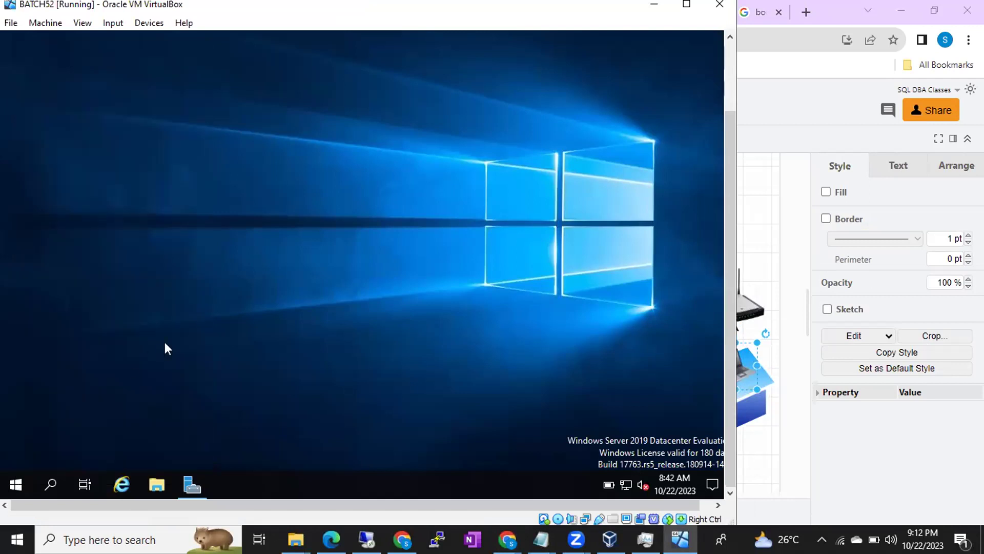
key(super+r)
text(cmd)
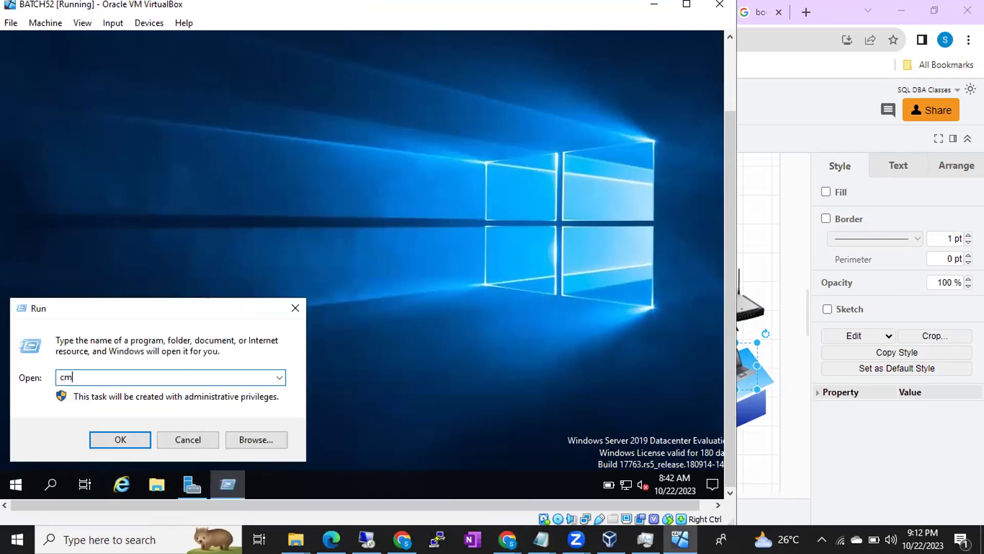
key(Return)
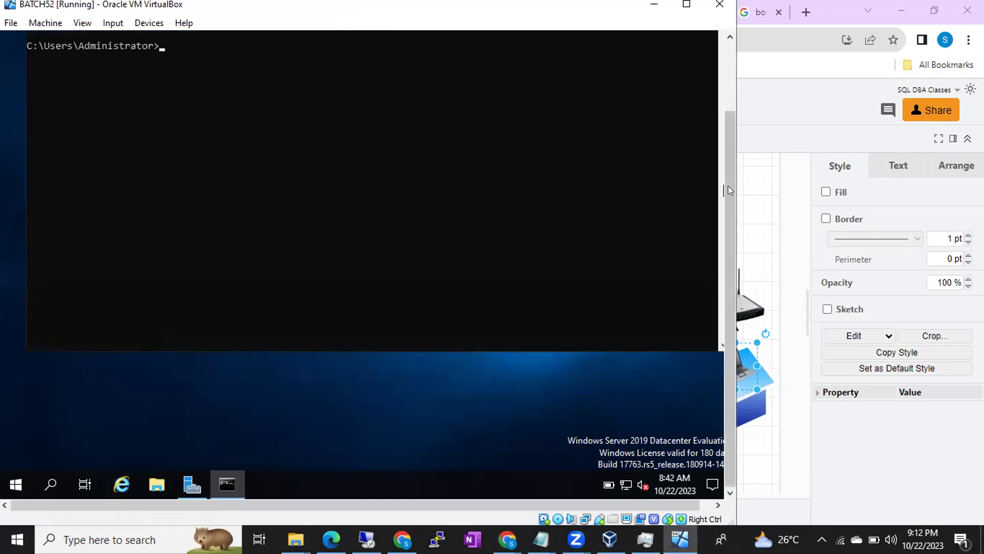
scroll(729, 186, up, 2)
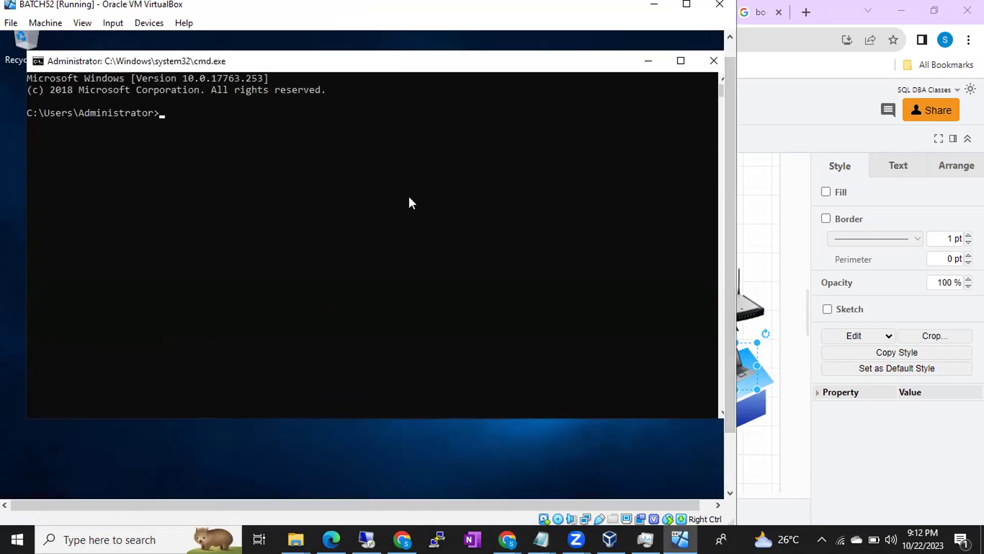
- Run ipconfig in the Command Prompt, highlight the IPv4 Address line to read it, and minimize the window
text(ipconfig)
key(Return)
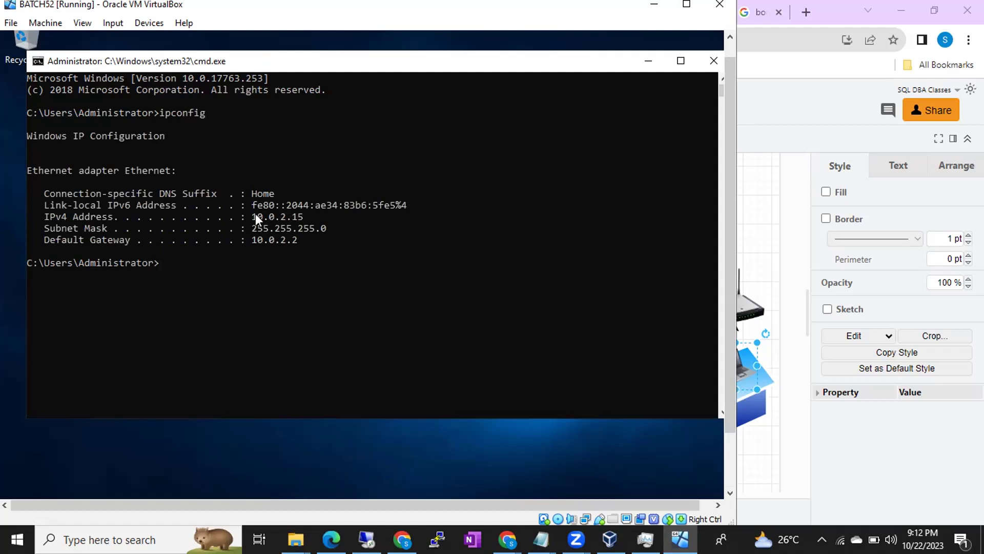
drag(254, 214, 269, 215)
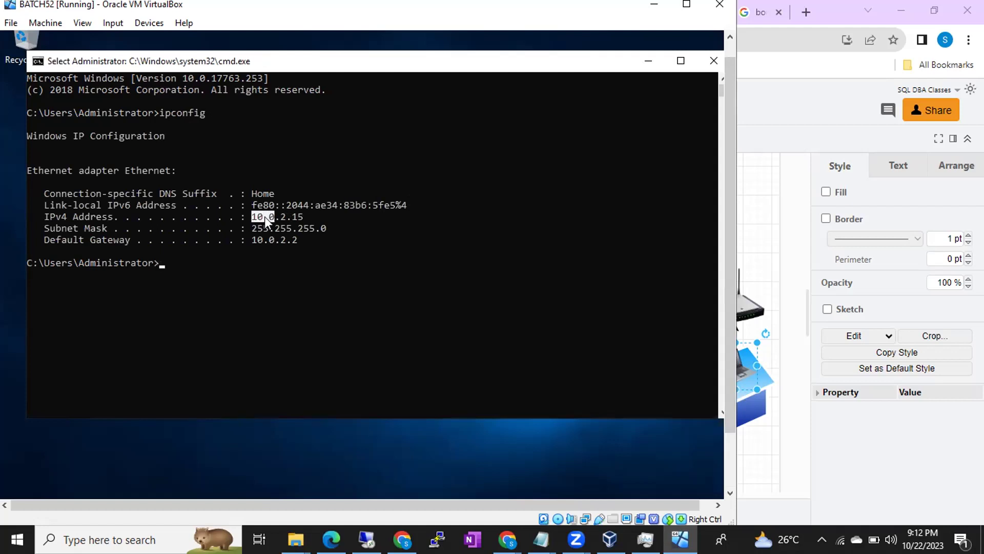
drag(44, 210, 124, 217)
click(94, 211)
drag(290, 217, 301, 218)
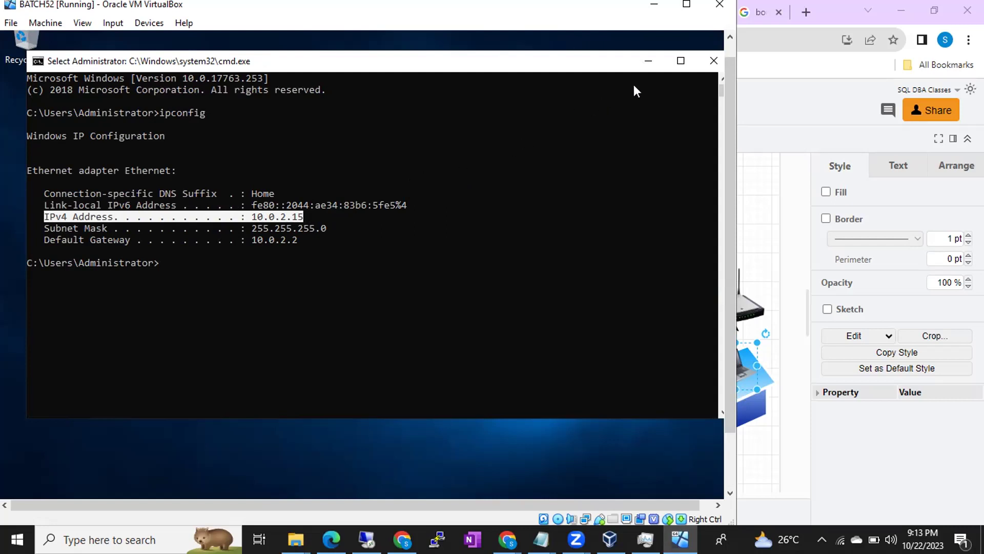
click(647, 61)
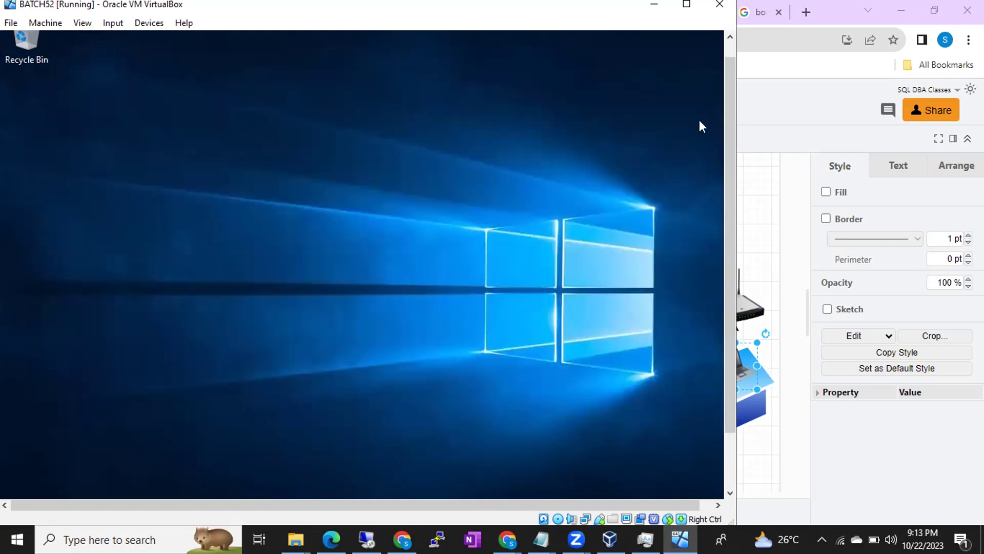
drag(730, 139, 728, 207)
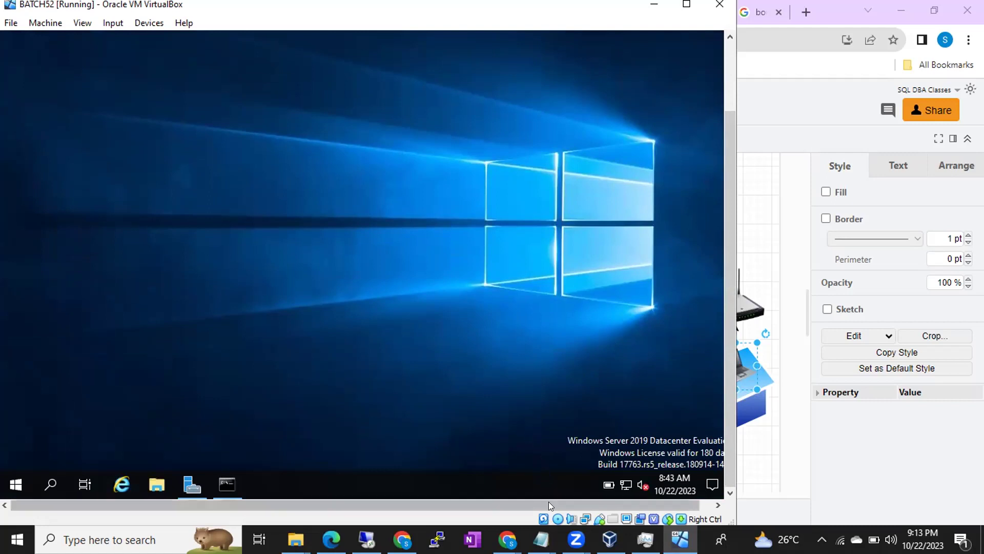
- Switch to VirtualBox Manager and attach BATCH52's network Adapter 1 to a Bridged Adapter using Intel(R) Dual Band Wireless-AC 3165
click(610, 538)
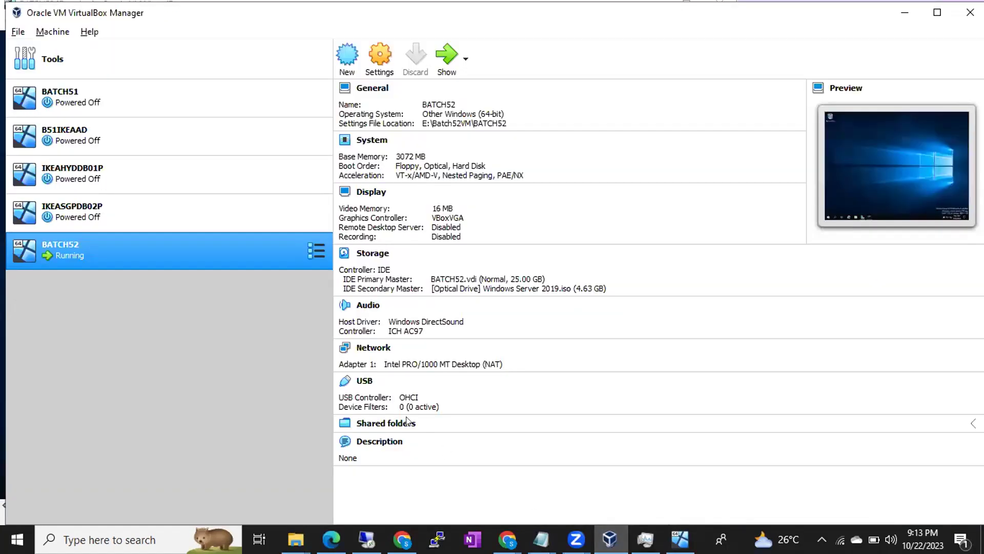
right_click(250, 250)
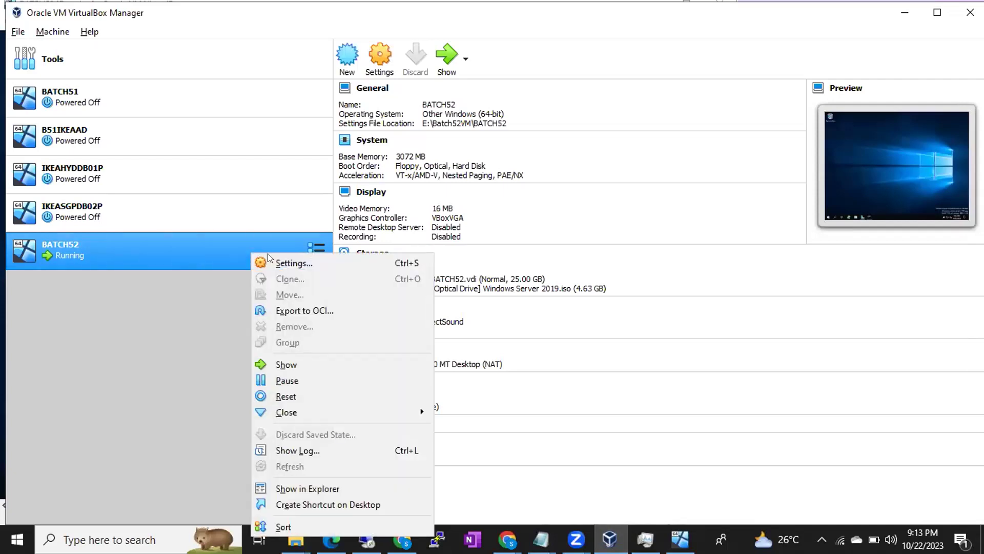
click(280, 262)
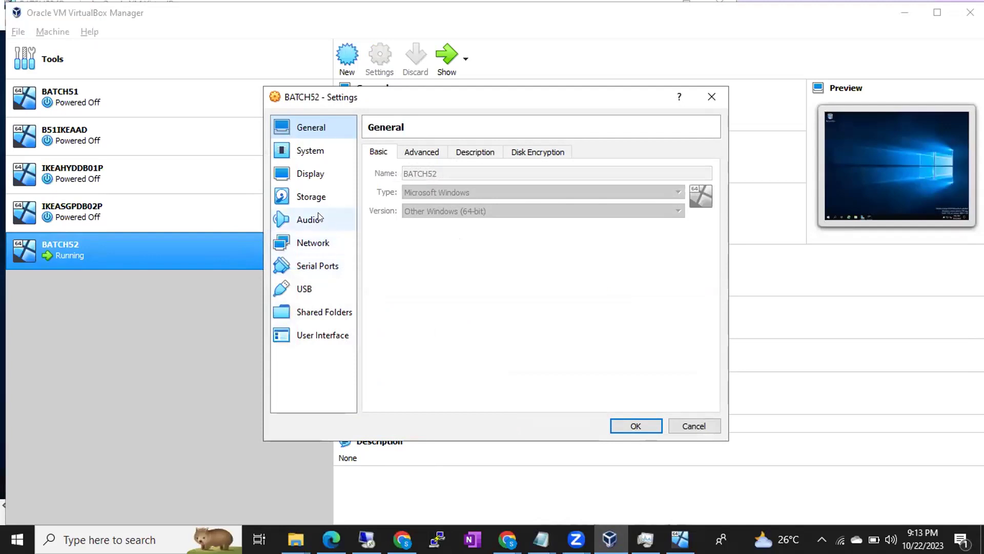
click(312, 242)
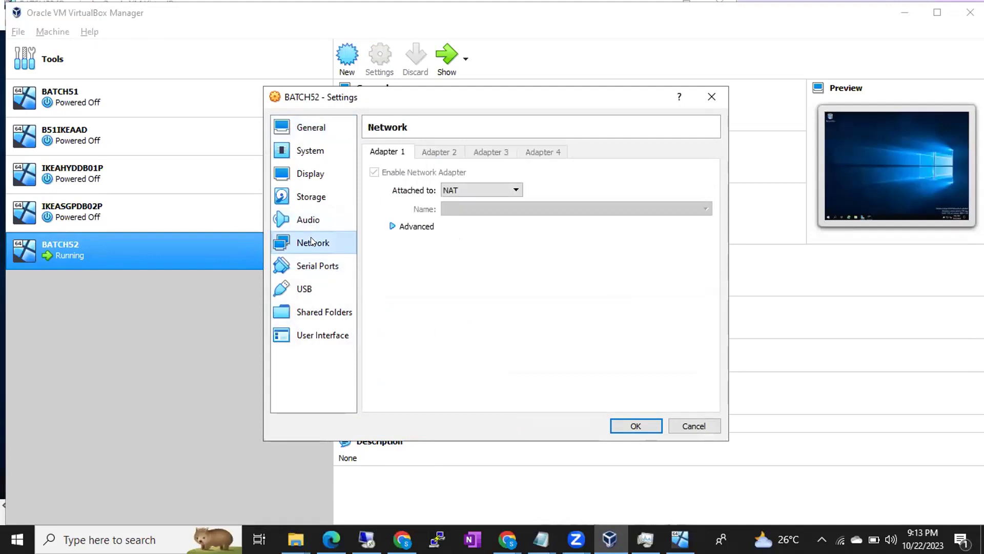
click(453, 192)
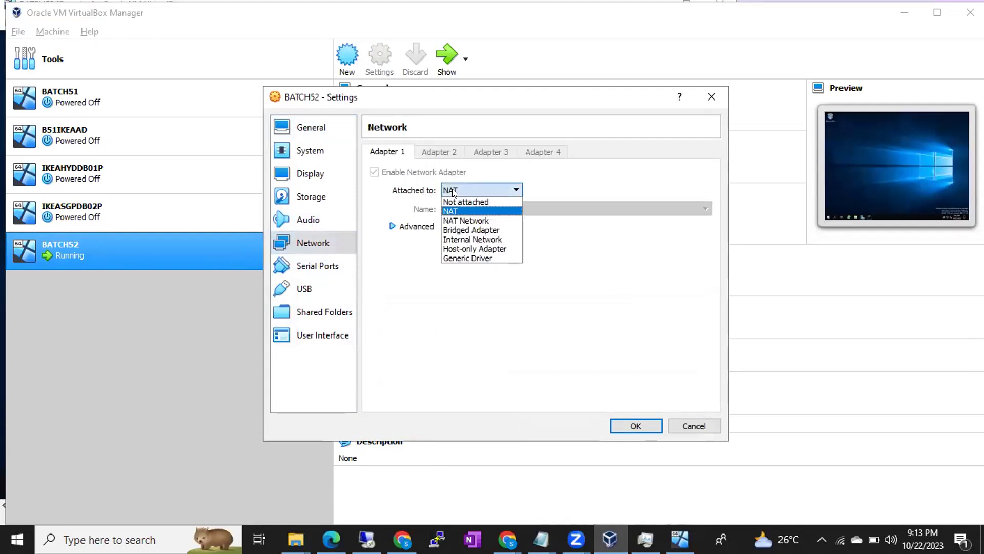
click(465, 230)
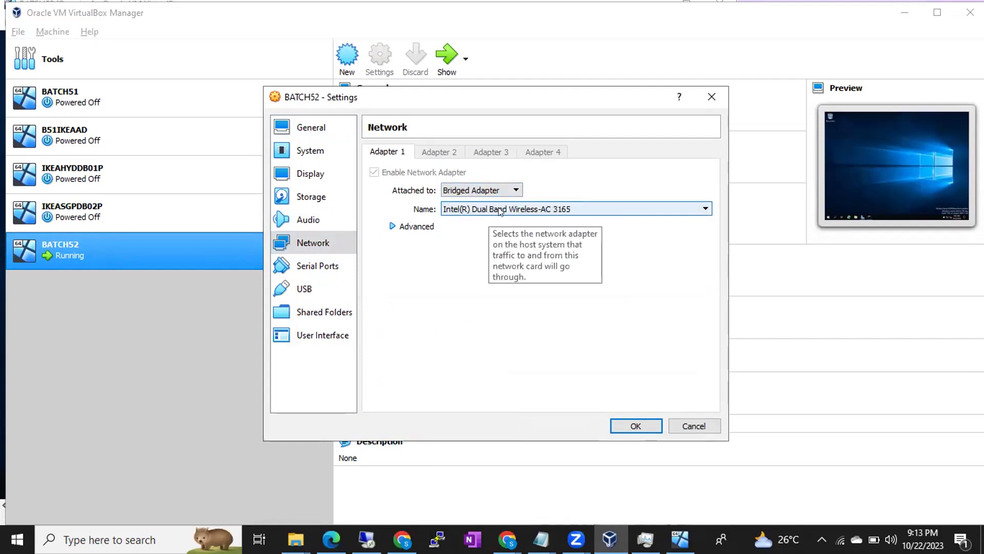
click(467, 210)
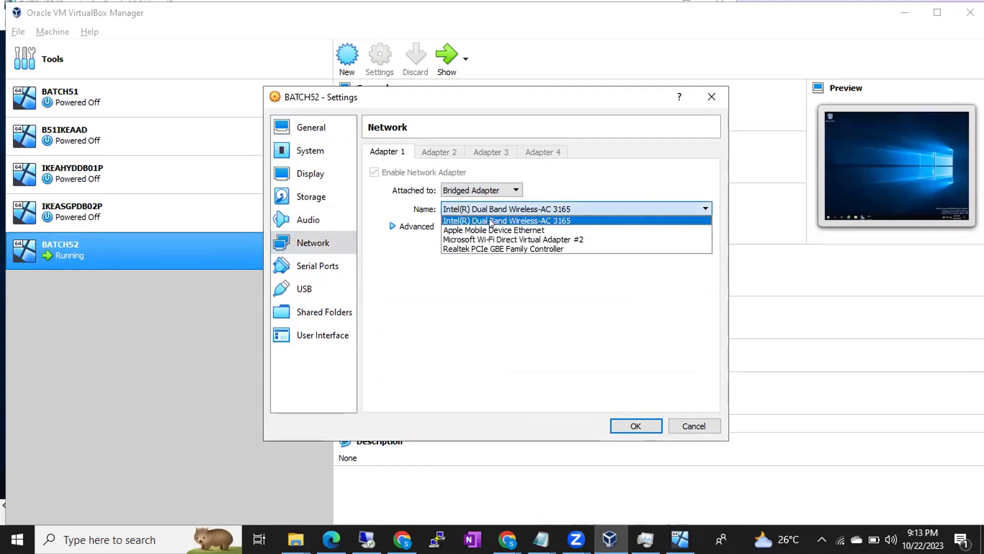
click(490, 221)
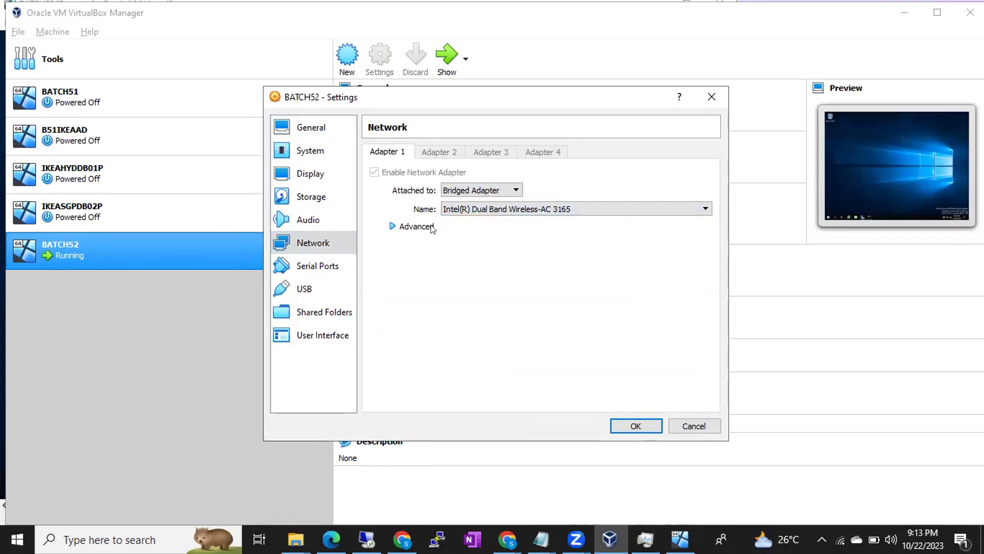
- Set Adapter 1's advanced Promiscuous Mode to Allow All and save the BATCH52 settings
click(393, 227)
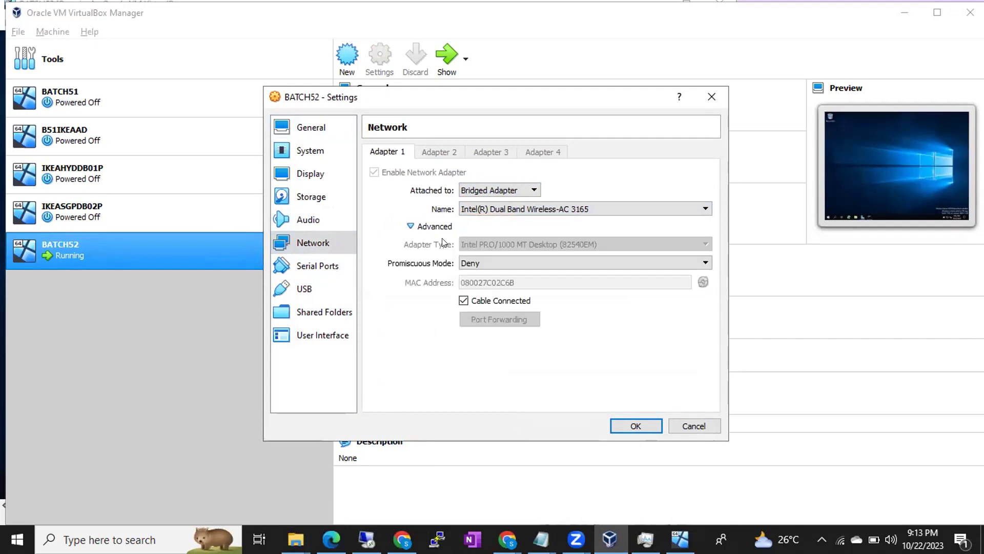
click(475, 264)
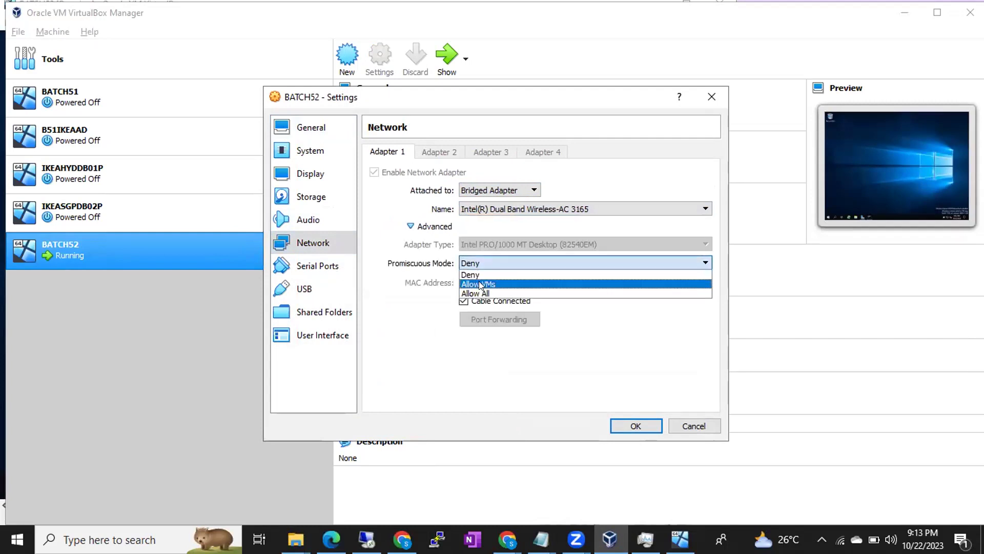
click(481, 290)
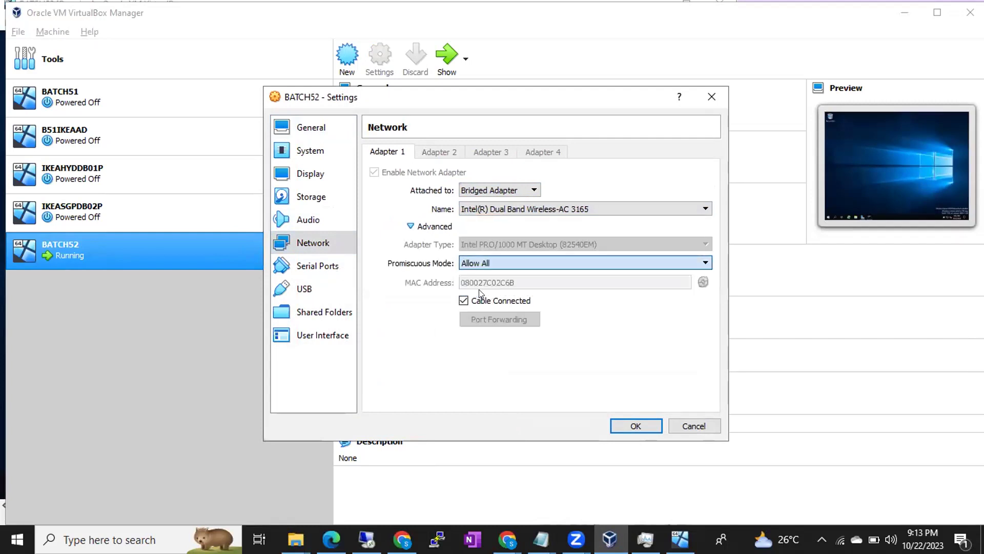
click(619, 425)
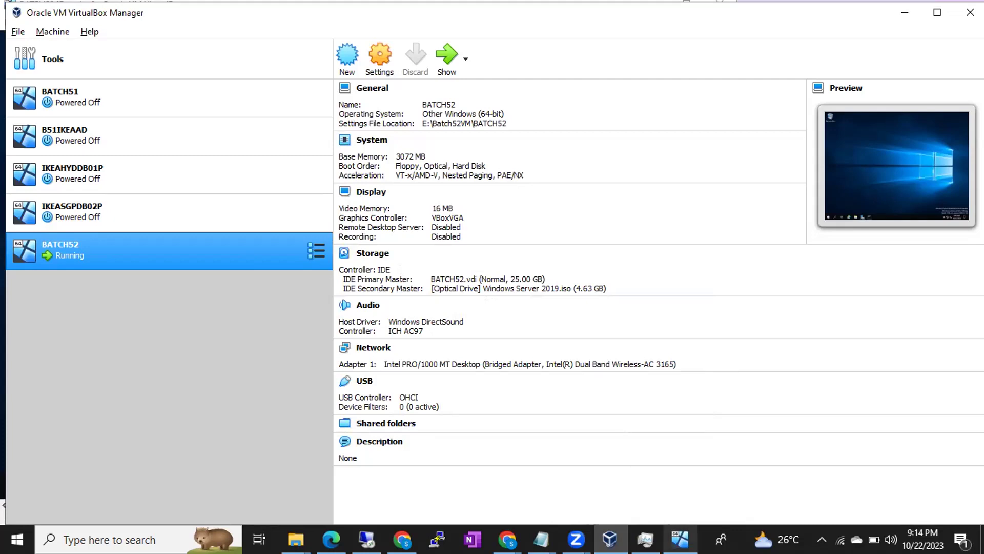
- Switch to the BATCH52 virtual machine, allow the server to be discoverable on the network, and refresh its desktop
click(680, 538)
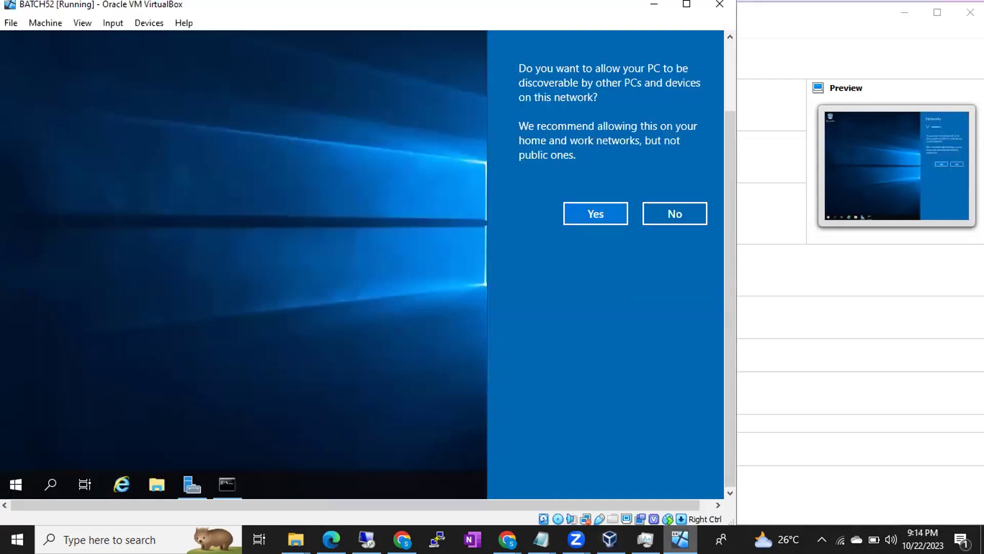
click(583, 214)
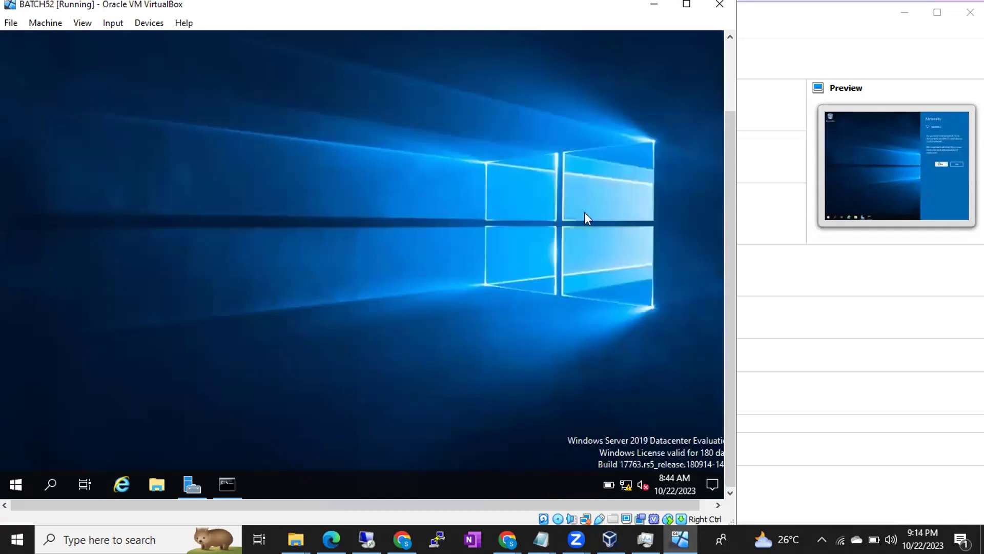
right_click(311, 271)
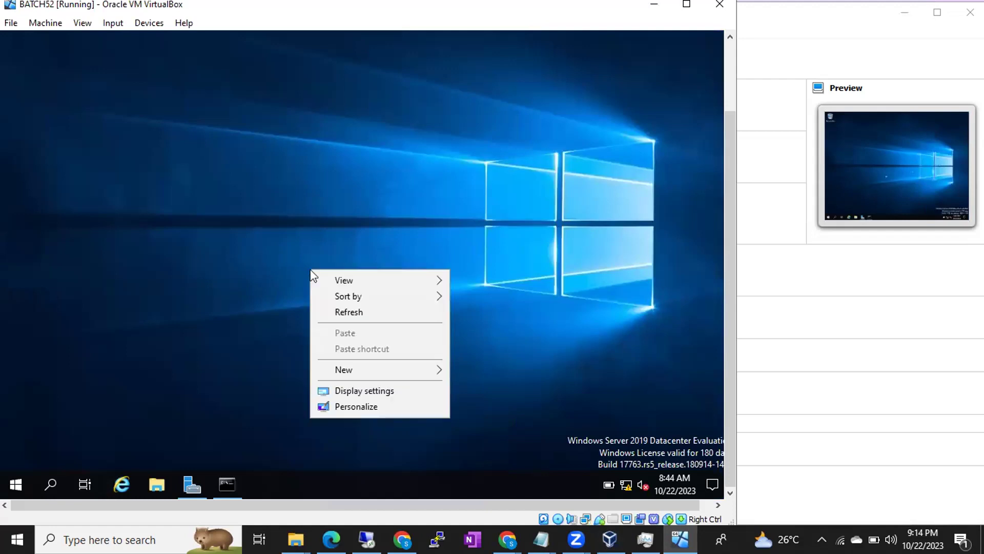
click(340, 312)
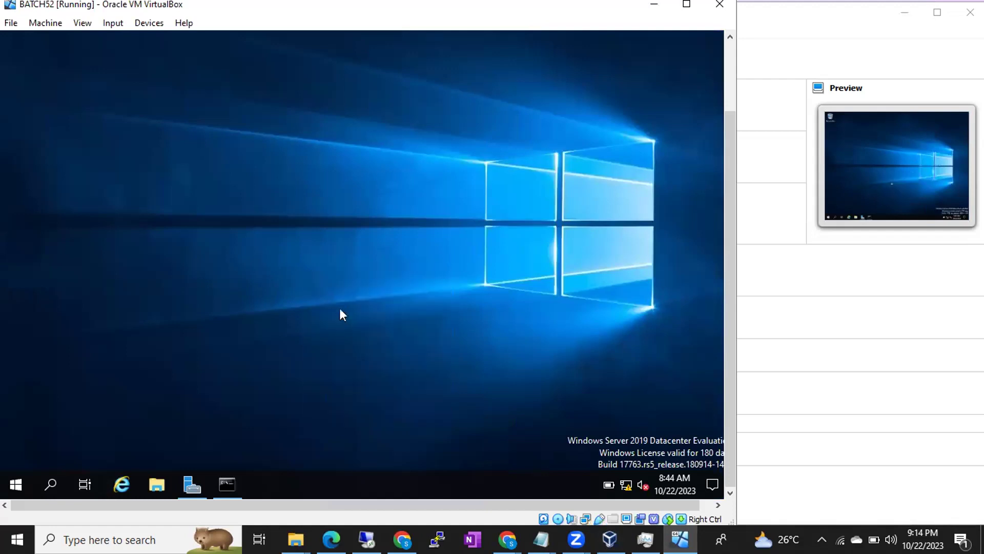
- Open the server's System properties from This PC and bring up the Remote settings
click(159, 484)
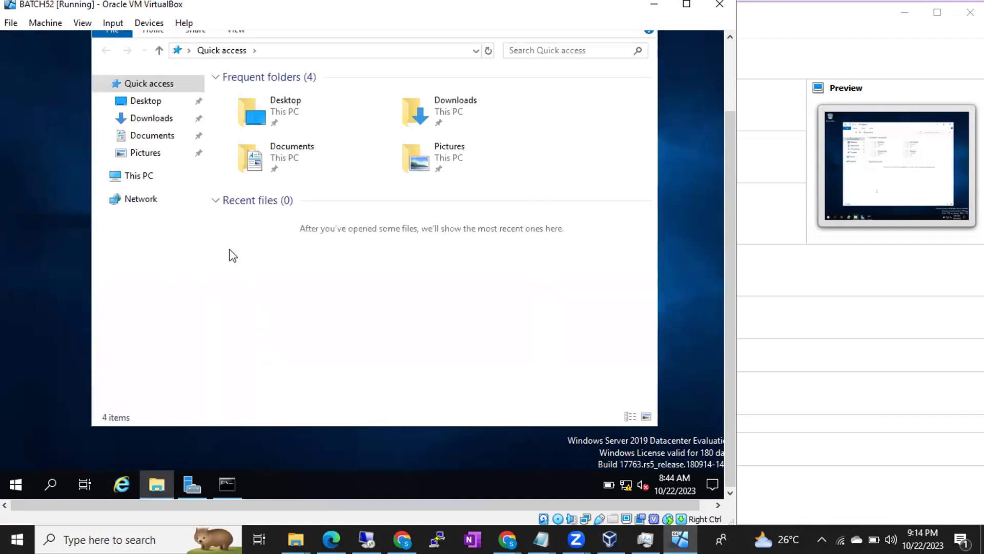
right_click(137, 185)
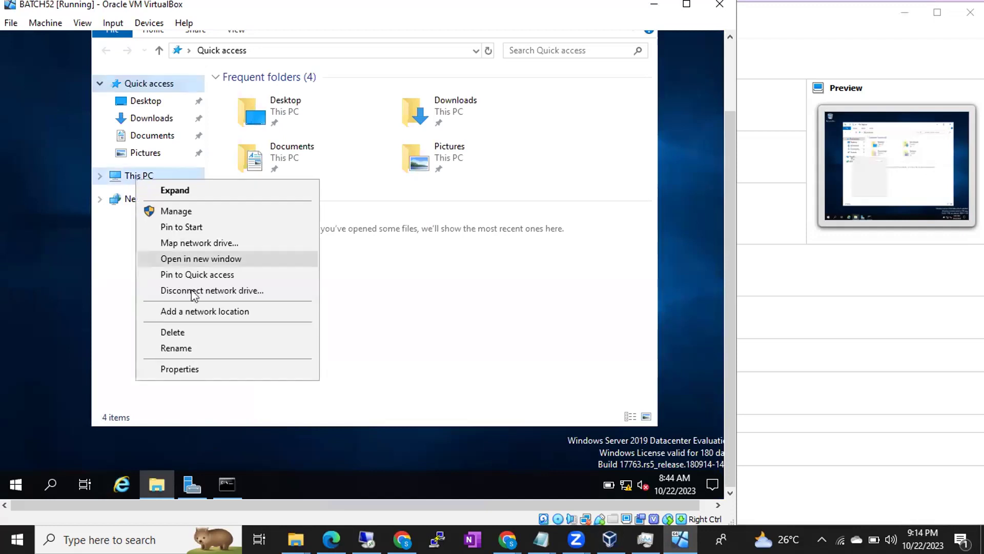
click(177, 369)
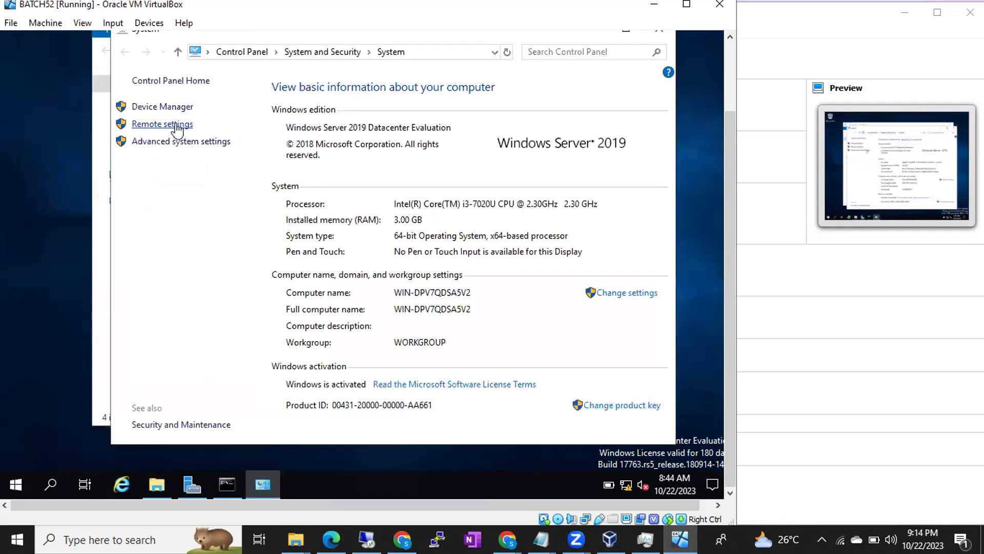
click(176, 125)
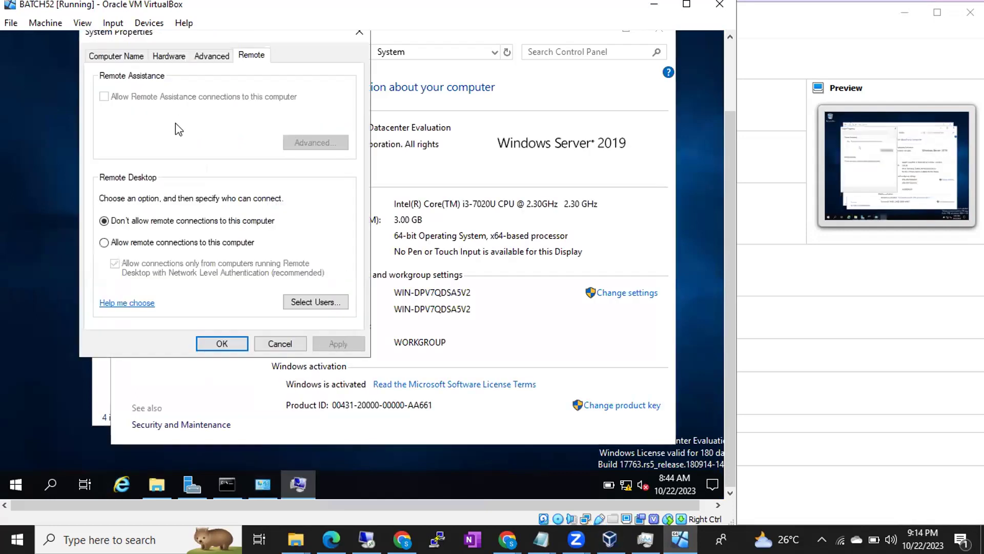
- Allow remote connections to the server, accept the Remote Desktop firewall exception, and apply the change
click(124, 245)
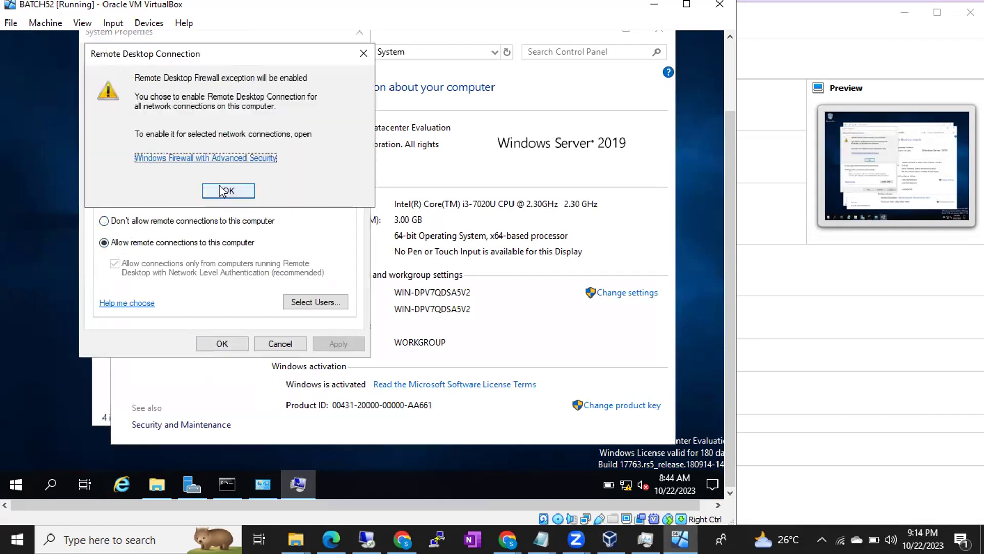
click(221, 190)
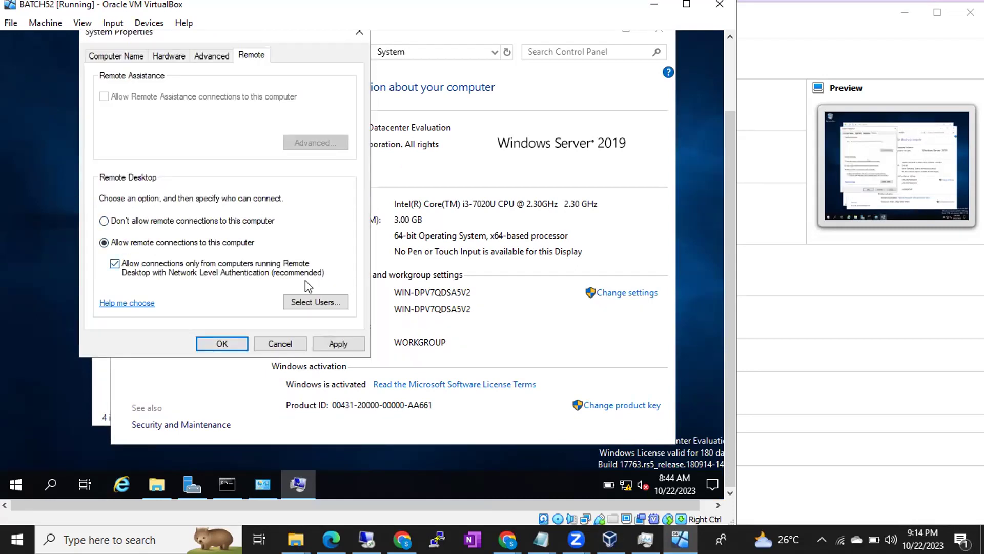
click(336, 343)
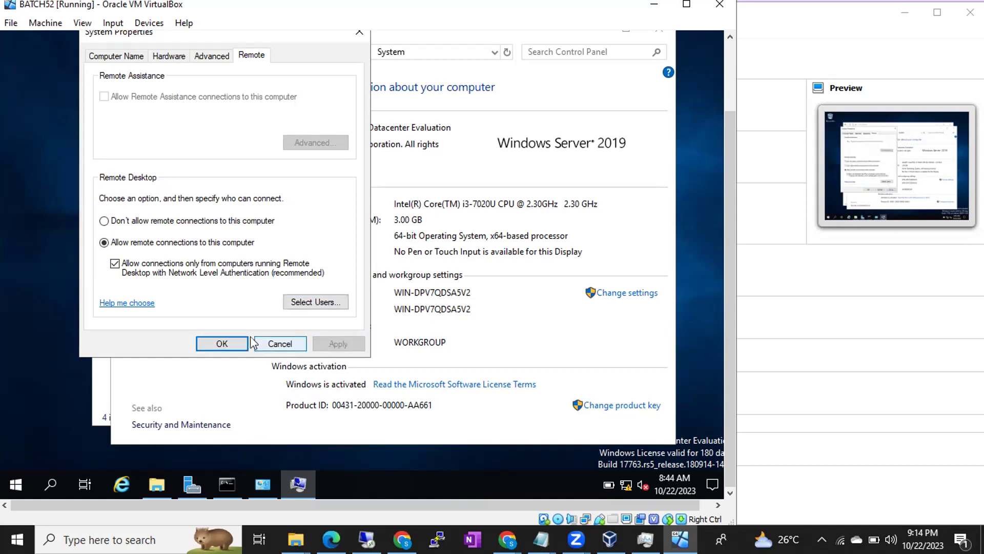
click(221, 343)
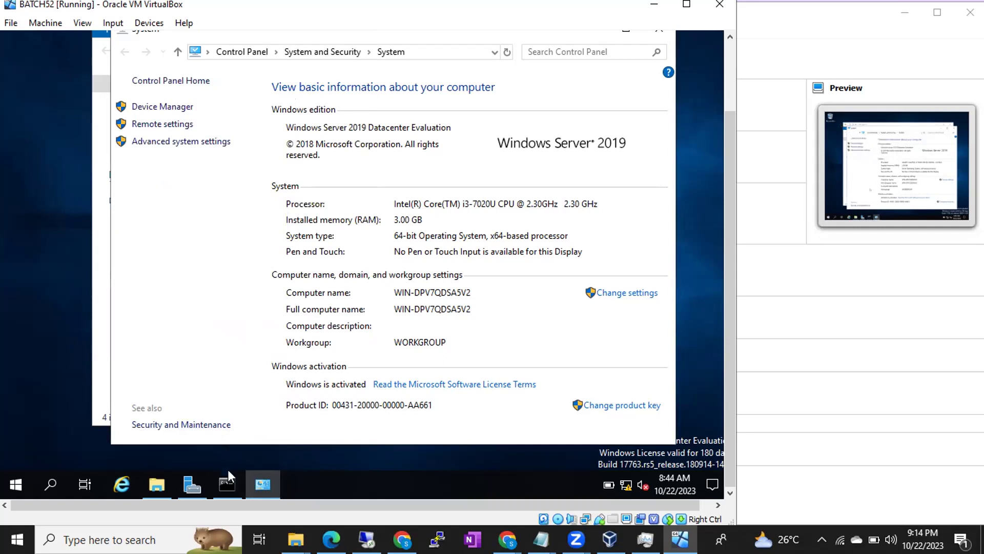
- Run ipconfig again in the server's Command Prompt and highlight the new IPv4 Address to read it
click(227, 484)
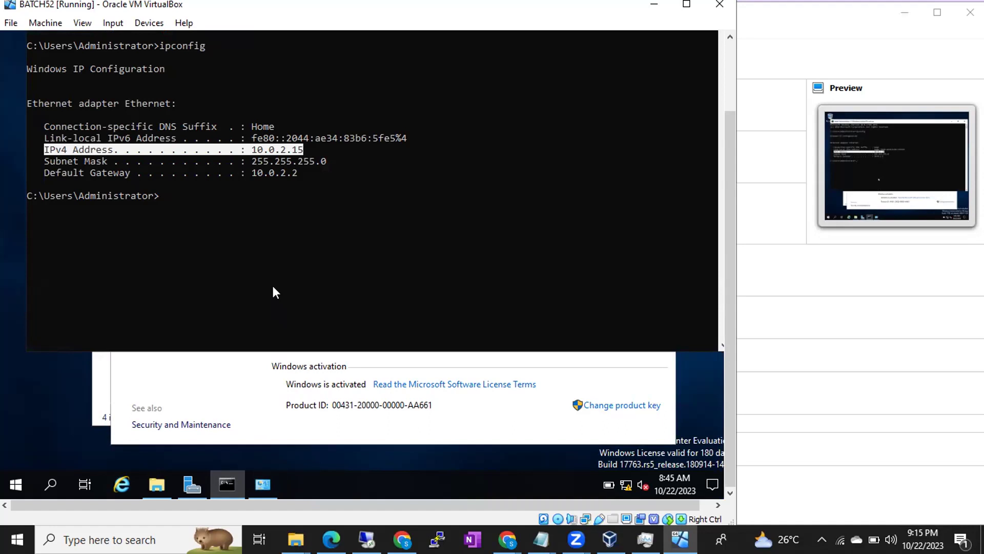
key(Up)
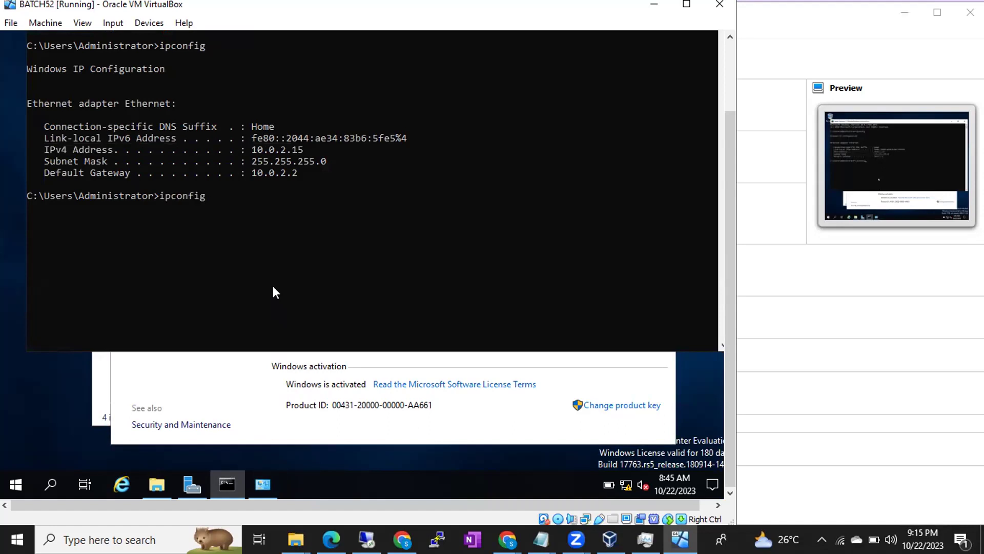
key(Return)
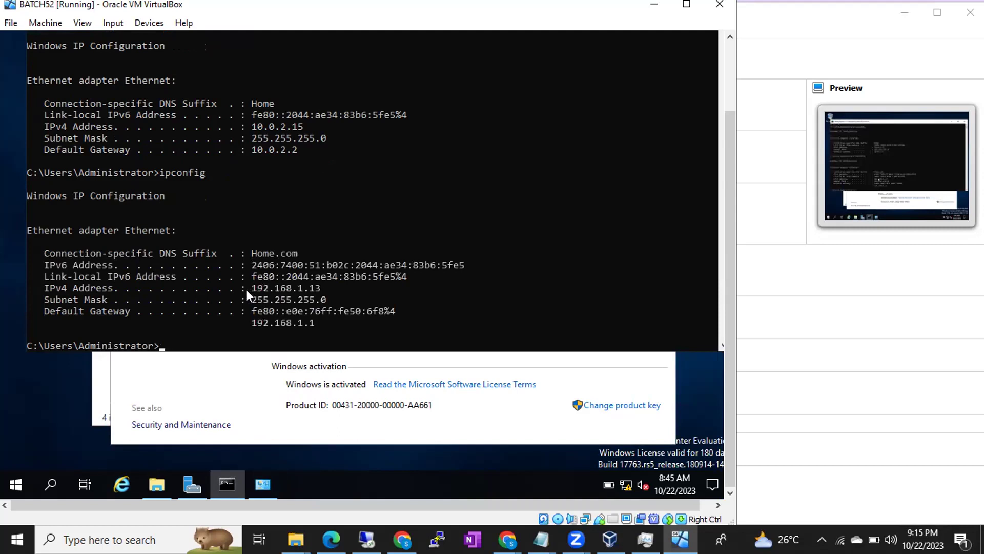
drag(44, 287, 325, 286)
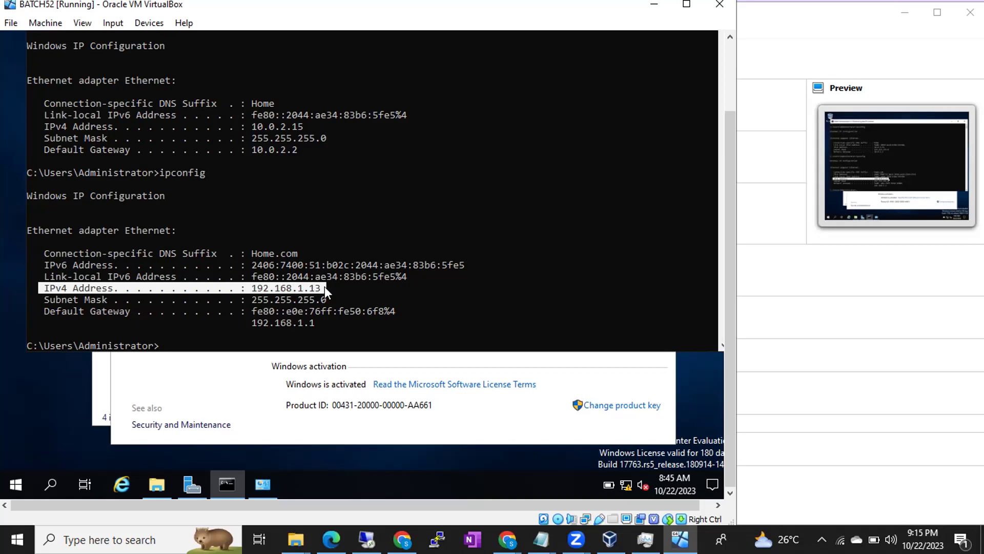
click(255, 287)
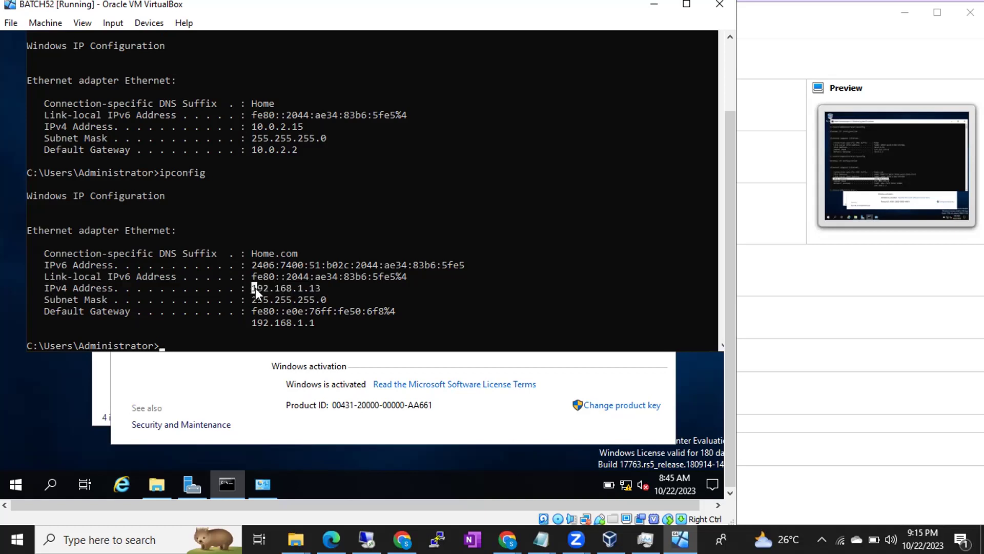
drag(255, 288, 321, 289)
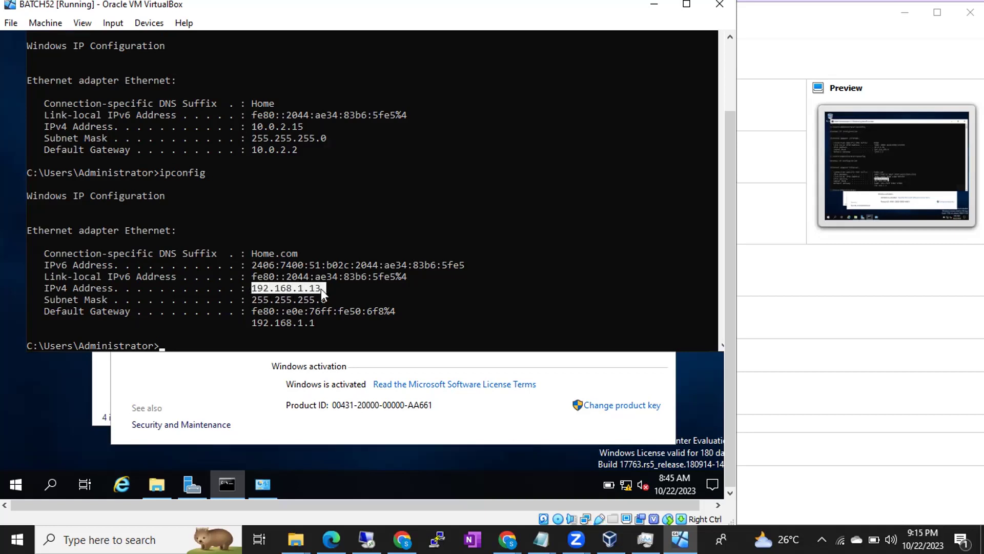
drag(320, 288, 244, 288)
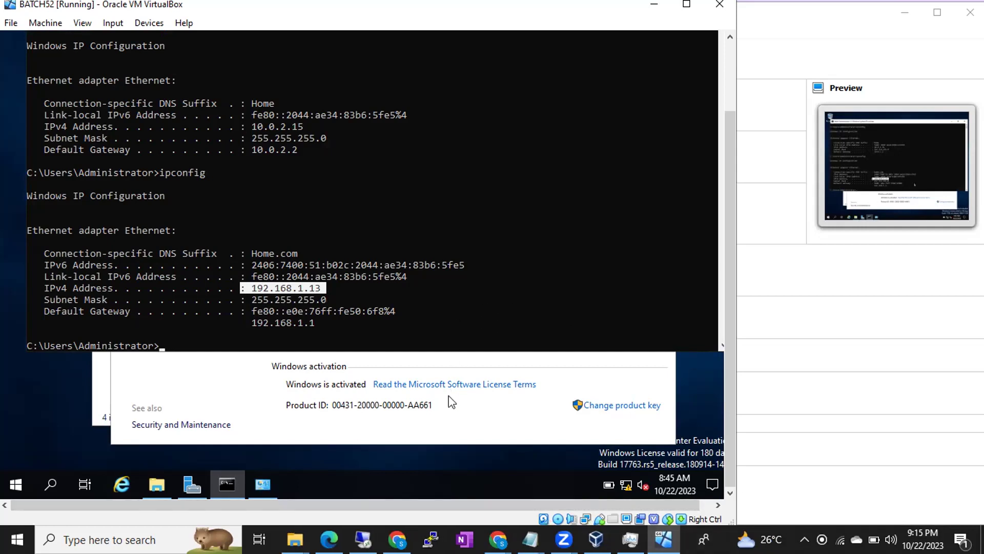
- Switch to the B52 Sql DBA diagram and examine the SQL machine and the Bangalore laptop that connects to it by RDP
click(497, 540)
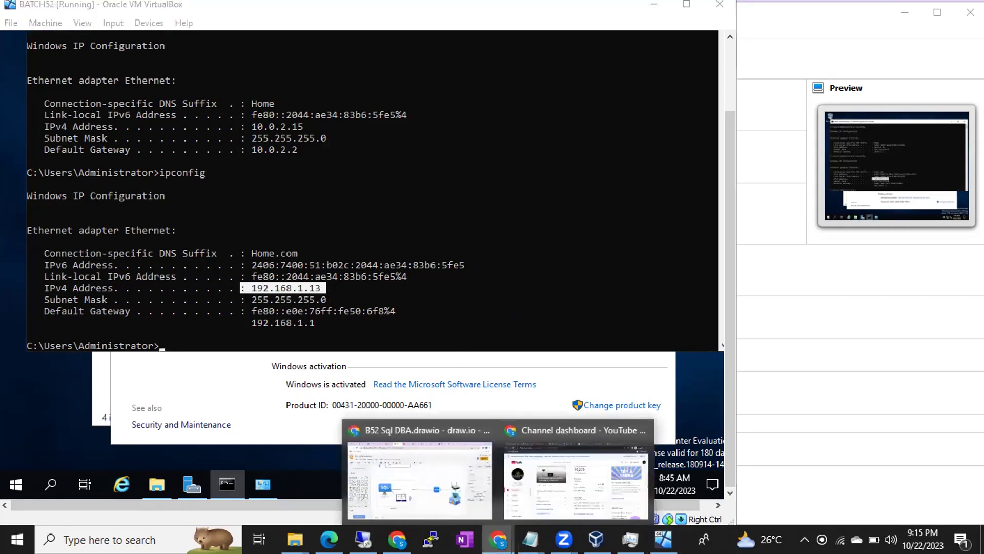
click(405, 482)
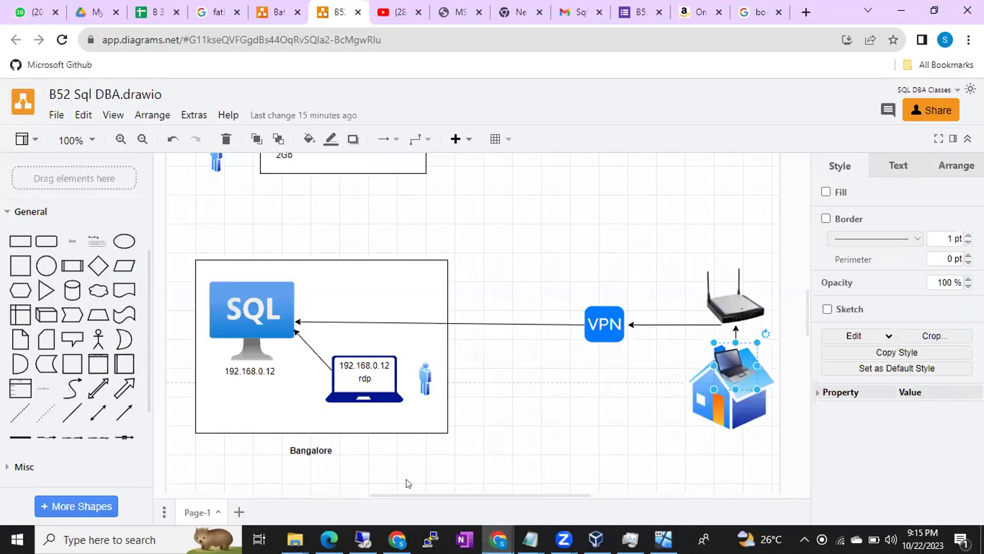
click(287, 317)
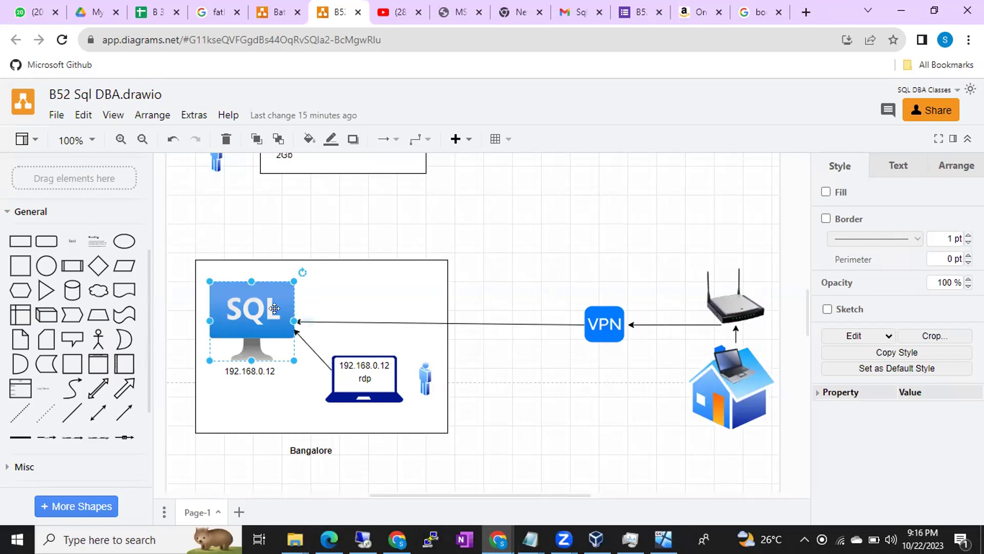
click(331, 391)
click(261, 309)
- Try to connect to the server at 192.168.1.13 with Remote Desktop Connection, checking the address in the BATCH52 virtual machine
click(363, 539)
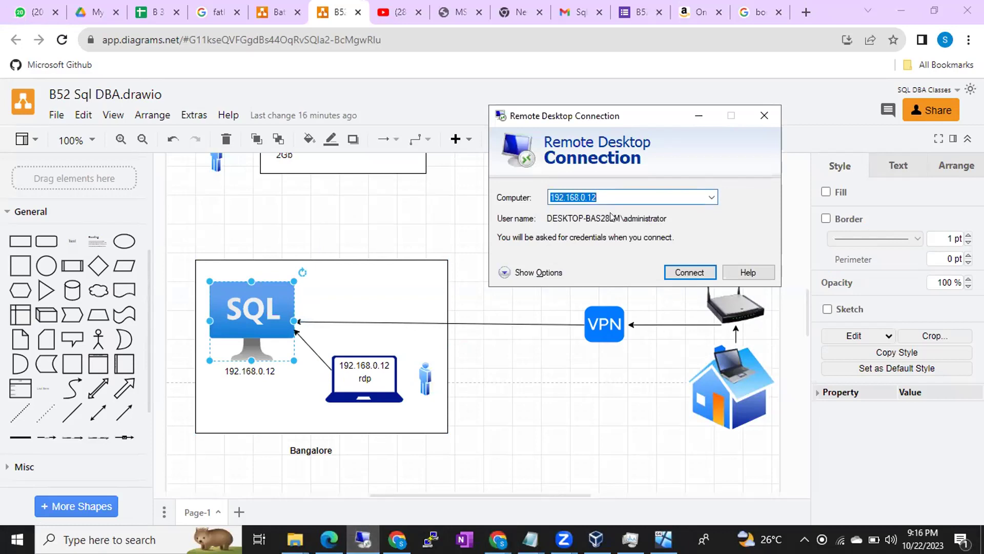
click(663, 539)
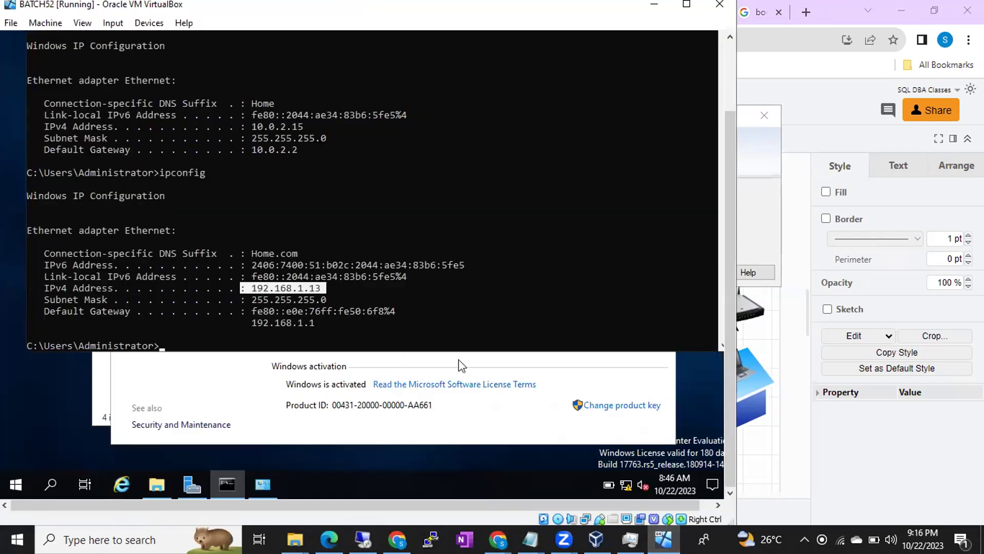
click(363, 539)
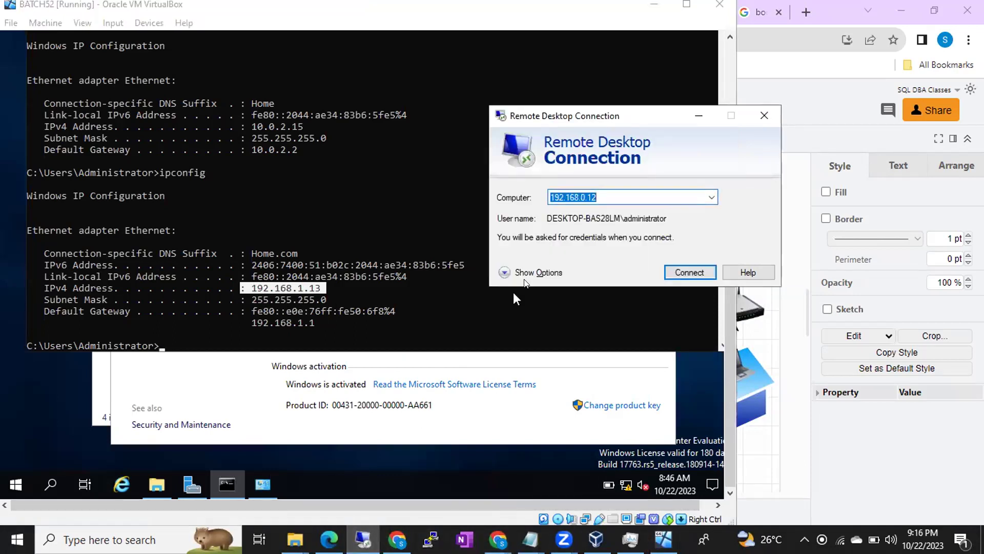
text(192.168.1)
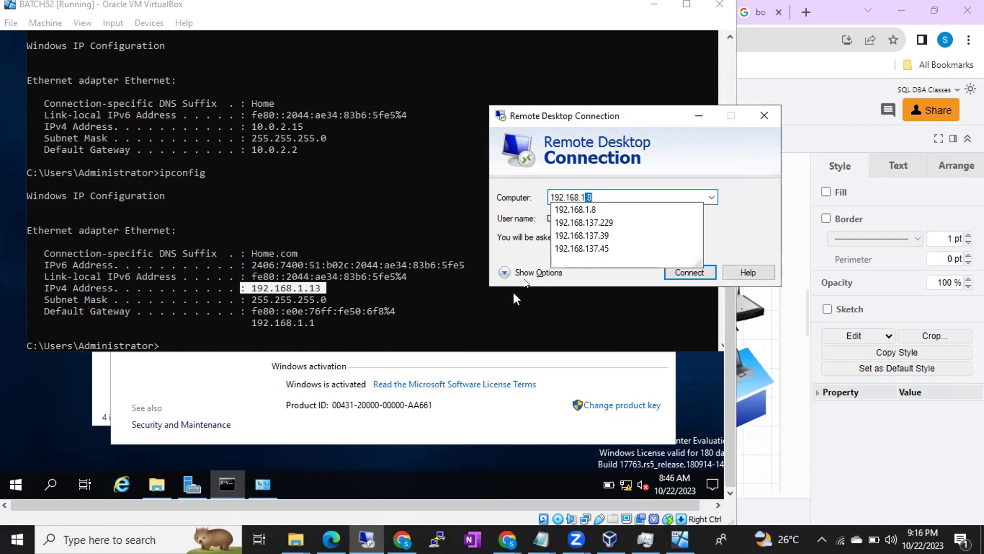
text(.13)
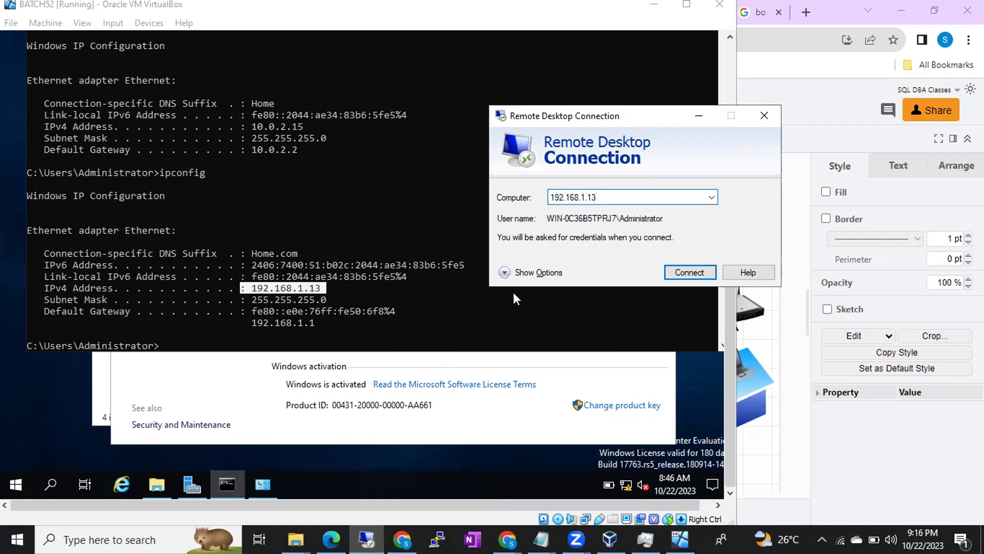
click(687, 272)
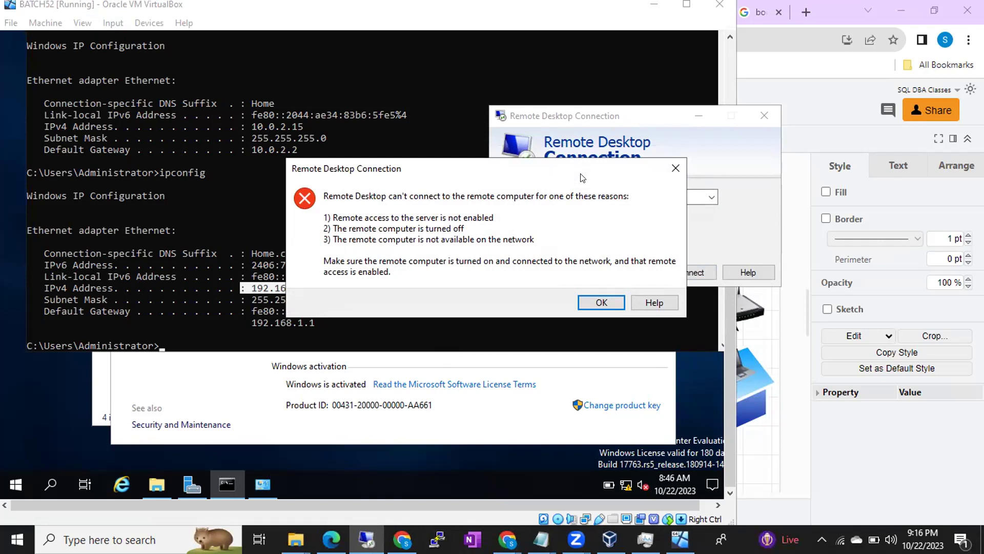
click(595, 303)
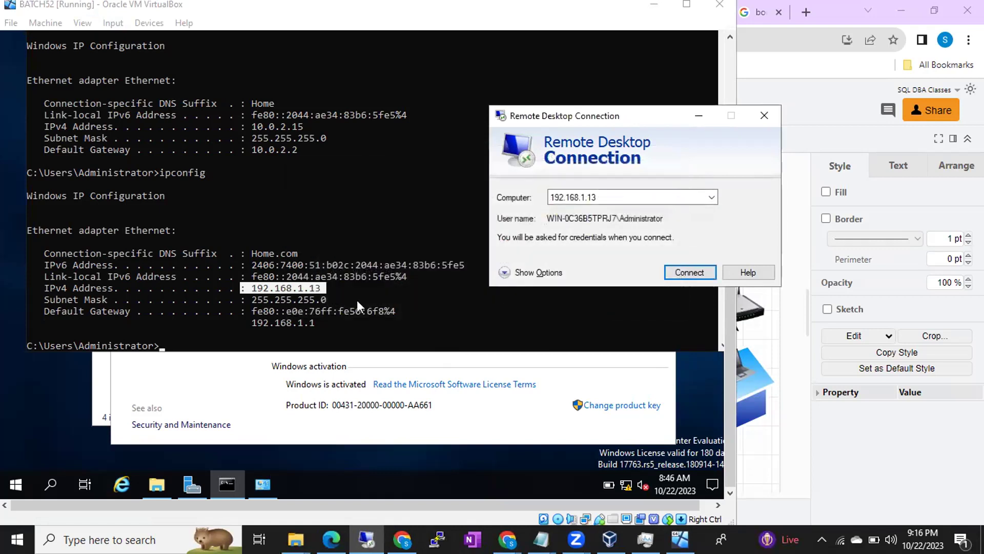
- Rerun ipconfig in the BATCH52 server's Command Prompt and check the IPv4 Address
click(357, 300)
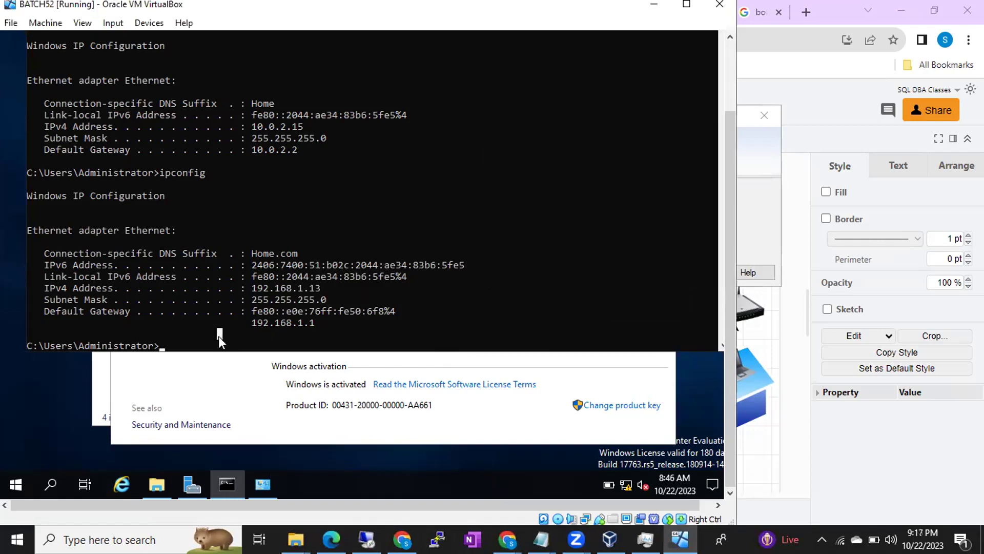
key(Up)
key(Return)
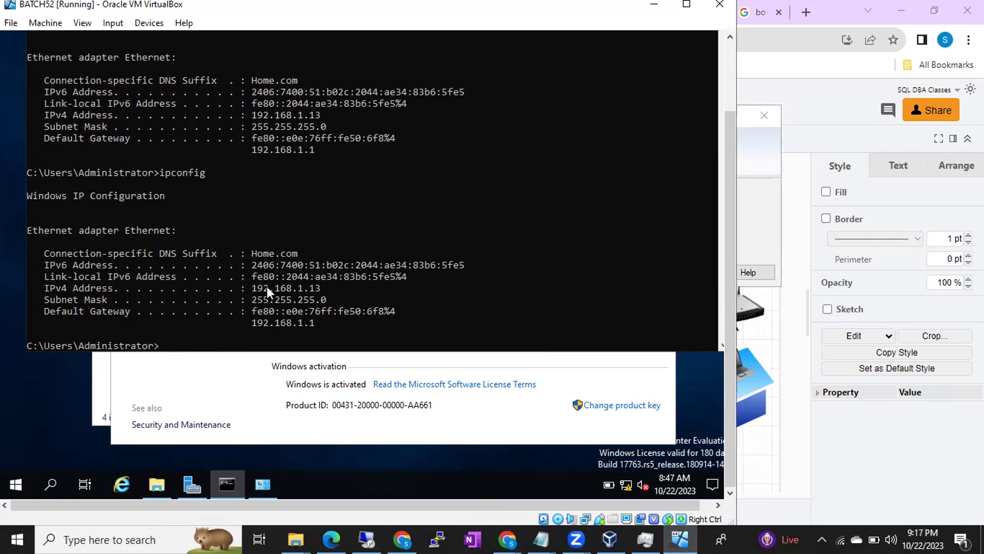
drag(259, 285, 318, 282)
click(318, 282)
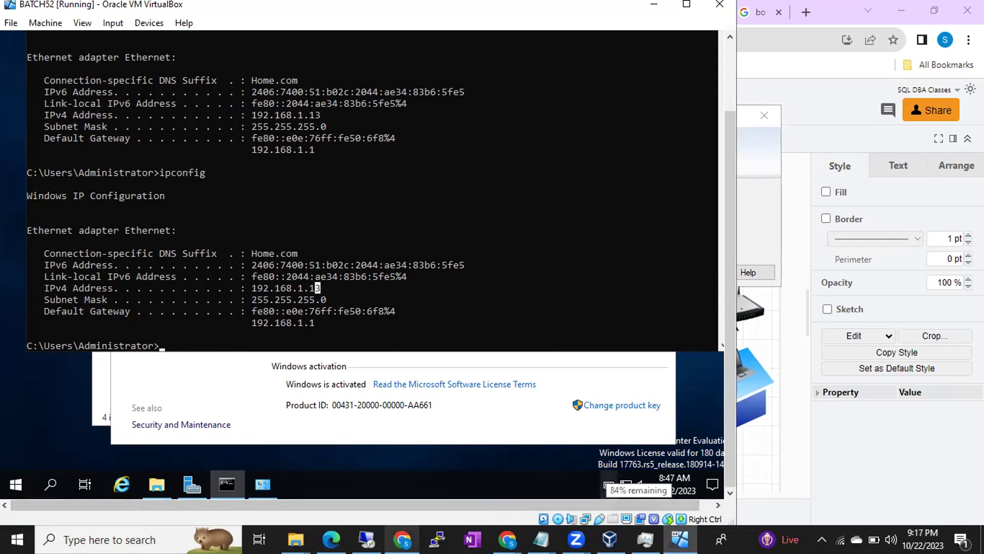
- Retry the Remote Desktop connection to 192.168.1.13 and dismiss the resulting dialog
click(366, 539)
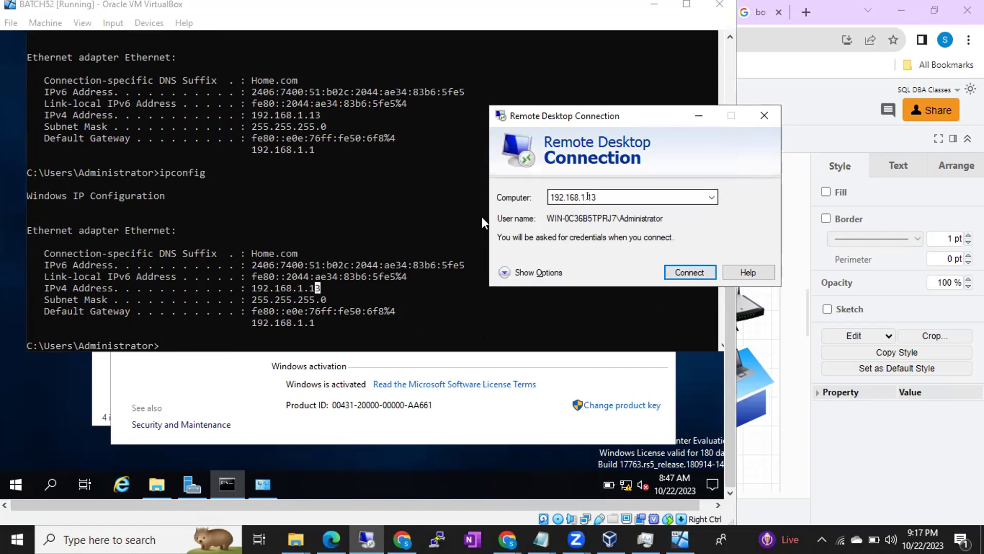
click(688, 272)
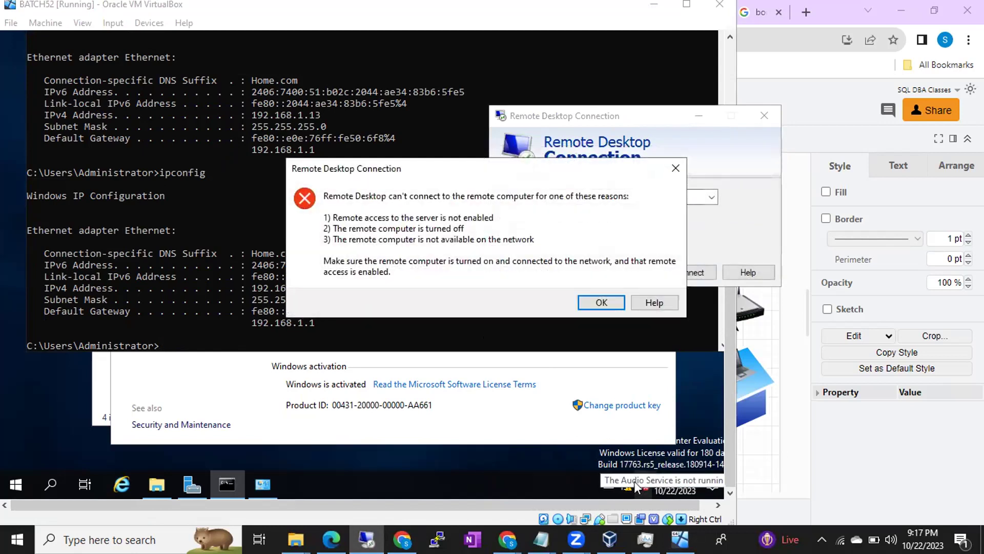
click(601, 303)
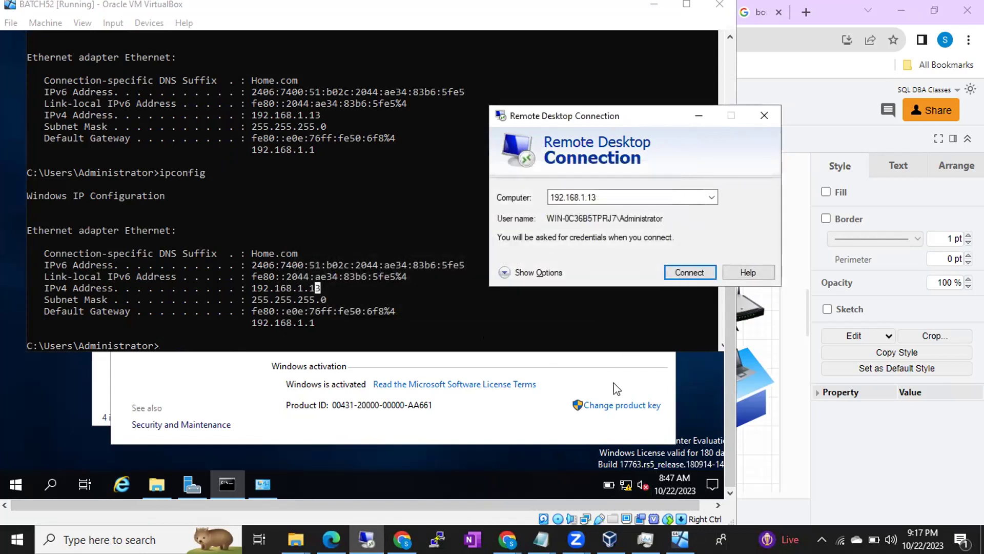
- In VirtualBox Manager, set BATCH52's bridged network adapter to Microsoft Wi-Fi Direct Virtual Adapter #2 and save the settings
click(610, 539)
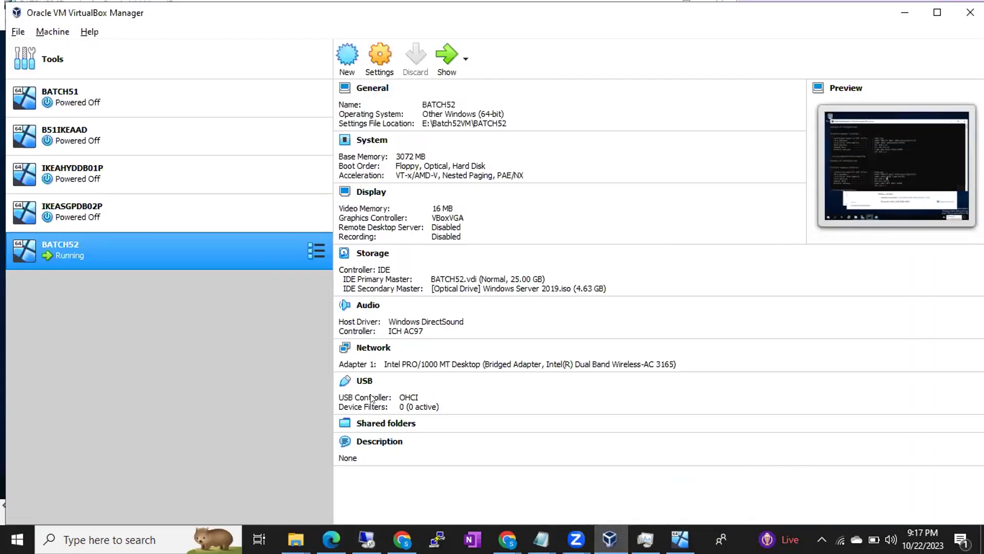
right_click(241, 254)
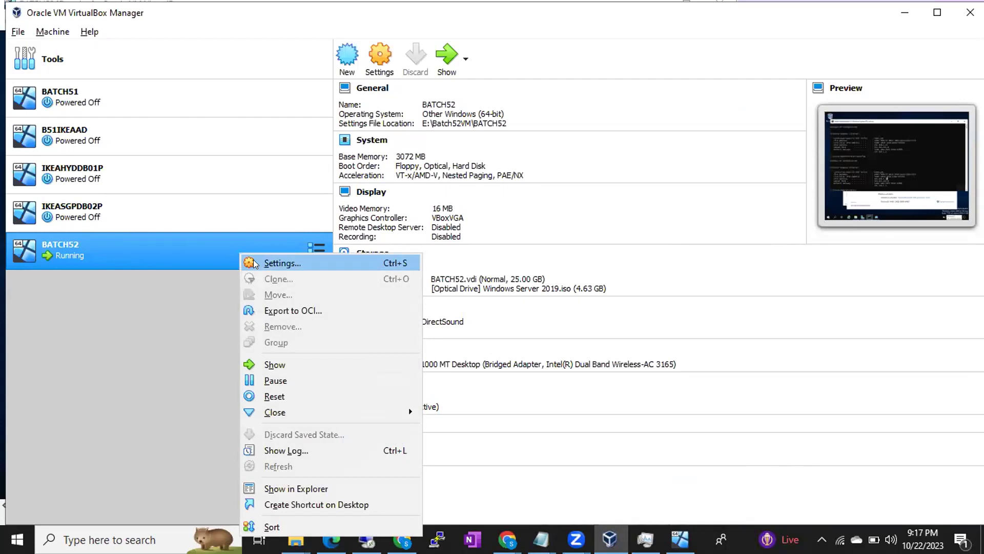
click(246, 262)
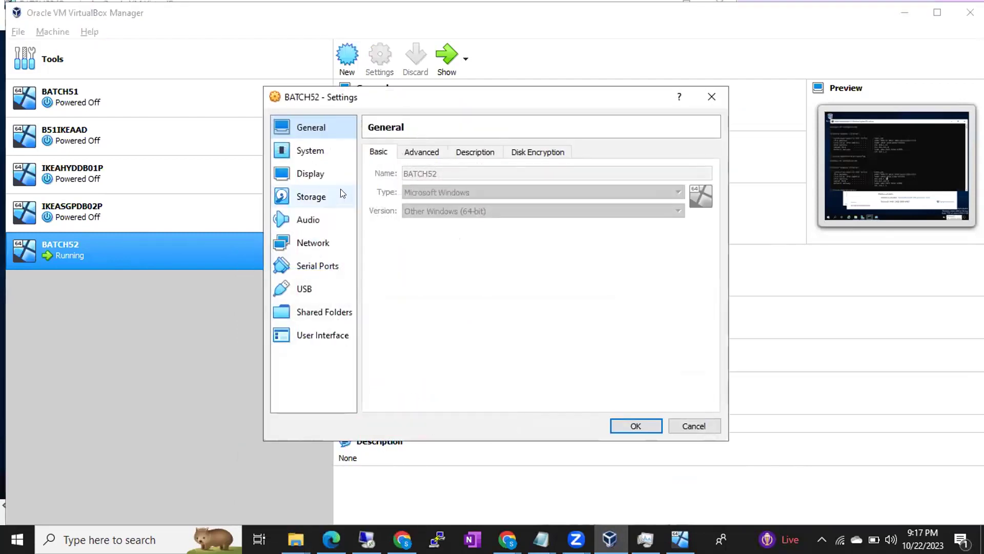
click(316, 236)
click(453, 208)
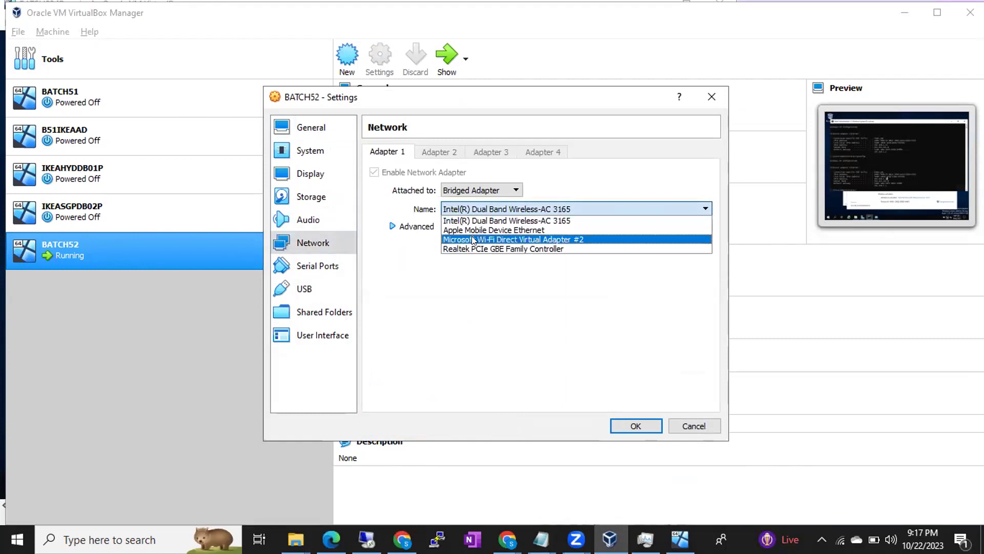
click(473, 239)
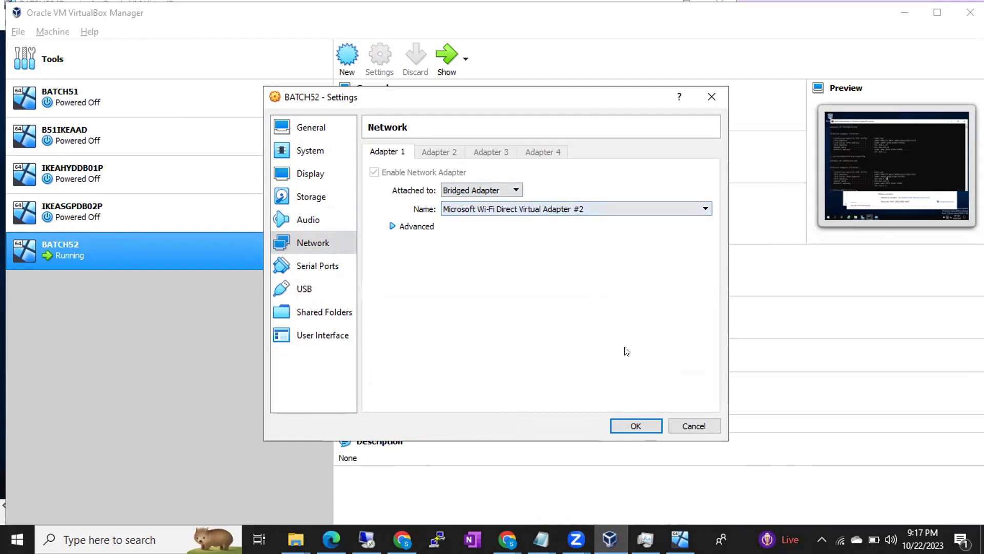
click(636, 423)
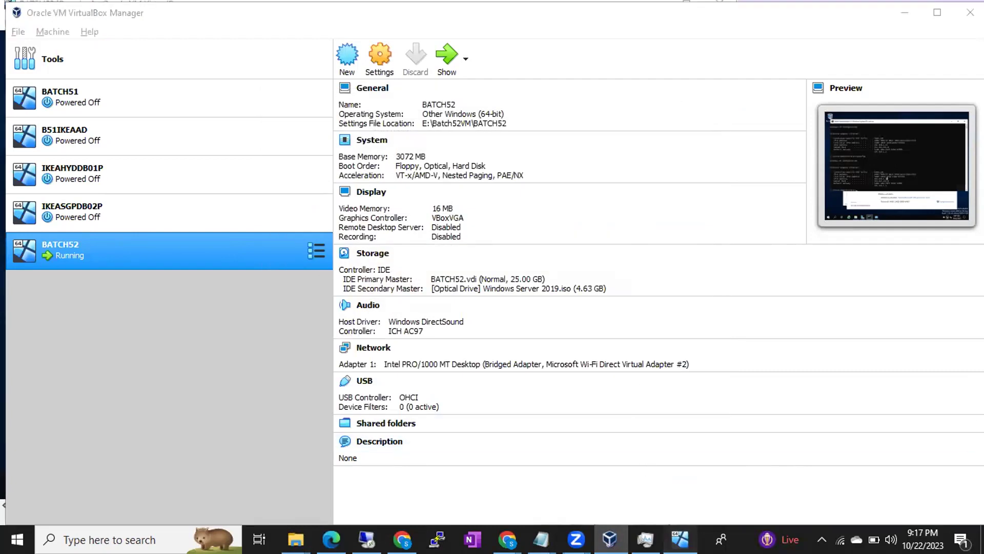
- Return to the BATCH52 server and allow it to be discoverable by other devices on the new network
click(680, 539)
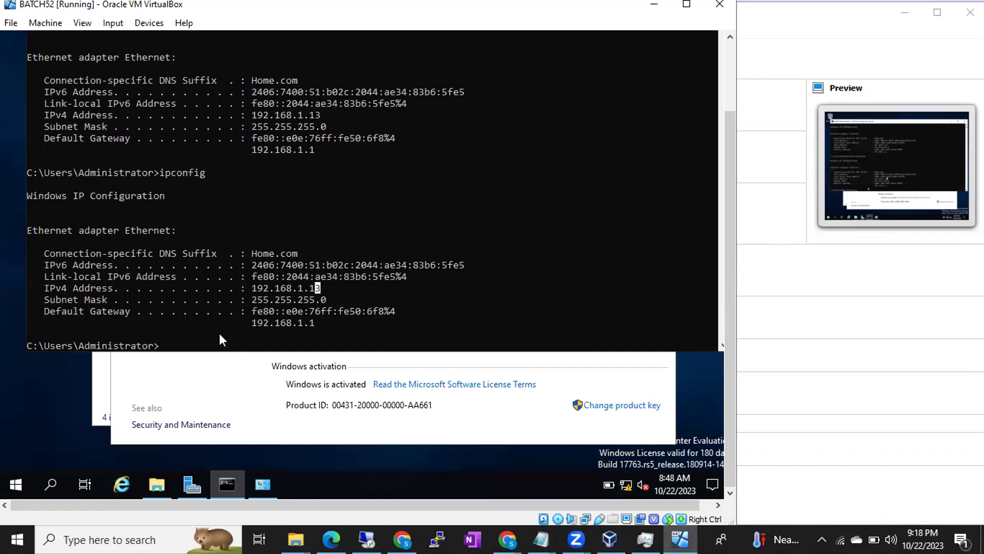
key(Up)
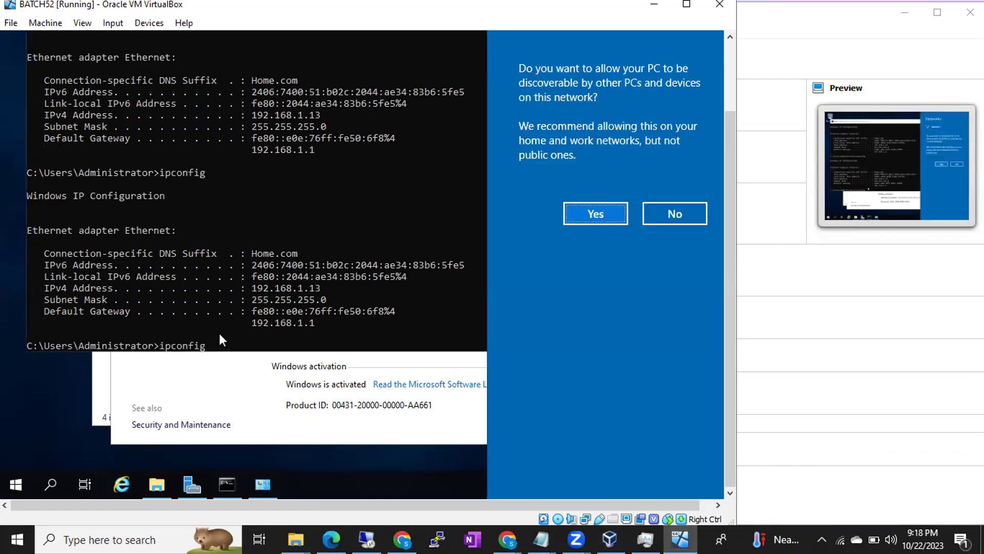
click(598, 214)
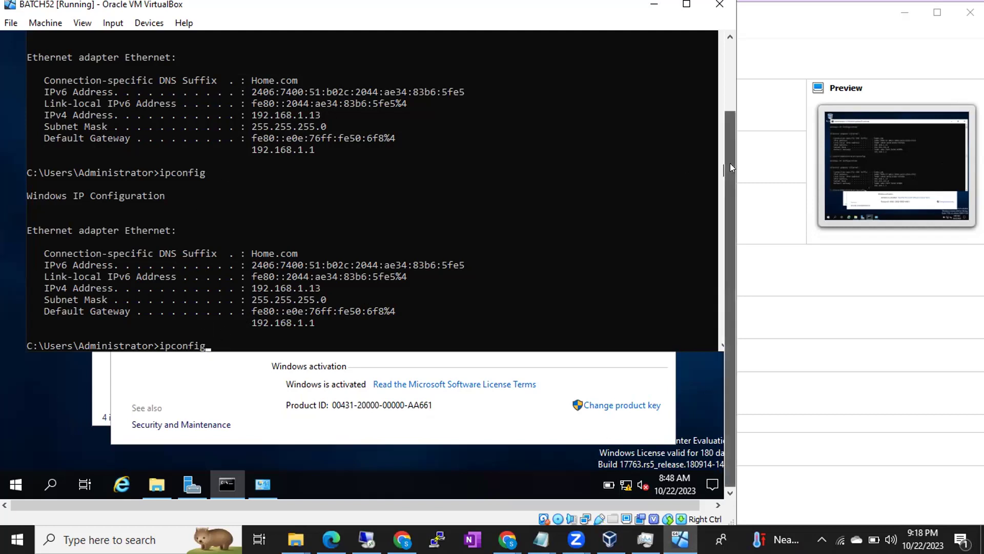
- Maximize the server's Command Prompt, run ipconfig, and highlight the new IPv4 Address to read it
drag(730, 163, 728, 120)
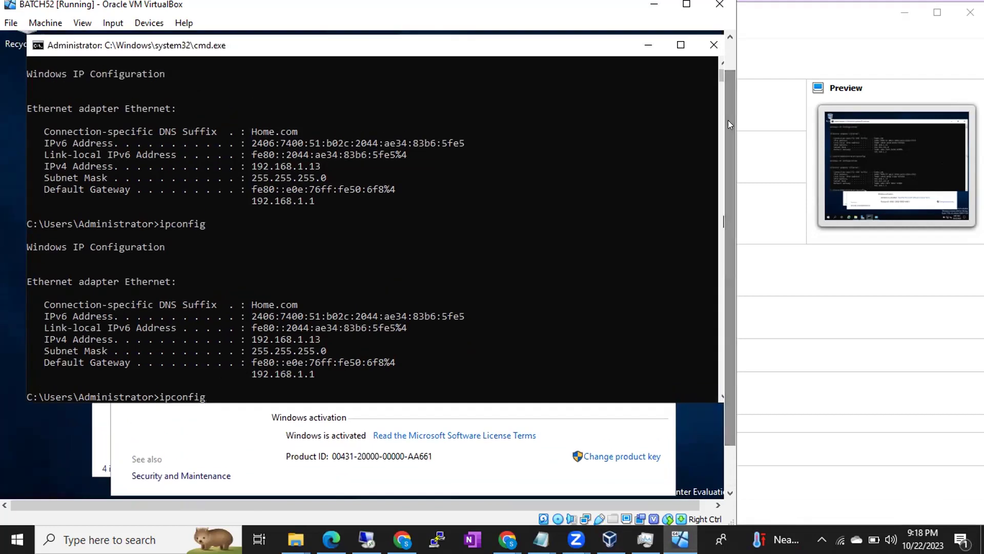
double_click(353, 48)
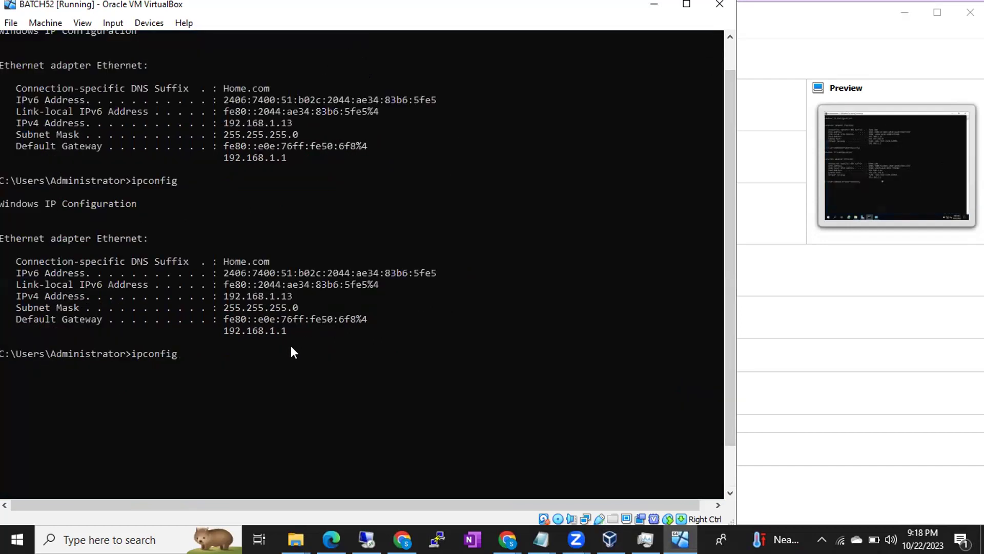
key(Return)
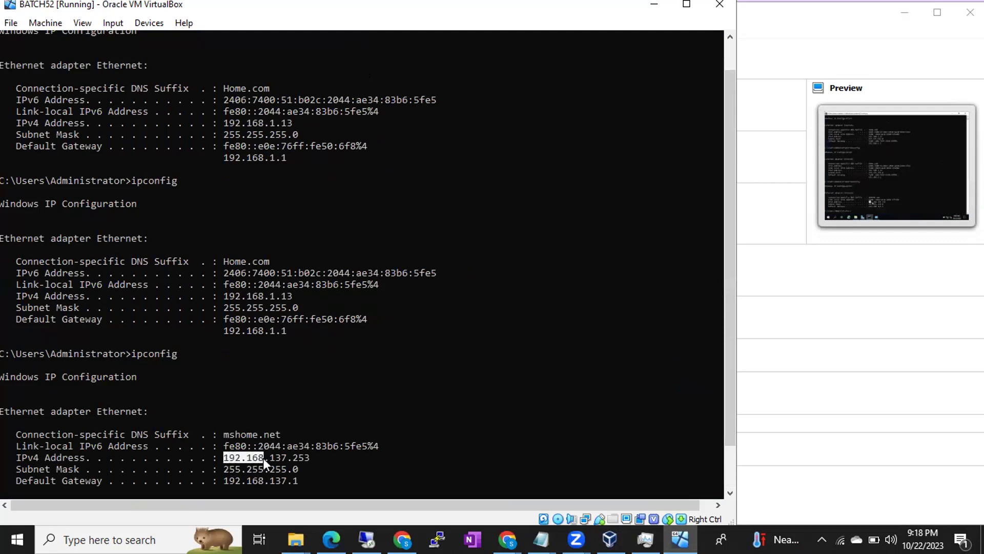
drag(289, 458, 306, 458)
- Start a Remote Desktop connection to the computer 192.168.137.253
click(367, 539)
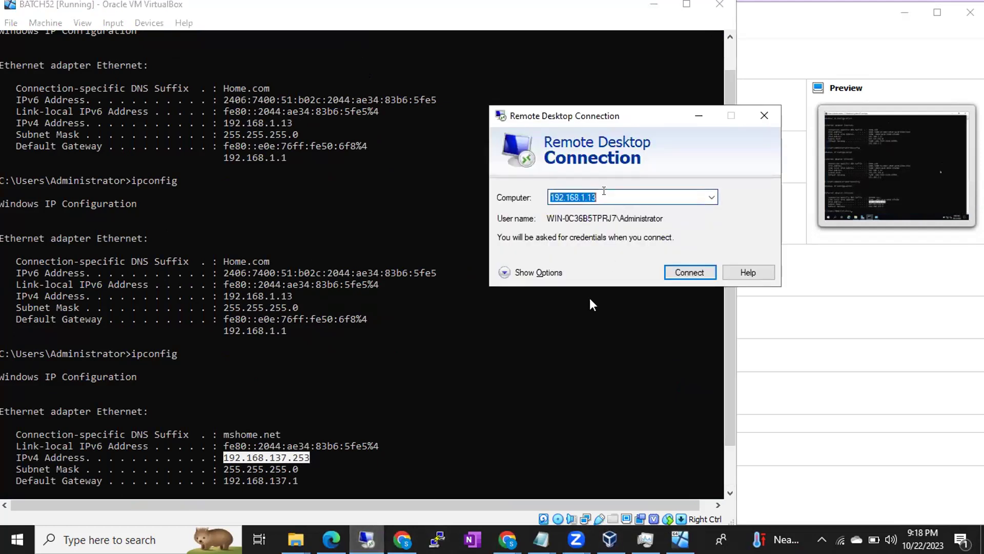
text(192)
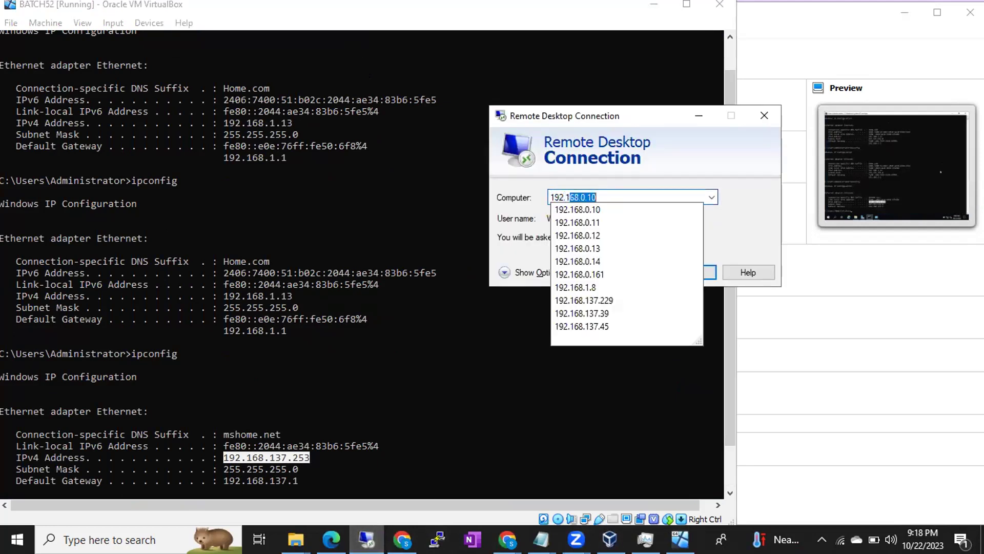
text(.168.137.)
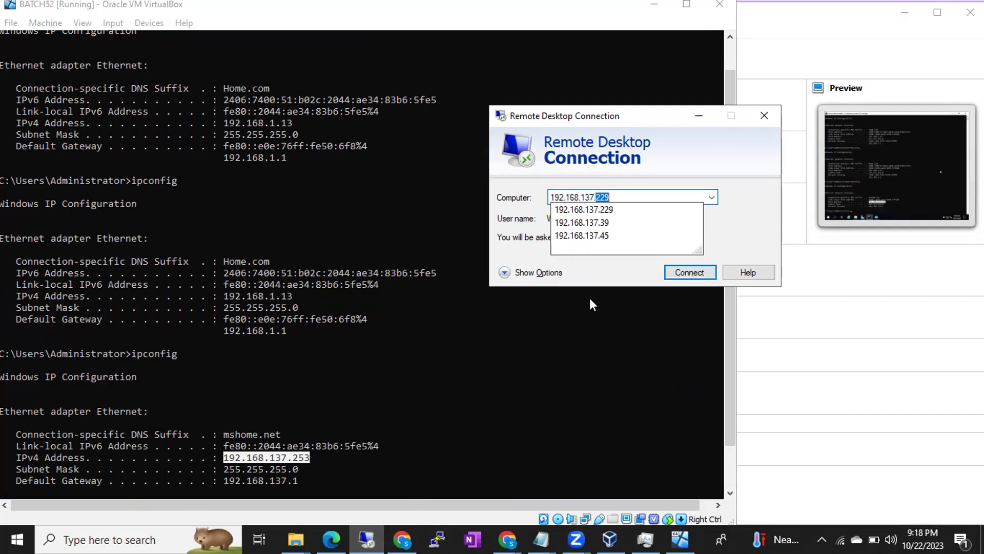
text(253)
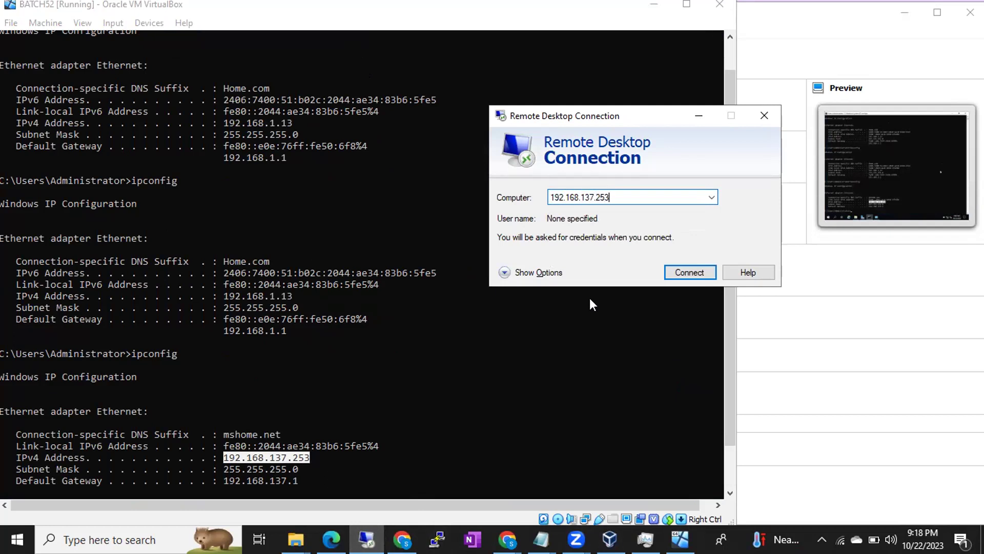
click(700, 270)
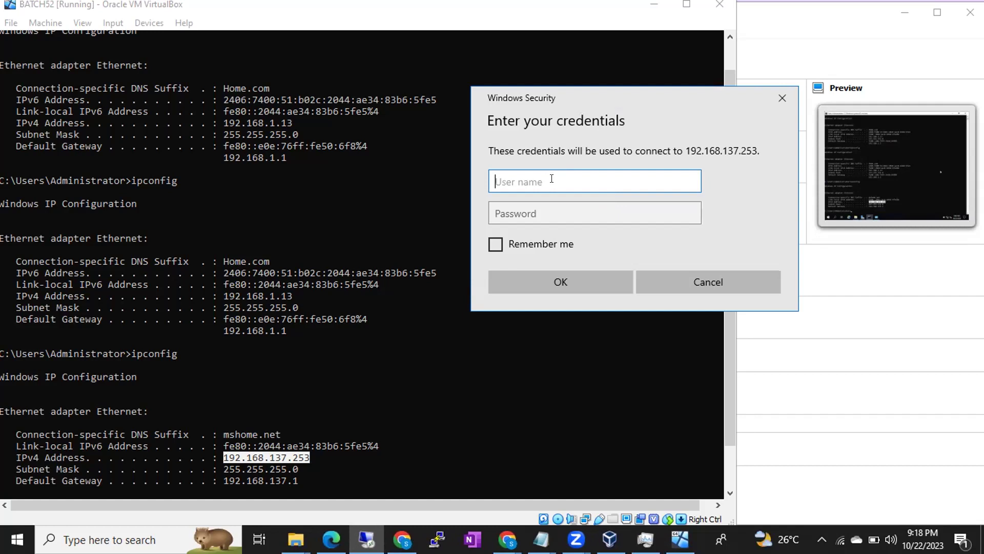
- Sign in to the remote server as Administrator with the account password and accept the certificate warning to connect
text(Administrator)
key(Tab)
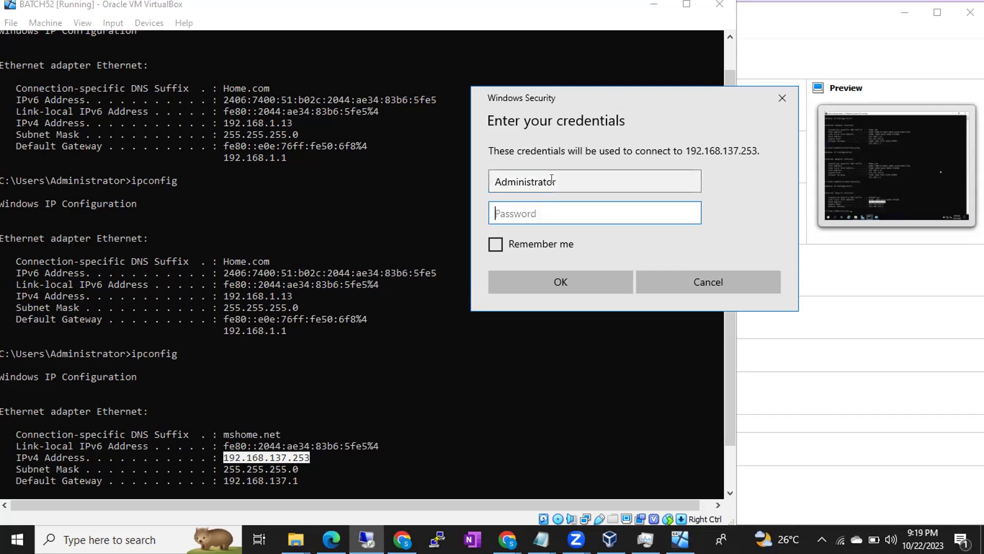
text(••)
text(••••)
click(542, 277)
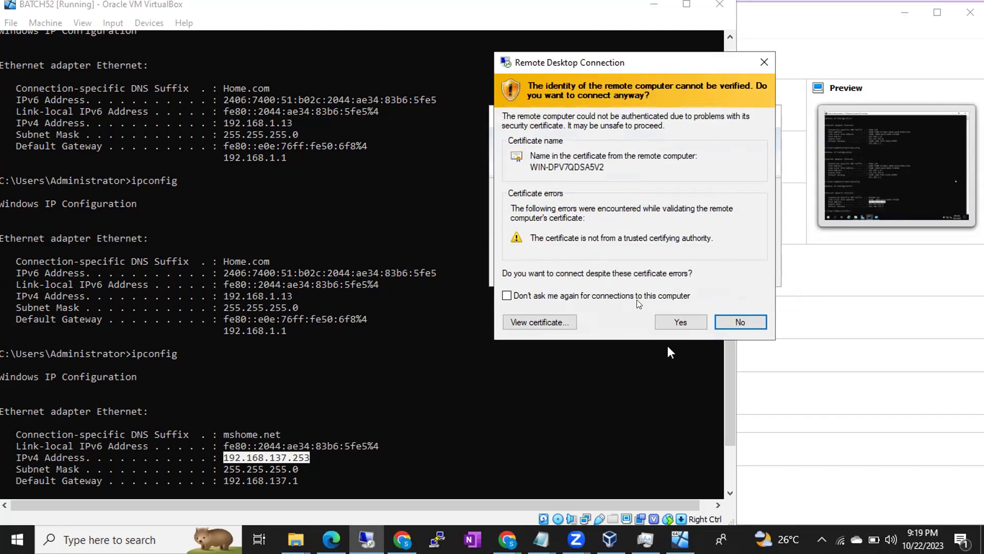
click(681, 322)
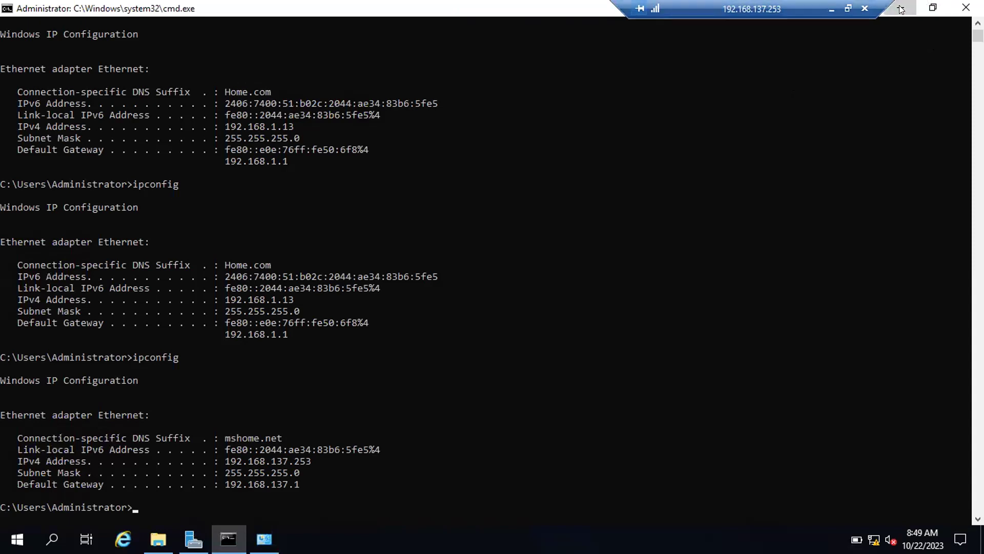
- Clear the remote server's desktop by minimizing the Command Prompt and closing the System and File Explorer windows
click(901, 8)
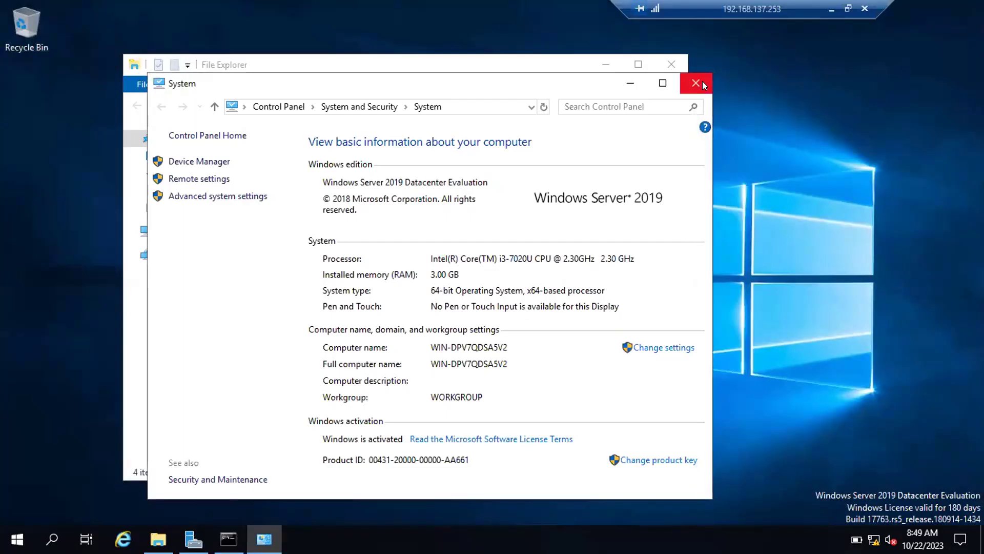
click(695, 83)
click(671, 65)
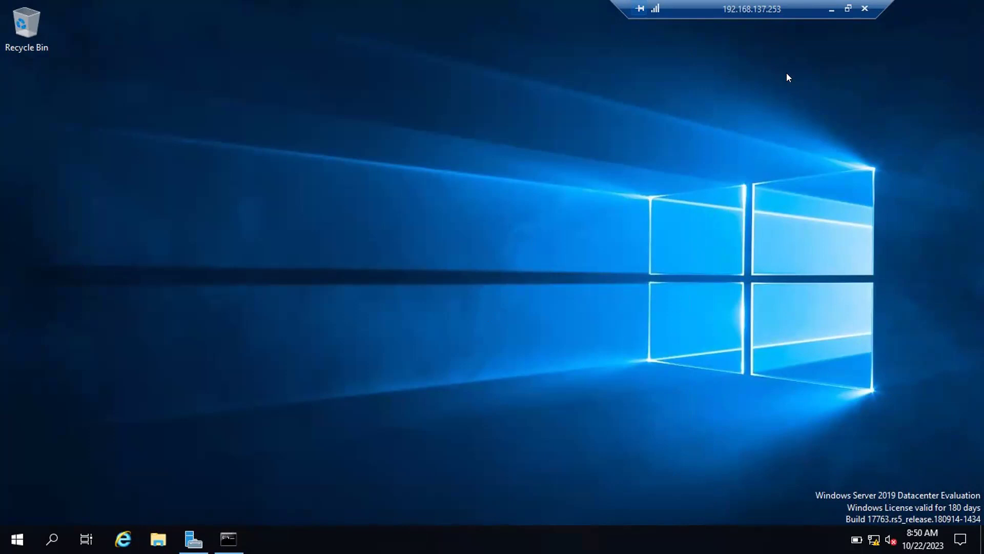
- Minimize the remote session, switch to the untitled Notepad notes, and add the line "Internet Connect" below "Right Ctrl+Del"
click(831, 9)
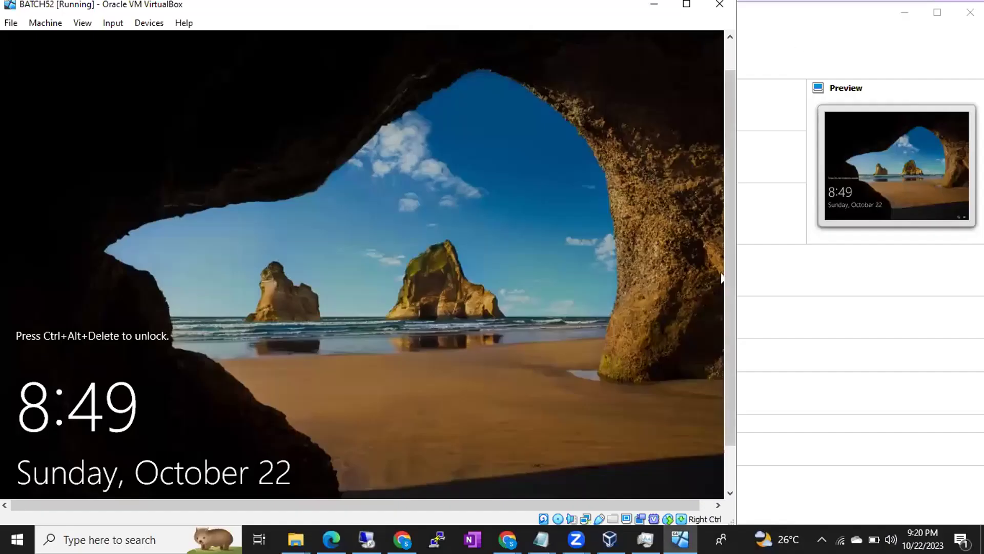
click(542, 539)
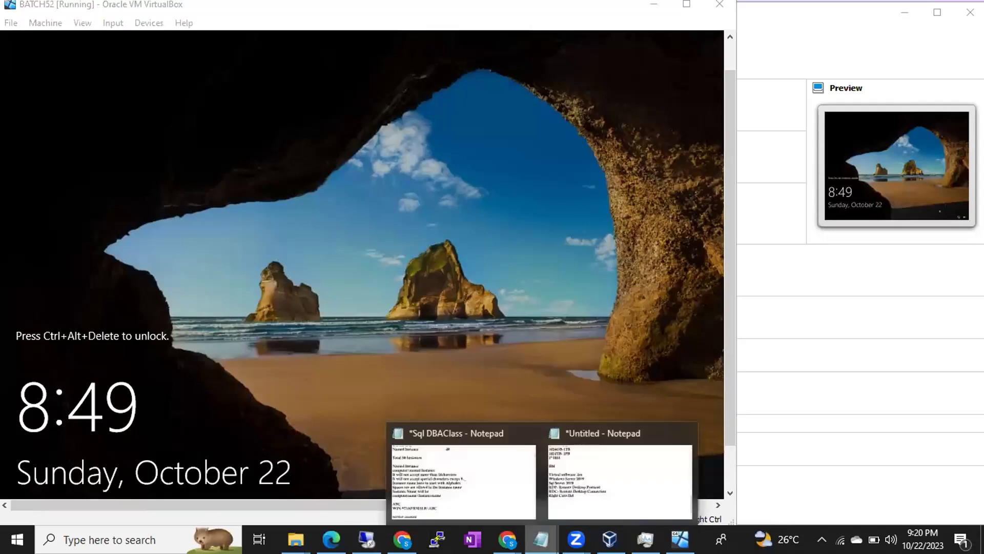
click(592, 492)
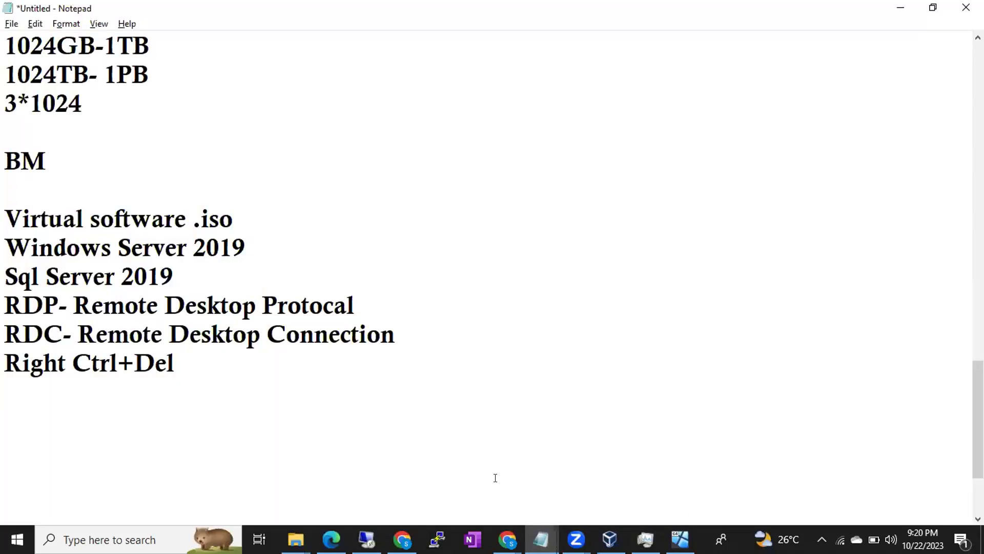
text(Inter)
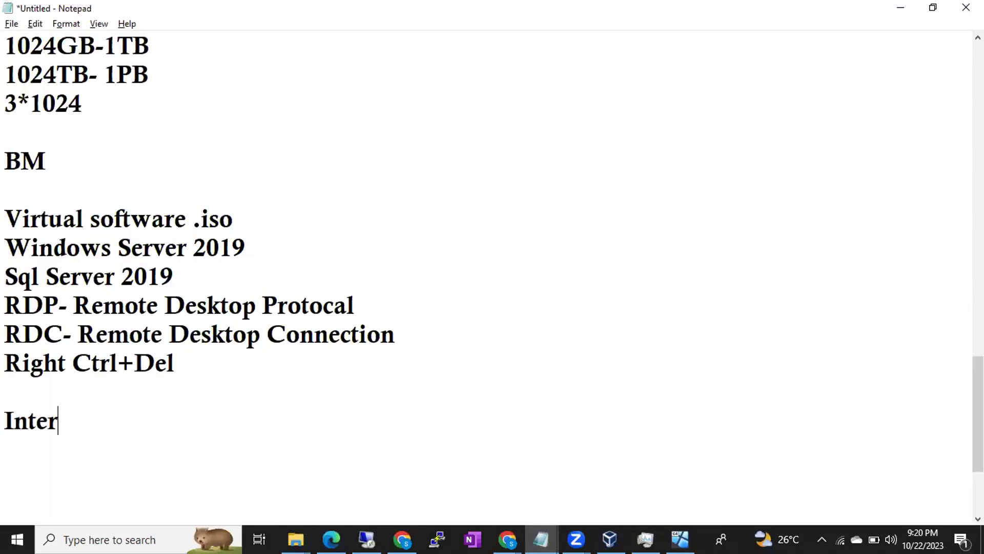
text(net Co)
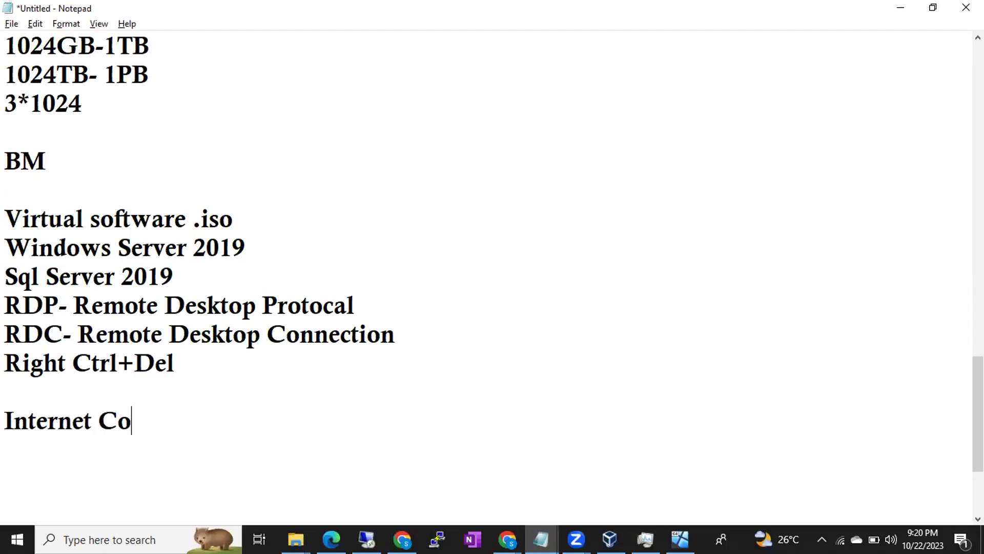
text(nnect)
key(Return)
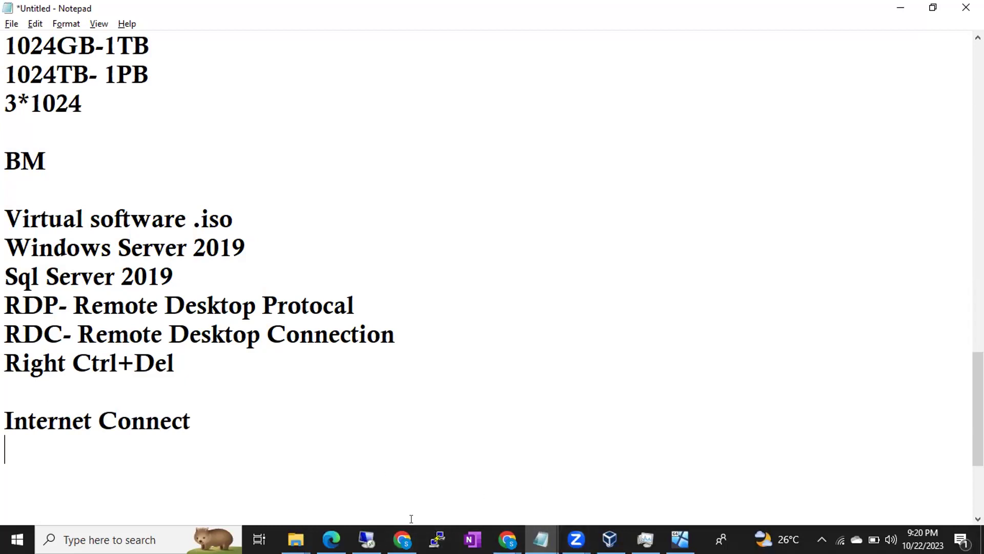
- Look at the remote server's desktop briefly, return to the notes, and add "Windows Laptop- 10Pro" below "Internet Connect"
click(367, 539)
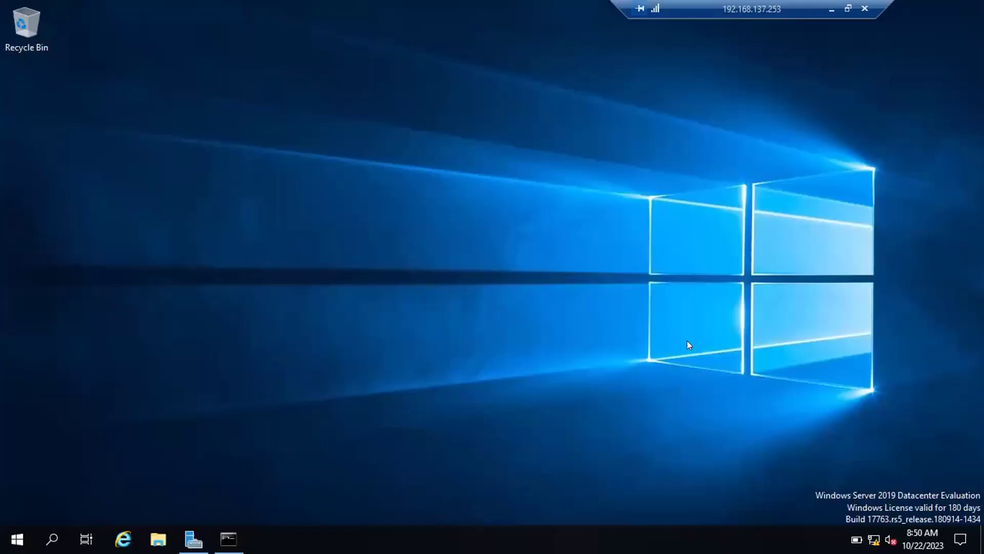
click(826, 17)
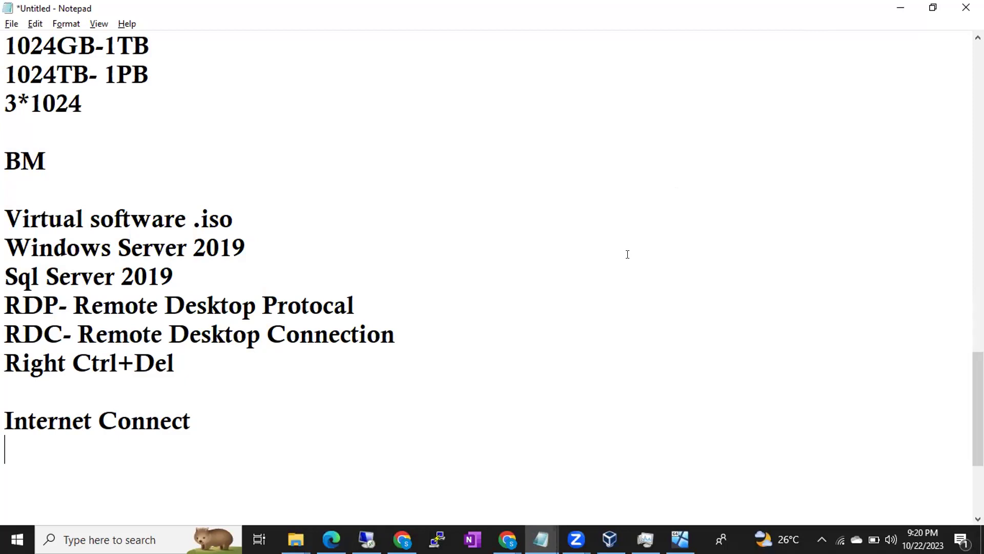
text(Windows L)
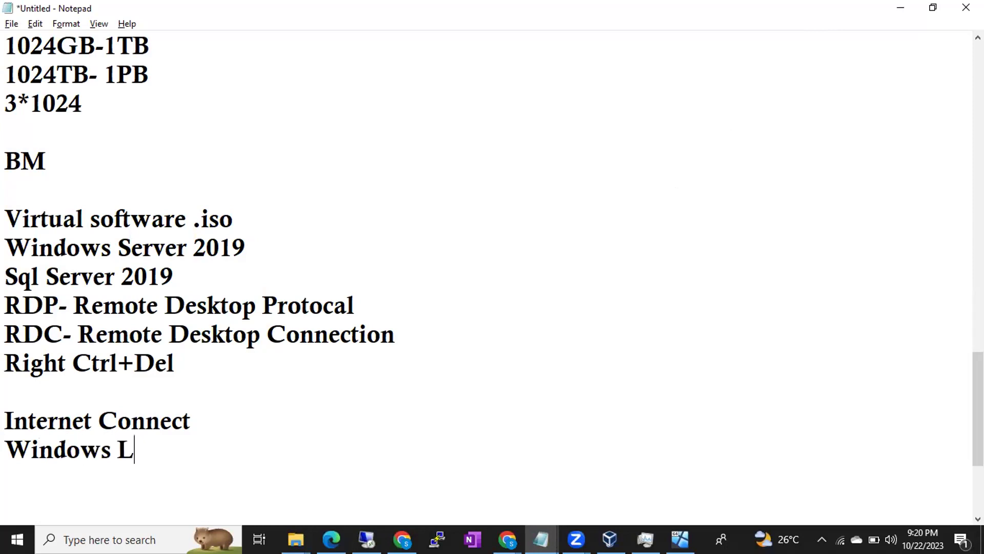
text(aptop)
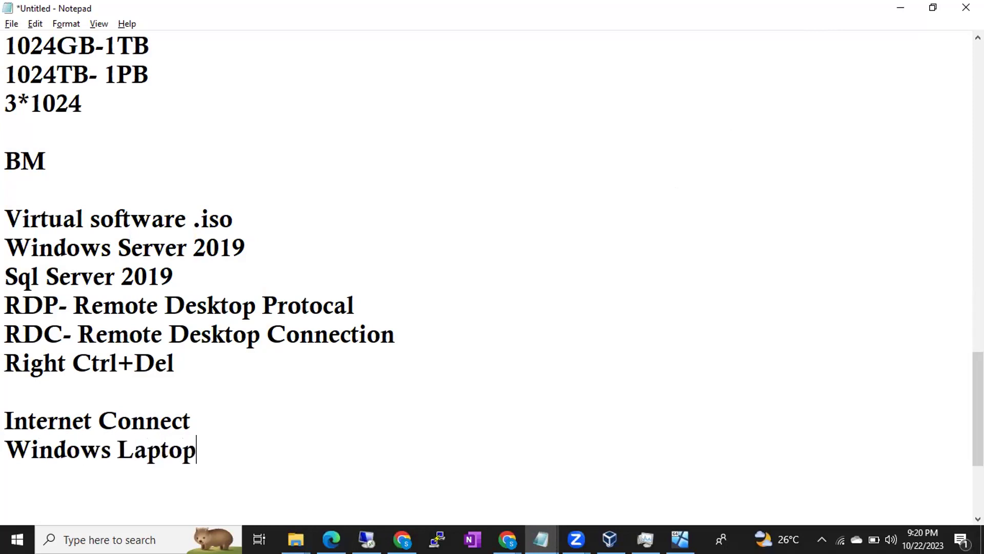
text(- 10Pro)
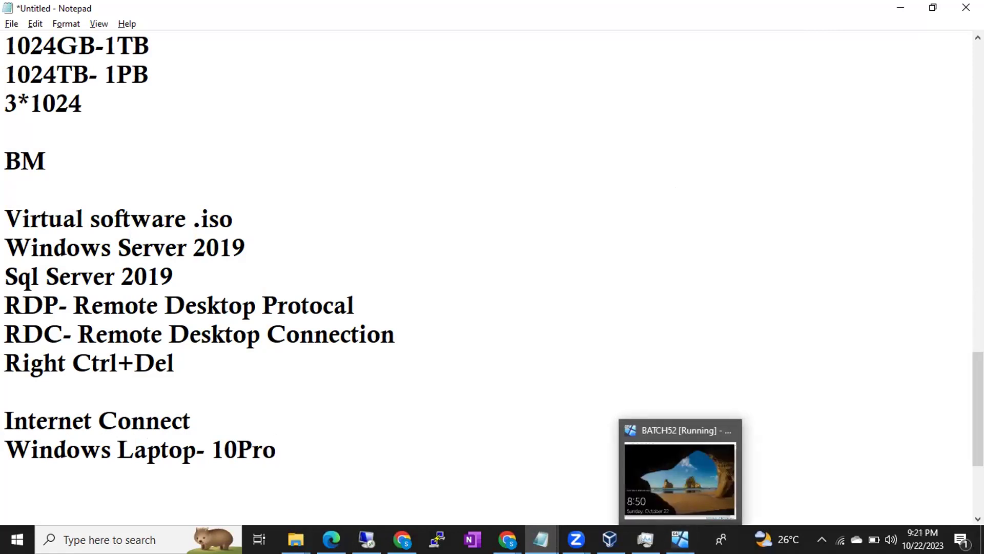
- Run msinfo32 on the host laptop, highlight the OS Name entry to read the Windows edition, and minimize System Information
click(680, 539)
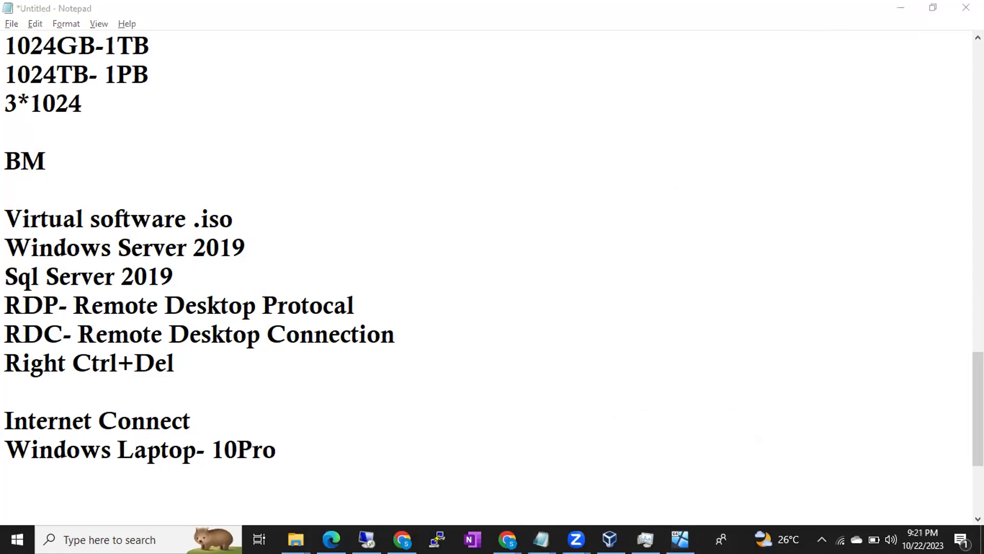
key(super+r)
text(mst)
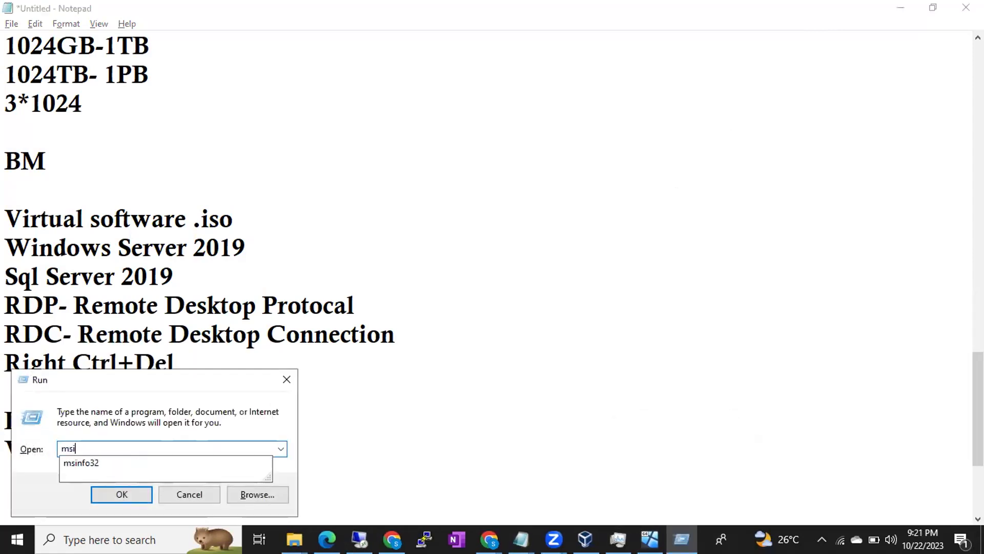
key(Down)
key(Return)
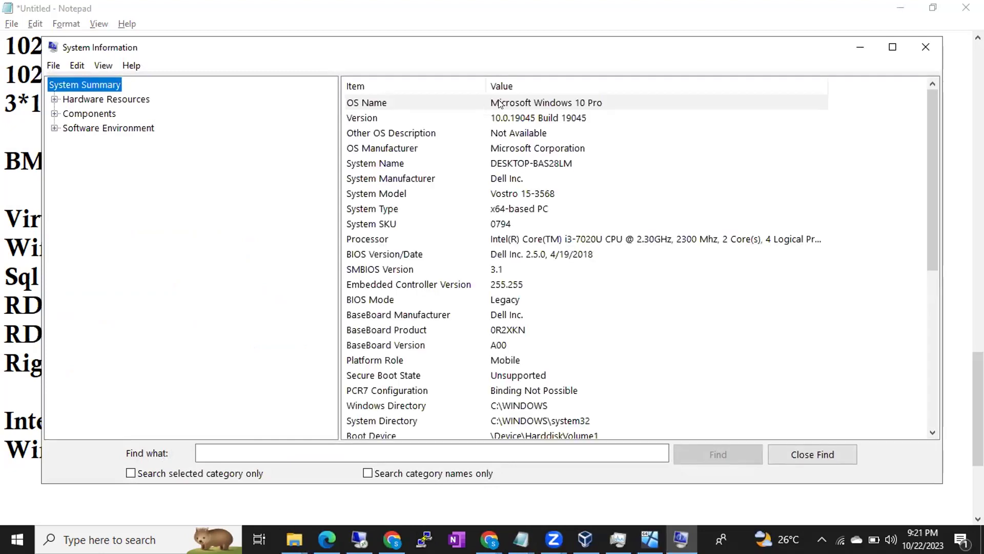
click(502, 103)
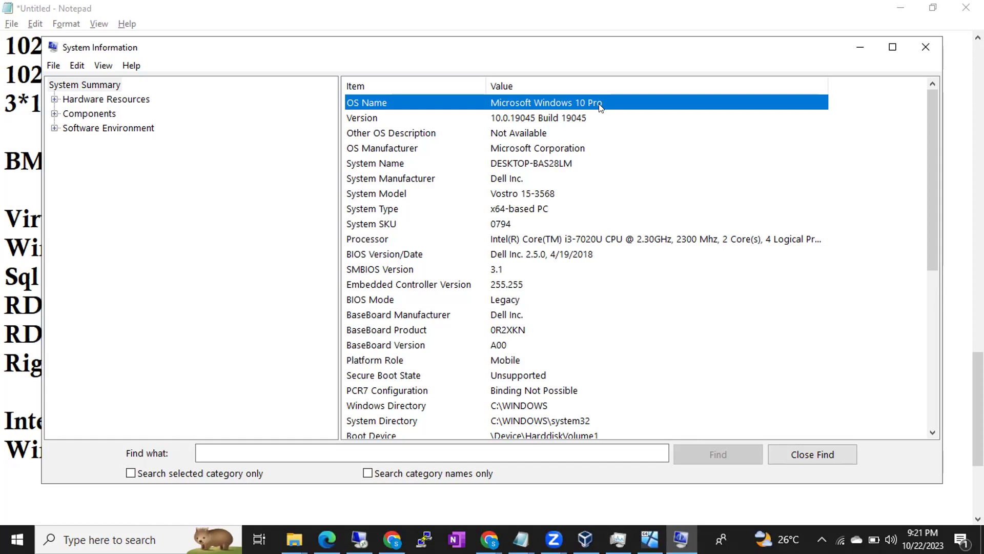
click(861, 47)
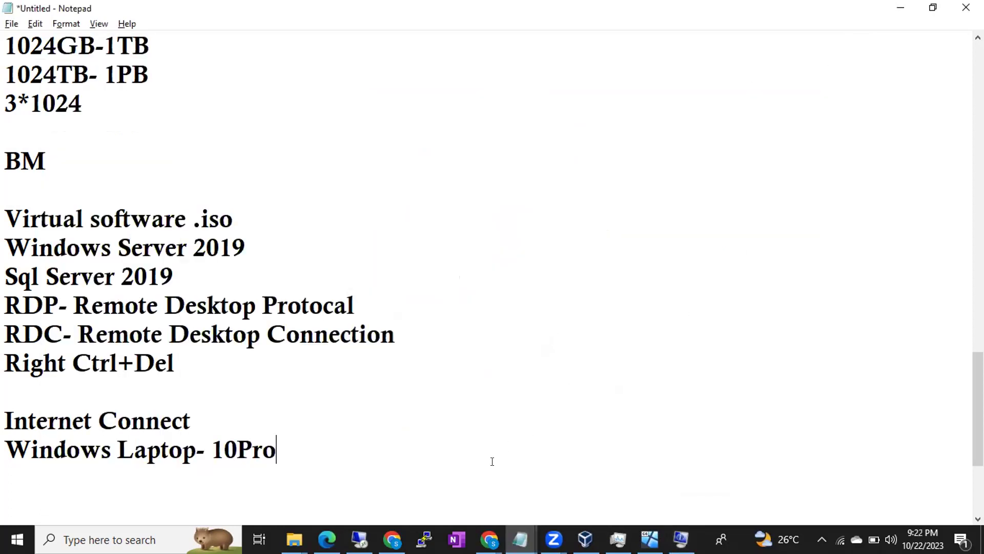
- Glance at the BATCH52 virtual machine, return to the untitled notes, and add the line "change network-" below "Windows Laptop- 10Pro"
click(650, 539)
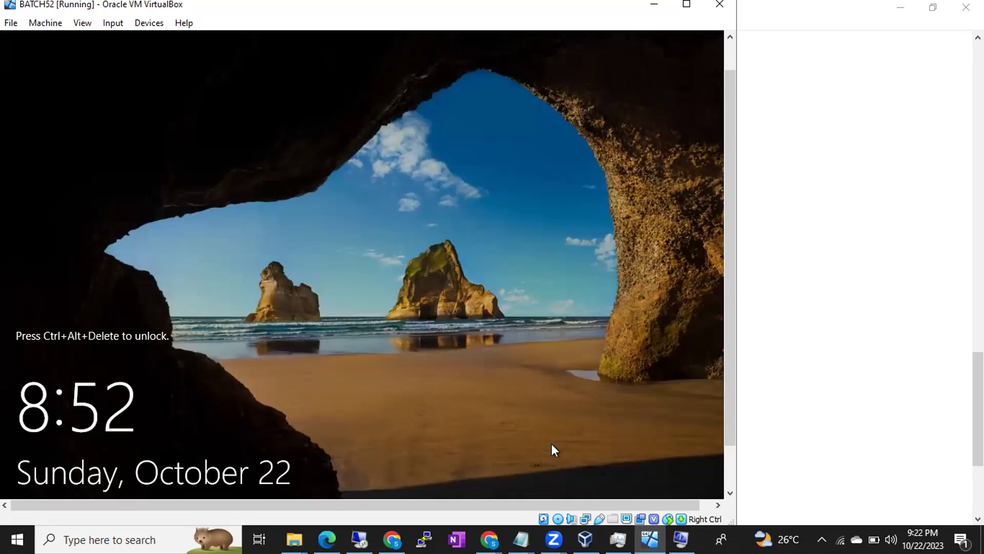
click(521, 539)
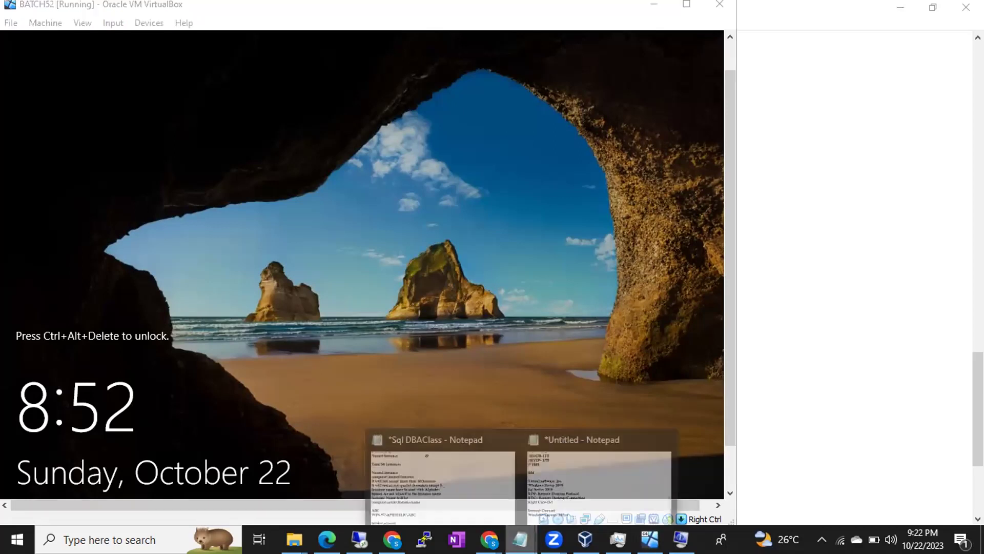
click(569, 500)
key(Return)
text(cha)
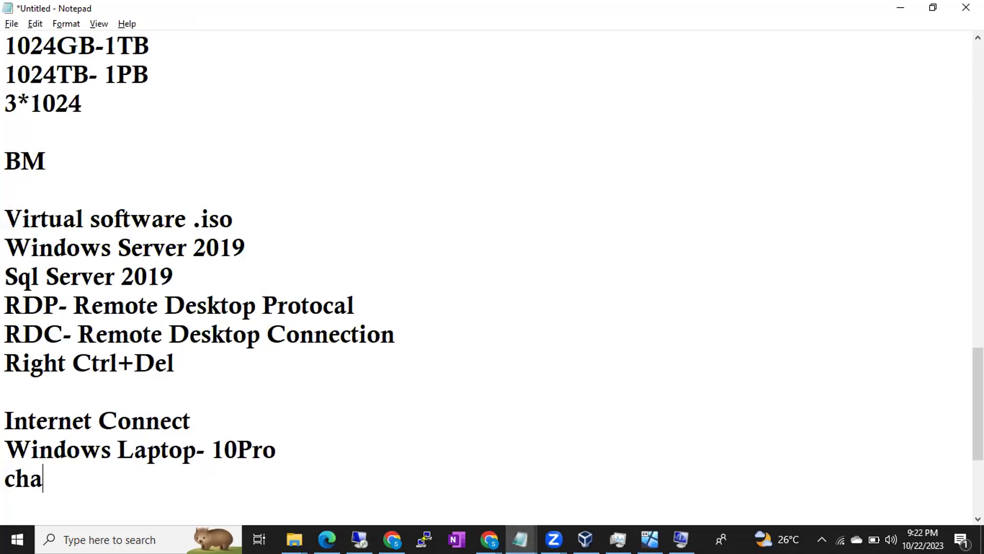
text(nge network)
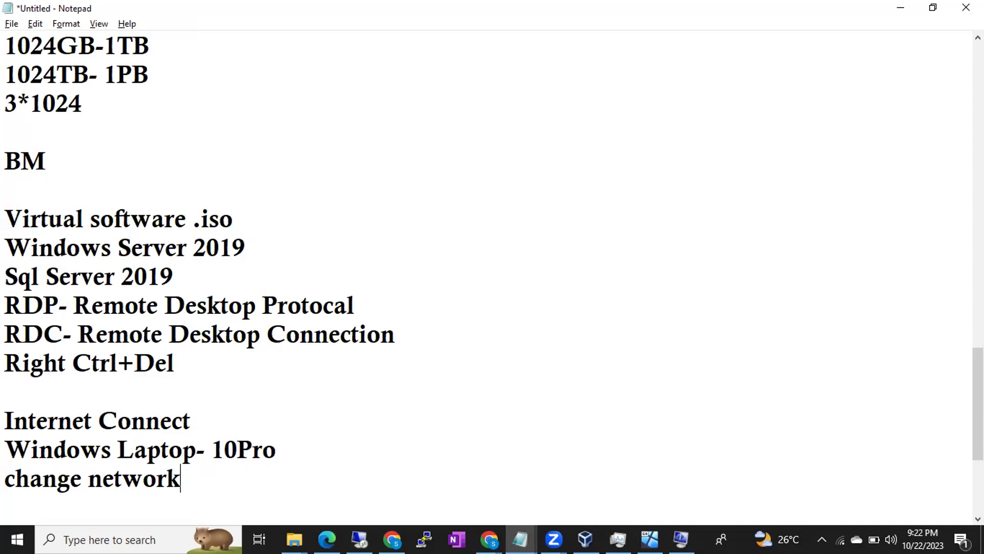
text(-)
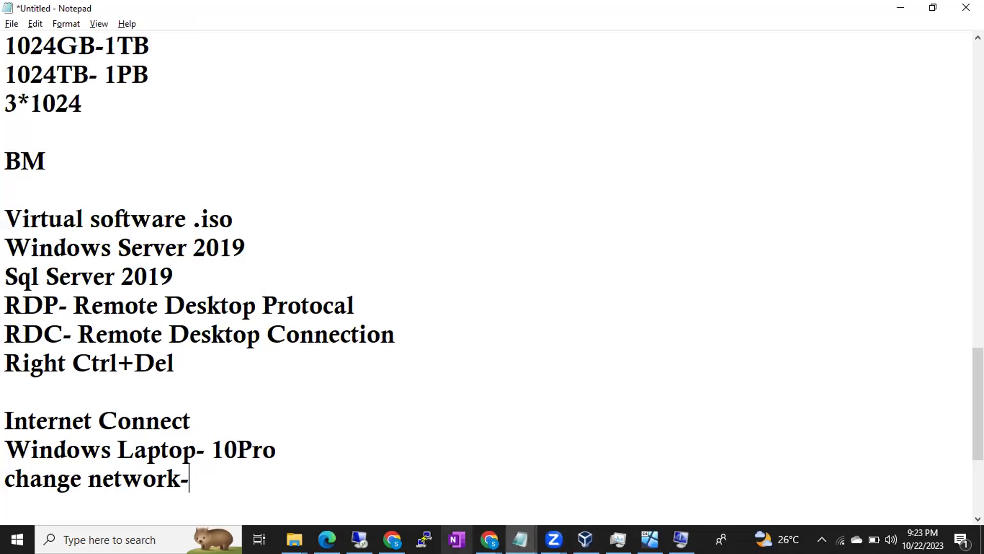
- After viewing the remote server's desktop, switch the host laptop's Wi-Fi connection from the 5G network to its 2.4g counterpart
click(360, 539)
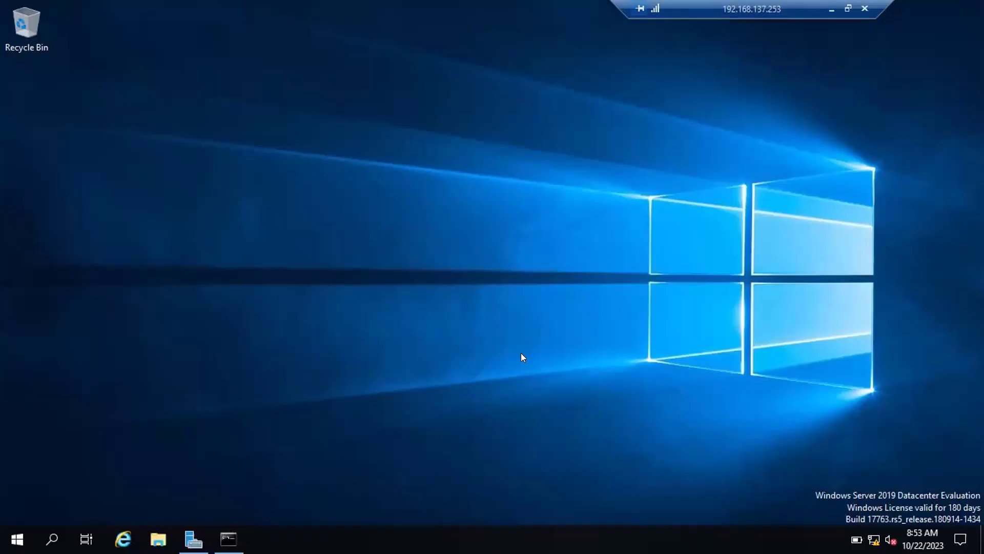
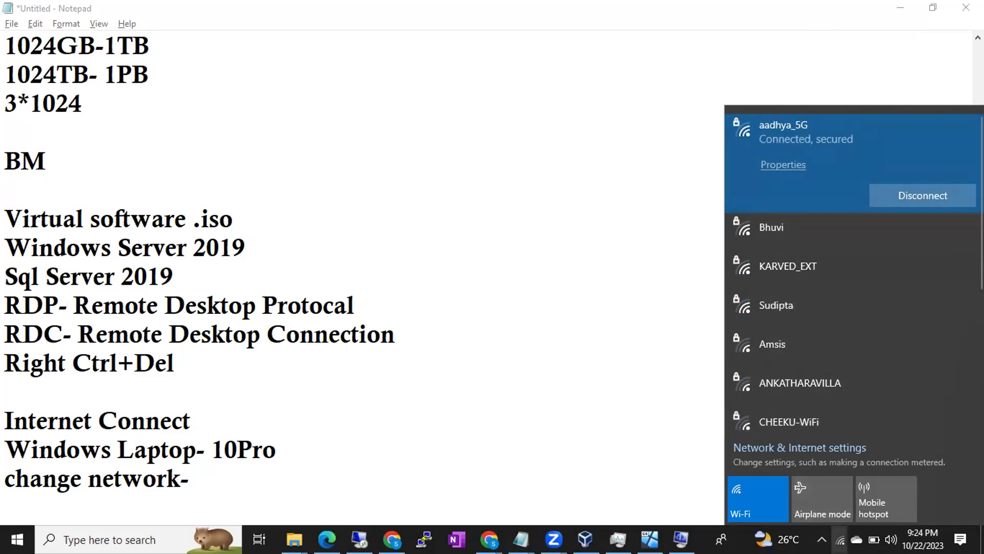
click(840, 539)
click(840, 539)
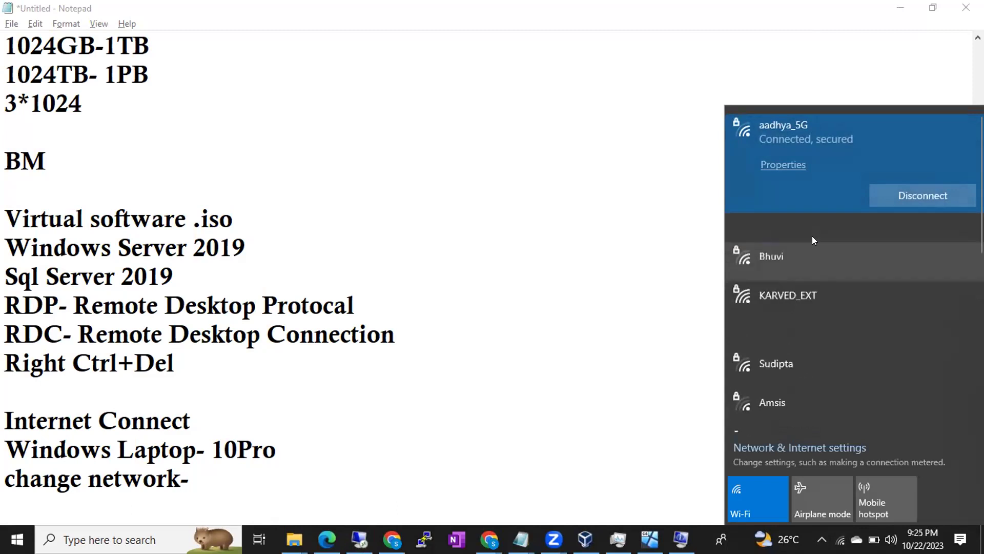
click(796, 226)
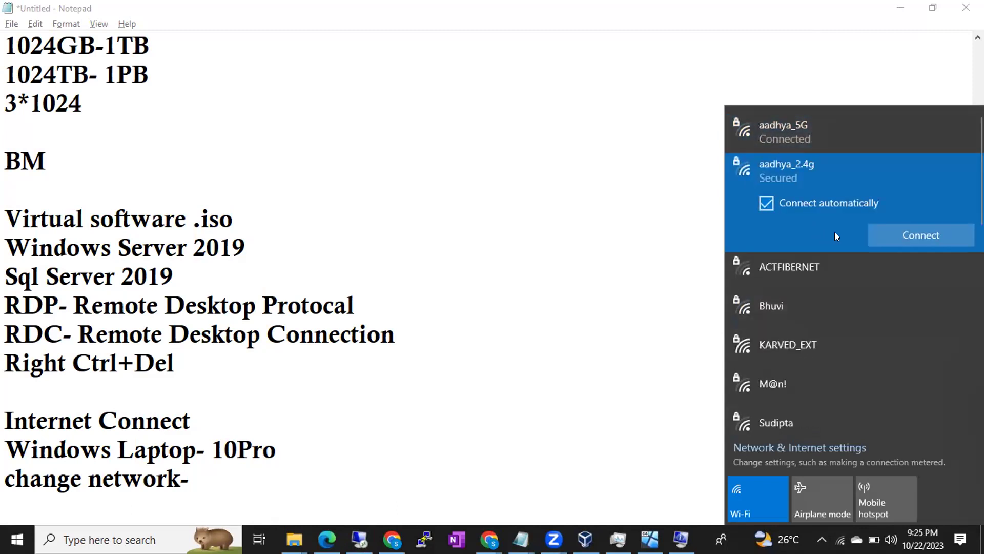
click(889, 236)
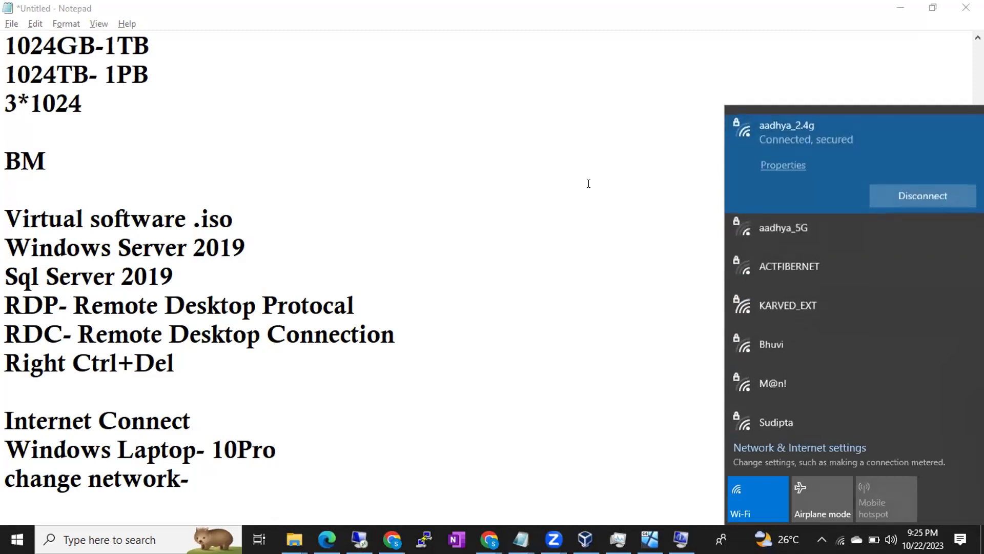
click(563, 304)
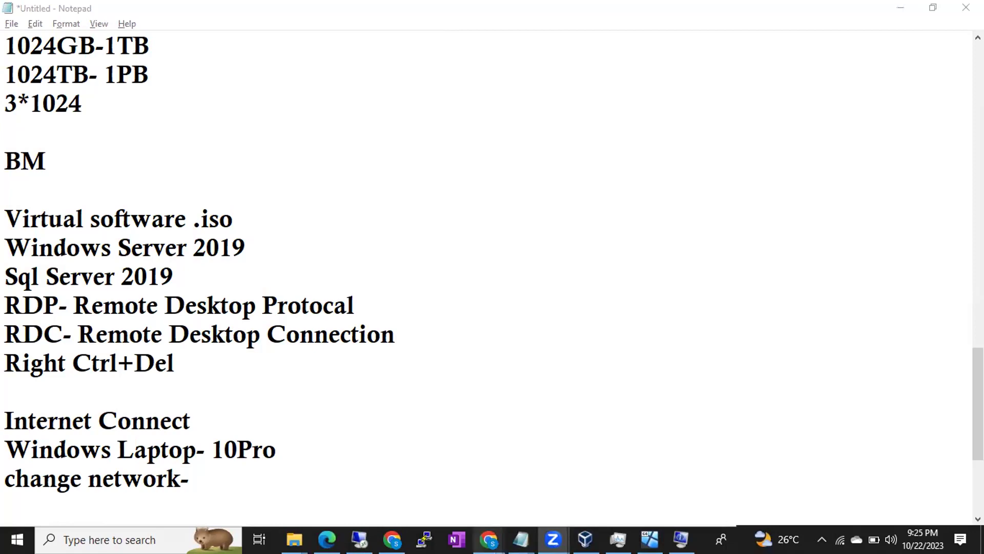
- Check the remote session at 192.168.137.253, the VPN diagram in B52 Sql DBA.drawio, and the BATCH52 virtual machine's lock screen
click(359, 540)
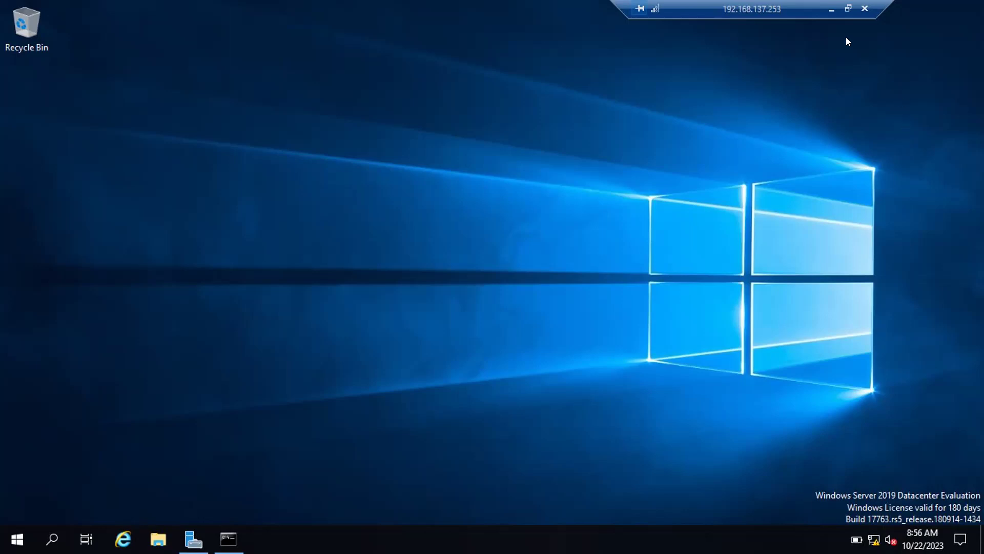
click(832, 9)
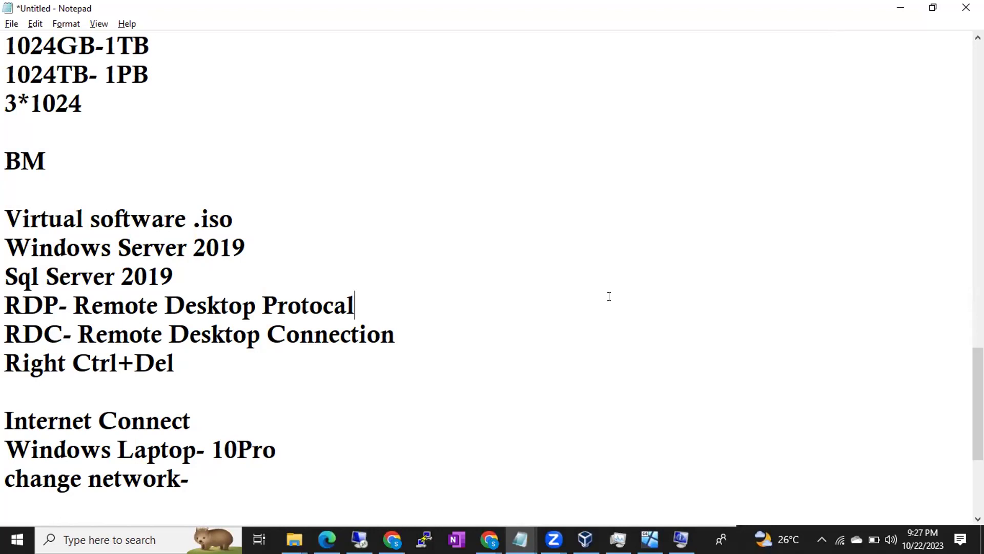
click(360, 539)
mouse_move(489, 540)
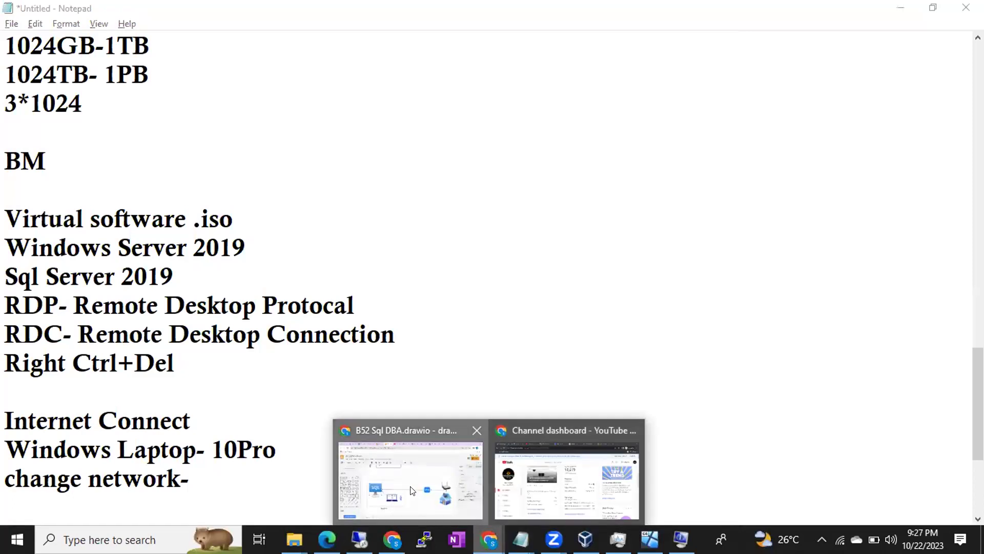
click(471, 445)
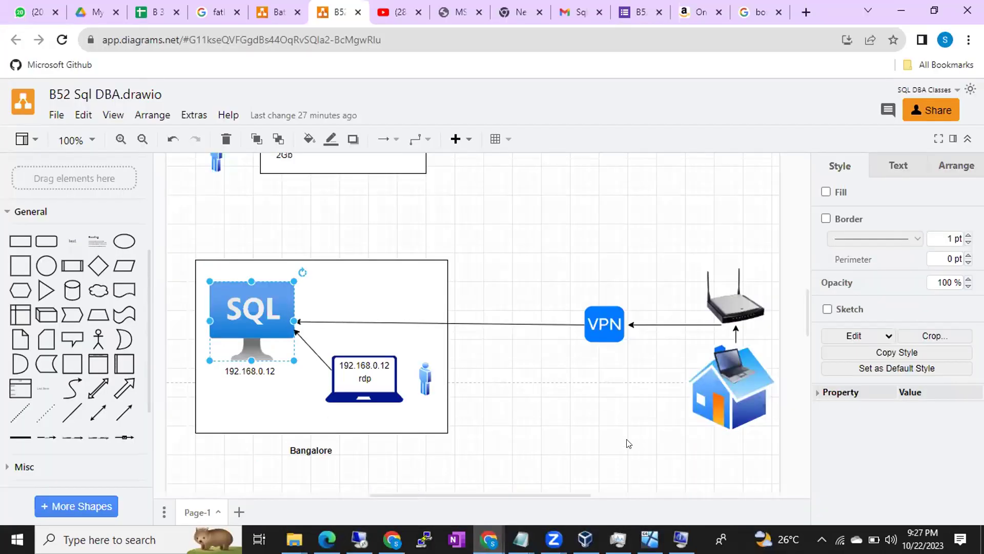
click(649, 539)
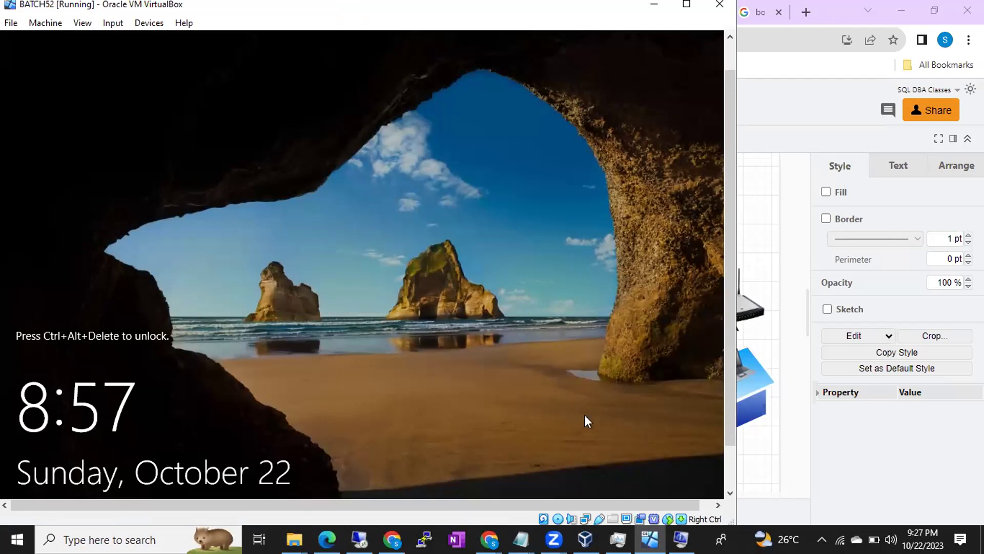
- In the untitled notes, add the line "At a timeonly one connection will be allowed" below "change network-", leaving a blank line between
mouse_move(520, 539)
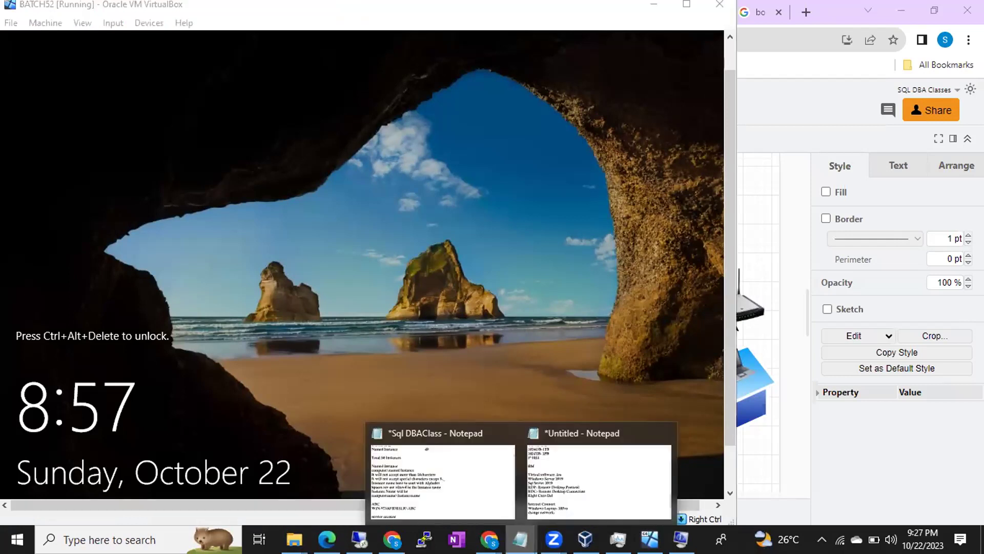
click(573, 507)
click(390, 456)
key(Down)
key(Down)
key(Return)
text(\)
key(BackSpace)
text(A)
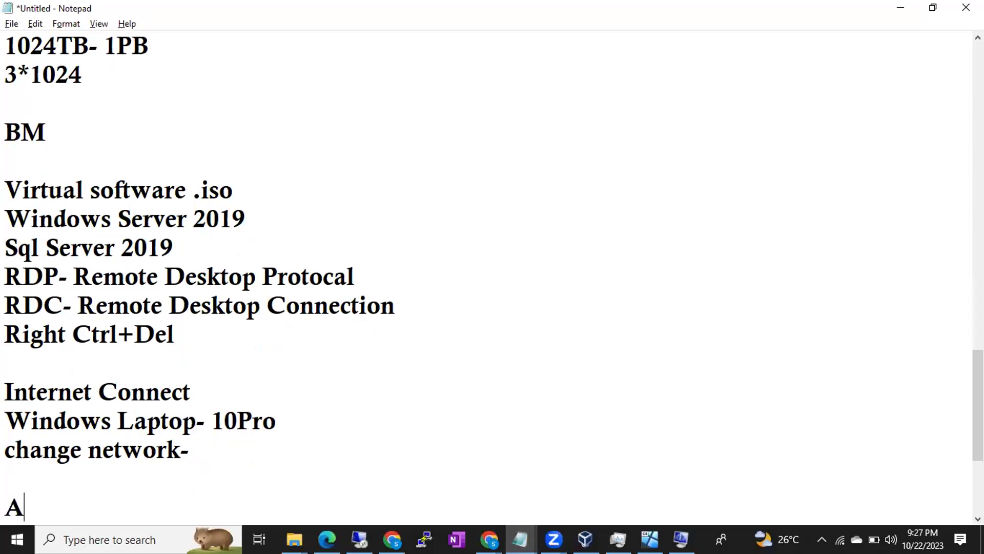
text(t a timeonly )
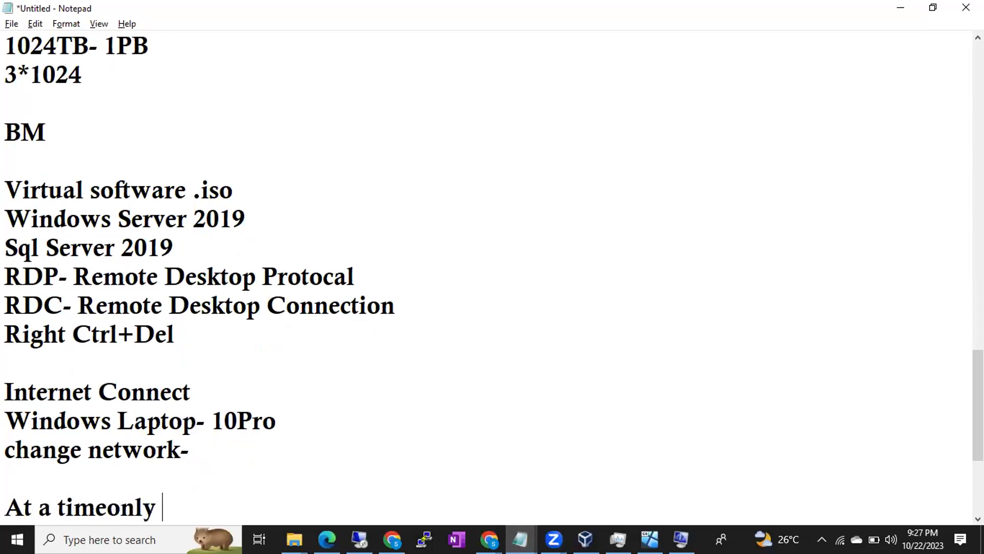
text(one connection )
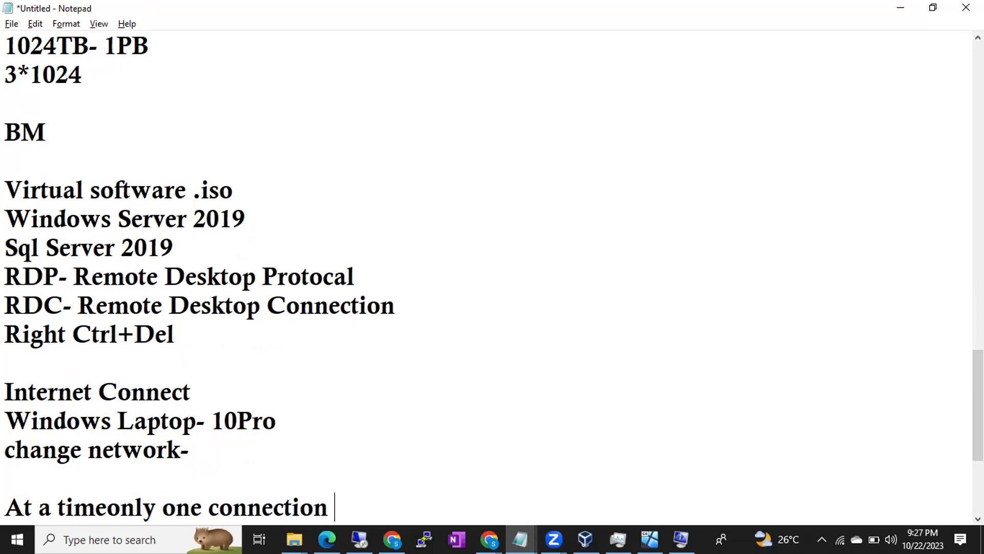
text(will be allowed)
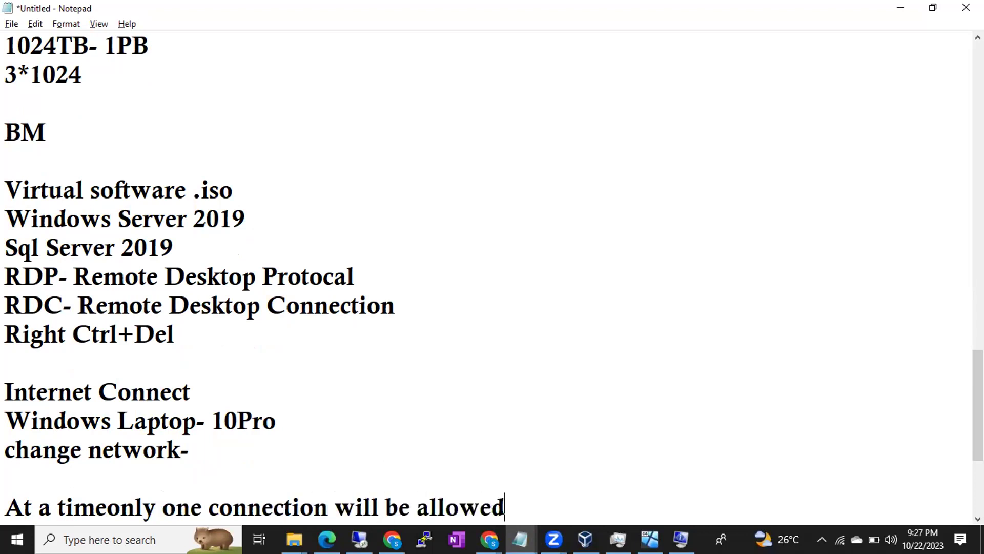
- Add the line "direct/Remote" beneath the one-connection note
key(Return)
text(dirct)
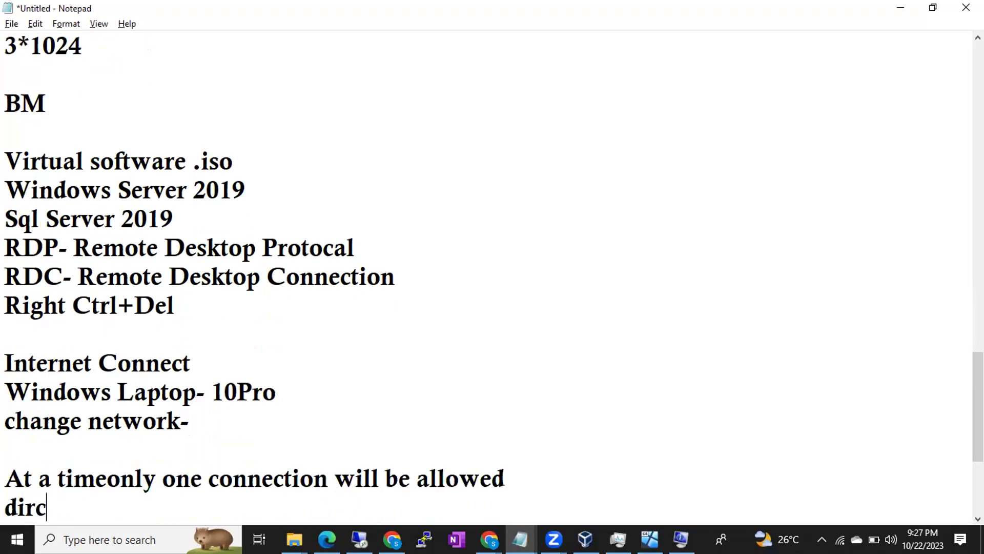
key(BackSpace)
key(BackSpace)
text(ect/Remote)
key(Return)
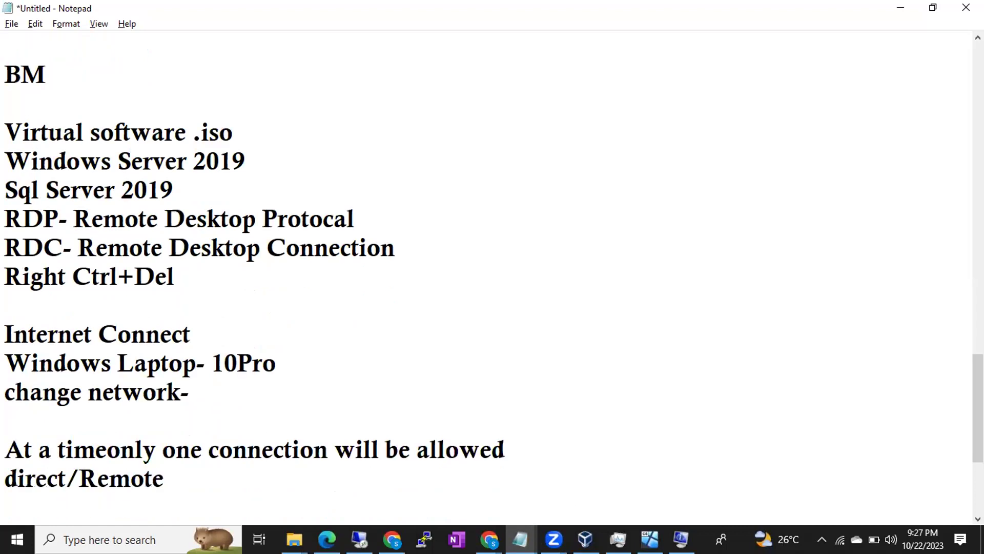
- Compare the BATCH52 virtual machine's lock screen with the remote session at 192.168.137.253 and bring the virtual machine back in view
click(585, 539)
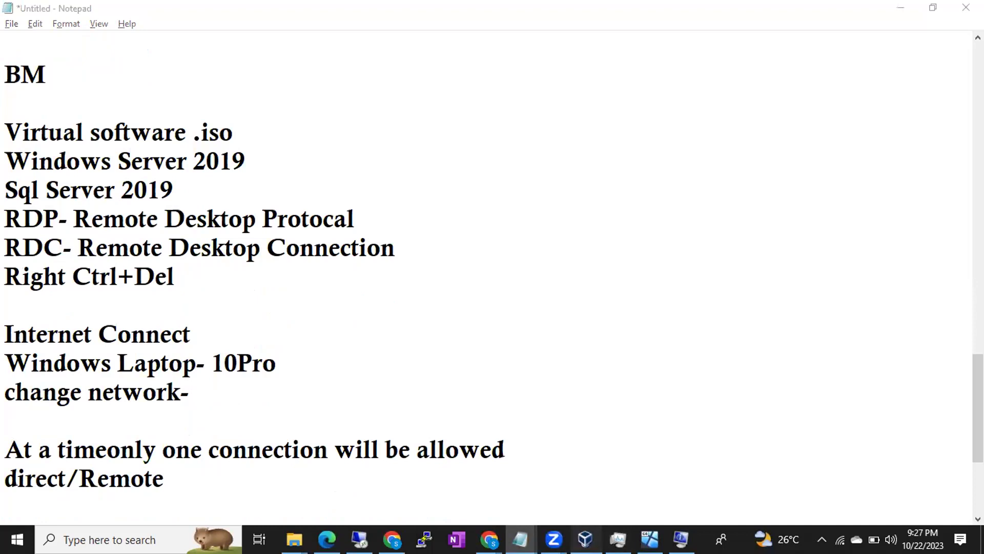
click(650, 539)
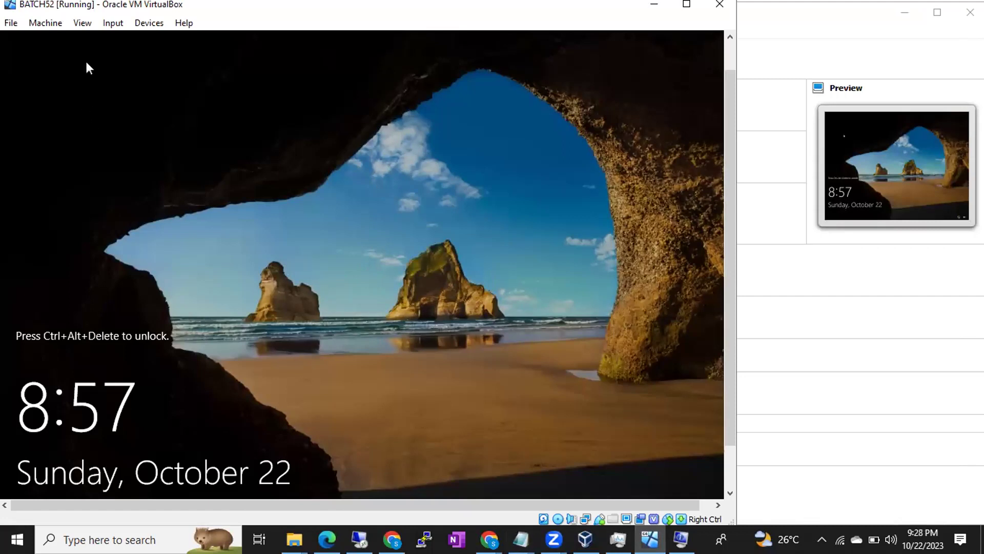
click(104, 25)
mouse_move(140, 41)
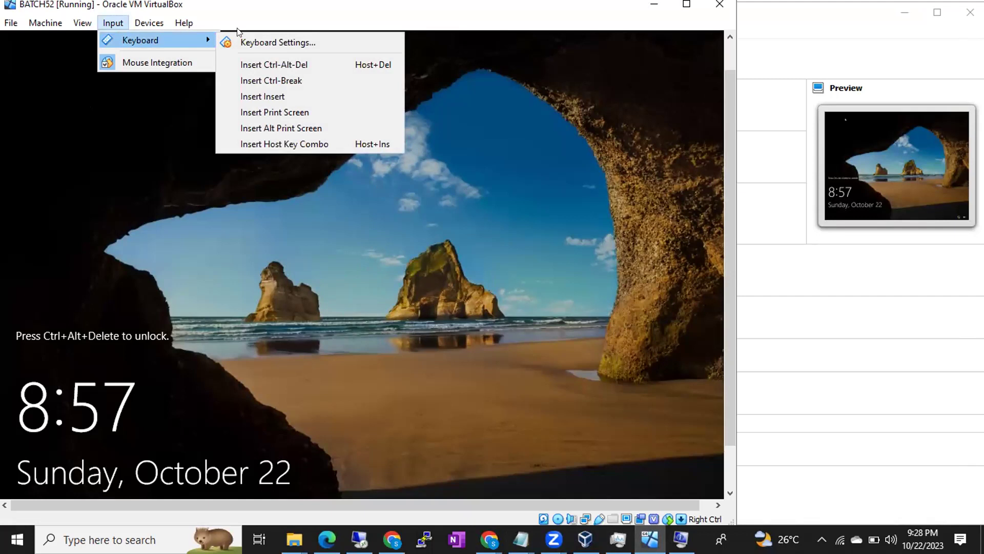
click(438, 91)
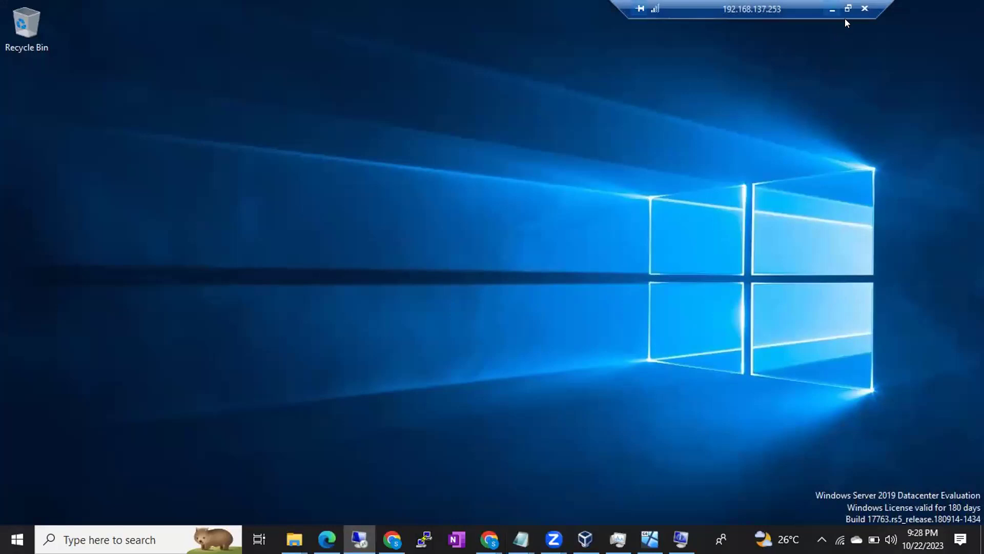
click(832, 11)
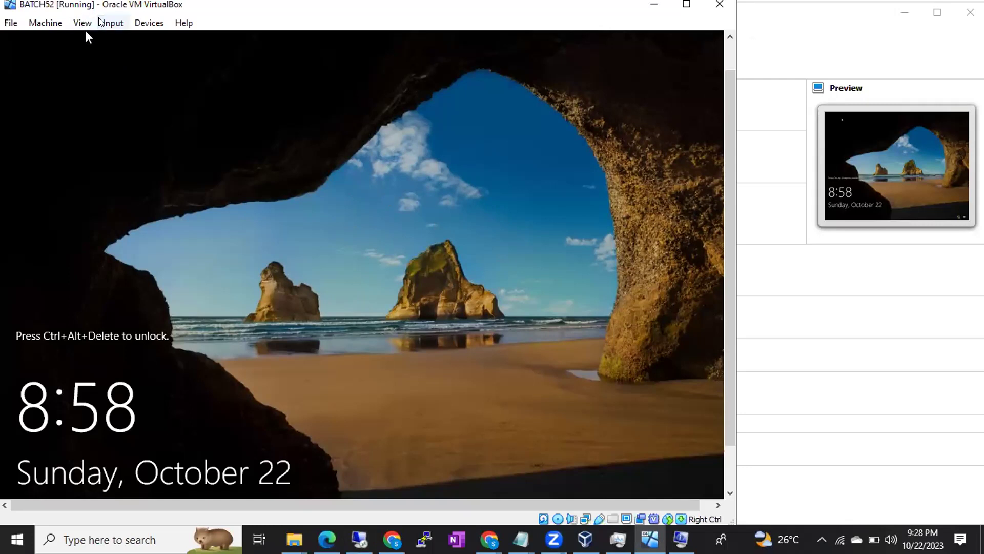
click(113, 22)
click(360, 540)
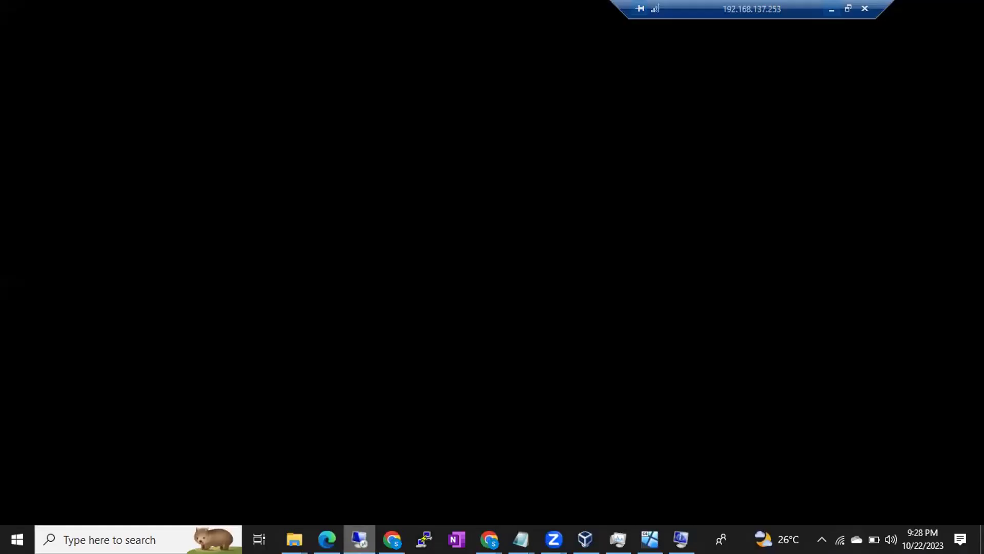
click(831, 10)
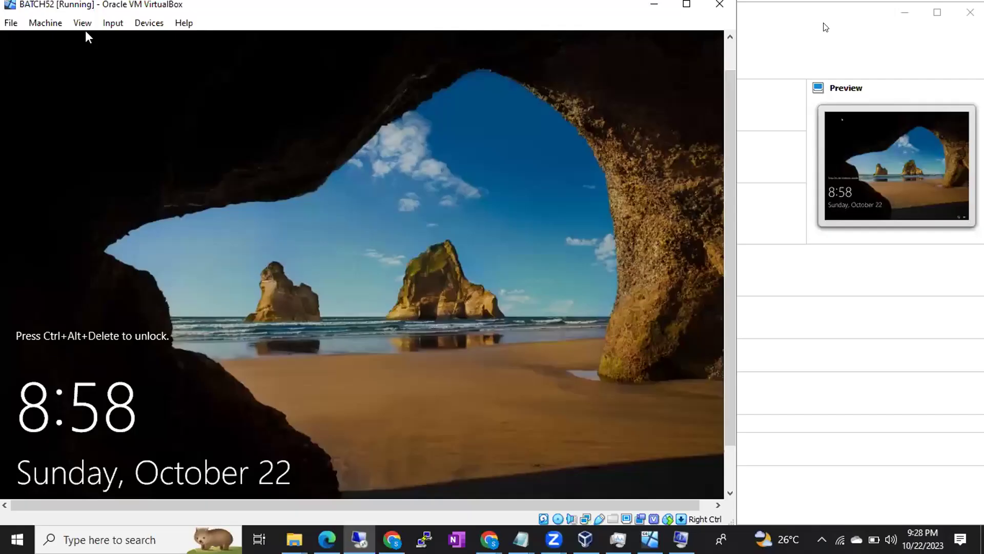
- Send Ctrl-Alt-Del to the BATCH52 virtual machine and sign in as Administrator with the account password
click(110, 28)
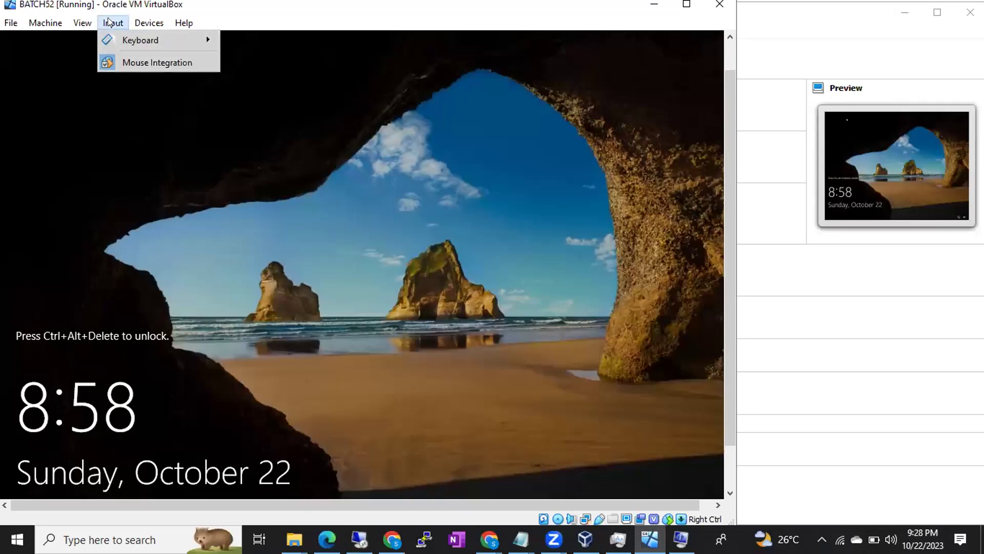
mouse_move(129, 40)
click(281, 62)
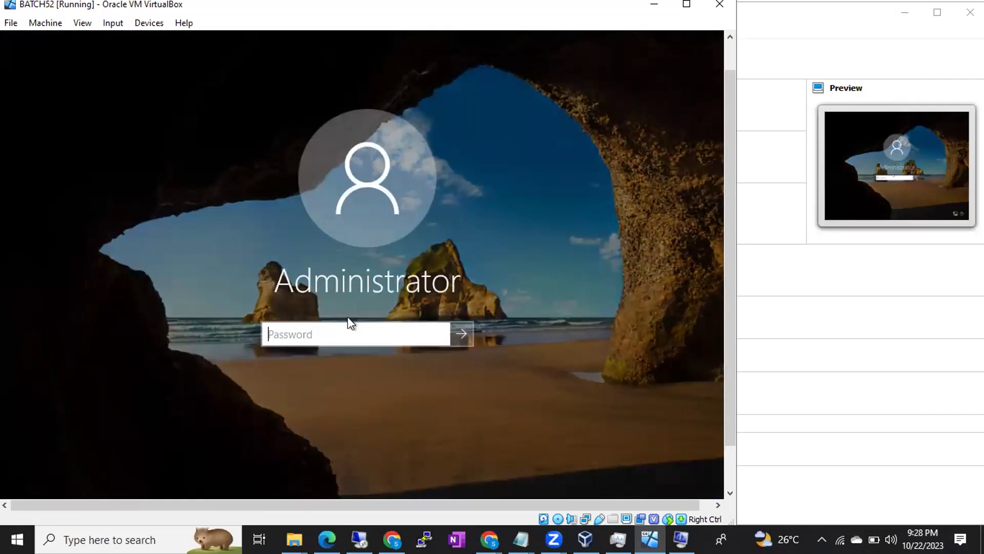
text(••••••)
key(Return)
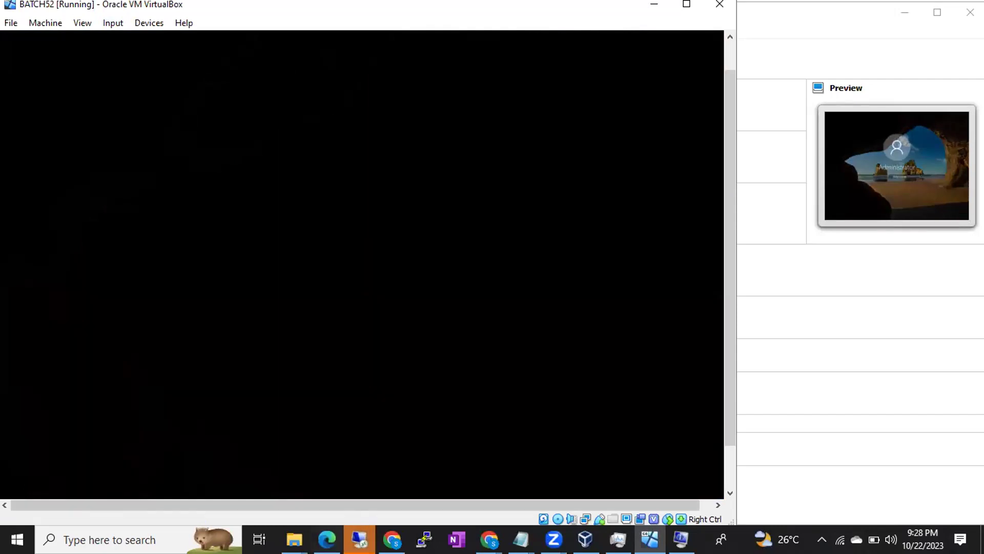
- Check the Remote Desktop session at 192.168.137.253, dismiss its disconnection notice, and return to the BATCH52 virtual machine
mouse_move(360, 540)
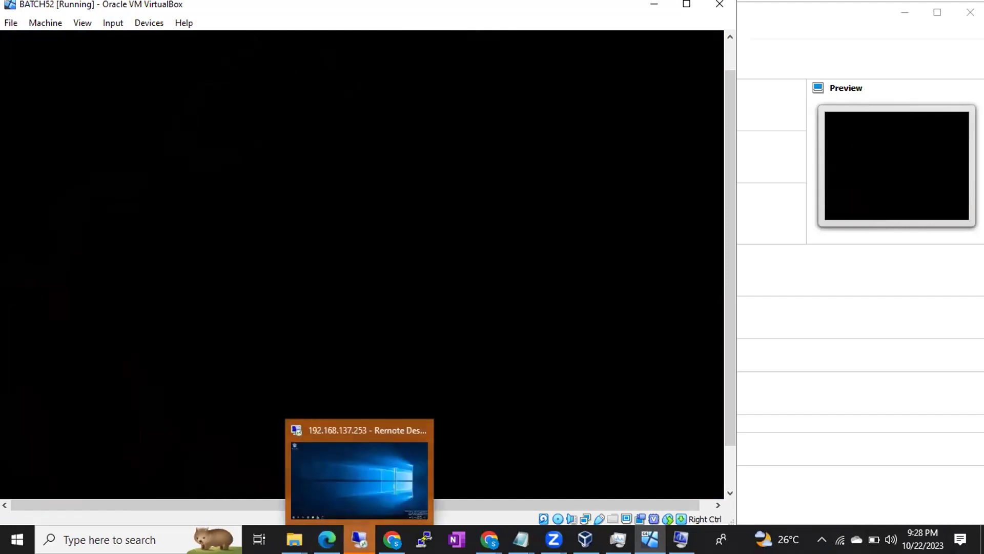
click(360, 479)
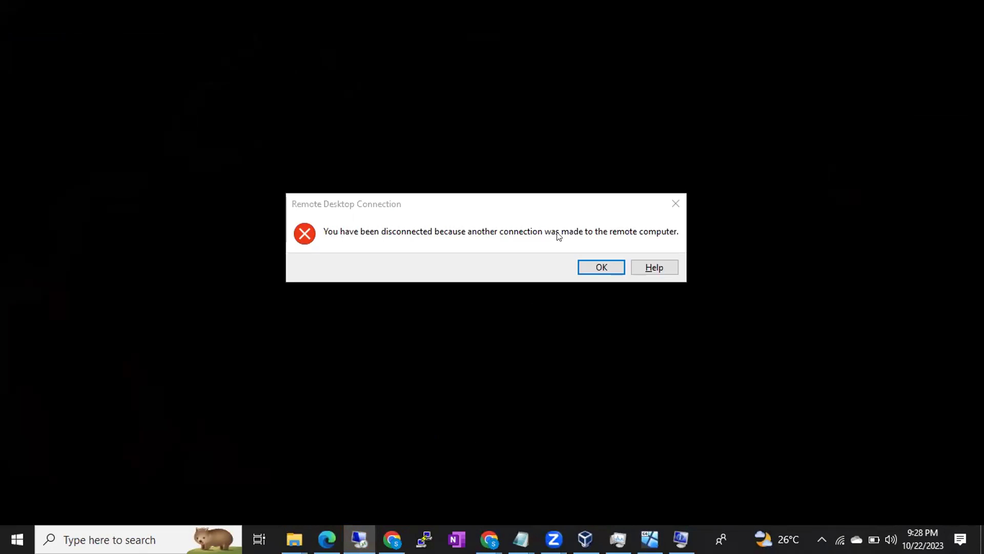
click(607, 263)
click(299, 215)
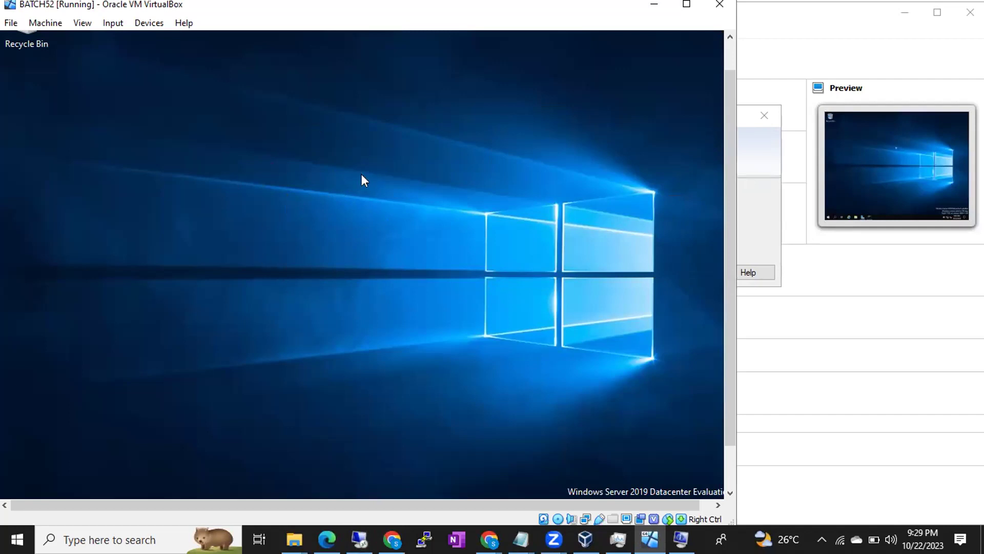
- Open File Explorer inside the BATCH52 virtual machine
click(359, 531)
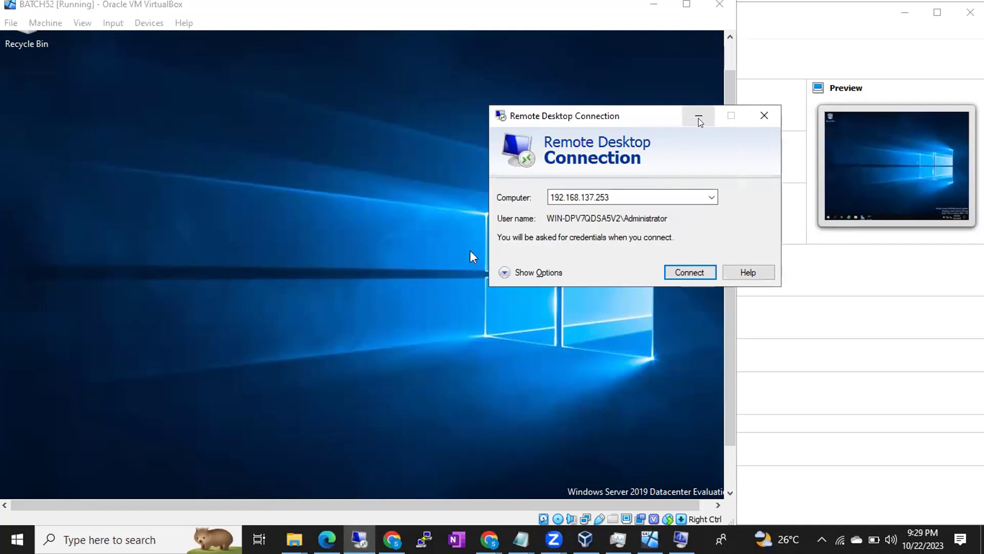
drag(730, 84, 722, 209)
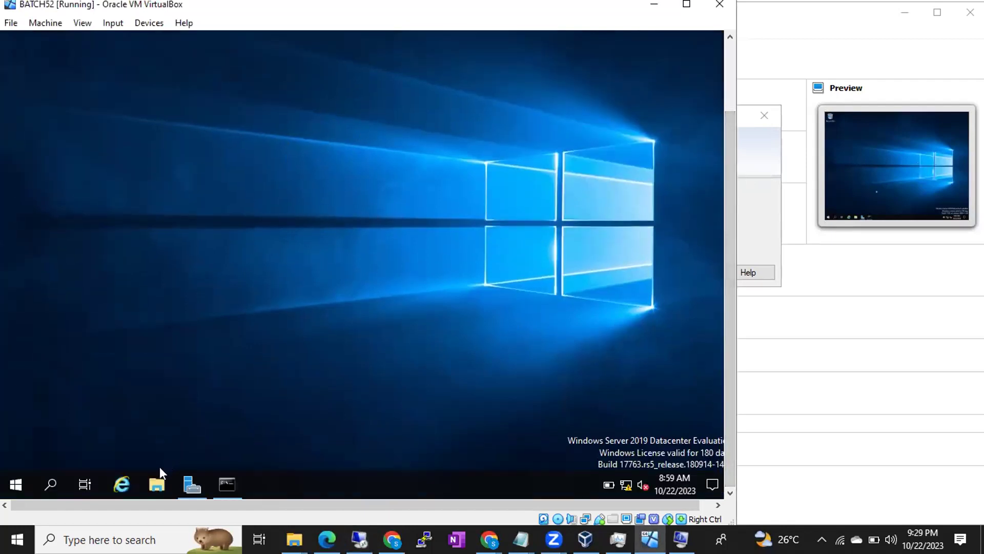
key(super+e)
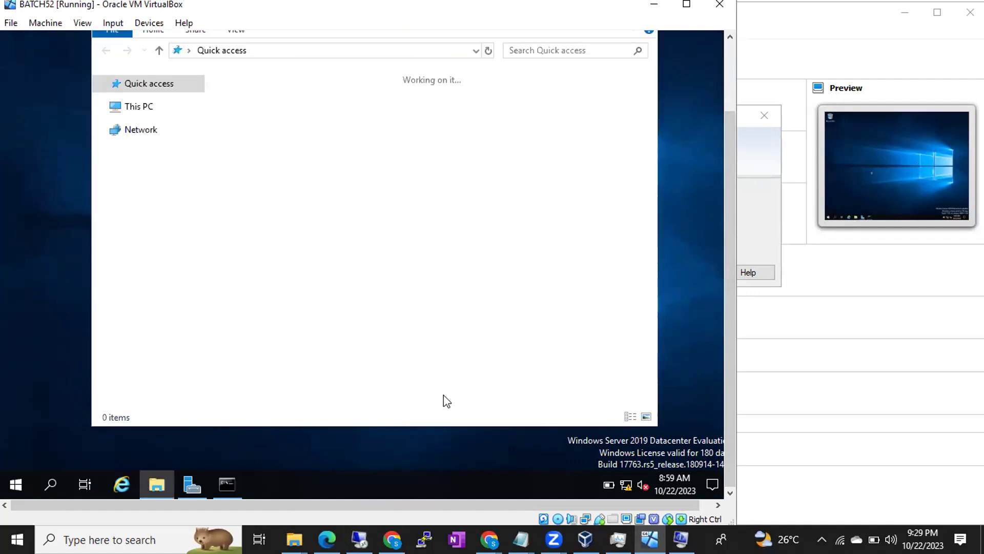
- Reconnect Remote Desktop to 192.168.137.253 with the Administrator password and accept the untrusted certificate
click(360, 540)
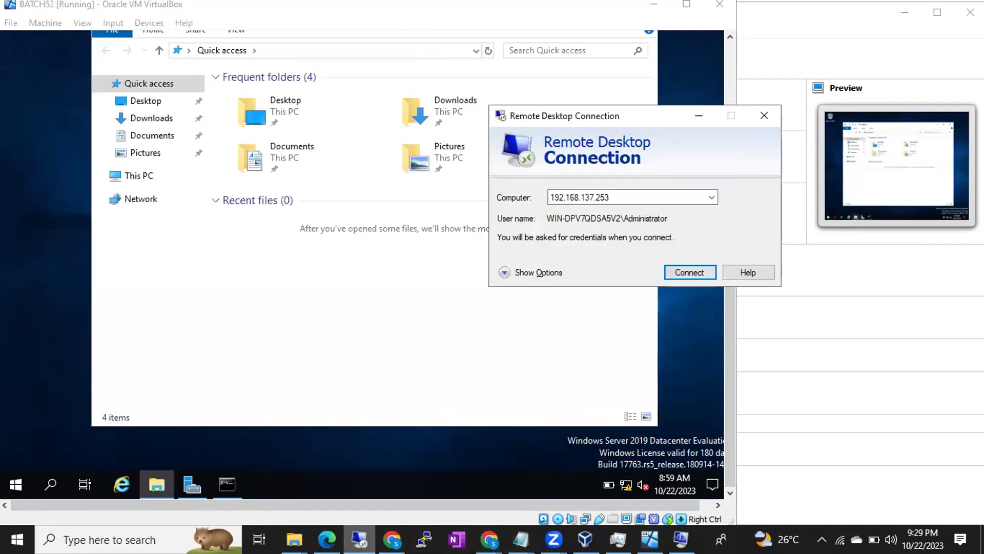
click(703, 273)
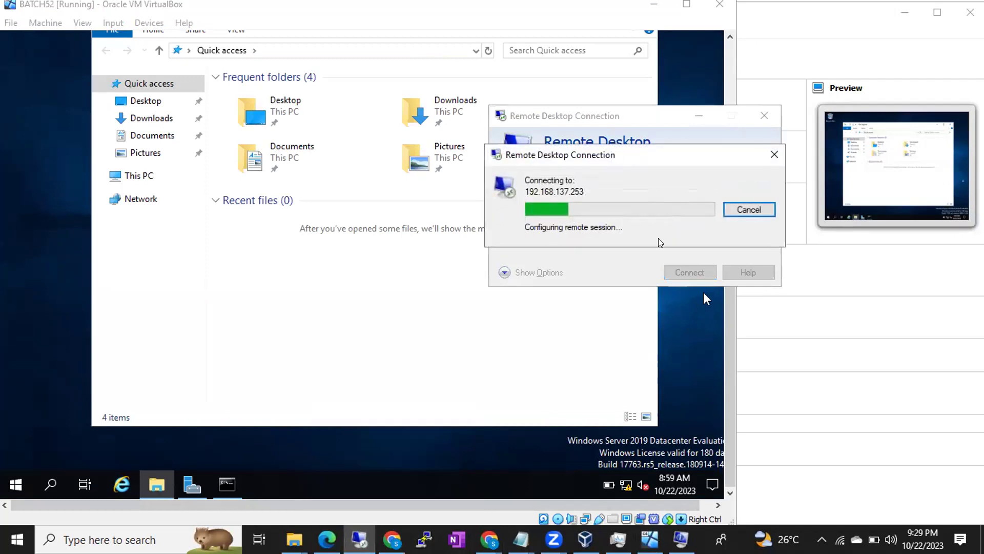
text(•••••••)
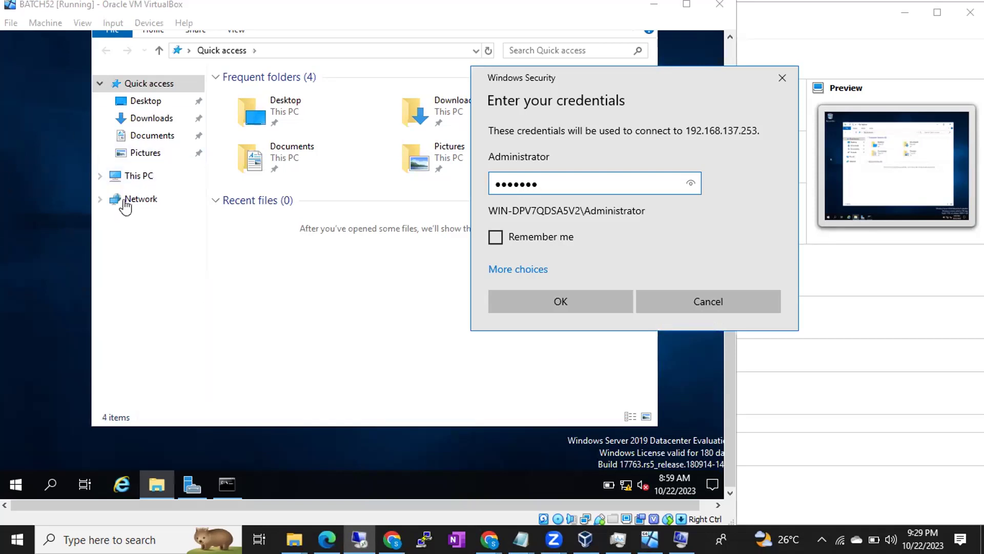
click(617, 298)
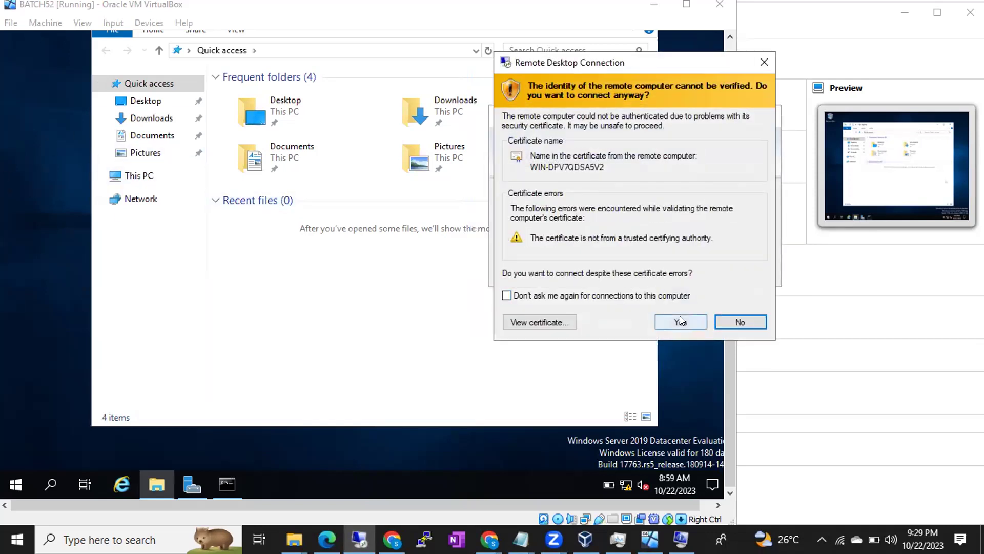
click(681, 320)
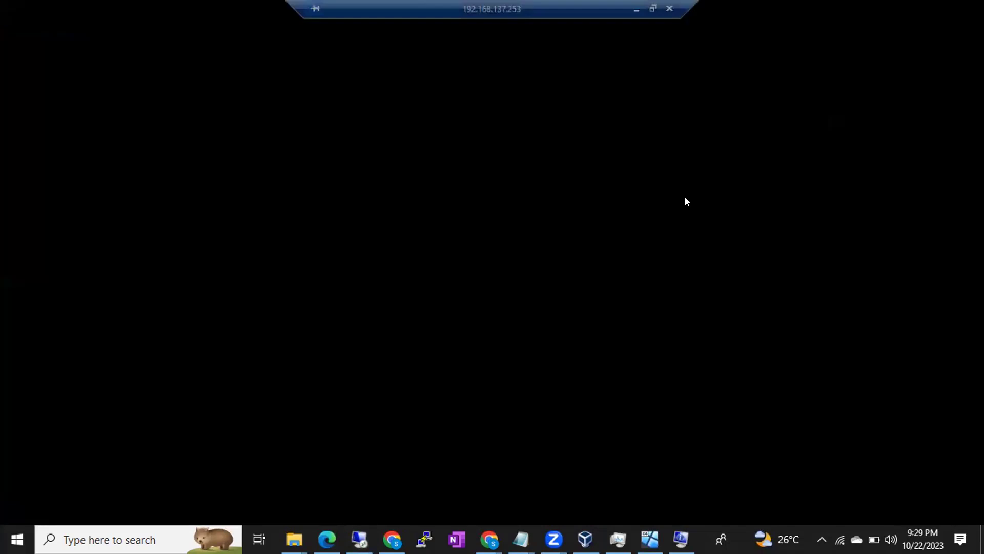
- Check the BATCH52 virtual machine's console, return to the remote session, and close its File Explorer window
click(636, 9)
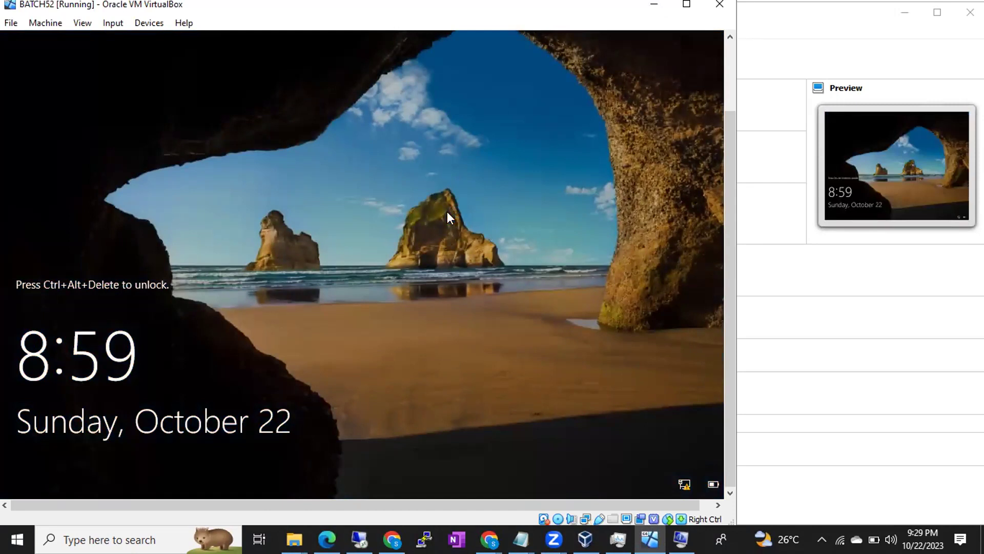
click(361, 541)
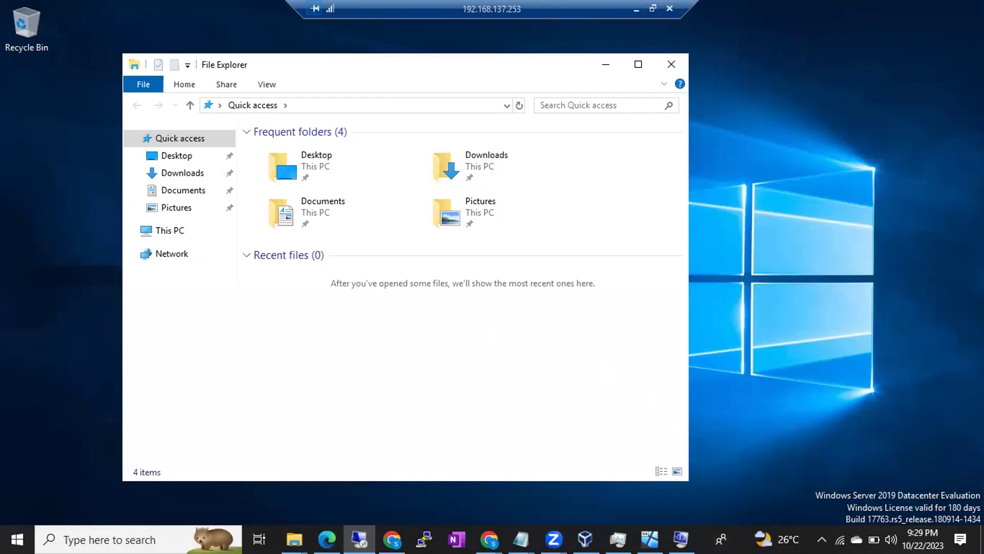
click(699, 509)
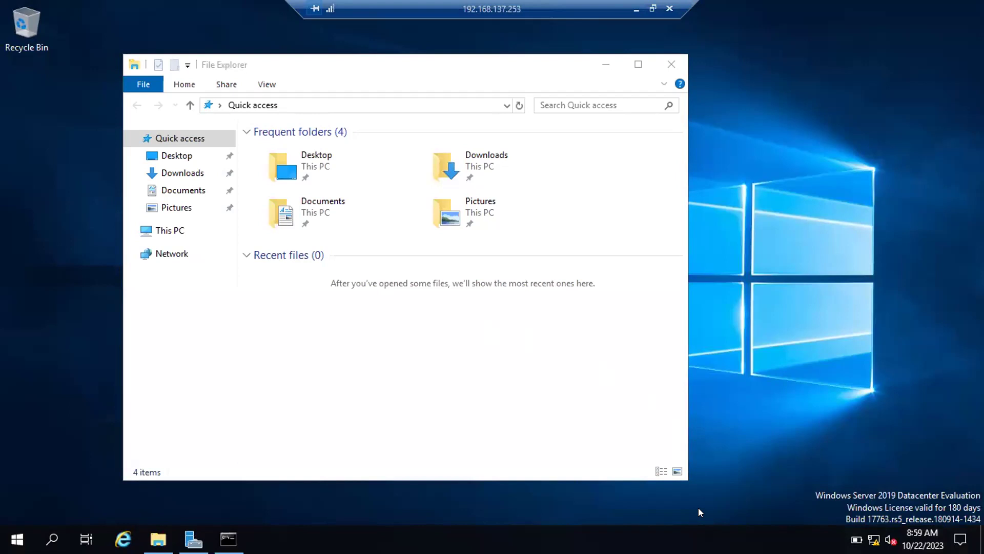
click(665, 65)
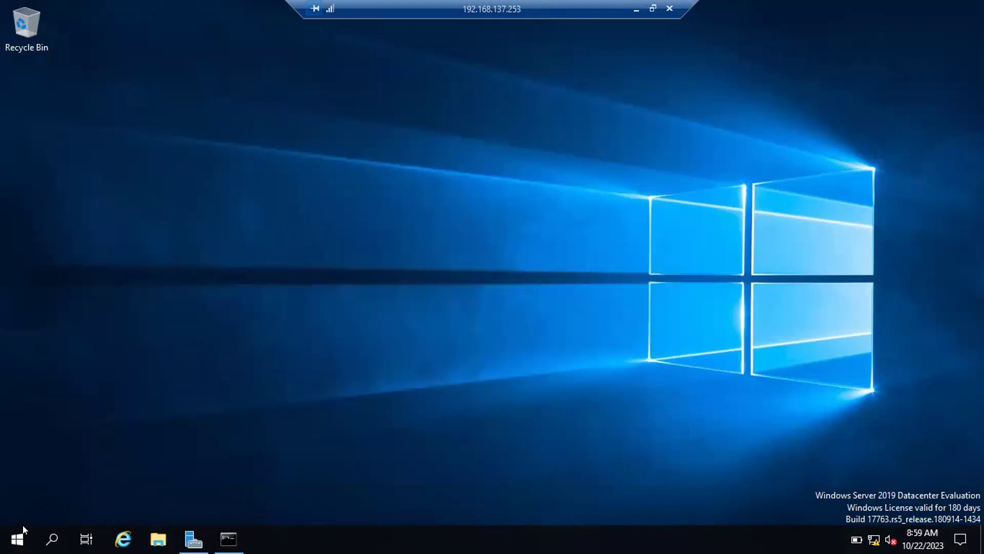
- Shut down the server from the 192.168.137.253 remote session, giving Other (Planned) as the reason
click(17, 539)
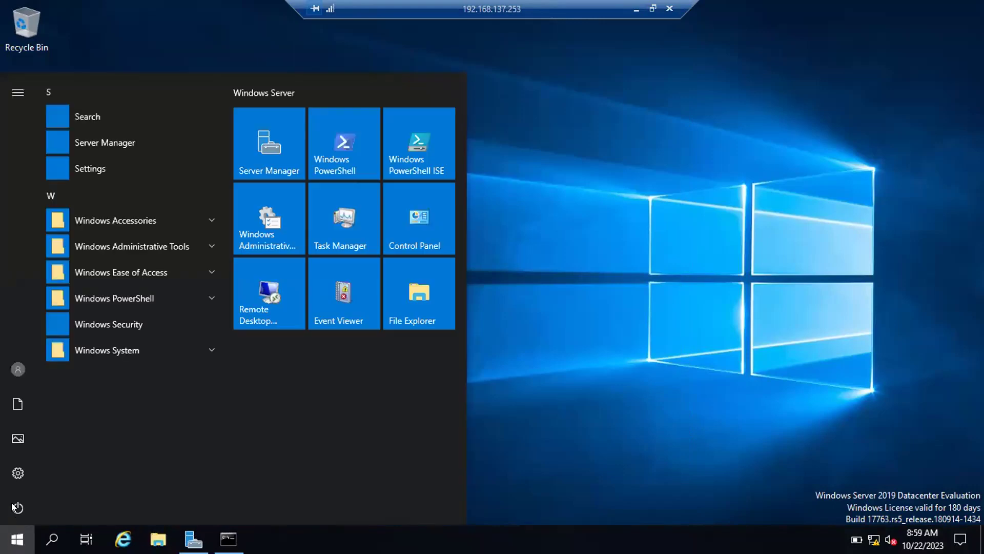
click(25, 503)
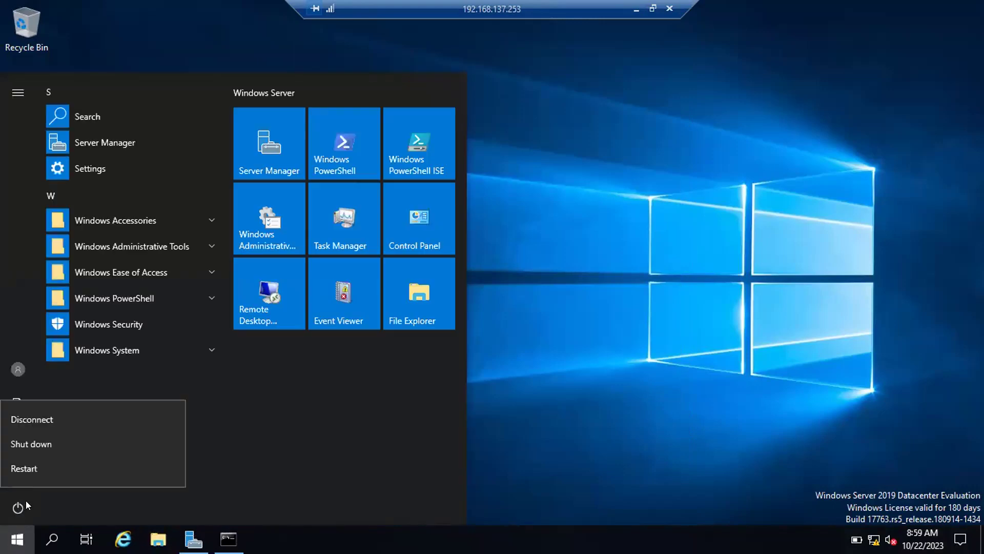
click(51, 444)
click(80, 435)
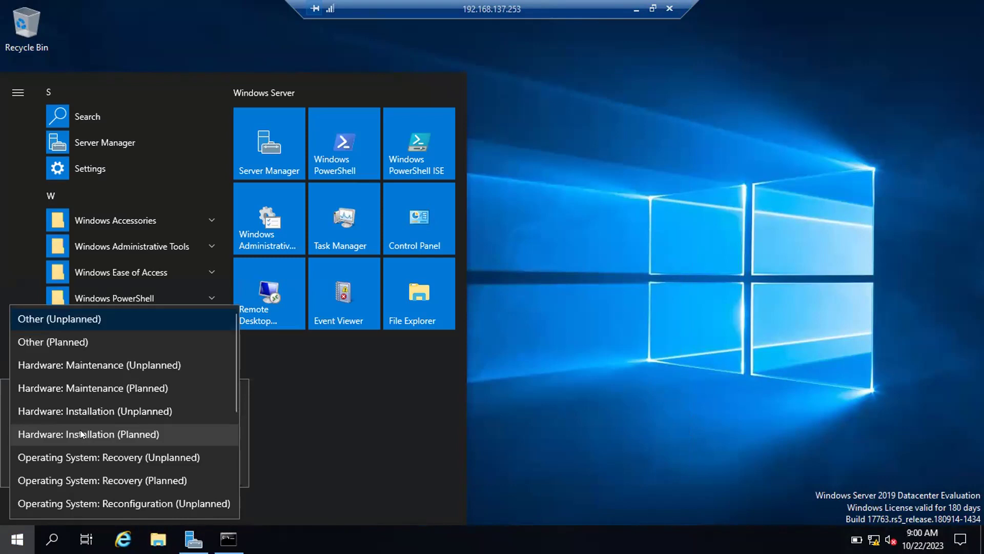
click(69, 345)
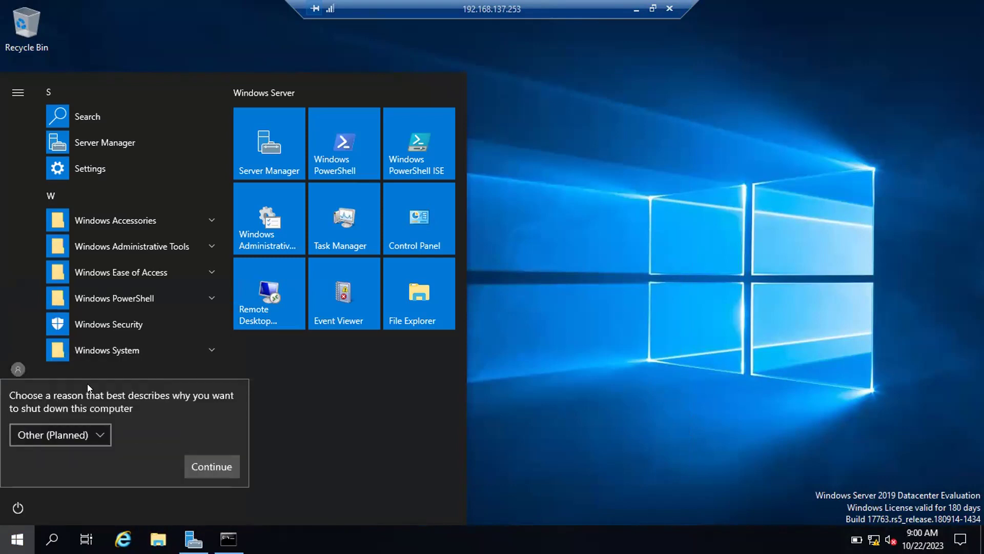
click(203, 462)
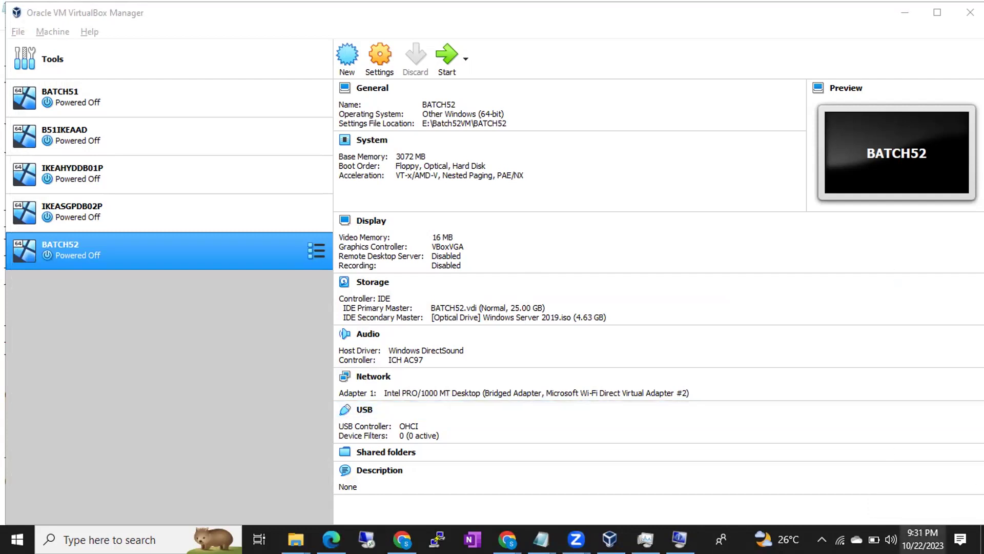
- Check the date and time in the host computer's calendar and close it
click(923, 539)
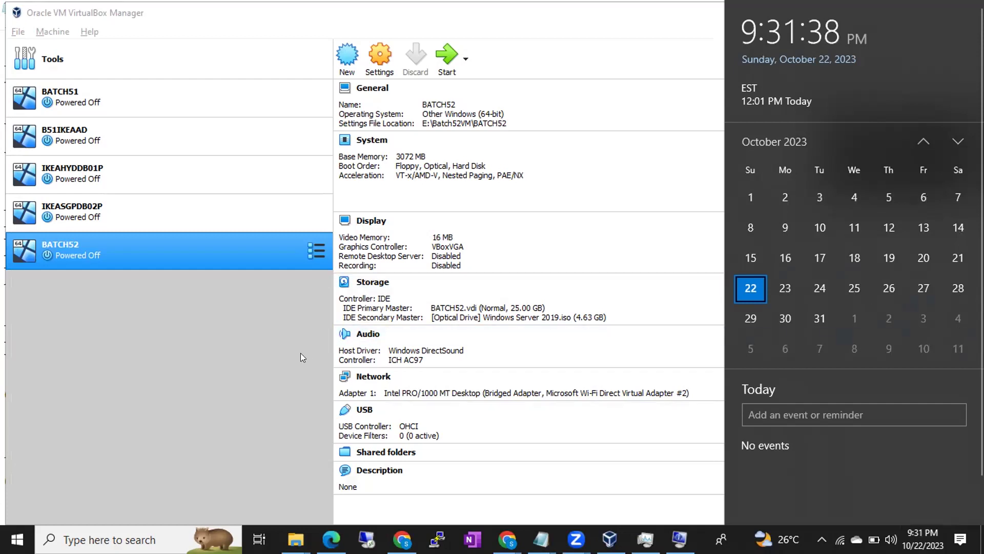
click(264, 362)
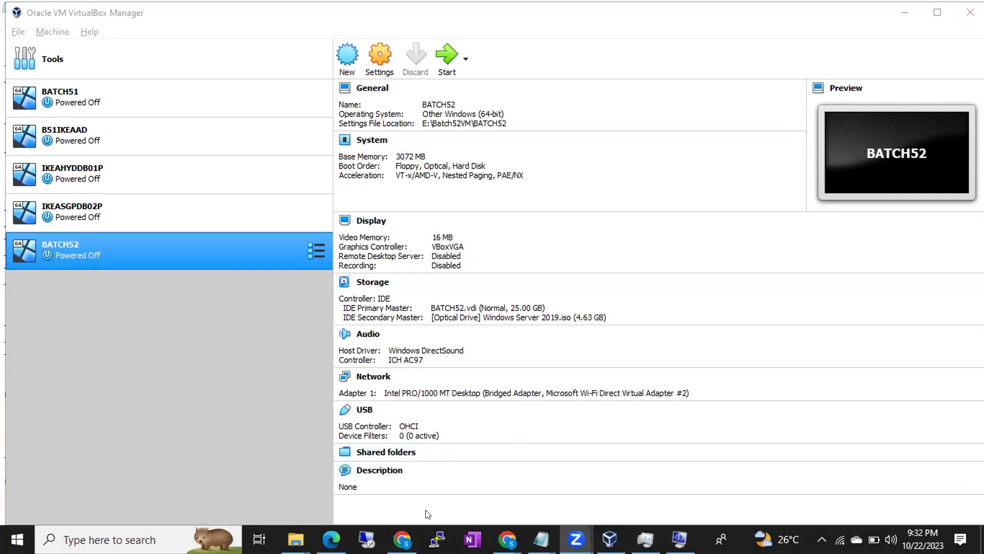
- Switch to Chrome and open youtube.com in a new tab
key(alt+Tab)
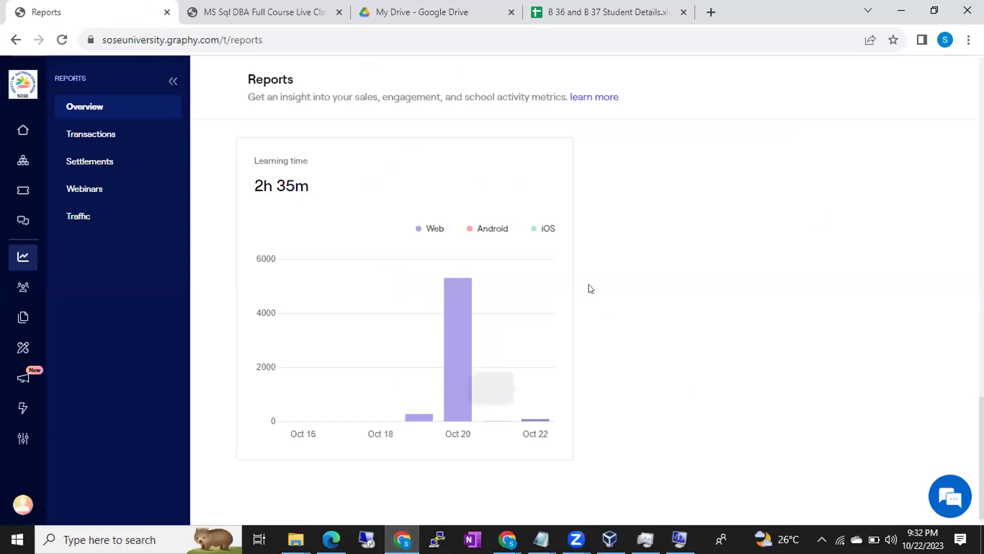
click(706, 13)
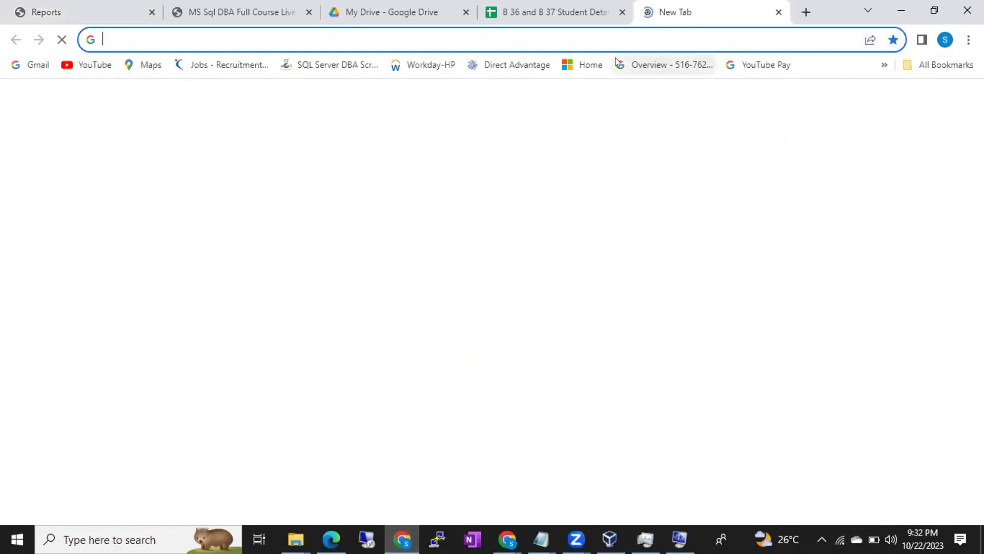
click(610, 31)
text(you)
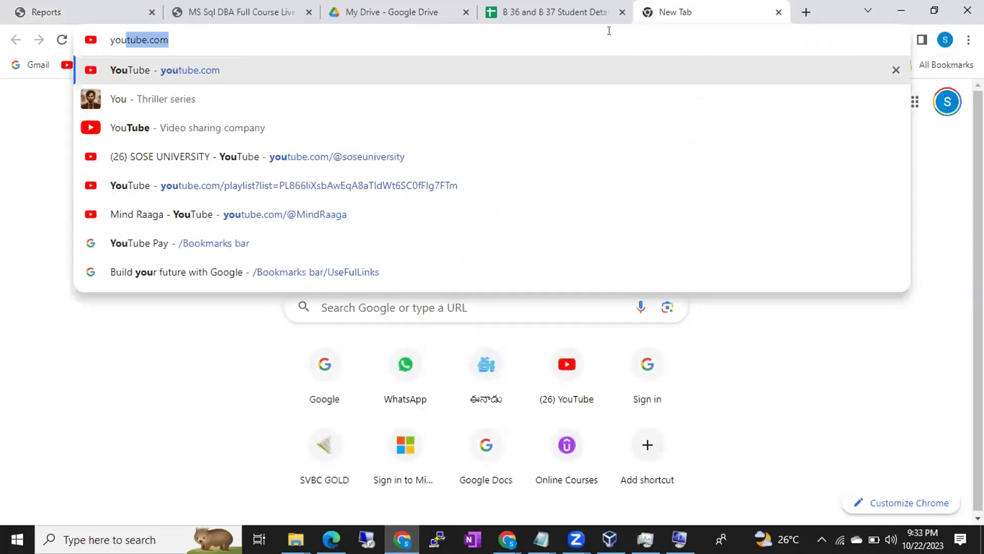
key(Return)
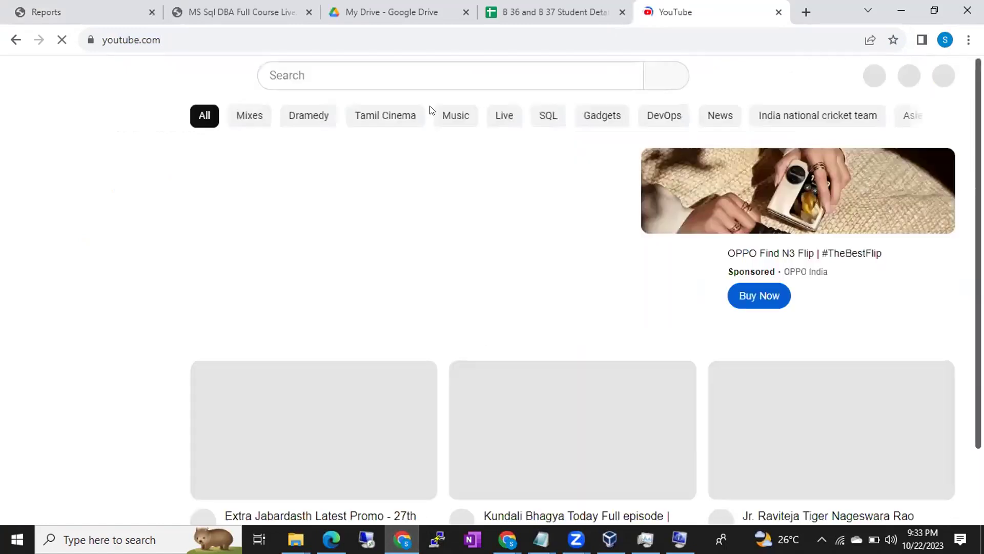
- Search YouTube for "sose university" and open the SOSE UNIVERSITY channel
click(413, 69)
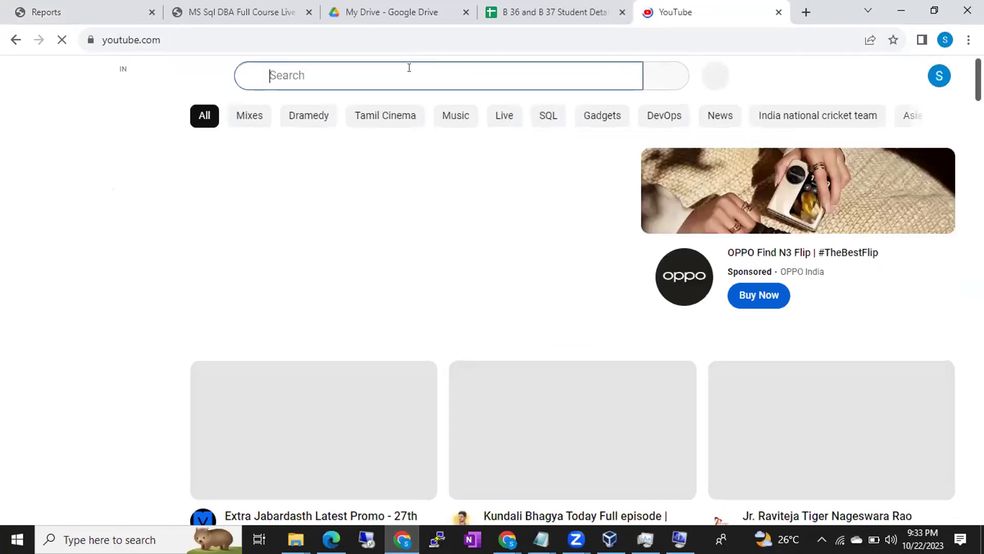
text(sos)
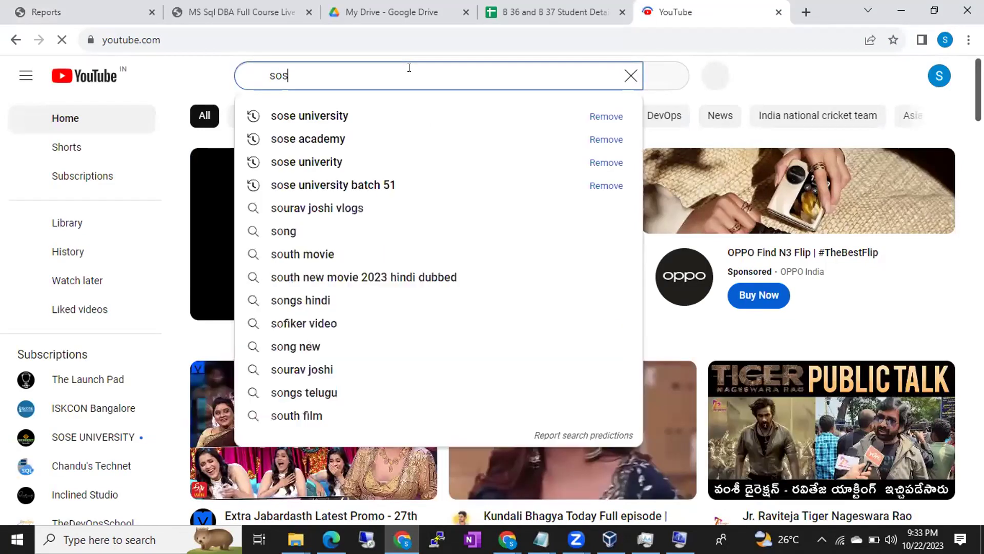
click(361, 114)
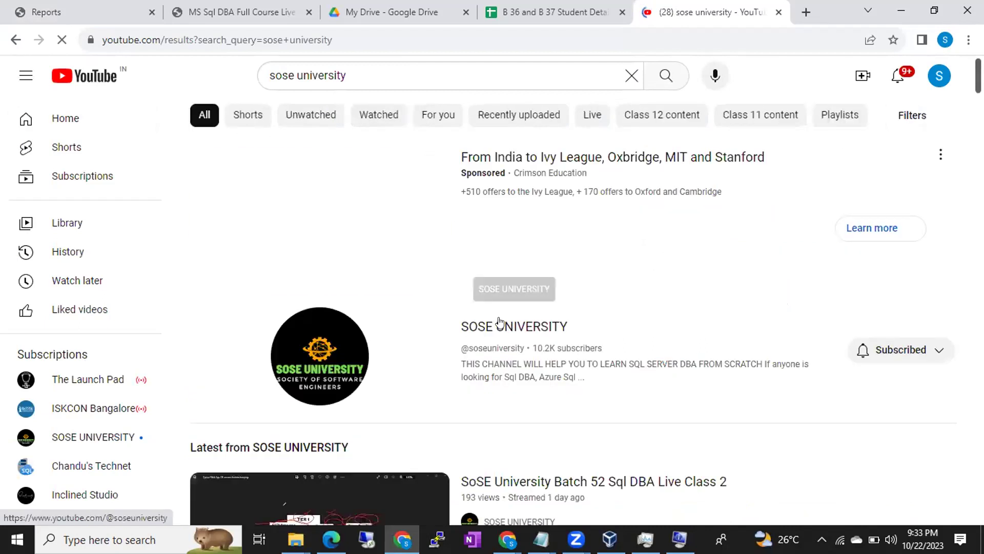
click(500, 322)
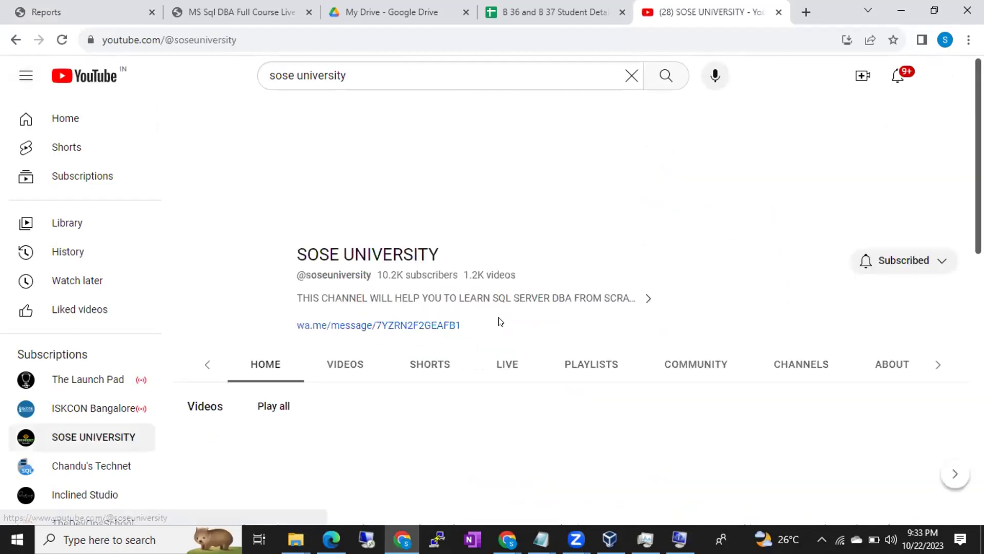
- Look through the SOSE UNIVERSITY channel's live streams and its created playlists
click(468, 363)
scroll(430, 456, down, 3)
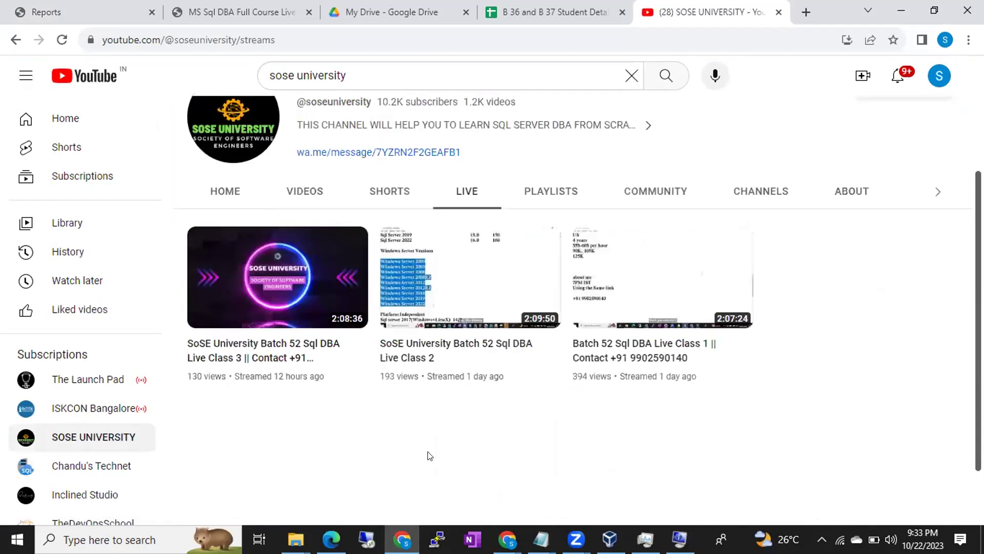
click(547, 193)
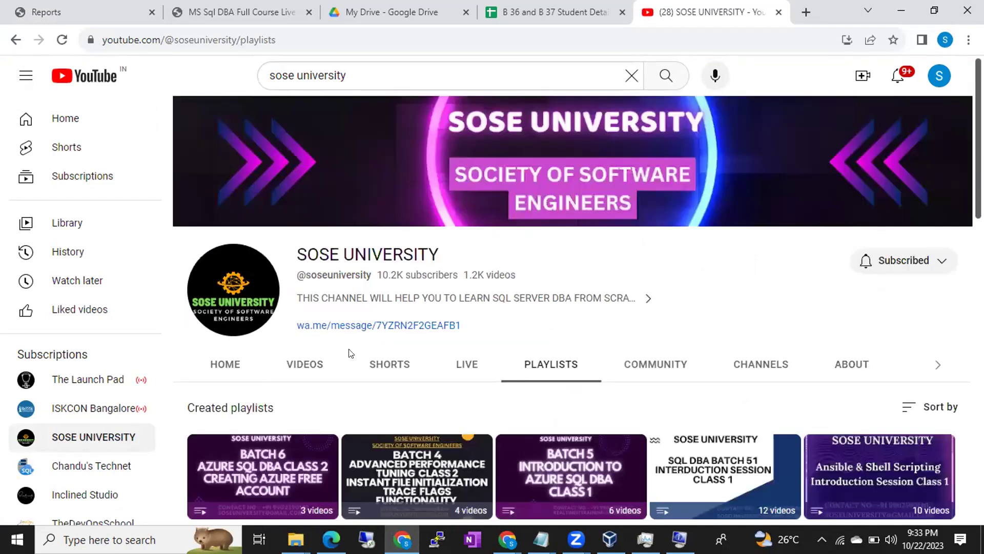
scroll(307, 429, down, 3)
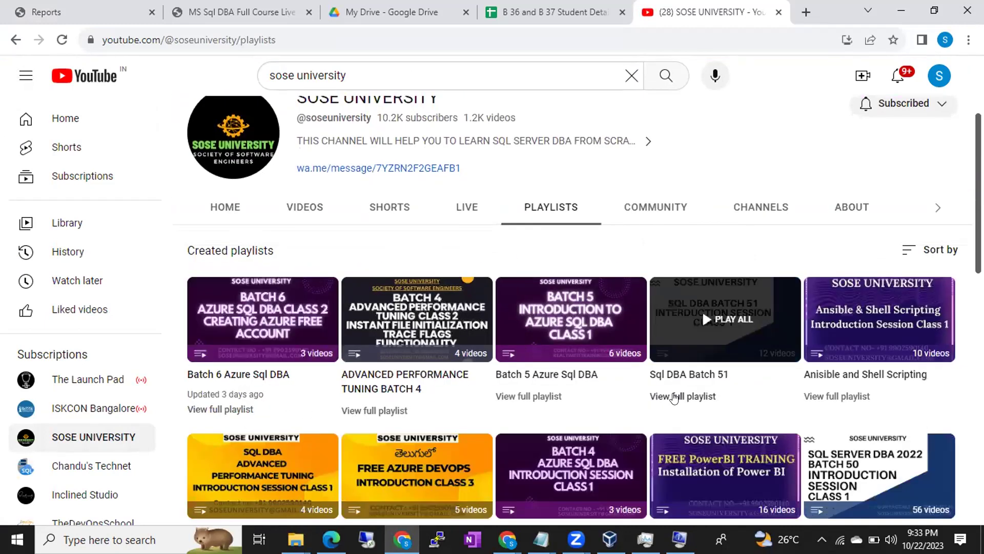